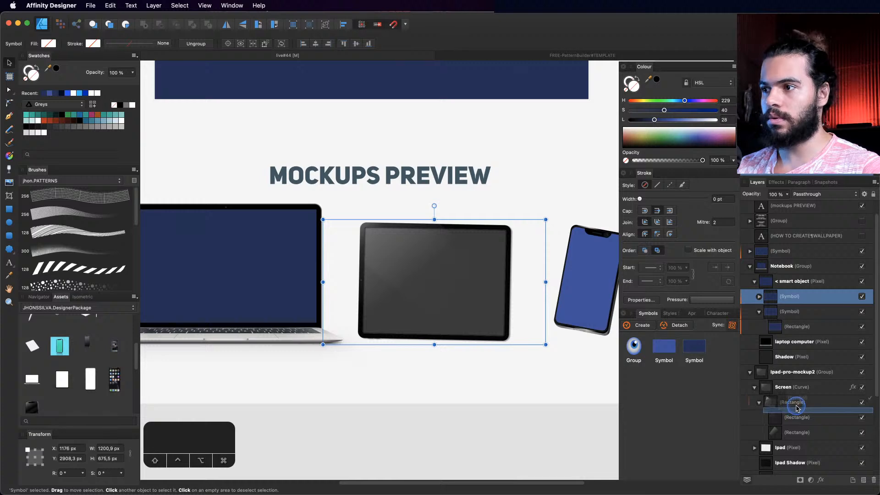
# Step: Nest the dark blue symbol inside the rectangle within the tablet mockup's Screen layer
pyautogui.moveTo(797, 408)
pyautogui.mouseDown()
pyautogui.moveTo(779, 409)
pyautogui.moveTo(804, 399)
pyautogui.mouseUp()
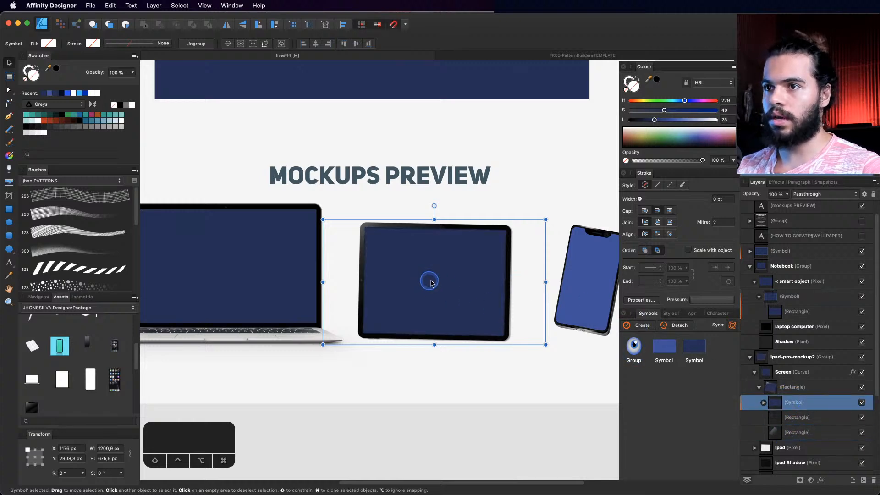
pyautogui.press('z')
pyautogui.press('space')
pyautogui.moveTo(502, 283); pyautogui.dragTo(441, 275)
pyautogui.press('v')
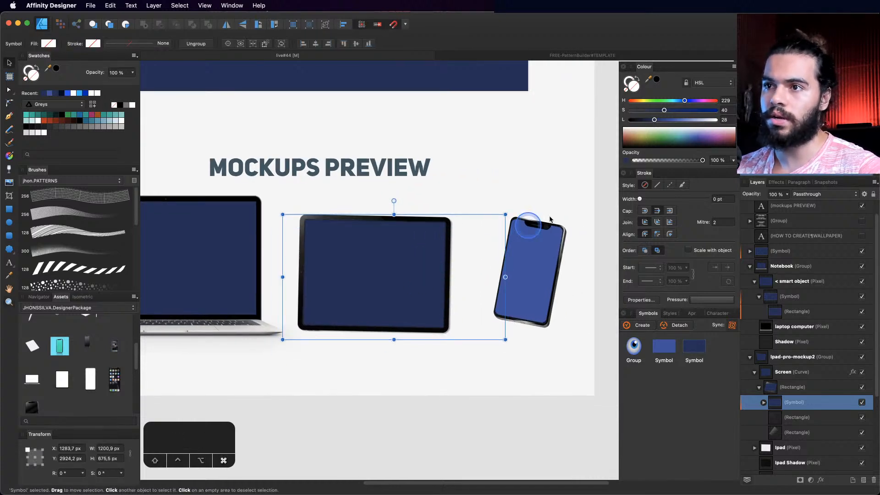
# Step: Set the symbol's fill lightness to 36 and compare the laptop, tablet and phone screens
pyautogui.moveTo(654, 120)
pyautogui.mouseDown()
pyautogui.moveTo(680, 121)
pyautogui.moveTo(661, 120)
pyautogui.mouseUp()
pyautogui.press('space')
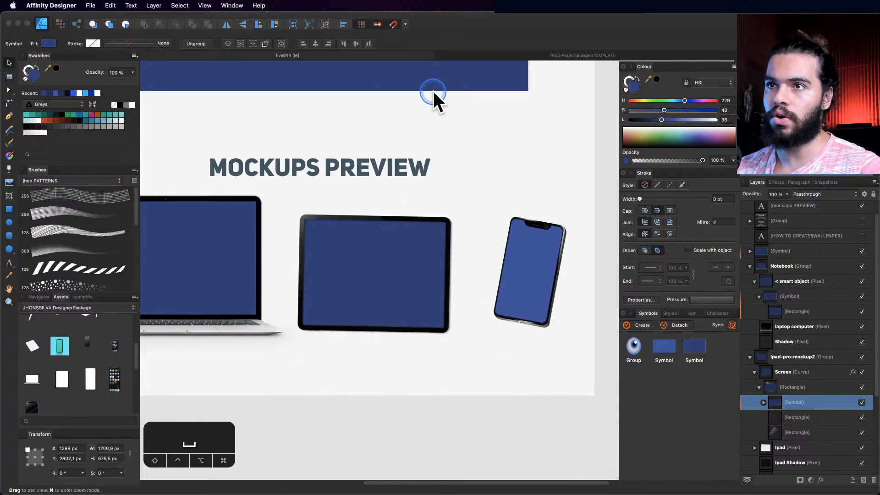
pyautogui.moveTo(434, 92); pyautogui.dragTo(482, 130)
pyautogui.press('space')
pyautogui.moveTo(505, 293); pyautogui.dragTo(397, 248)
pyautogui.press('space')
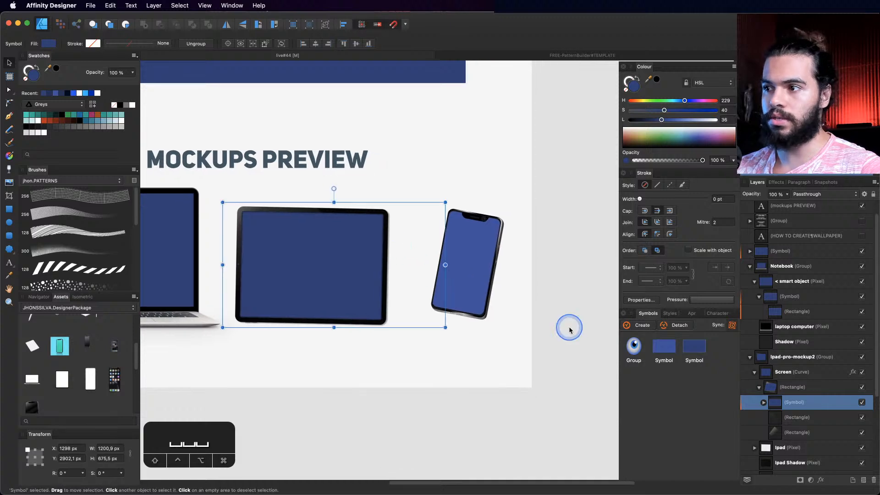
pyautogui.moveTo(560, 324); pyautogui.dragTo(555, 327)
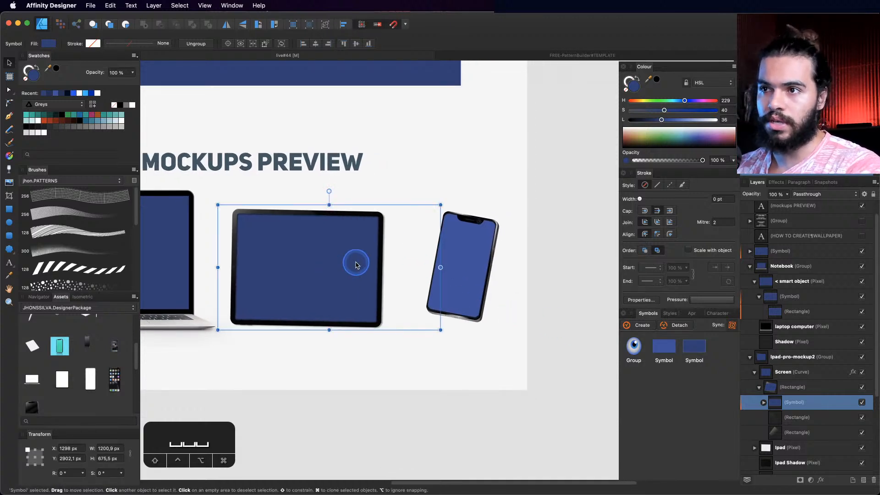
# Step: Delete the old symbol nested in the Rounded Rectangle of the MOBILE-PHONE group
pyautogui.press('z')
pyautogui.press('space')
pyautogui.moveTo(463, 263); pyautogui.dragTo(536, 249)
pyautogui.keyDown('super'); pyautogui.click(439, 239); pyautogui.keyUp('super')
pyautogui.moveTo(437, 249)
pyautogui.mouseDown()
pyautogui.moveTo(463, 244)
pyautogui.moveTo(446, 240)
pyautogui.mouseUp()
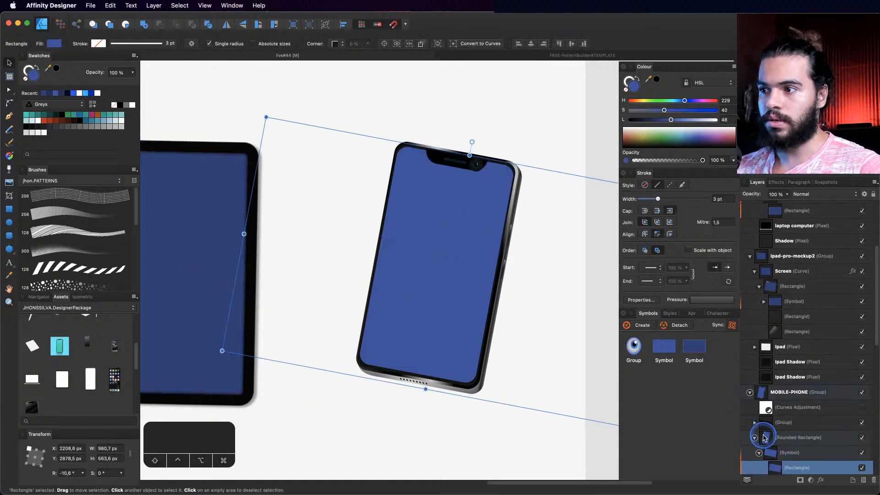
pyautogui.scroll(-3, 780, 424)
pyautogui.click(814, 381)
pyautogui.press('BackSpace')
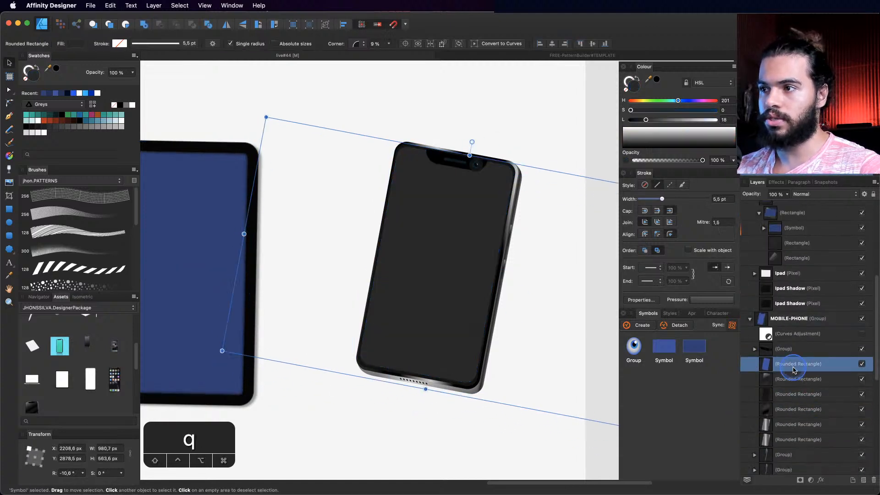
# Step: Place an instance of the darker blue symbol over the phone mockup and scale it to about 987 × 555 px
pyautogui.moveTo(465, 250); pyautogui.dragTo(391, 275)
pyautogui.press('z')
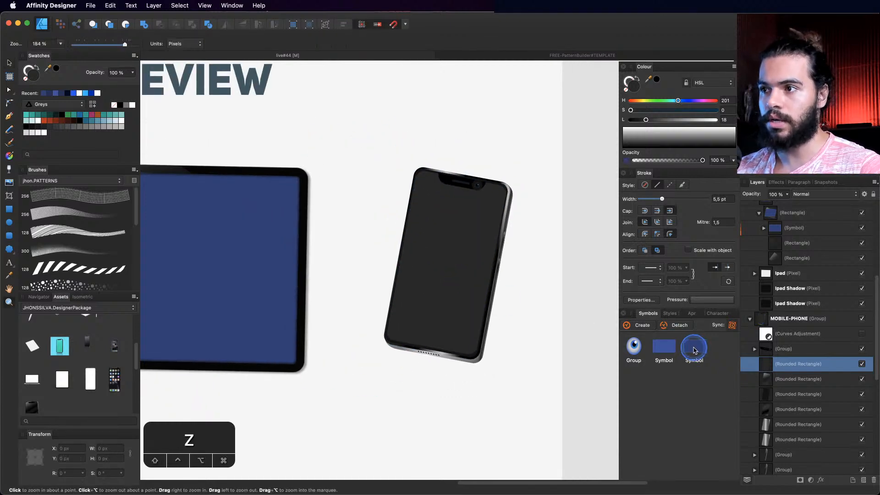
pyautogui.moveTo(694, 349); pyautogui.dragTo(379, 273)
pyautogui.press('z')
pyautogui.press('v')
pyautogui.moveTo(220, 98); pyautogui.dragTo(445, 251)
pyautogui.moveTo(523, 281); pyautogui.dragTo(428, 244)
pyautogui.moveTo(361, 198); pyautogui.dragTo(439, 242)
pyautogui.moveTo(486, 262); pyautogui.dragTo(417, 224)
# Step: Rotate the placed symbol to about -8.1° to match the phone's tilt and enlarge it to about 1014 × 570 px
pyautogui.moveTo(481, 189); pyautogui.dragTo(493, 192)
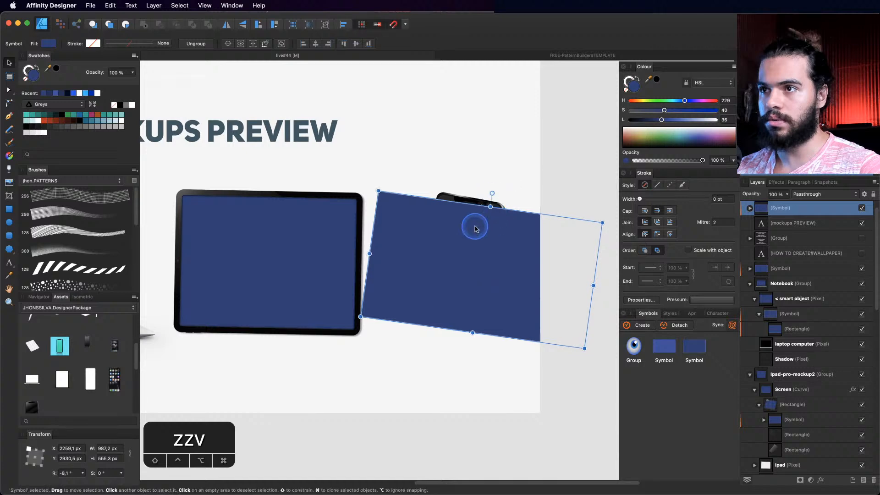
pyautogui.moveTo(378, 192); pyautogui.dragTo(373, 186)
pyautogui.moveTo(436, 236); pyautogui.dragTo(424, 229)
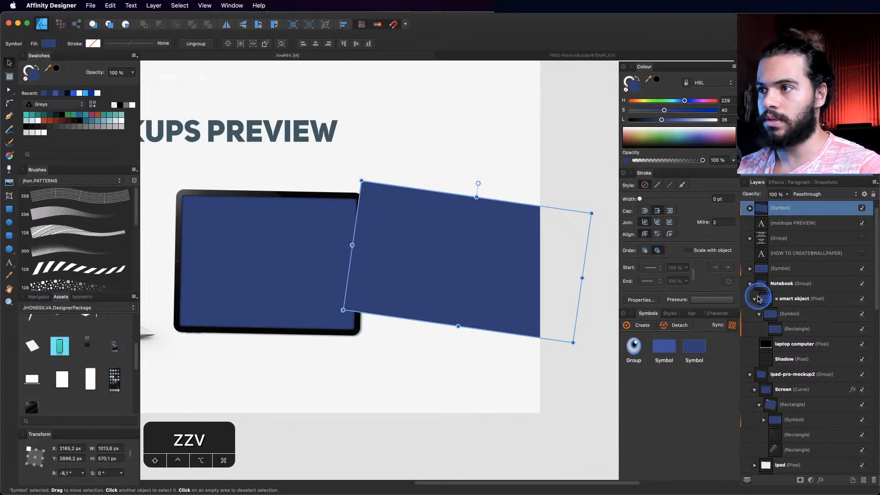
# Step: Collapse the Notebook group and nest the rotated symbol inside the phone mockup's screen Rounded Rectangle
pyautogui.moveTo(781, 218); pyautogui.dragTo(757, 296)
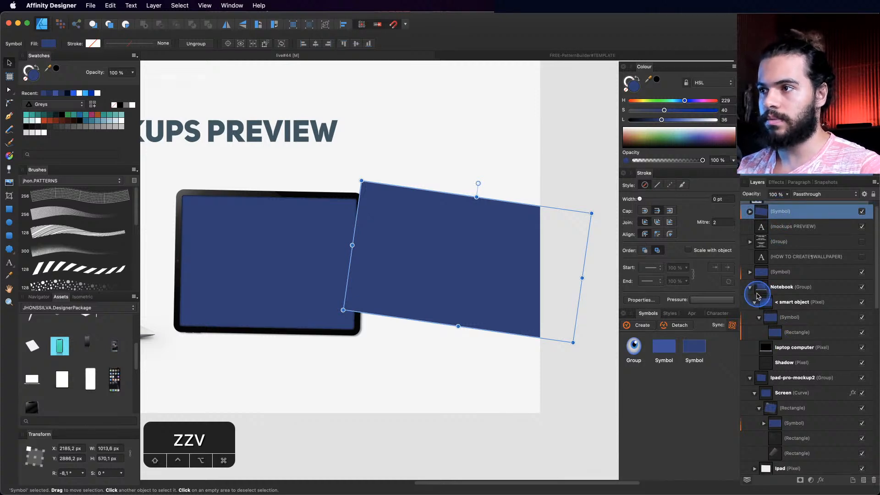
pyautogui.click(750, 288)
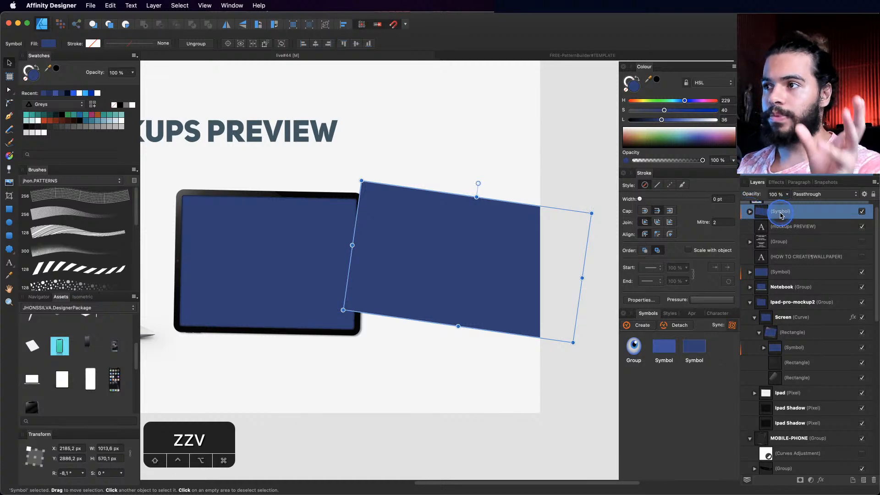
pyautogui.moveTo(774, 327); pyautogui.dragTo(757, 310)
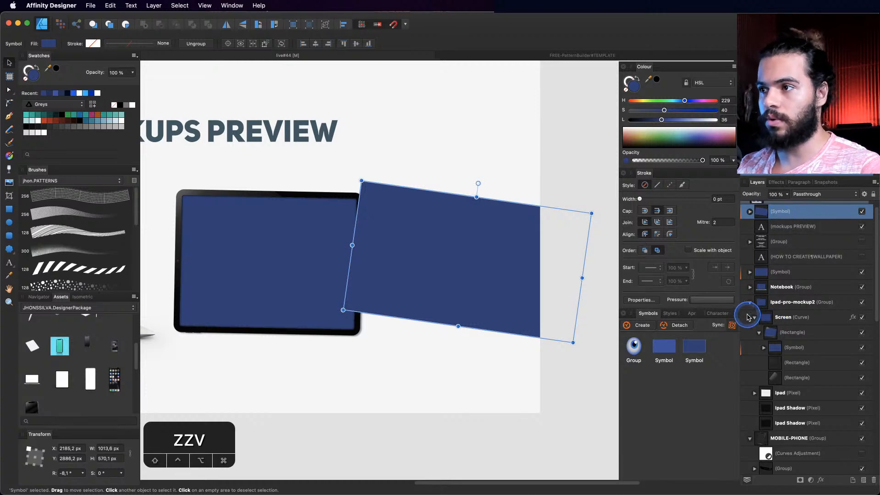
pyautogui.moveTo(488, 277); pyautogui.dragTo(488, 278)
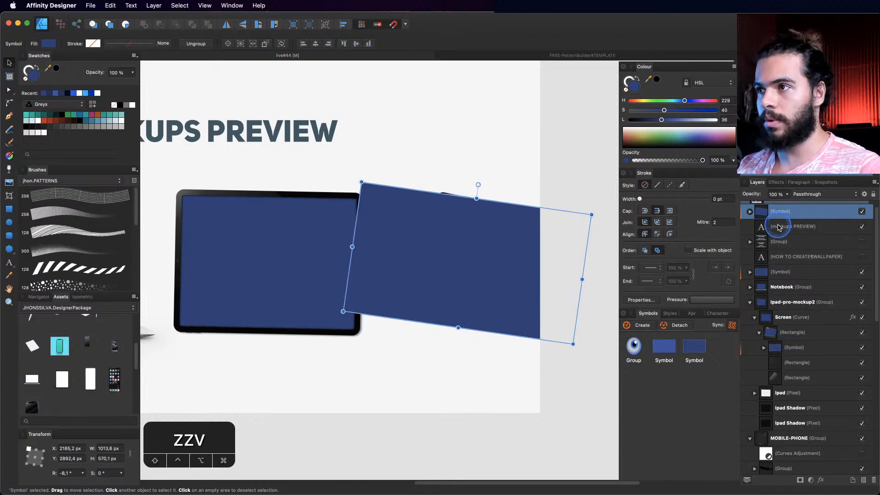
pyautogui.scroll(-1, 761, 426)
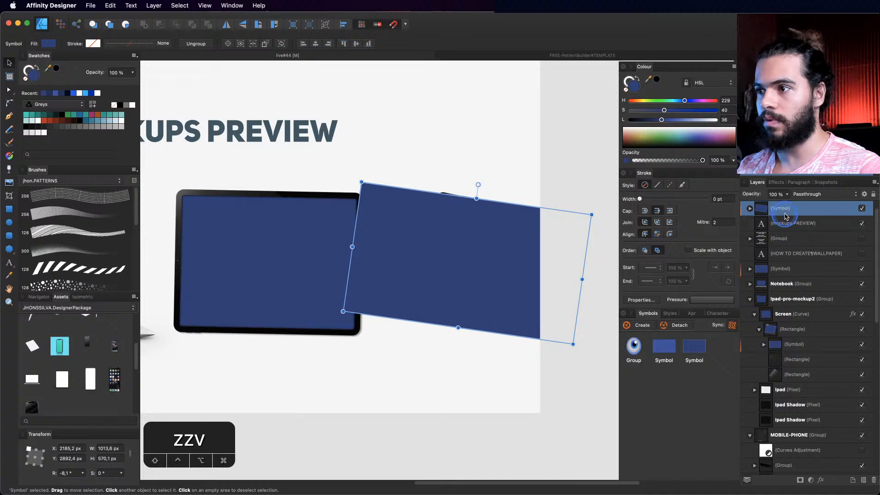
pyautogui.moveTo(785, 216); pyautogui.dragTo(801, 419)
pyautogui.press('super+z')
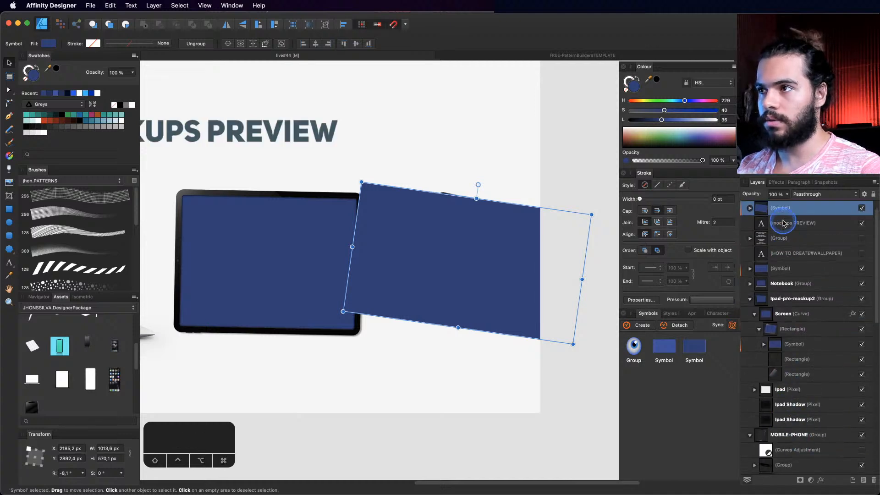
pyautogui.scroll(1, 777, 219)
pyautogui.moveTo(778, 230); pyautogui.dragTo(802, 438)
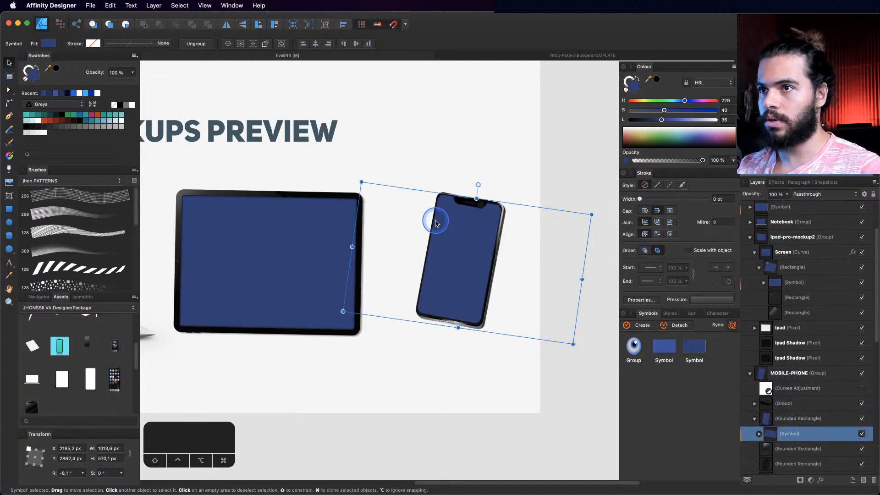
# Step: Select the rectangle inside the large wallpaper symbol and set its fill lightness to 47
pyautogui.press('z')
pyautogui.moveTo(452, 226); pyautogui.dragTo(344, 233)
pyautogui.press('space')
pyautogui.moveTo(383, 192); pyautogui.dragTo(418, 235)
pyautogui.doubleClick(417, 175)
pyautogui.moveTo(663, 120)
pyautogui.mouseDown()
pyautogui.moveTo(690, 120)
pyautogui.moveTo(671, 120)
pyautogui.mouseUp()
pyautogui.press('z')
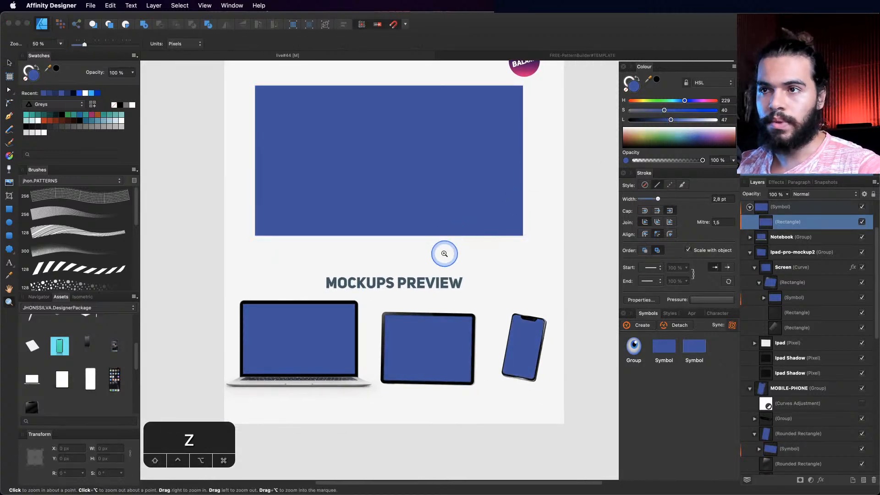
# Step: Examine the large wallpaper preview and how the laptop, tablet and phone mockups follow its colour
pyautogui.press('space')
pyautogui.moveTo(423, 284); pyautogui.dragTo(438, 299)
pyautogui.press('space')
pyautogui.moveTo(528, 373); pyautogui.dragTo(259, 324)
pyautogui.press('space')
pyautogui.moveTo(330, 302); pyautogui.dragTo(411, 390)
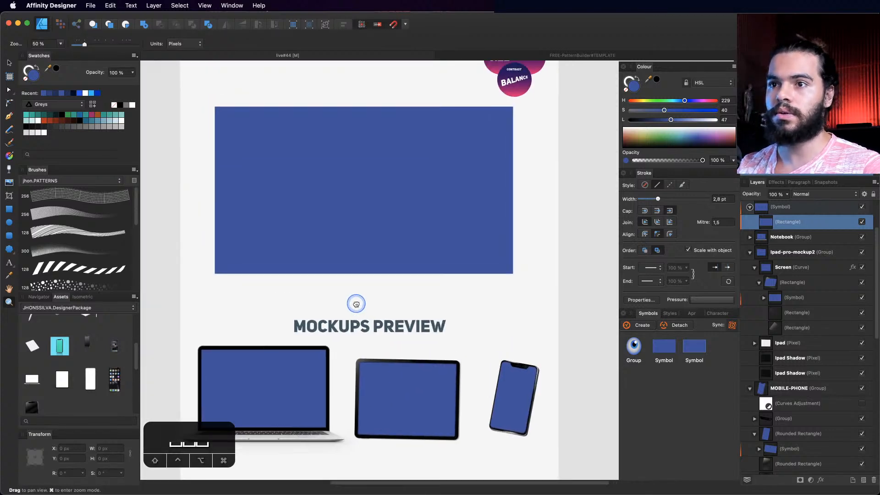
pyautogui.press('v')
pyautogui.moveTo(389, 218)
pyautogui.mouseDown()
pyautogui.moveTo(399, 219)
pyautogui.moveTo(379, 214)
pyautogui.moveTo(401, 232)
pyautogui.moveTo(403, 216)
pyautogui.mouseUp()
pyautogui.click(375, 214)
pyautogui.press('space')
pyautogui.press('space')
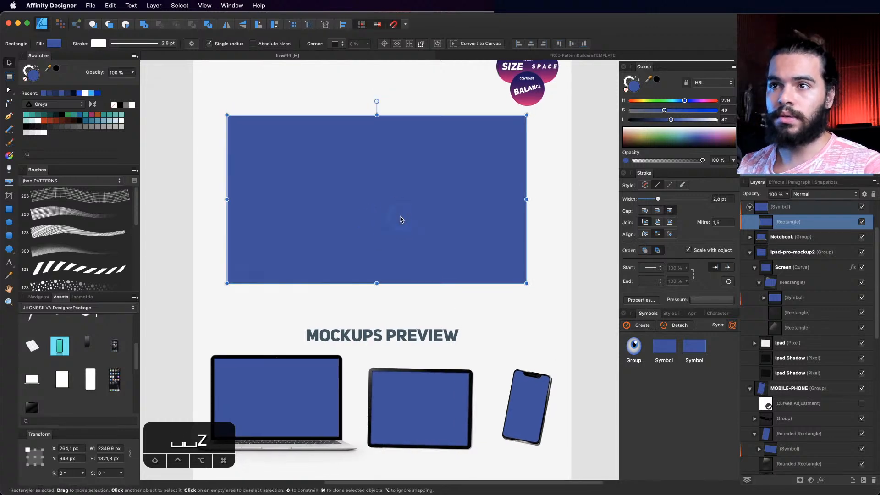
pyautogui.press('z')
pyautogui.moveTo(401, 219); pyautogui.dragTo(409, 233)
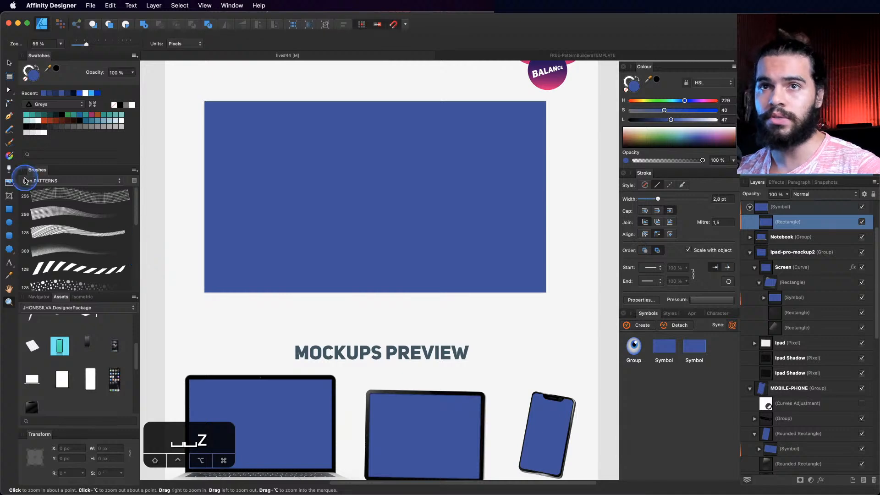
pyautogui.press('space')
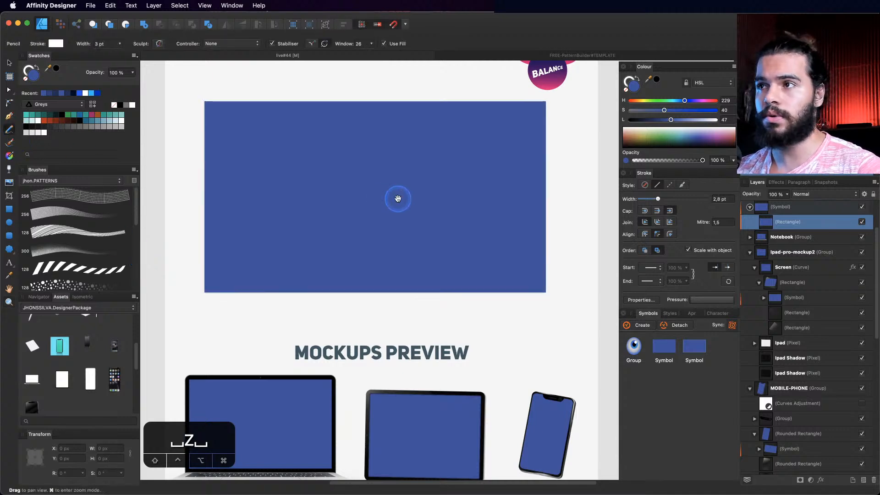
# Step: Turn the large wallpaper rectangle grey by setting its fill saturation to 0 and lightness to 35
pyautogui.press('v')
pyautogui.moveTo(397, 196); pyautogui.dragTo(419, 227)
pyautogui.press('space')
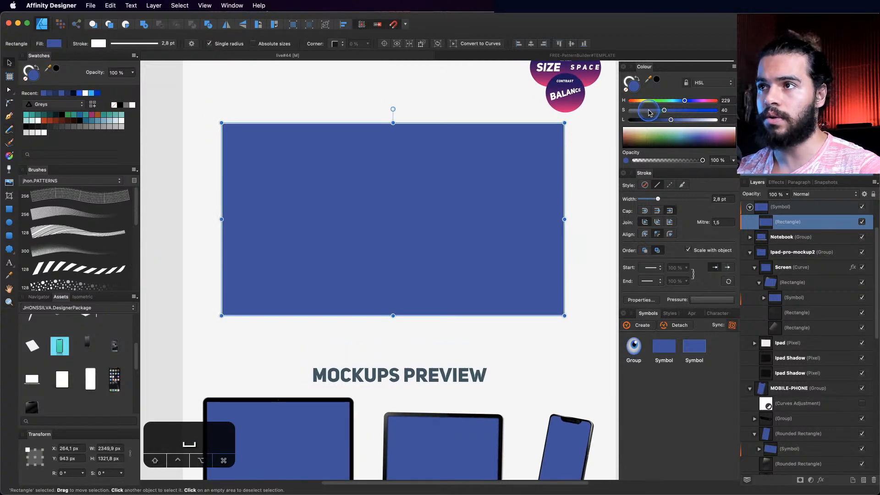
pyautogui.moveTo(648, 111)
pyautogui.mouseDown()
pyautogui.moveTo(630, 110)
pyautogui.moveTo(661, 119)
pyautogui.mouseUp()
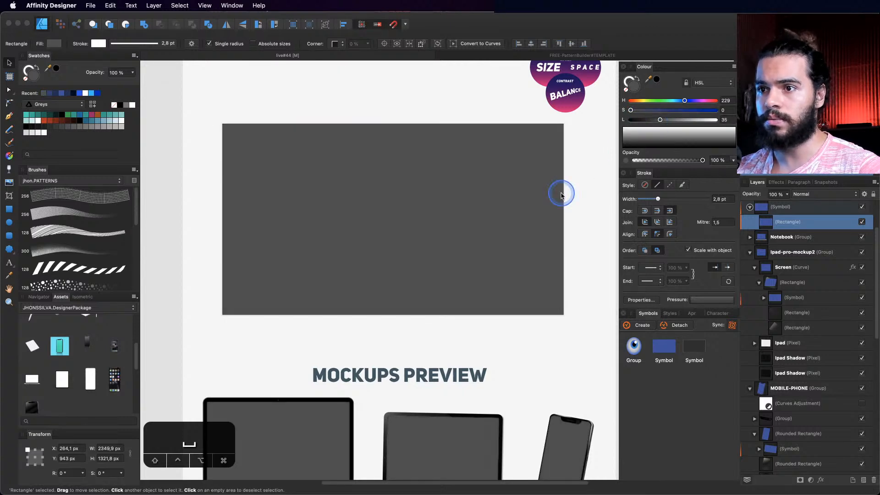
pyautogui.press('space')
pyautogui.moveTo(455, 238); pyautogui.dragTo(436, 229)
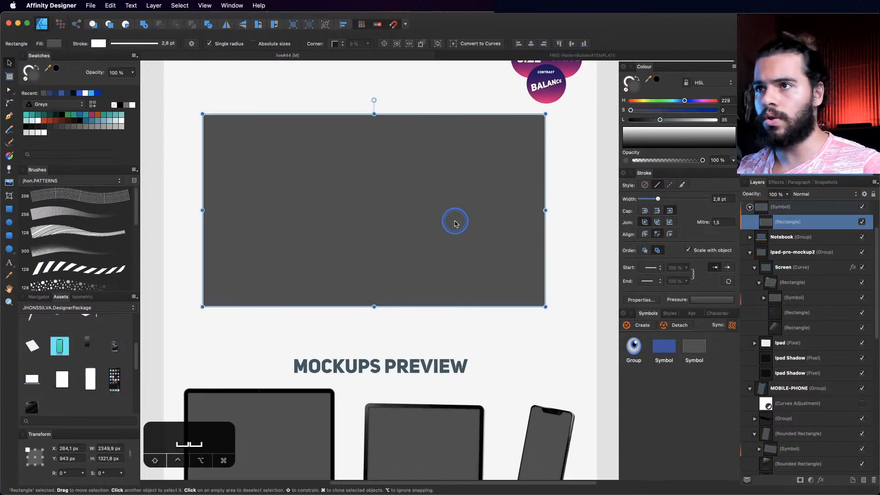
# Step: Examine the design principle diagram with the Size, Space and Balance circles above the wallpaper rectangle
pyautogui.press('space')
pyautogui.moveTo(449, 216); pyautogui.dragTo(399, 344)
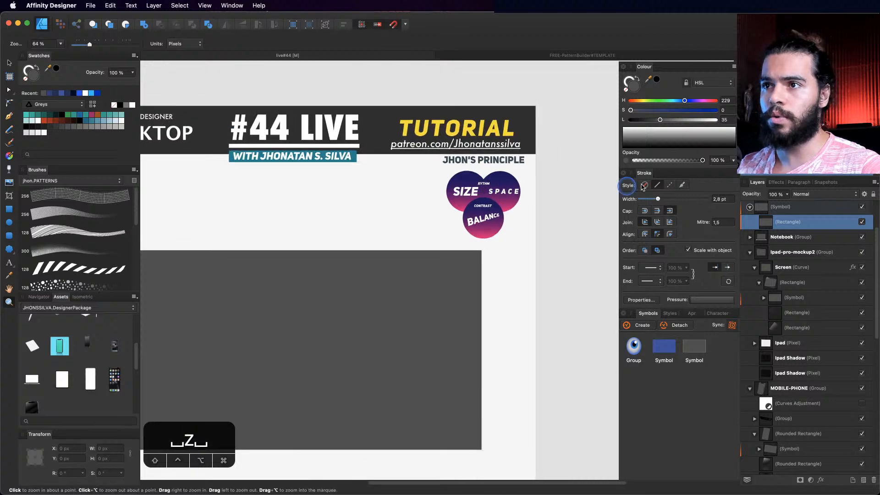
pyautogui.press('space')
pyautogui.moveTo(482, 205); pyautogui.dragTo(465, 280)
pyautogui.moveTo(465, 280); pyautogui.dragTo(414, 267)
pyautogui.press('space')
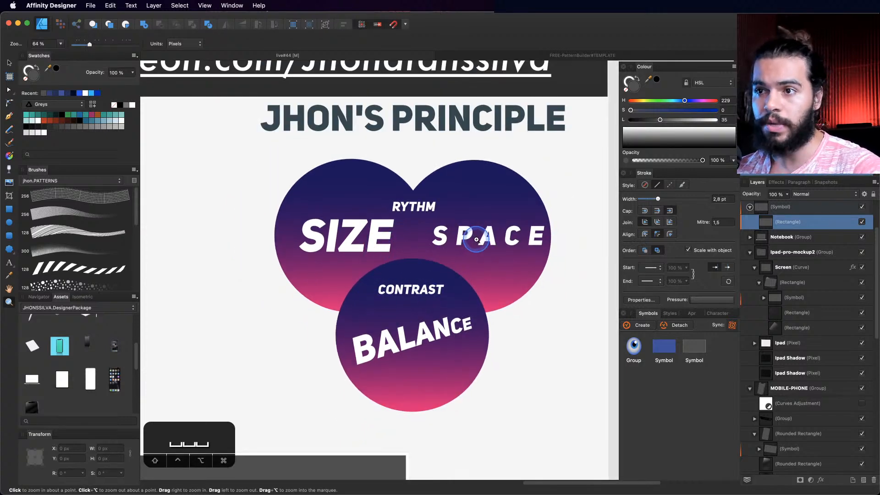
pyautogui.click(412, 275)
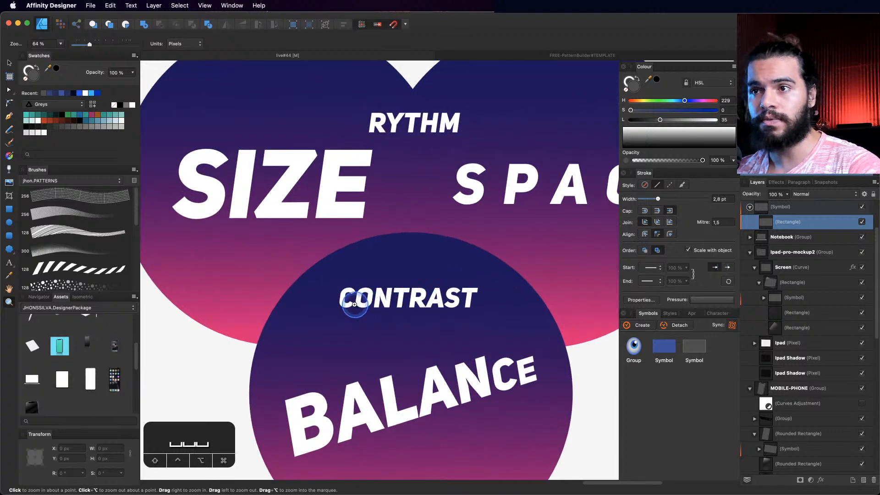
pyautogui.moveTo(484, 196); pyautogui.dragTo(330, 275)
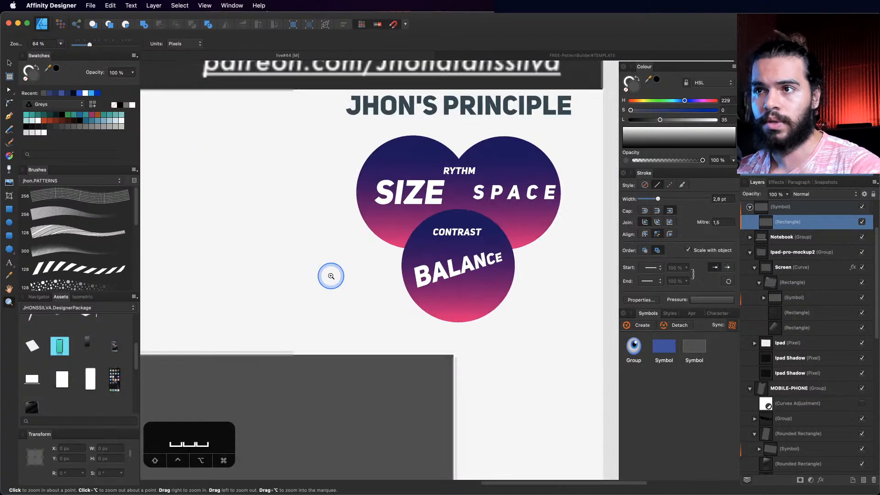
pyautogui.moveTo(455, 249); pyautogui.dragTo(420, 279)
pyautogui.moveTo(416, 281); pyautogui.dragTo(443, 252)
pyautogui.hscroll(-3, 443, 252)
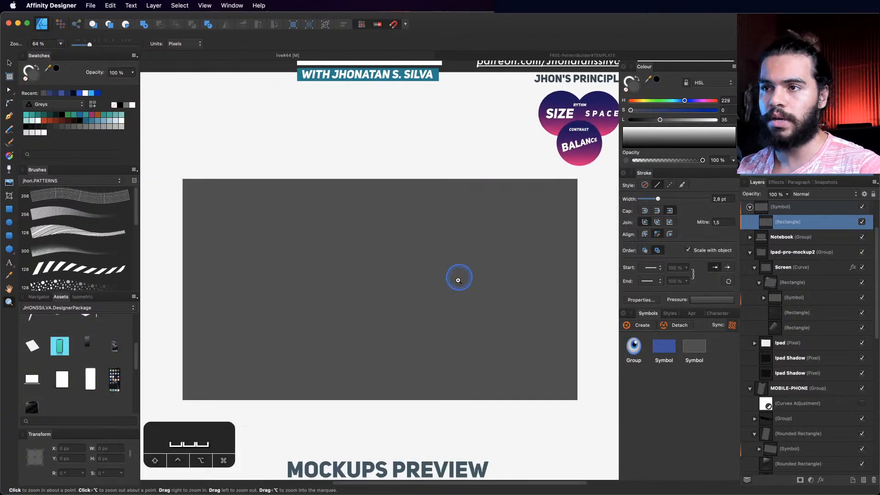
pyautogui.scroll(-3, 458, 275)
# Step: Select the large grey wallpaper rectangle and activate the Pencil tool
pyautogui.press('v')
pyautogui.click(451, 278)
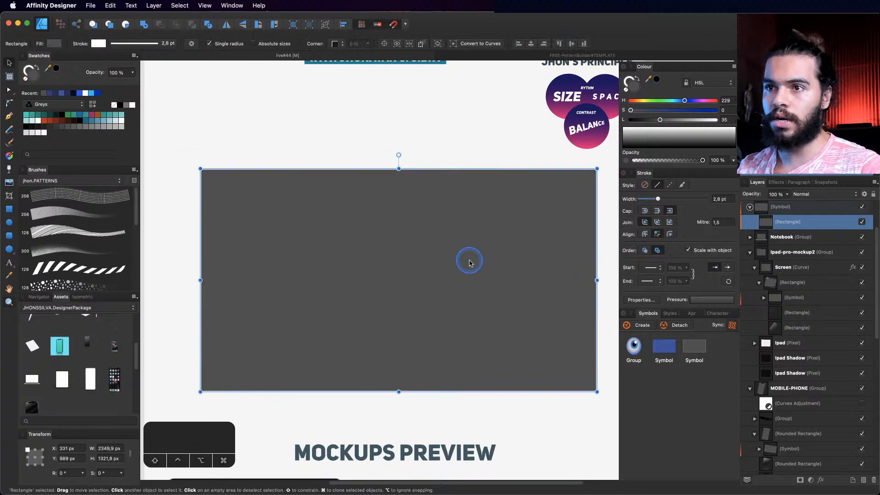
pyautogui.press('z')
pyautogui.scroll(-2, 446, 263)
pyautogui.press('v')
pyautogui.moveTo(446, 262); pyautogui.dragTo(439, 234)
pyautogui.press('z')
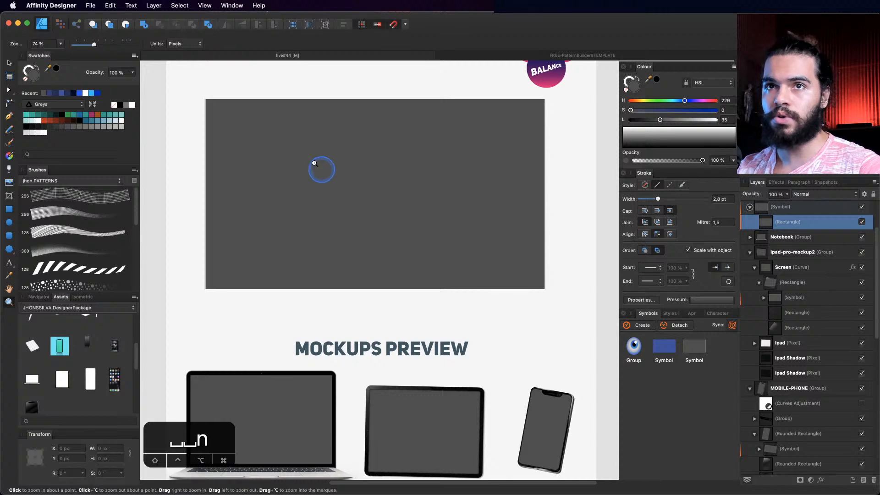
pyautogui.press('n')
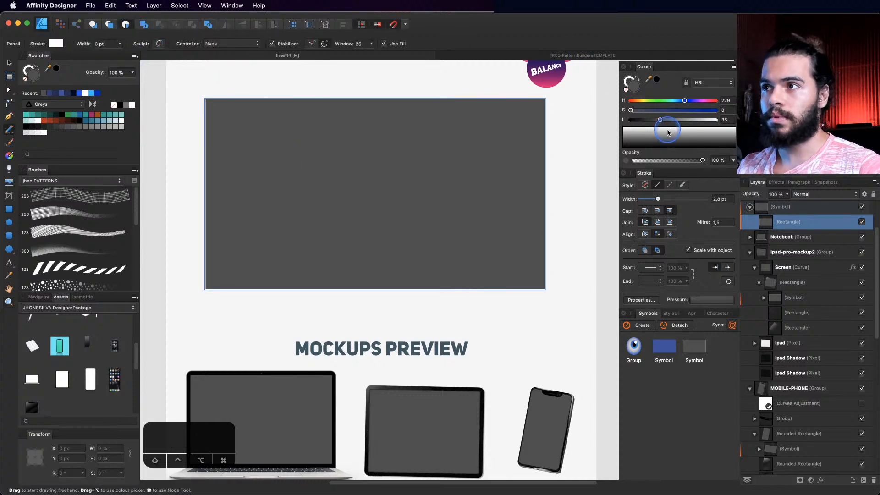
# Step: Try a darker fill of lightness 17 with nothing selected, and return to the wallpaper rectangle with the Pencil tool
pyautogui.moveTo(660, 119); pyautogui.dragTo(654, 122)
pyautogui.press('Escape')
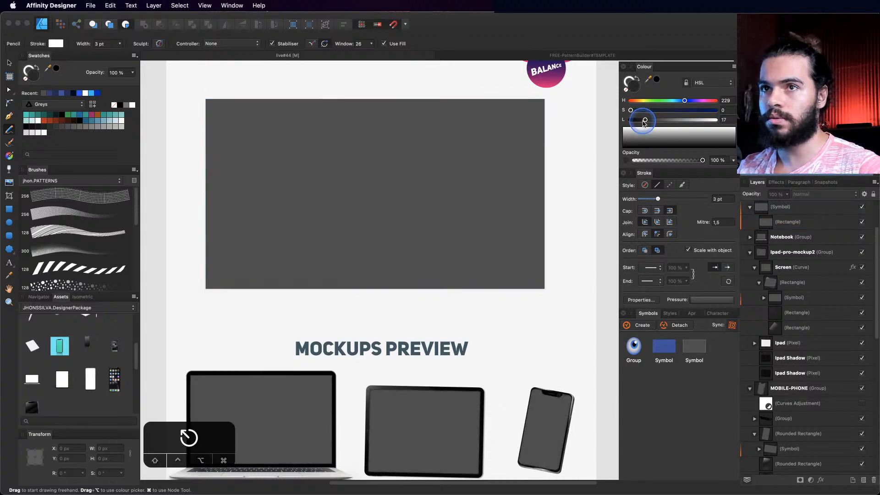
pyautogui.press('v')
pyautogui.click(267, 162)
pyautogui.press('n')
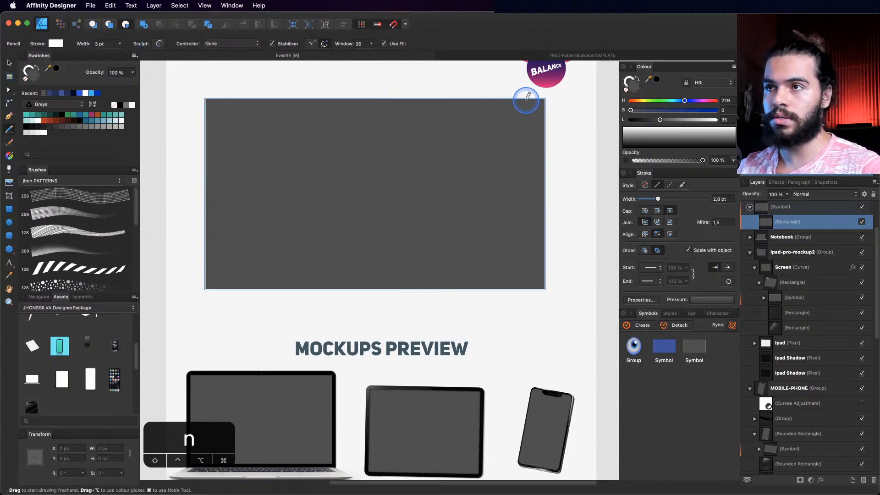
# Step: Draw a dark freehand wavy shape without a stroke over the wallpaper's right side, discarding the first attempt
pyautogui.moveTo(525, 86)
pyautogui.mouseDown()
pyautogui.moveTo(506, 86)
pyautogui.moveTo(485, 133)
pyautogui.moveTo(501, 148)
pyautogui.moveTo(500, 188)
pyautogui.moveTo(472, 220)
pyautogui.moveTo(486, 266)
pyautogui.moveTo(328, 303)
pyautogui.mouseUp()
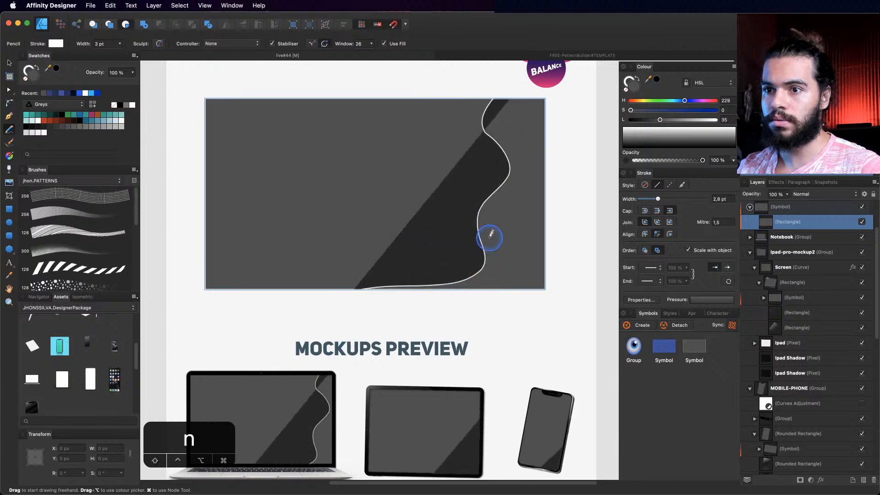
pyautogui.press('super+z')
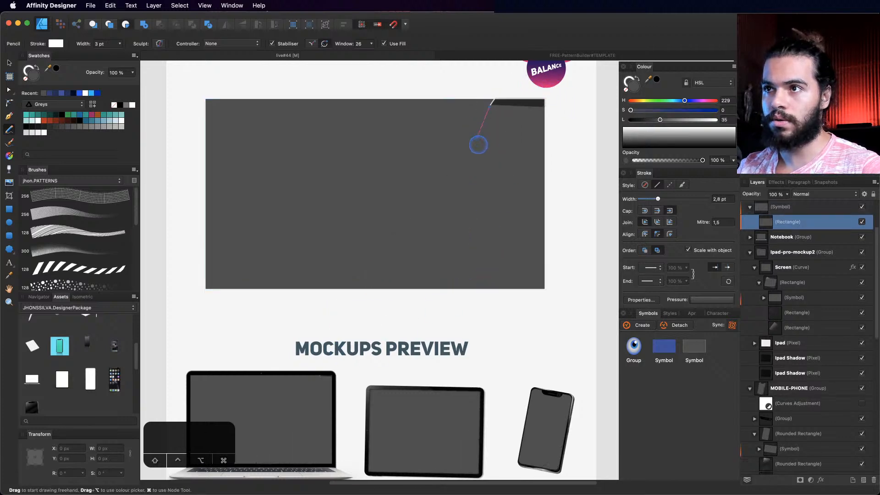
pyautogui.moveTo(478, 145)
pyautogui.mouseDown()
pyautogui.moveTo(496, 175)
pyautogui.moveTo(489, 215)
pyautogui.moveTo(412, 240)
pyautogui.moveTo(397, 272)
pyautogui.moveTo(320, 283)
pyautogui.moveTo(333, 331)
pyautogui.moveTo(557, 323)
pyautogui.moveTo(582, 168)
pyautogui.mouseUp()
pyautogui.press('a')
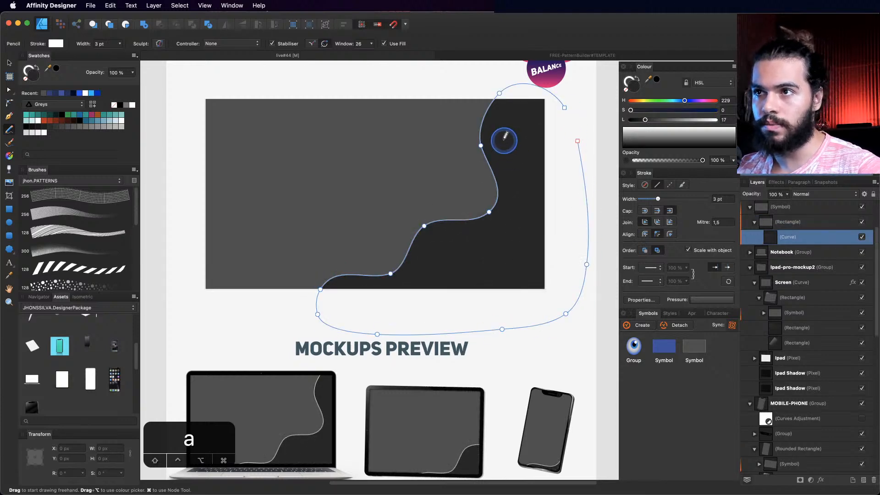
pyautogui.press('z')
pyautogui.moveTo(483, 210); pyautogui.dragTo(475, 226)
pyautogui.press('v')
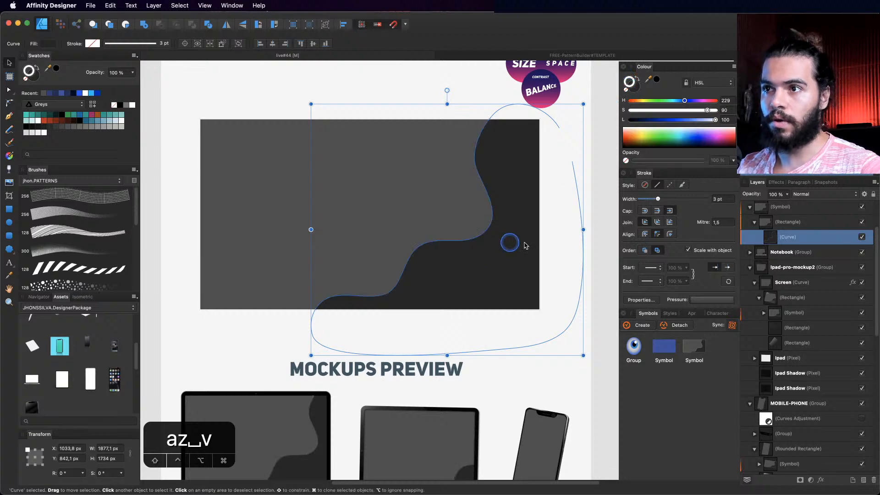
# Step: Move and rotate the dark wavy shape so it runs down the wallpaper's right edge
pyautogui.moveTo(507, 240); pyautogui.dragTo(541, 247)
pyautogui.moveTo(480, 99); pyautogui.dragTo(521, 169)
pyautogui.press('z')
pyautogui.press('space')
pyautogui.moveTo(306, 276); pyautogui.dragTo(330, 283)
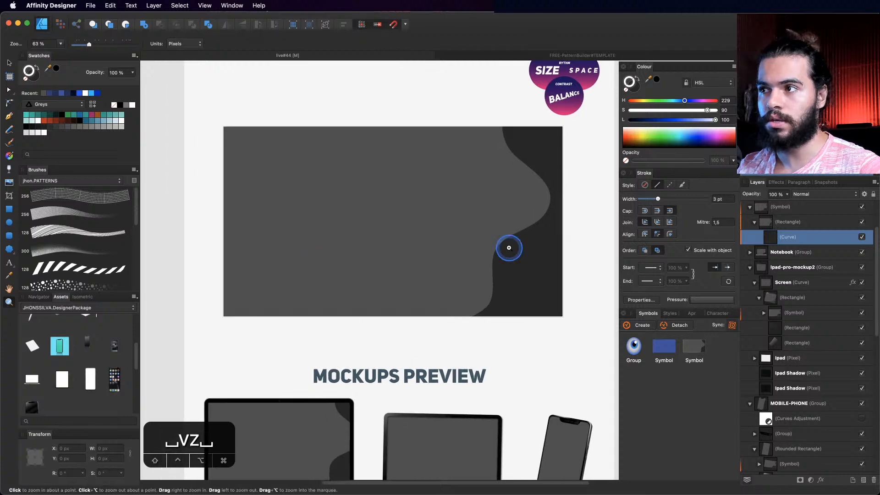
# Step: Draw a second dark freehand wavy shape over the wallpaper's lower-left corner
pyautogui.press('n')
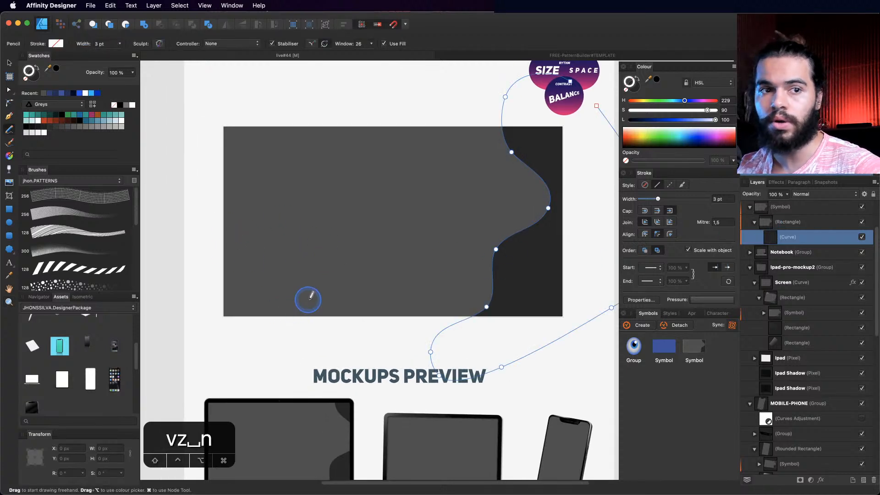
pyautogui.moveTo(258, 326)
pyautogui.mouseDown()
pyautogui.moveTo(301, 303)
pyautogui.moveTo(287, 259)
pyautogui.moveTo(255, 220)
pyautogui.moveTo(205, 295)
pyautogui.moveTo(209, 333)
pyautogui.moveTo(257, 348)
pyautogui.mouseUp()
pyautogui.press('z')
pyautogui.press('a')
pyautogui.press('space')
pyautogui.moveTo(286, 269); pyautogui.dragTo(286, 288)
# Step: Draw a third dark freehand wavy shape over the wallpaper's upper-left corner
pyautogui.press('n')
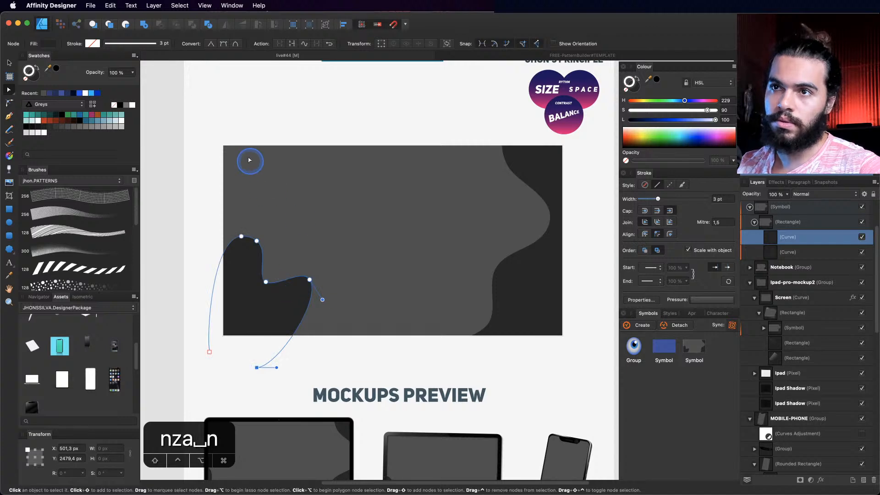
pyautogui.moveTo(204, 195); pyautogui.dragTo(205, 196)
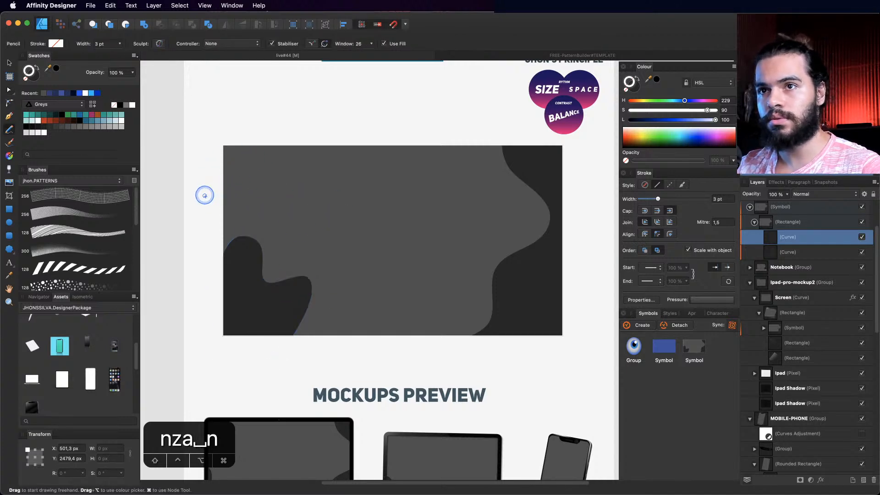
pyautogui.moveTo(260, 189)
pyautogui.mouseDown()
pyautogui.moveTo(319, 202)
pyautogui.moveTo(356, 169)
pyautogui.moveTo(326, 122)
pyautogui.moveTo(224, 165)
pyautogui.moveTo(207, 154)
pyautogui.moveTo(212, 180)
pyautogui.mouseUp()
pyautogui.press('a')
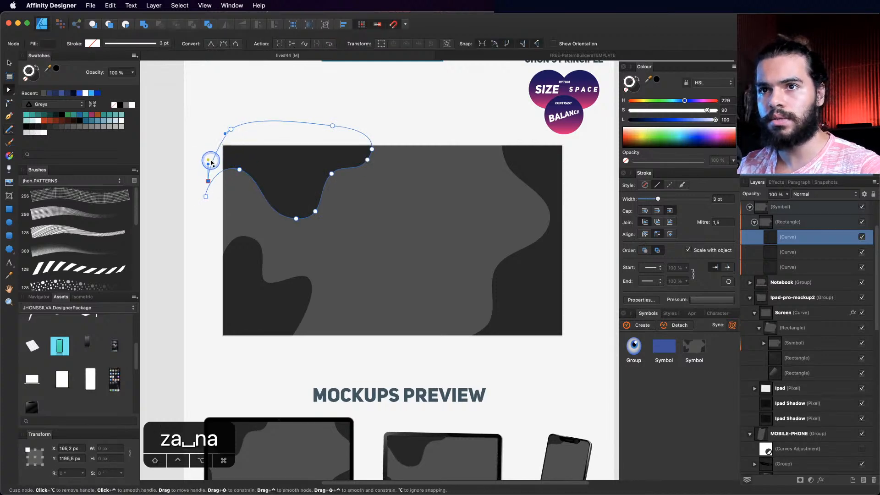
# Step: Examine how the wallpaper shapes appear on the laptop, tablet and phone mockups
pyautogui.press('z')
pyautogui.press('space')
pyautogui.moveTo(389, 241); pyautogui.dragTo(404, 215)
pyautogui.press('space')
pyautogui.press('space')
pyautogui.moveTo(425, 276); pyautogui.dragTo(421, 302)
pyautogui.moveTo(529, 404); pyautogui.dragTo(541, 378)
pyautogui.press('space')
pyautogui.moveTo(532, 379); pyautogui.dragTo(501, 343)
# Step: Select the wallpaper symbol nested in the MOBILE-PHONE group and shift it so the dark shapes fall within the phone's screen
pyautogui.press('v')
pyautogui.click(516, 335)
pyautogui.press('z')
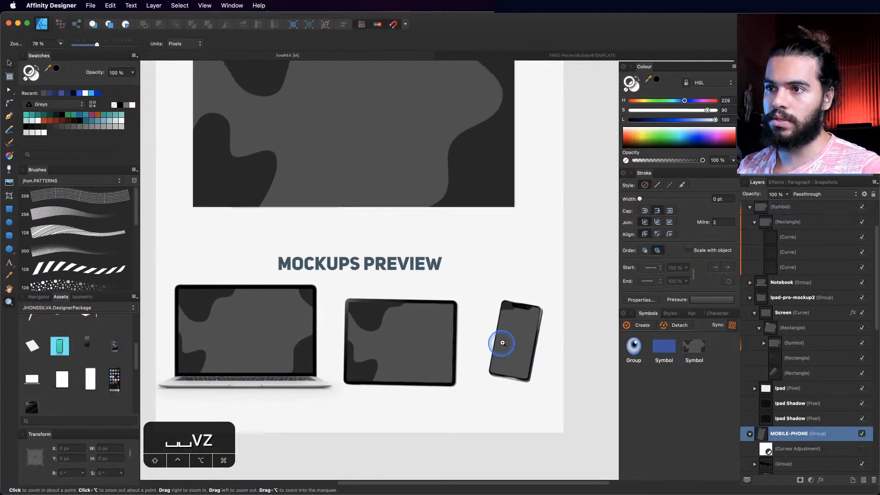
pyautogui.press('v')
pyautogui.click(513, 333)
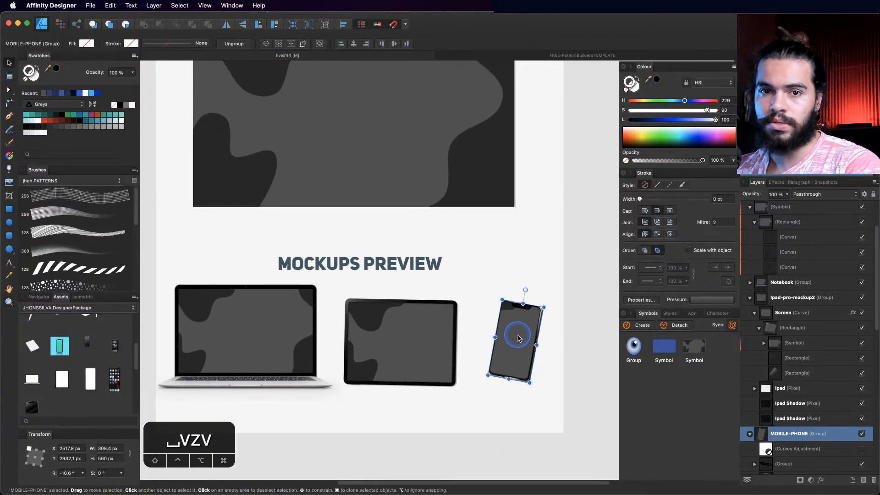
pyautogui.press('space')
pyautogui.moveTo(397, 180); pyautogui.dragTo(408, 214)
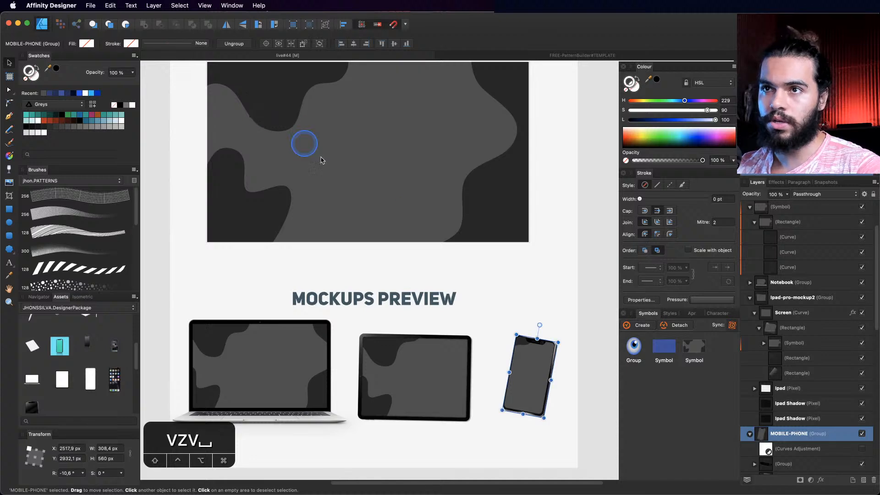
pyautogui.press('space')
pyautogui.moveTo(323, 159); pyautogui.dragTo(311, 135)
pyautogui.moveTo(876, 320); pyautogui.dragTo(877, 348)
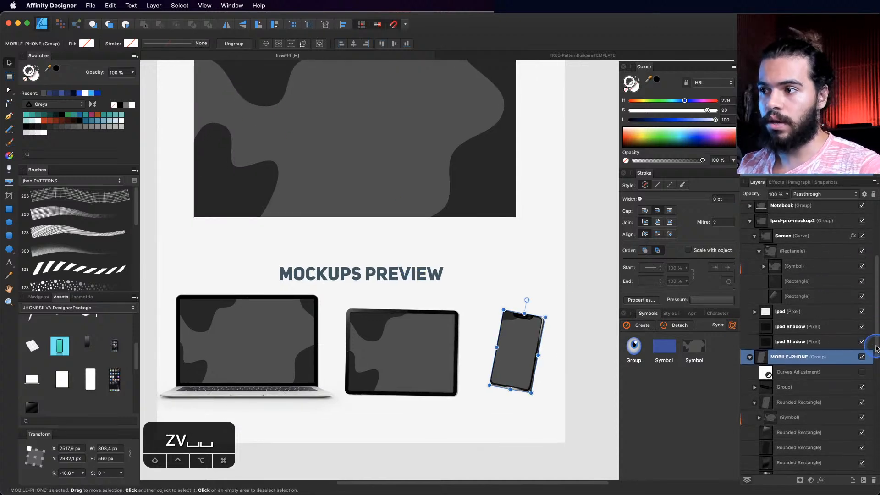
pyautogui.click(524, 352)
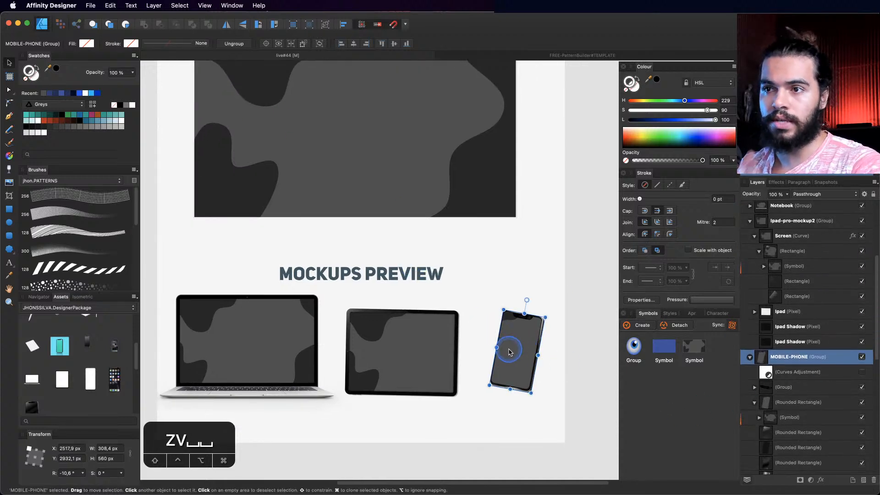
pyautogui.click(765, 358)
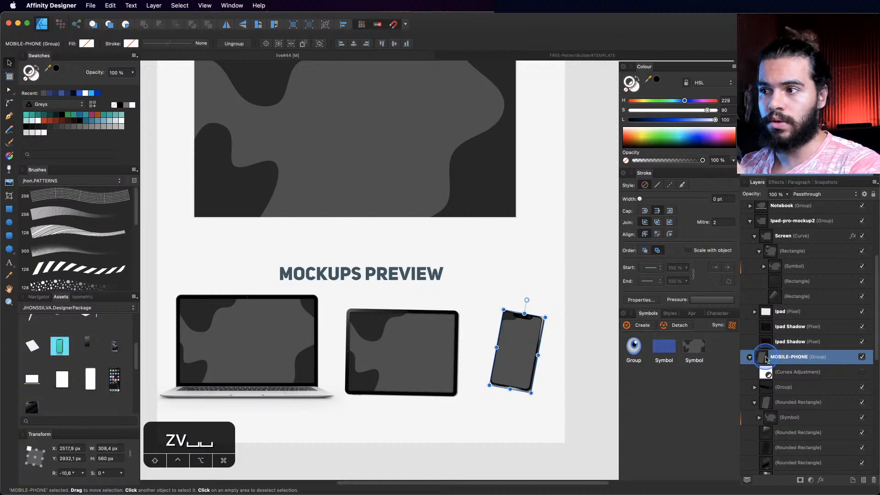
pyautogui.click(786, 414)
pyautogui.moveTo(559, 362); pyautogui.dragTo(578, 370)
pyautogui.press('z')
pyautogui.moveTo(531, 356); pyautogui.dragTo(510, 355)
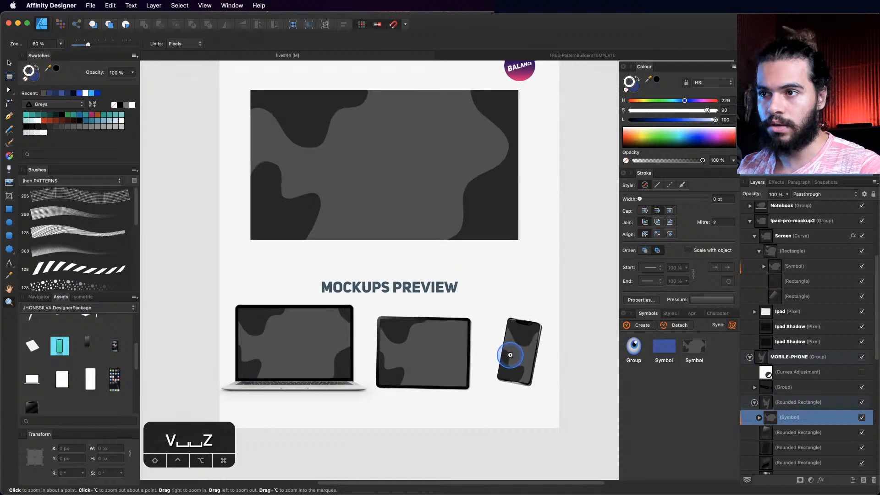
# Step: Select the wallpaper rectangle and draw a dark freehand drip shape across its top edge, right of centre
pyautogui.press('space')
pyautogui.moveTo(309, 159); pyautogui.dragTo(318, 173)
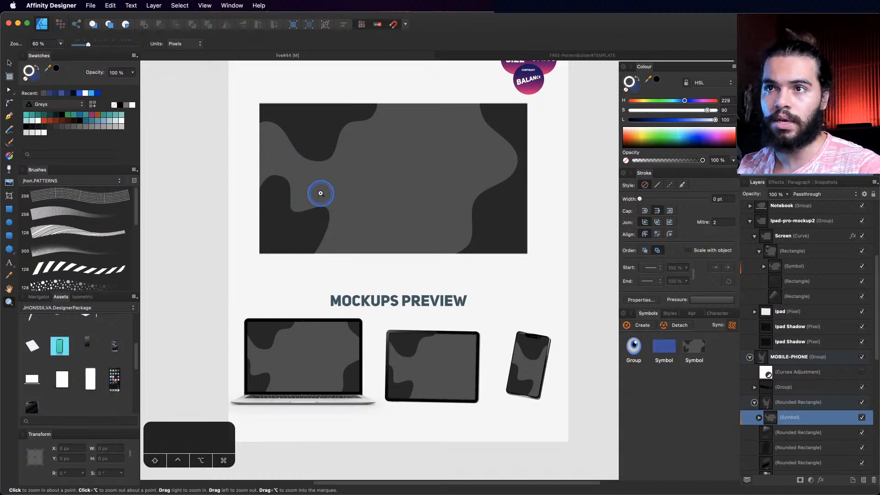
pyautogui.press('space')
pyautogui.moveTo(320, 192); pyautogui.dragTo(350, 225)
pyautogui.press('v')
pyautogui.click(404, 227)
pyautogui.press('space')
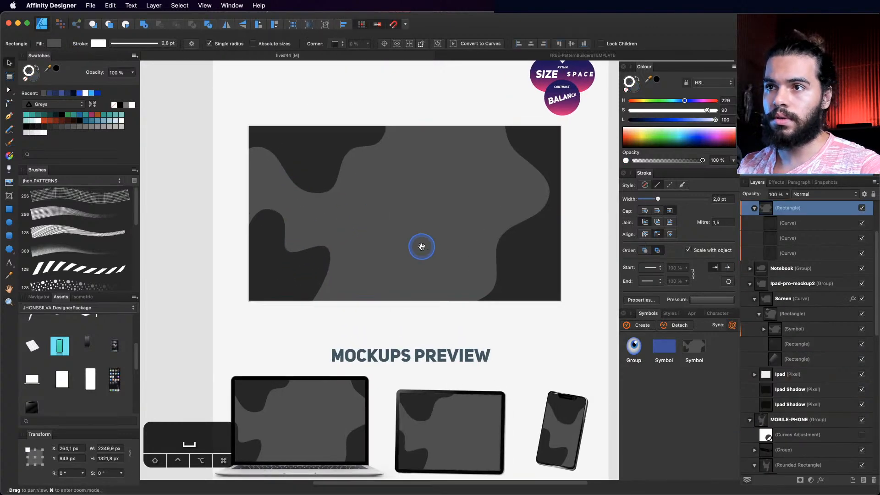
pyautogui.press('n')
pyautogui.moveTo(422, 246); pyautogui.dragTo(417, 262)
pyautogui.press('space')
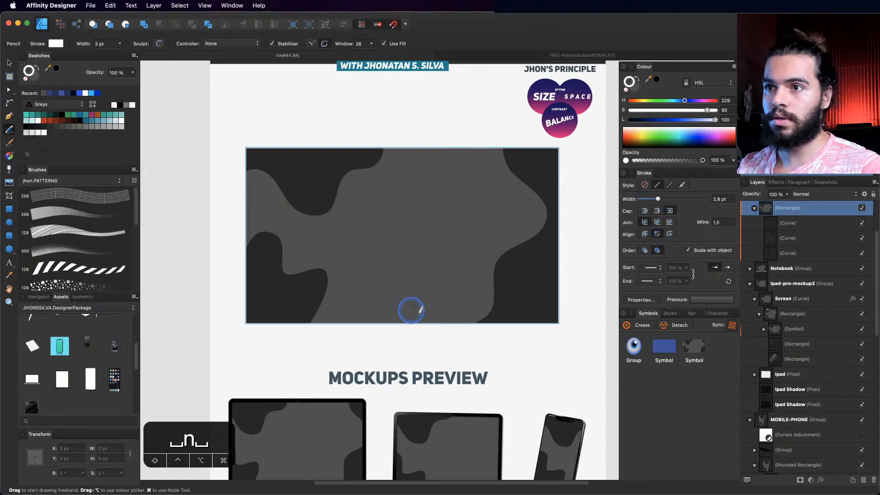
pyautogui.press('space')
pyautogui.moveTo(411, 311); pyautogui.dragTo(420, 295)
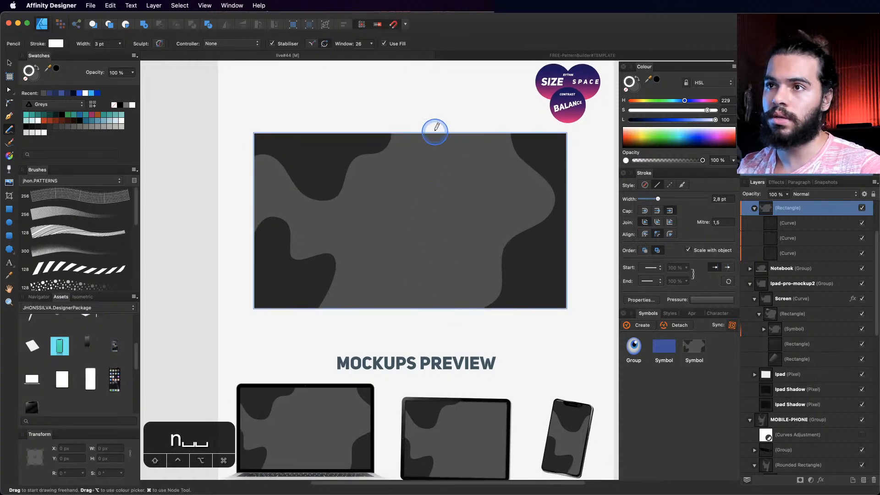
pyautogui.moveTo(418, 131)
pyautogui.mouseDown()
pyautogui.moveTo(433, 194)
pyautogui.moveTo(475, 157)
pyautogui.moveTo(495, 116)
pyautogui.moveTo(416, 126)
pyautogui.mouseUp()
pyautogui.press('z')
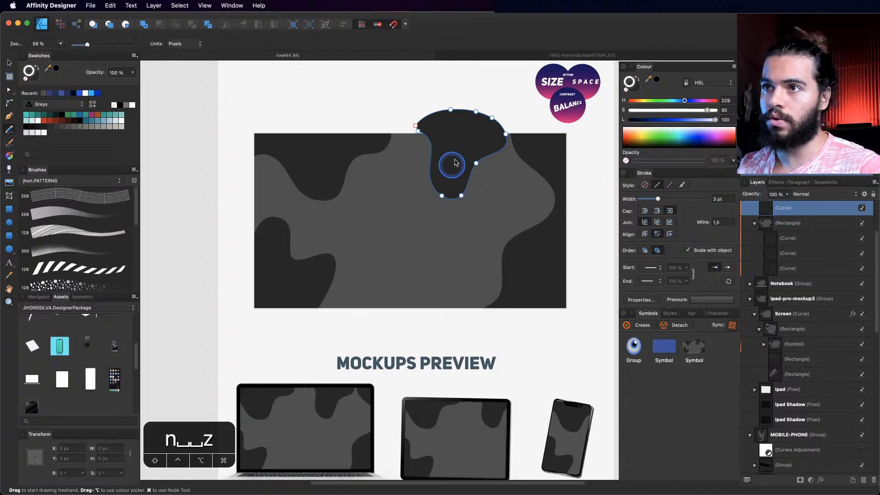
# Step: Nest the dark drip shape inside the wallpaper rectangle to clip it, and shift it slightly upward
pyautogui.press('v')
pyautogui.moveTo(461, 149); pyautogui.dragTo(458, 150)
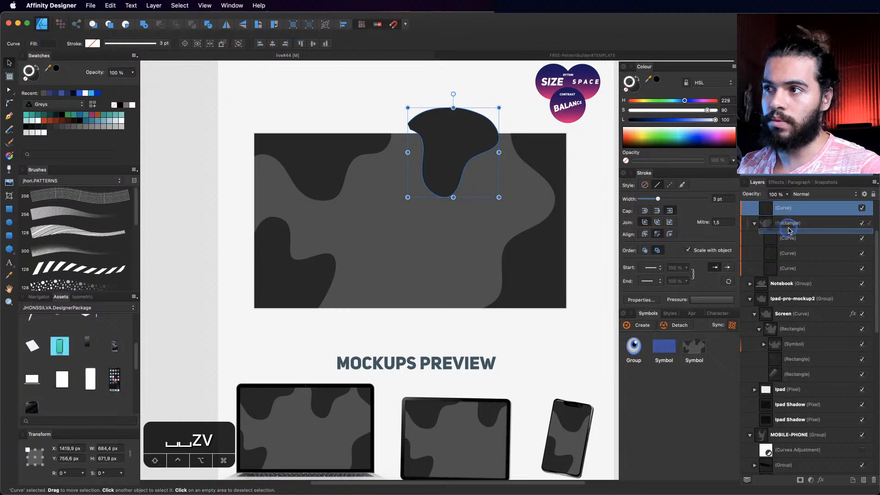
pyautogui.moveTo(789, 229); pyautogui.dragTo(788, 225)
pyautogui.moveTo(499, 176); pyautogui.dragTo(482, 168)
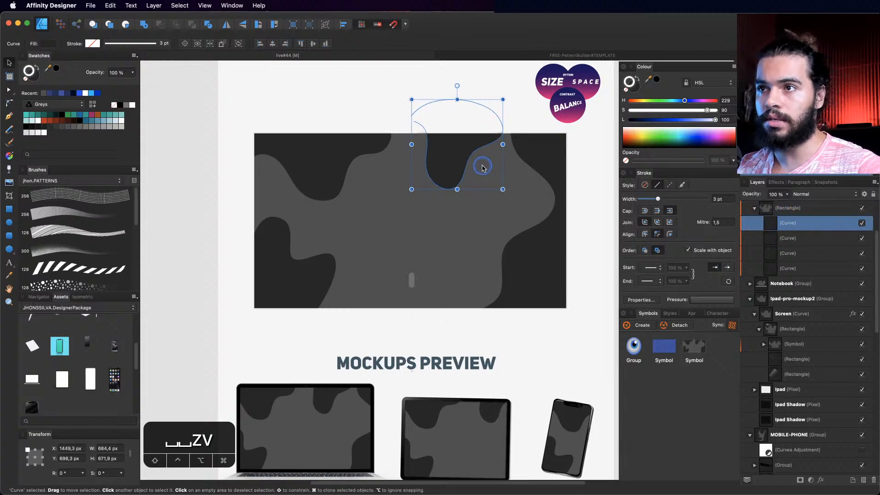
# Step: Draw another dark freehand wavy shape along the wallpaper's bottom edge and nudge it slightly to the right
pyautogui.press('n')
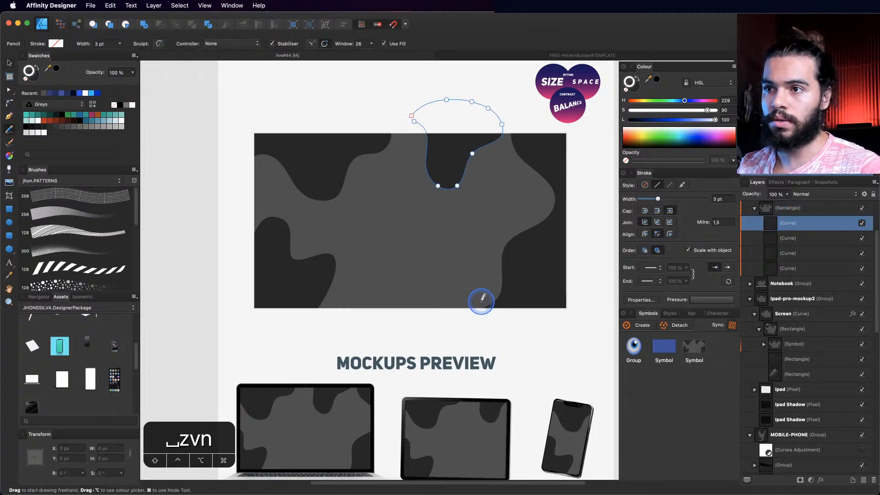
pyautogui.press('space')
pyautogui.moveTo(507, 235); pyautogui.dragTo(498, 233)
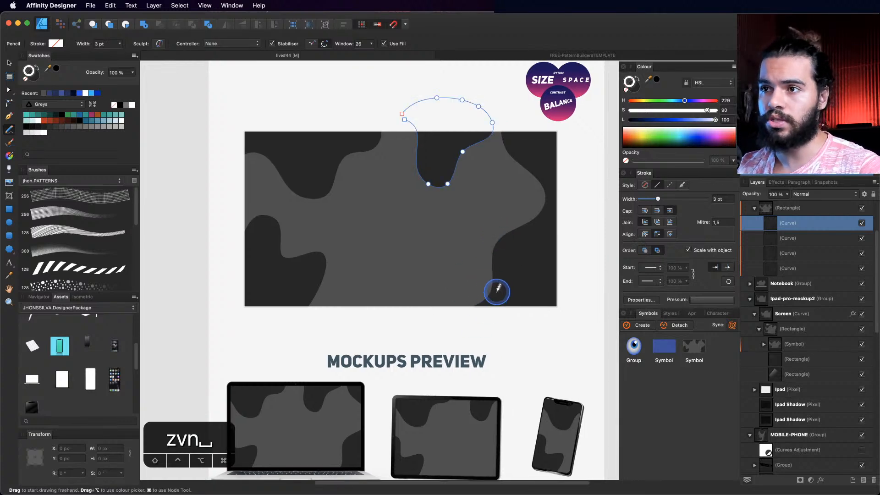
pyautogui.moveTo(501, 294)
pyautogui.mouseDown()
pyautogui.moveTo(468, 316)
pyautogui.moveTo(458, 278)
pyautogui.moveTo(402, 257)
pyautogui.moveTo(390, 283)
pyautogui.moveTo(364, 295)
pyautogui.moveTo(329, 290)
pyautogui.moveTo(316, 320)
pyautogui.moveTo(355, 337)
pyautogui.moveTo(479, 329)
pyautogui.mouseUp()
pyautogui.press('v')
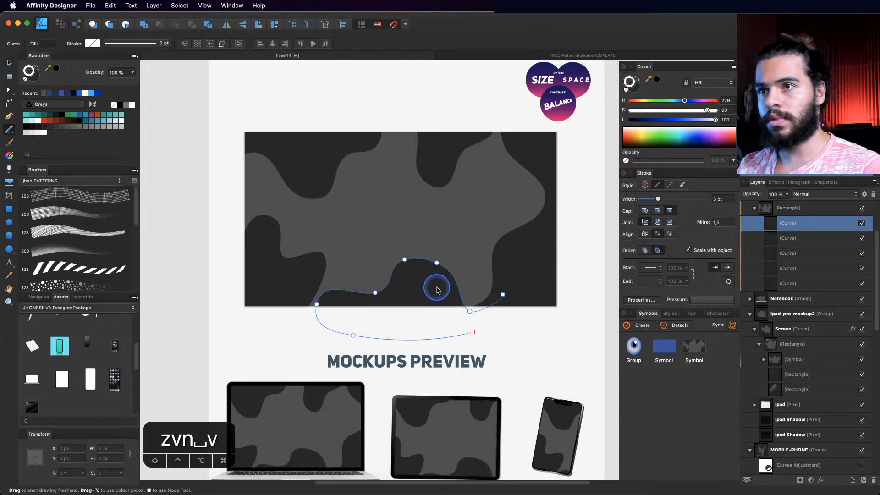
pyautogui.moveTo(443, 285); pyautogui.dragTo(462, 277)
pyautogui.press('z')
pyautogui.press('space')
pyautogui.press('space')
pyautogui.moveTo(462, 277); pyautogui.dragTo(450, 290)
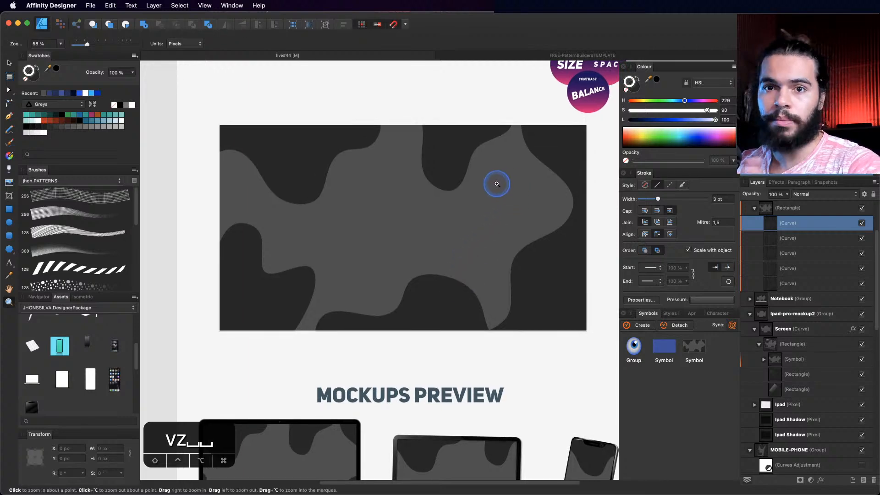
# Step: Draw a small dark rectangle about 233 × 261 px in the upper-left area of the wallpaper
pyautogui.press('v')
pyautogui.click(475, 235)
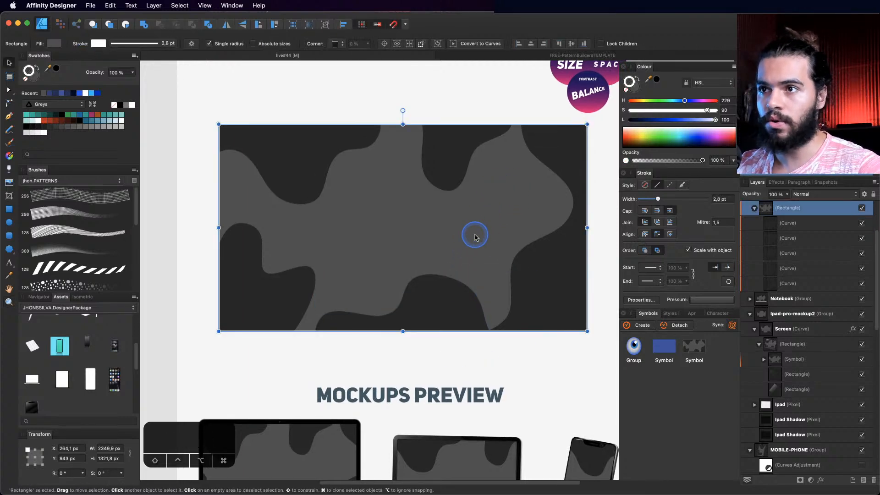
pyautogui.press('space')
pyautogui.moveTo(477, 237); pyautogui.dragTo(476, 247)
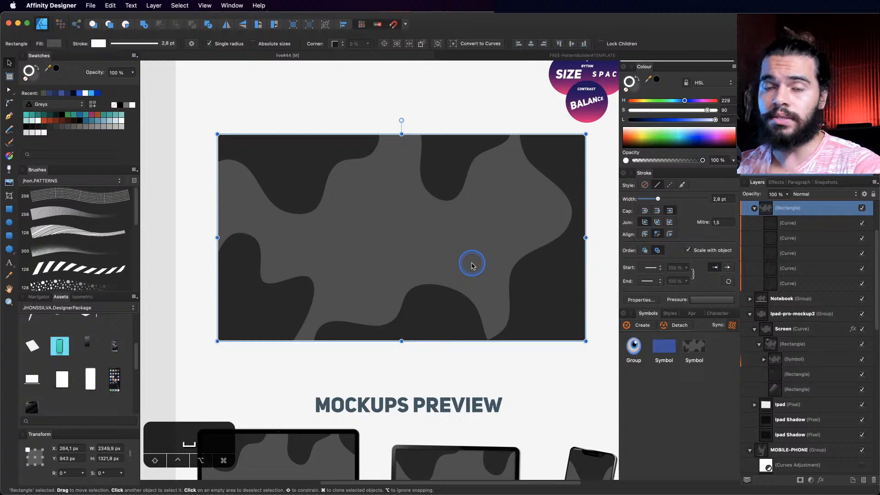
pyautogui.click(9, 211)
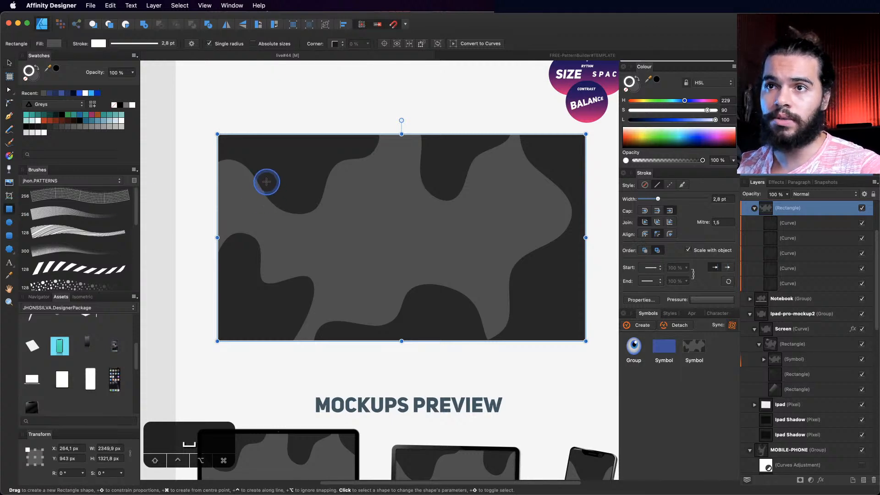
pyautogui.moveTo(238, 172); pyautogui.dragTo(286, 213)
pyautogui.press('z')
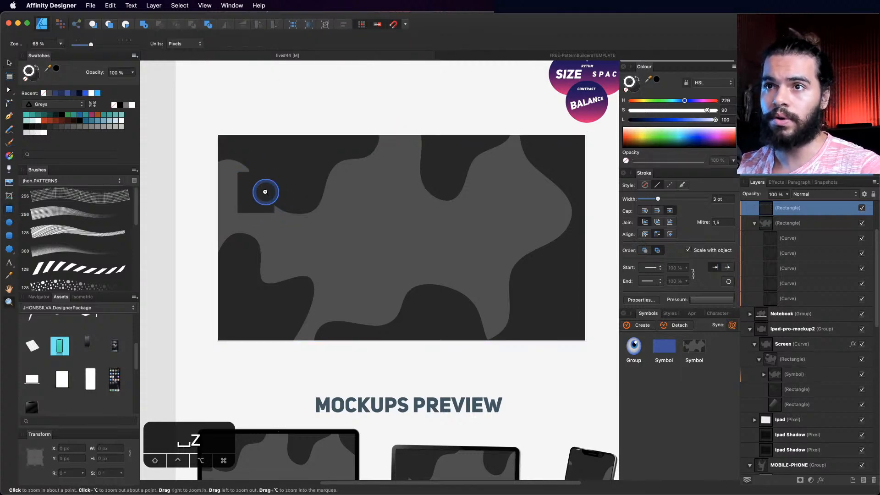
pyautogui.moveTo(248, 191); pyautogui.dragTo(309, 212)
pyautogui.press('v')
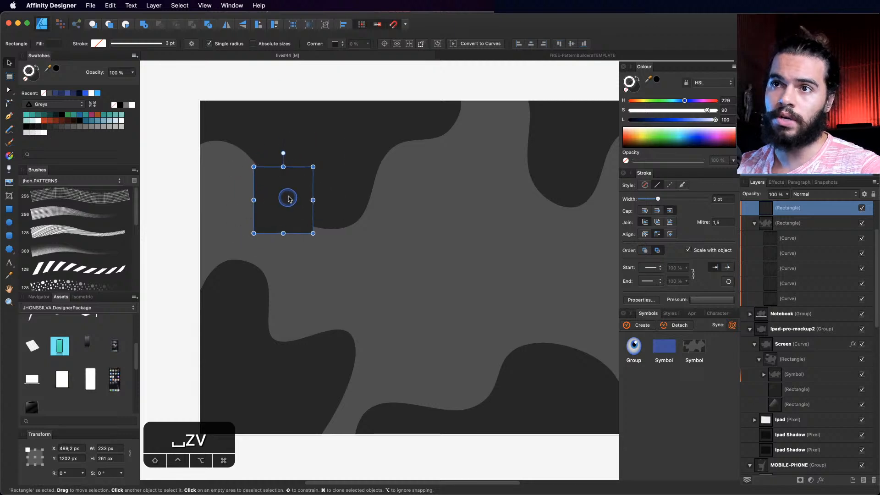
# Step: Remove the small rectangle's dark fill and give it a white outline instead
pyautogui.press('z')
pyautogui.click(281, 196)
pyautogui.press('v')
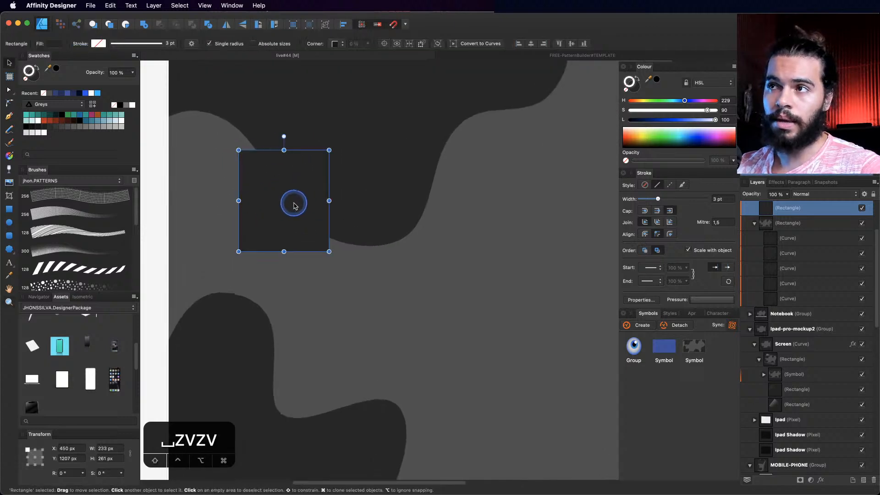
pyautogui.press('space')
pyautogui.moveTo(334, 200); pyautogui.dragTo(368, 225)
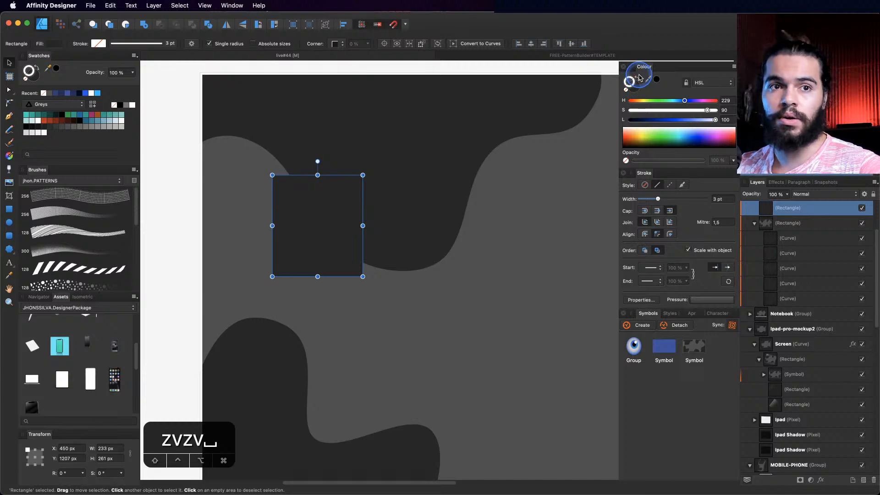
pyautogui.click(636, 91)
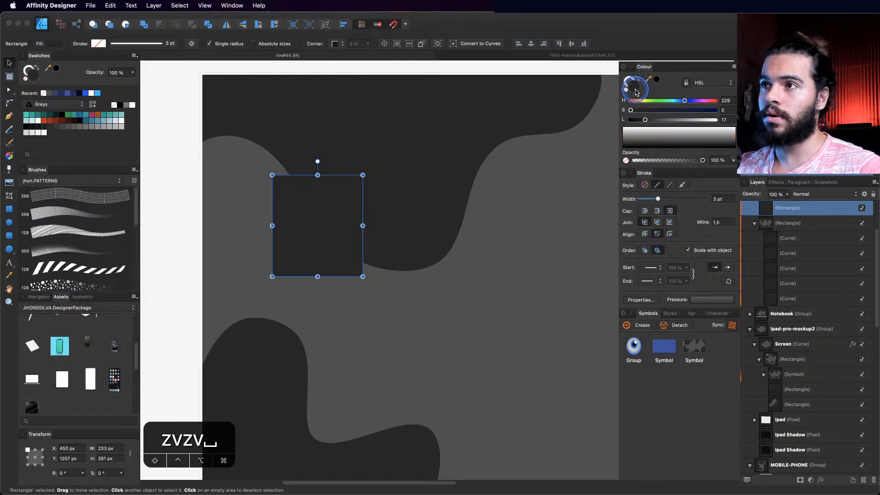
pyautogui.click(626, 91)
pyautogui.moveTo(646, 120); pyautogui.dragTo(733, 119)
# Step: Tilt the outlined rectangle about 19° clockwise and widen it to about 250 px
pyautogui.moveTo(323, 166); pyautogui.dragTo(339, 165)
pyautogui.moveTo(366, 235); pyautogui.dragTo(365, 242)
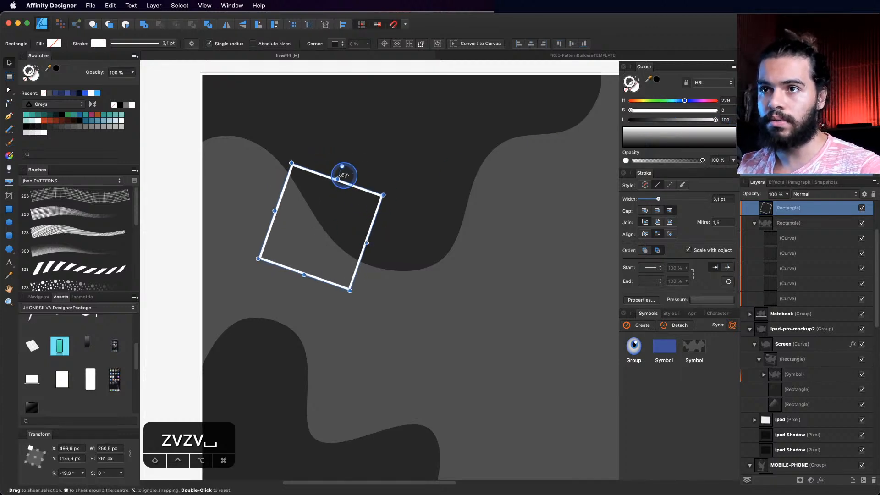
pyautogui.moveTo(348, 183); pyautogui.dragTo(366, 192)
# Step: Thin the tilted rectangle's white outline to about 0.9 pt
pyautogui.press('z')
pyautogui.moveTo(375, 194); pyautogui.dragTo(246, 263)
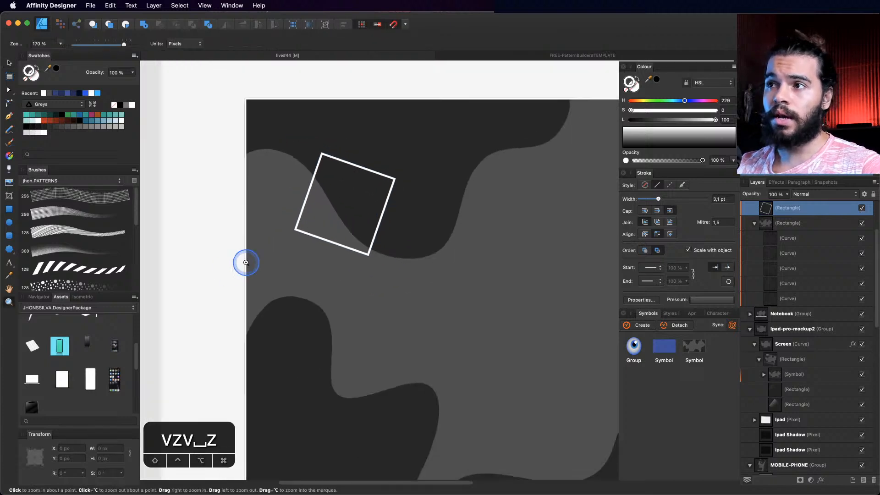
pyautogui.press('space')
pyautogui.moveTo(350, 222)
pyautogui.mouseDown()
pyautogui.moveTo(337, 214)
pyautogui.moveTo(361, 198)
pyautogui.moveTo(366, 235)
pyautogui.mouseUp()
pyautogui.press('space')
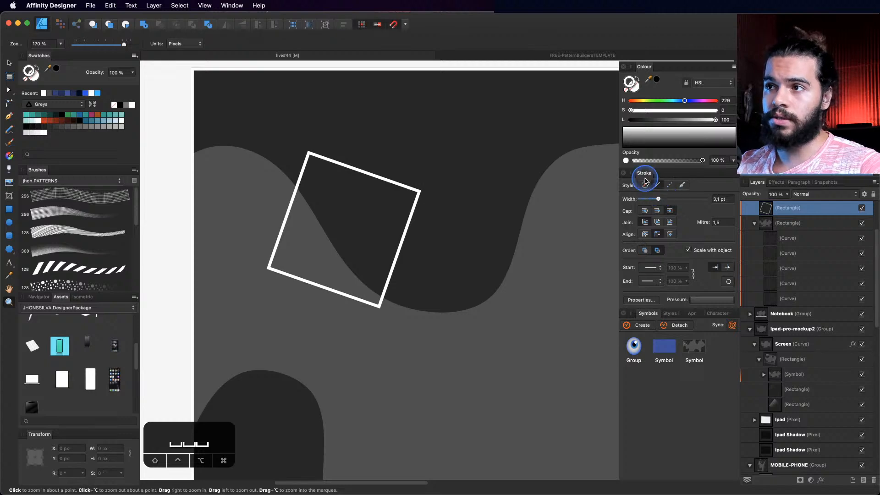
pyautogui.moveTo(663, 202)
pyautogui.mouseDown()
pyautogui.moveTo(650, 199)
pyautogui.moveTo(657, 203)
pyautogui.mouseUp()
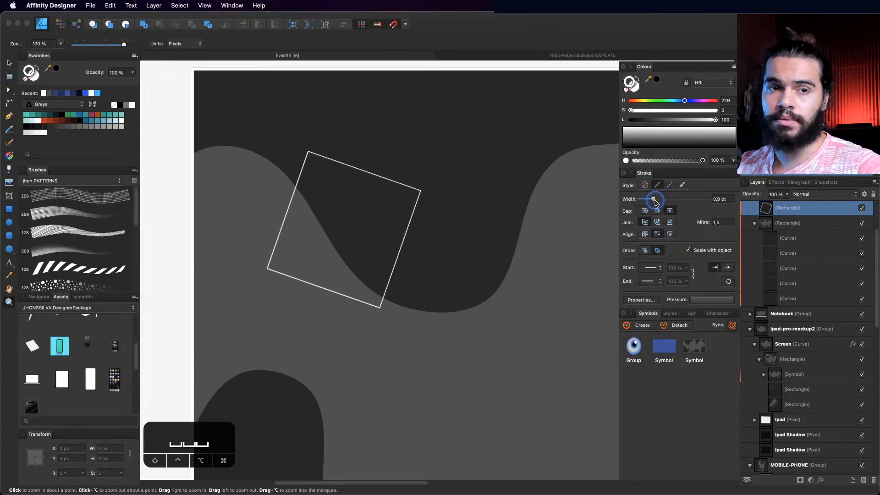
# Step: Duplicate the tilted rectangle at about 223 × 232 px, offset down and to the right so the two outlines overlap
pyautogui.moveTo(371, 229); pyautogui.dragTo(318, 235)
pyautogui.moveTo(391, 216)
pyautogui.mouseDown()
pyautogui.moveTo(341, 213)
pyautogui.moveTo(362, 228)
pyautogui.mouseUp()
pyautogui.press('v')
pyautogui.moveTo(386, 196); pyautogui.dragTo(355, 257)
pyautogui.press('z')
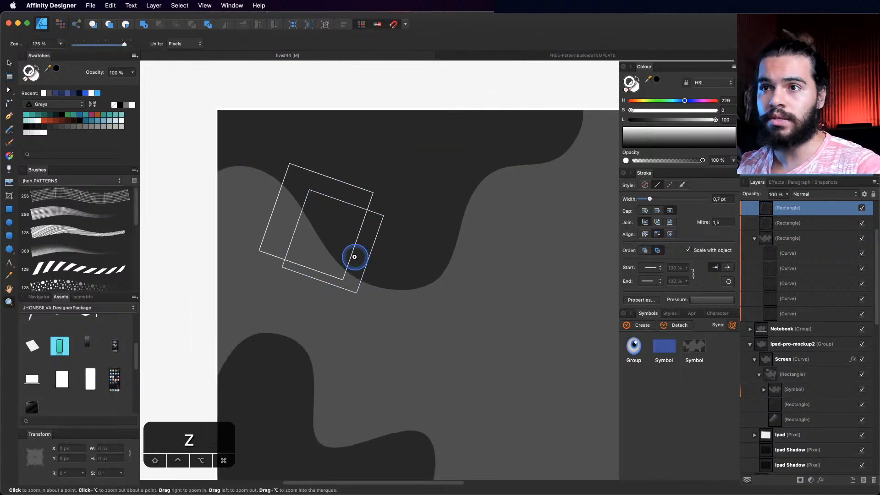
pyautogui.press('v')
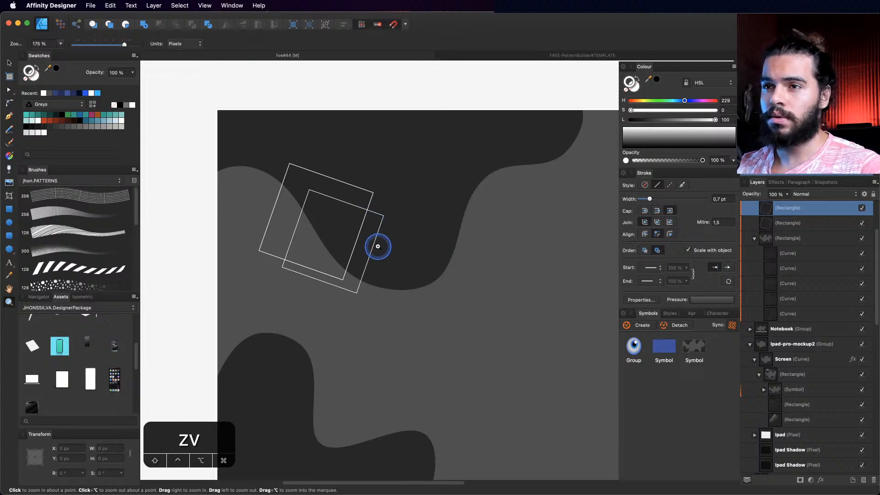
# Step: Draw a closed white-outlined triangle with the Pen tool to the right of the tilted rectangles and fine-tune its right corner node
pyautogui.press('space')
pyautogui.scroll(-3, 362, 220)
pyautogui.hscroll(3, 362, 220)
pyautogui.scroll(5, 369, 208)
pyautogui.hscroll(3, 369, 208)
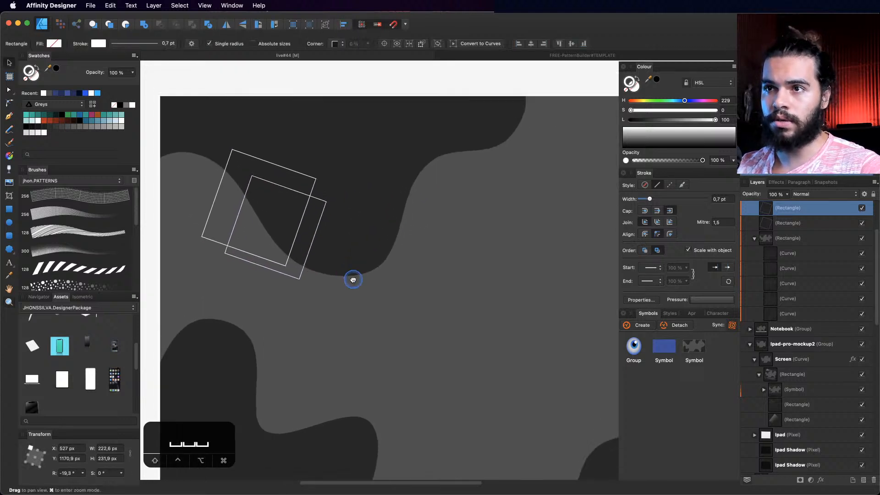
pyautogui.press('p')
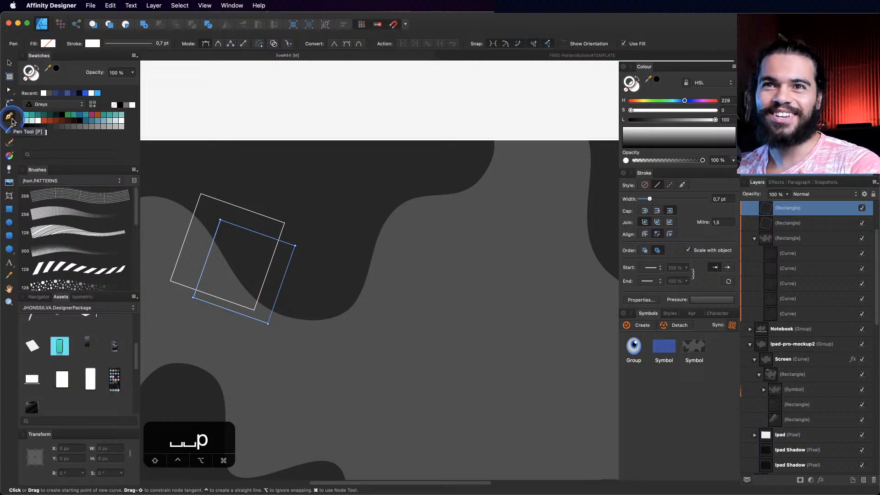
pyautogui.click(381, 165)
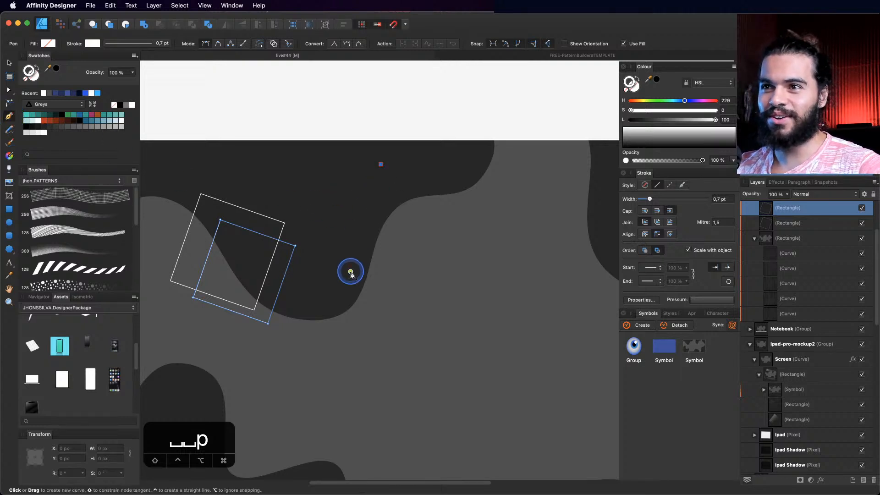
pyautogui.click(350, 291)
pyautogui.click(456, 264)
pyautogui.click(381, 164)
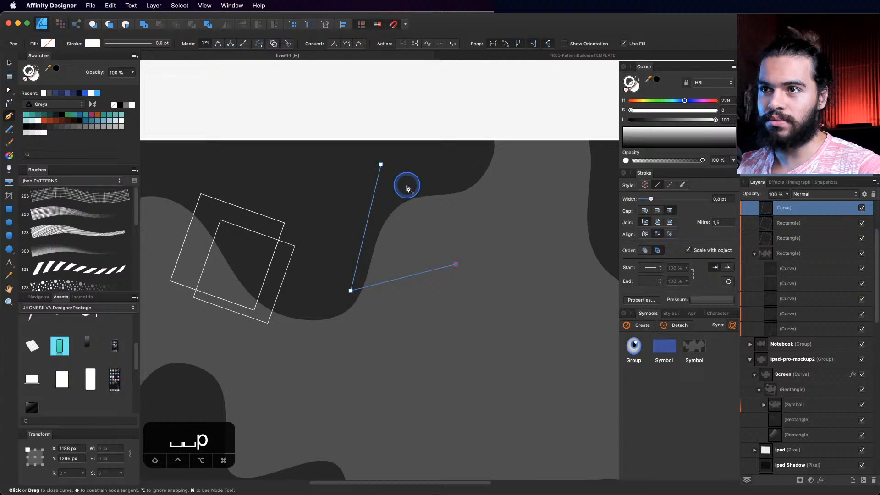
pyautogui.press('a')
pyautogui.moveTo(456, 263); pyautogui.dragTo(419, 254)
# Step: Duplicate the outlined triangle, offsetting the copy slightly down and to the right
pyautogui.press('z')
pyautogui.press('space')
pyautogui.moveTo(420, 254); pyautogui.dragTo(401, 247)
pyautogui.press('space')
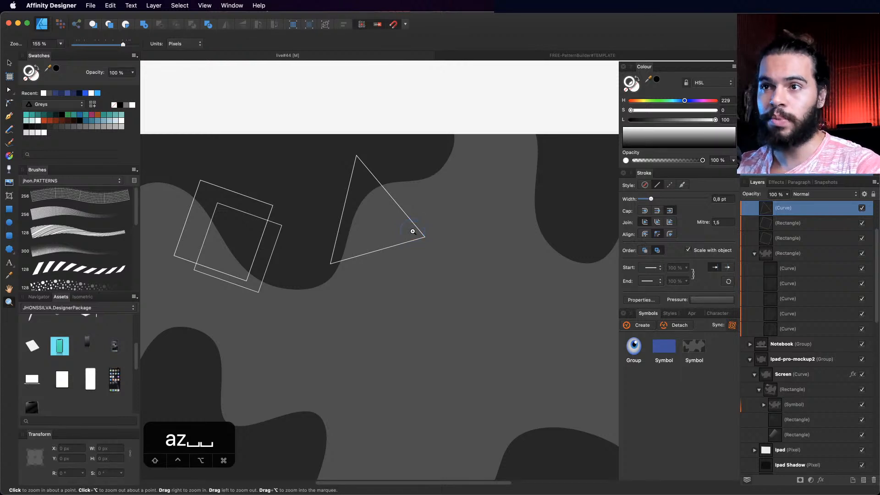
pyautogui.press('v')
pyautogui.moveTo(363, 208); pyautogui.dragTo(390, 217)
pyautogui.press('space')
pyautogui.press('z')
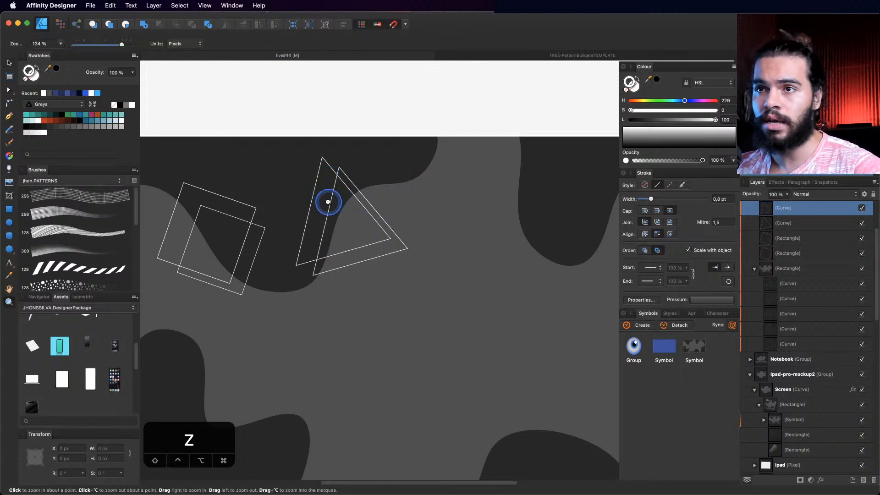
# Step: Draw a slanted straight line about 77 × 183 px with the Pen tool between the triangles and the dark drip shape
pyautogui.moveTo(388, 229); pyautogui.dragTo(377, 237)
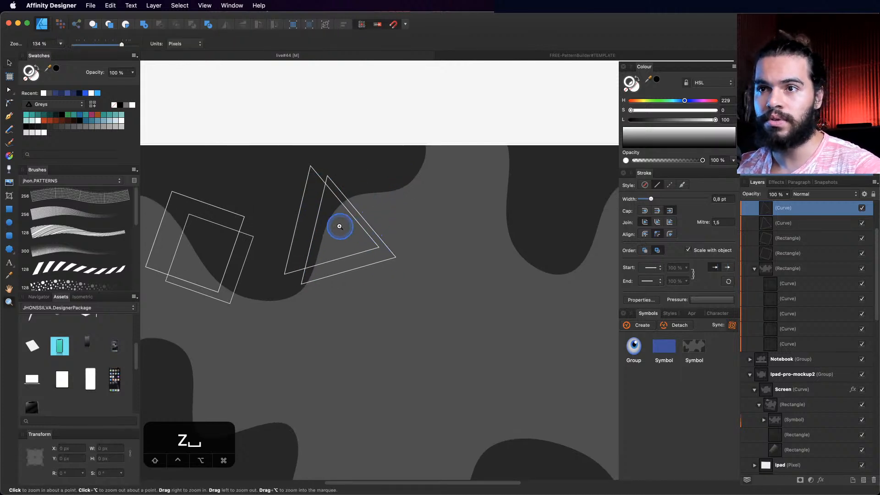
pyautogui.scroll(1, 356, 227)
pyautogui.press('v')
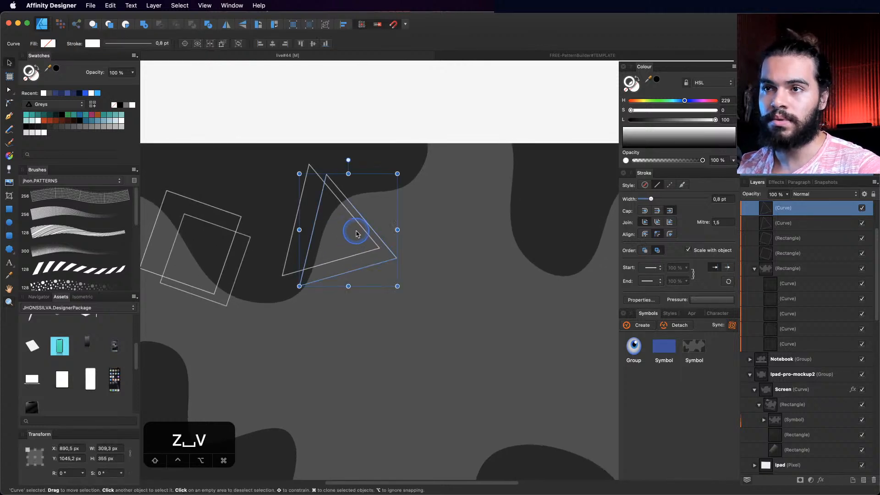
pyautogui.press('z')
pyautogui.moveTo(353, 227); pyautogui.dragTo(389, 235)
pyautogui.moveTo(389, 235); pyautogui.dragTo(346, 248)
pyautogui.moveTo(346, 248); pyautogui.dragTo(428, 239)
pyautogui.moveTo(429, 239); pyautogui.dragTo(361, 237)
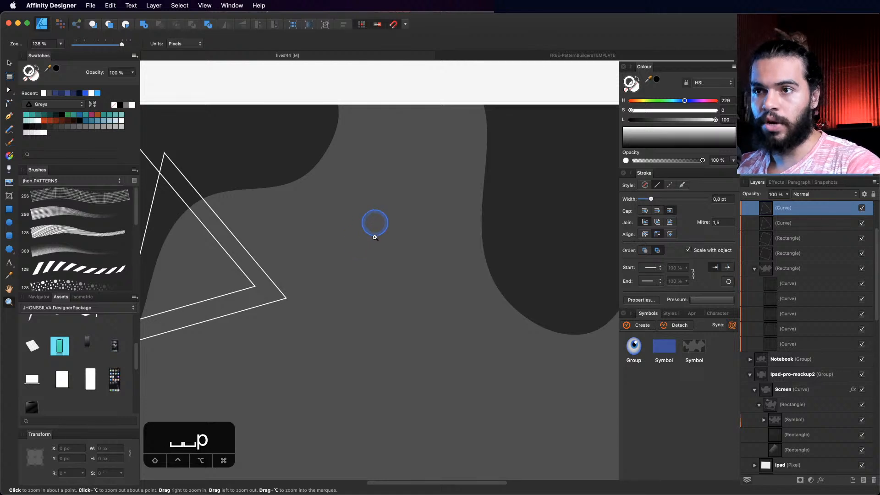
pyautogui.press('p')
pyautogui.click(350, 259)
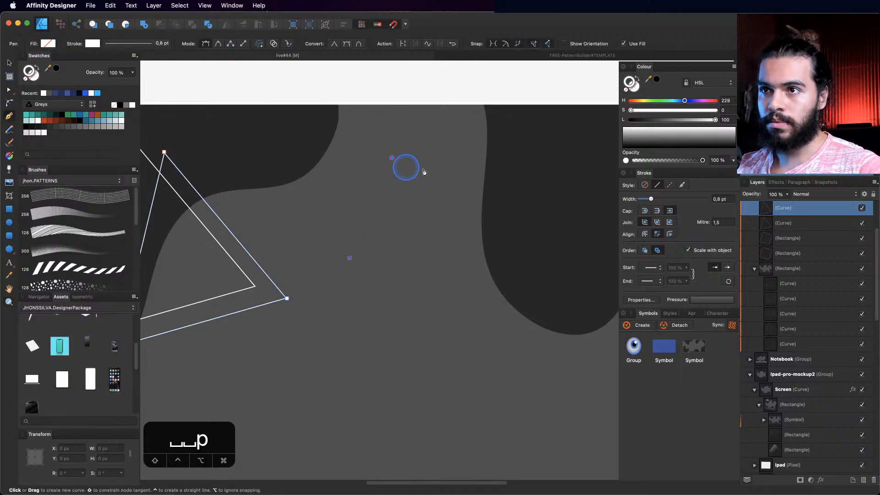
# Step: Nudge the slanted line slightly down and set its stroke width to 3 pt
pyautogui.press('z')
pyautogui.click(403, 205)
pyautogui.press('v')
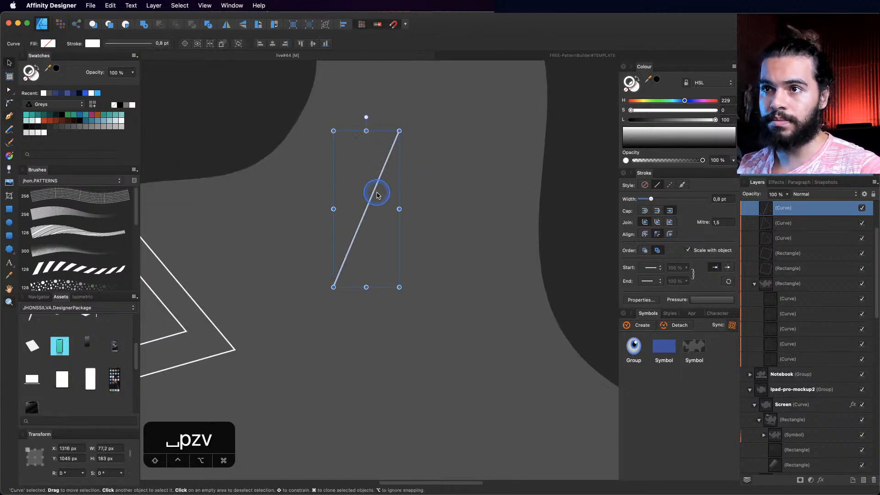
pyautogui.moveTo(377, 195); pyautogui.dragTo(370, 213)
pyautogui.moveTo(653, 202); pyautogui.dragTo(659, 202)
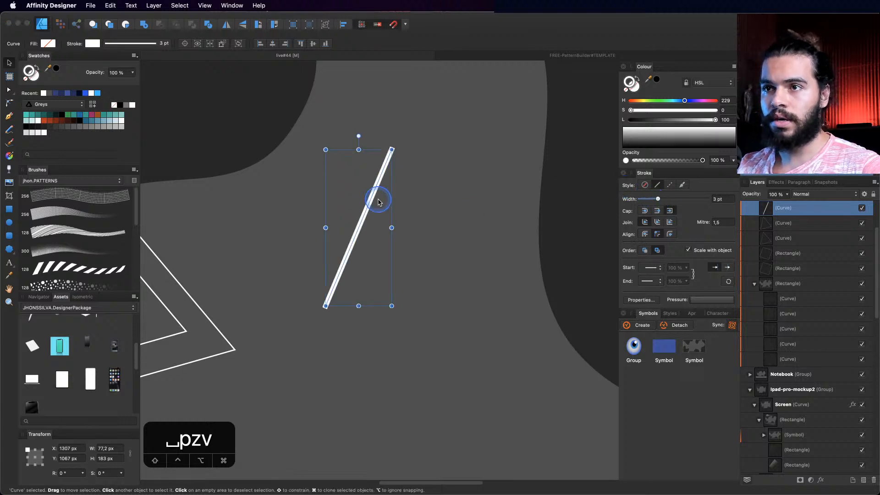
# Step: Duplicate the slanted line slightly to the right and repeat the copy to make a row of five parallel lines
pyautogui.moveTo(376, 226)
pyautogui.mouseDown()
pyautogui.moveTo(393, 218)
pyautogui.moveTo(394, 228)
pyautogui.mouseUp()
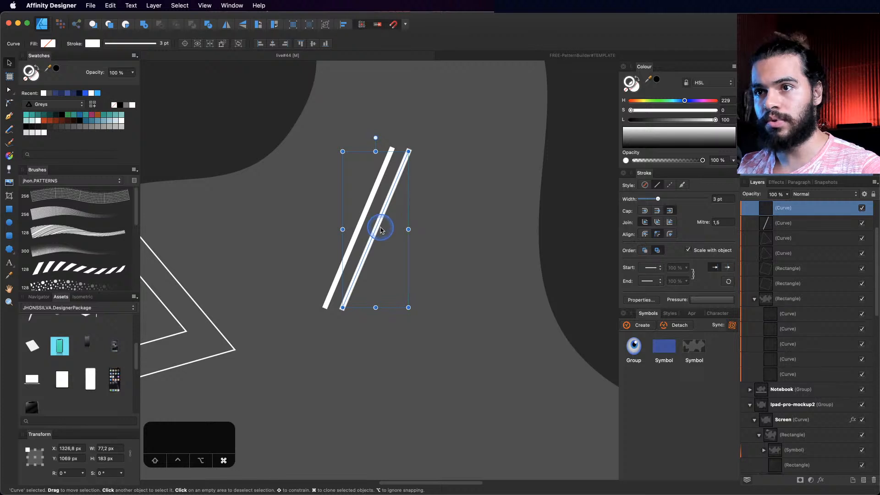
pyautogui.hotkey('ctrl', 'd')
pyautogui.hotkey('ctrl', 'd')
pyautogui.hotkey('ctrl', 'd')
pyautogui.press('z')
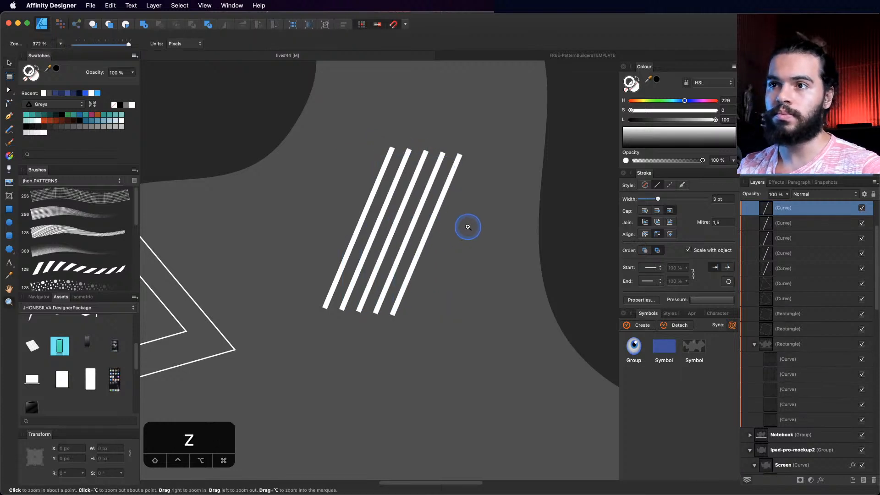
# Step: Select all five slanted lines and try to rotate them together
pyautogui.keyDown('shift'); pyautogui.click(795, 270); pyautogui.keyUp('shift')
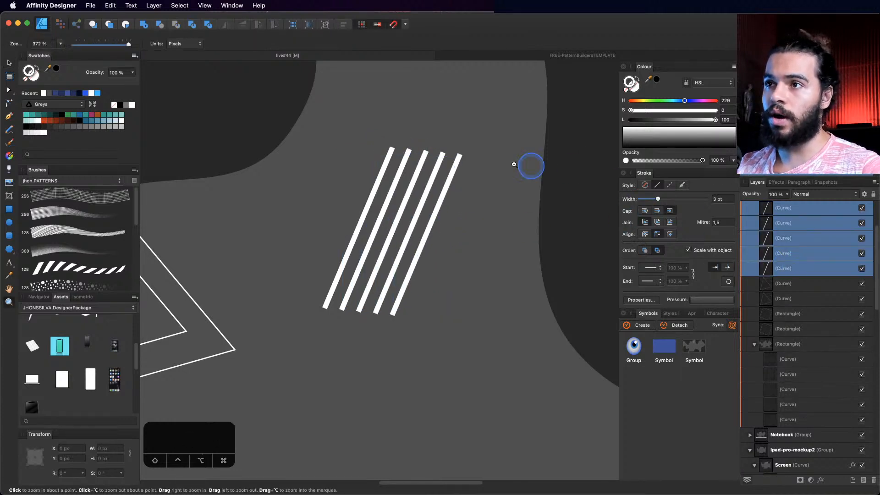
pyautogui.press('v')
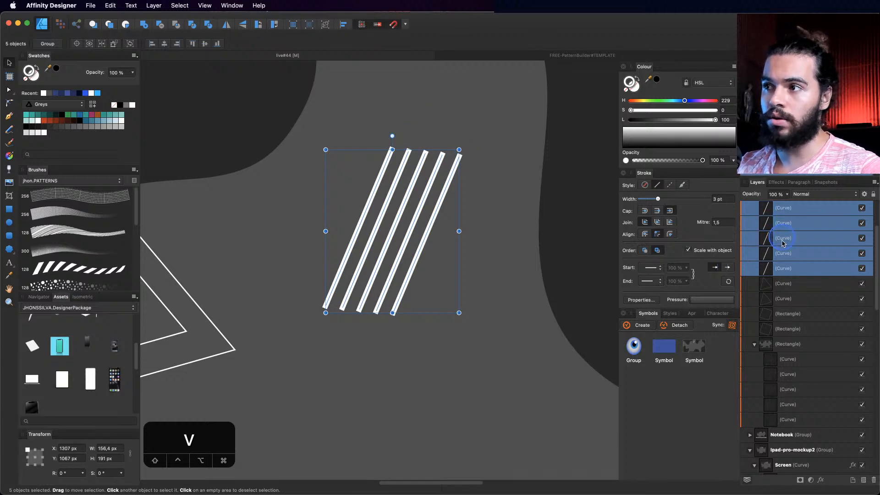
pyautogui.click(367, 133)
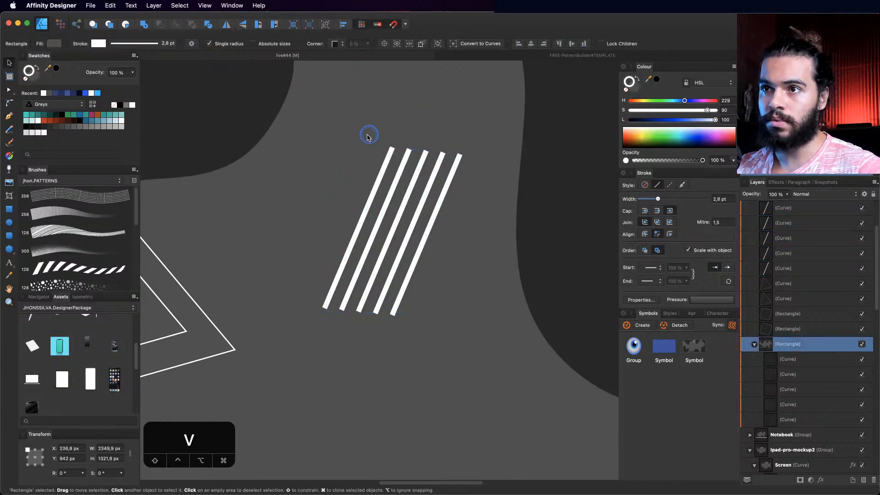
pyautogui.click(778, 209)
pyautogui.keyDown('shift'); pyautogui.click(782, 267); pyautogui.keyUp('shift')
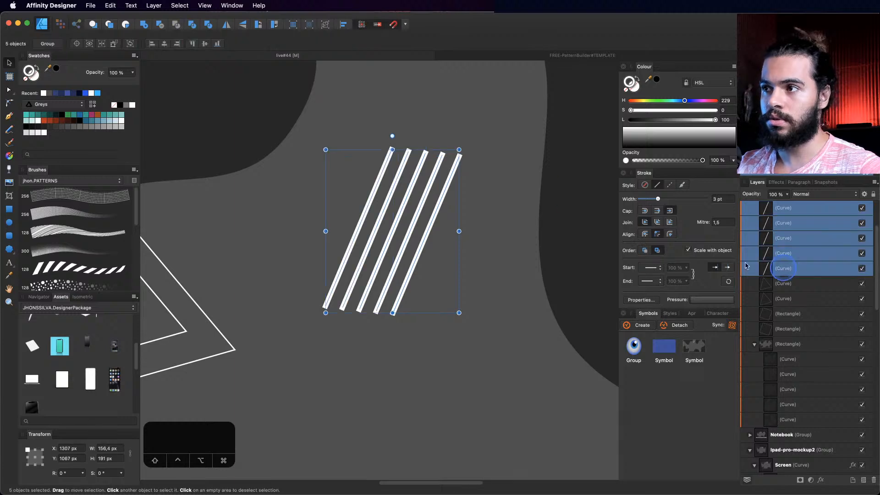
pyautogui.moveTo(392, 137); pyautogui.dragTo(401, 155)
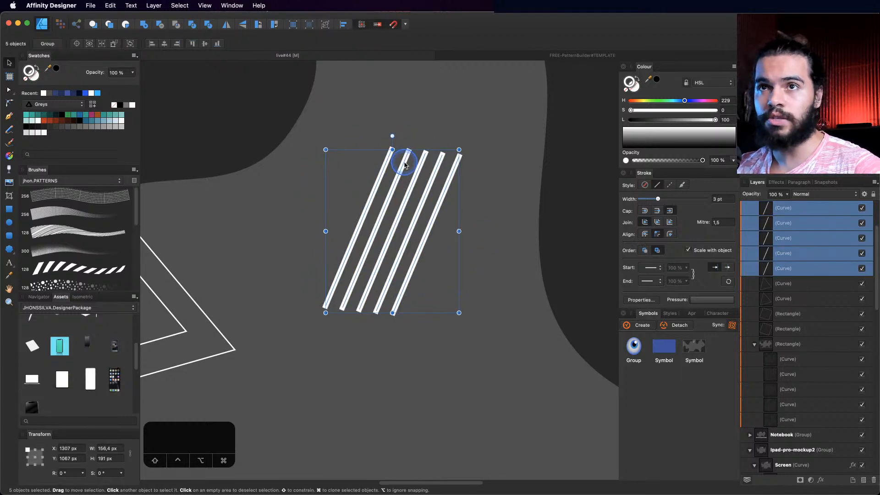
# Step: Quit the Pro Mouse utility and relaunch it through a Spotlight search for "pro"
pyautogui.click(555, 10)
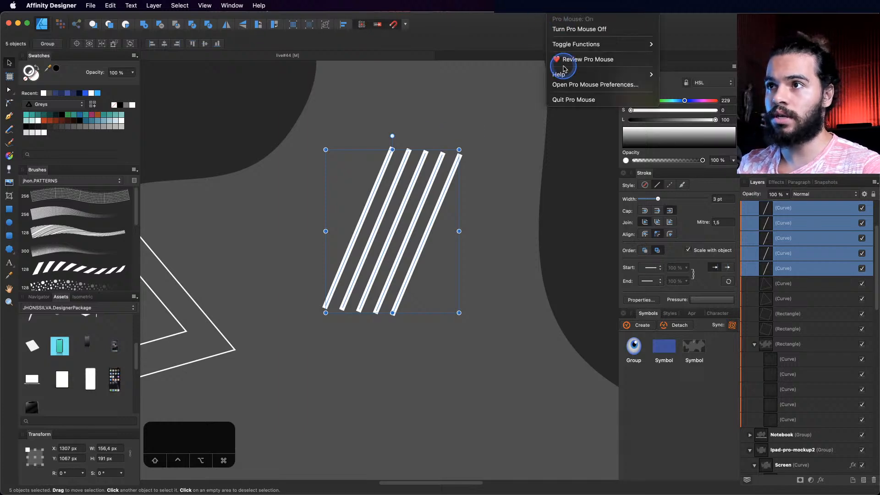
pyautogui.click(567, 101)
pyautogui.press('super+space')
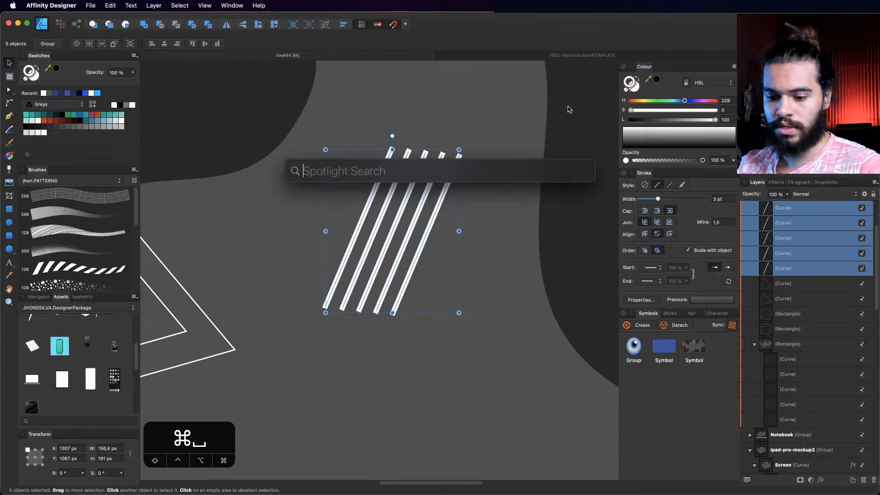
pyautogui.write('pro')
pyautogui.press('Return')
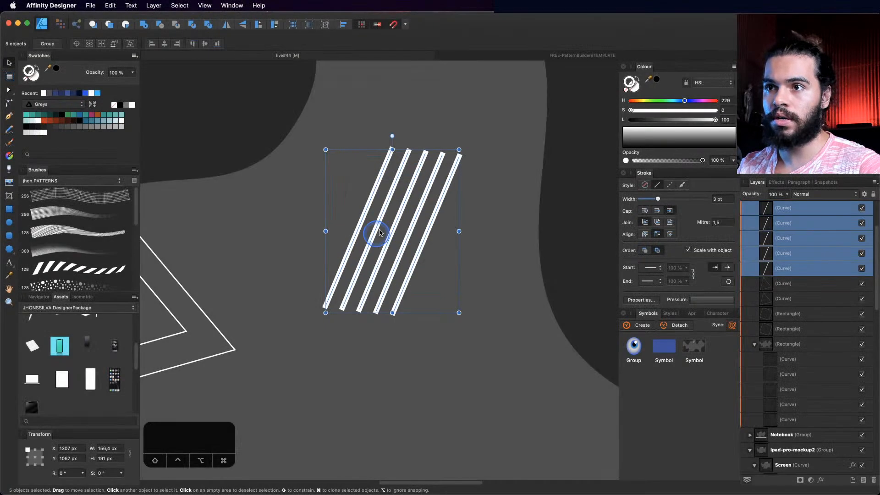
# Step: Rotate each of the five lines individually to a rotation of about 58° and thin their strokes to about 1 pt
pyautogui.moveTo(397, 210)
pyautogui.mouseDown()
pyautogui.moveTo(408, 208)
pyautogui.moveTo(393, 214)
pyautogui.mouseUp()
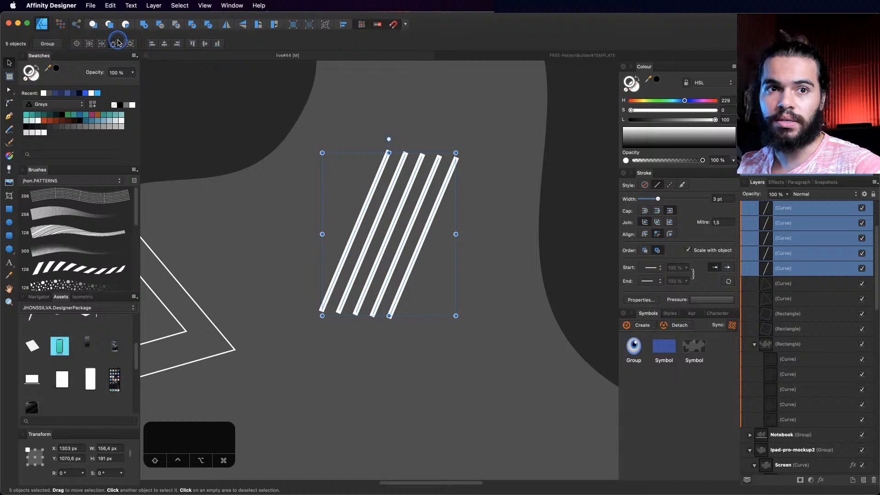
pyautogui.click(114, 44)
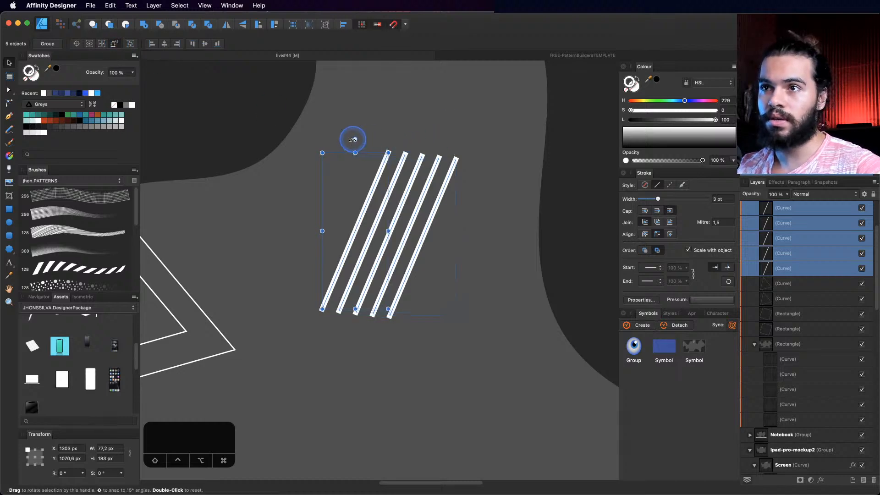
pyautogui.moveTo(351, 139)
pyautogui.mouseDown()
pyautogui.moveTo(267, 197)
pyautogui.moveTo(326, 158)
pyautogui.moveTo(386, 174)
pyautogui.moveTo(331, 180)
pyautogui.moveTo(297, 197)
pyautogui.mouseUp()
pyautogui.moveTo(665, 201); pyautogui.dragTo(656, 200)
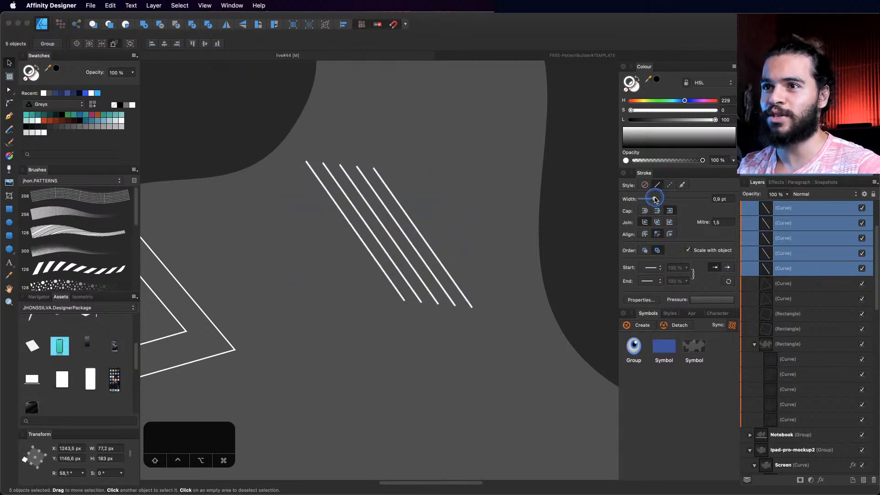
# Step: Move the five thin lines up and to the left so they cross the edge of the dark shape above the triangles
pyautogui.press('z')
pyautogui.moveTo(391, 234)
pyautogui.mouseDown()
pyautogui.moveTo(381, 259)
pyautogui.moveTo(351, 270)
pyautogui.moveTo(416, 256)
pyautogui.moveTo(418, 224)
pyautogui.moveTo(425, 246)
pyautogui.mouseUp()
pyautogui.press('space')
pyautogui.press('v')
pyautogui.press('z')
pyautogui.press('space')
pyautogui.moveTo(425, 245); pyautogui.dragTo(380, 253)
pyautogui.moveTo(380, 253); pyautogui.dragTo(457, 222)
pyautogui.press('v')
pyautogui.moveTo(404, 220)
pyautogui.mouseDown()
pyautogui.moveTo(383, 212)
pyautogui.moveTo(418, 237)
pyautogui.moveTo(392, 246)
pyautogui.mouseUp()
pyautogui.press('z')
pyautogui.press('space')
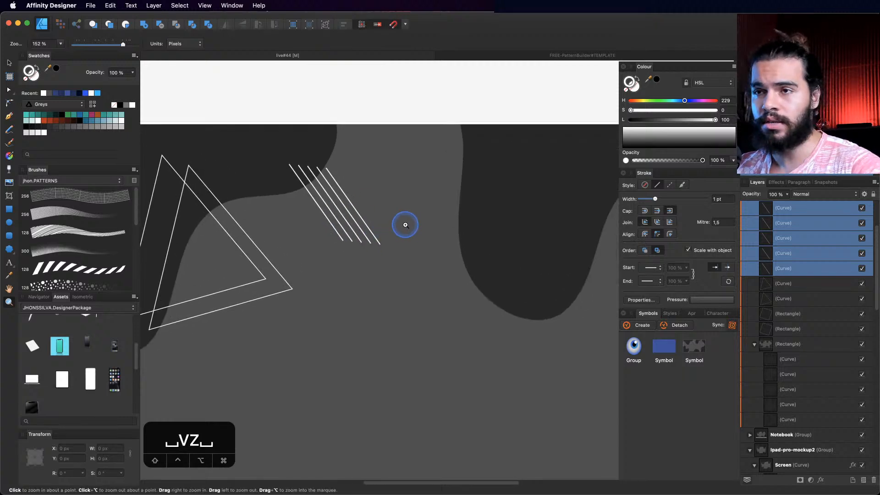
# Step: Duplicate the five thin slanted lines to the right of the originals and group one set of five
pyautogui.press('space')
pyautogui.moveTo(400, 210)
pyautogui.mouseDown()
pyautogui.moveTo(264, 229)
pyautogui.moveTo(391, 228)
pyautogui.mouseUp()
pyautogui.press('space')
pyautogui.press('v')
pyautogui.press('z')
pyautogui.click(395, 225)
pyautogui.press('v')
pyautogui.press('z')
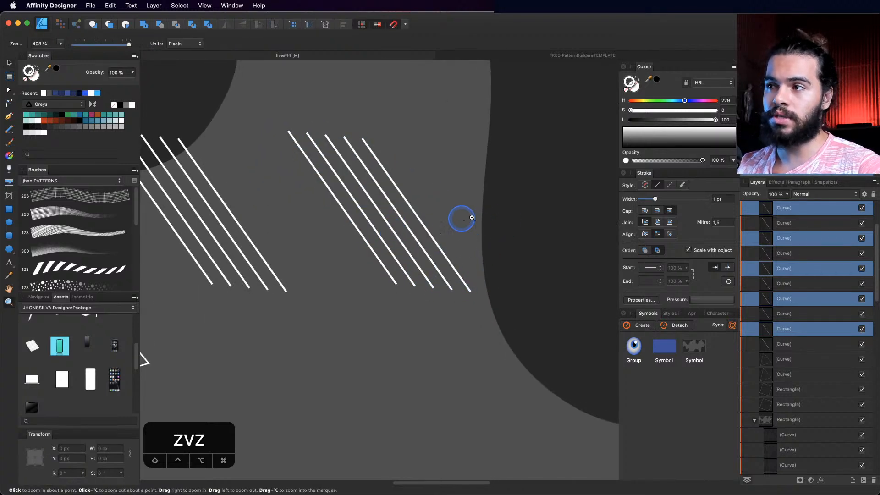
pyautogui.press('super+g')
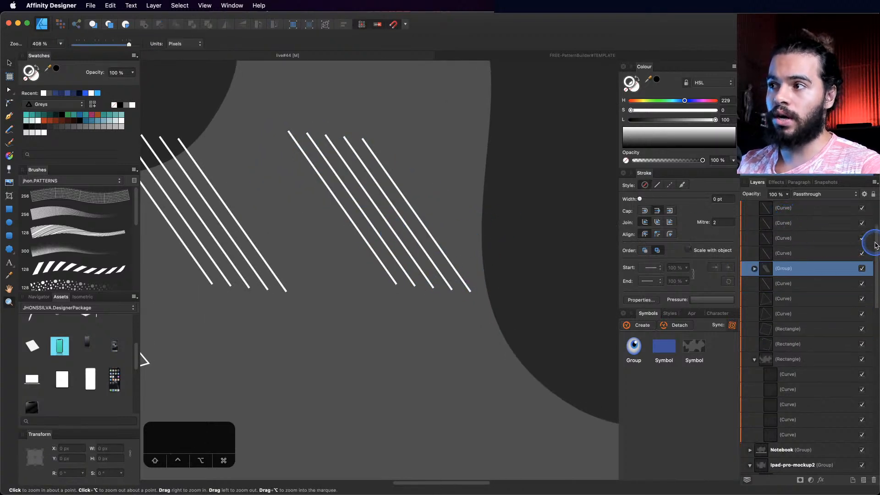
pyautogui.moveTo(876, 245); pyautogui.dragTo(871, 224)
pyautogui.click(799, 283)
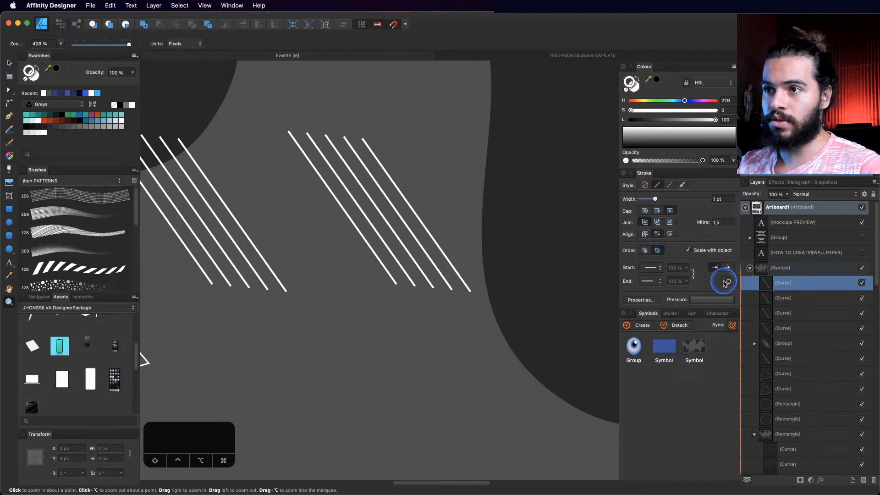
pyautogui.press('z')
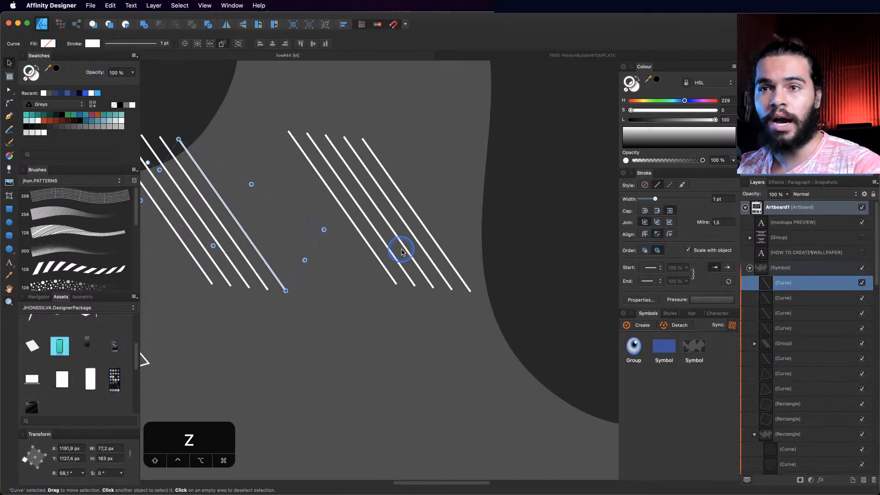
pyautogui.press('z')
pyautogui.moveTo(411, 248); pyautogui.dragTo(216, 336)
pyautogui.moveTo(393, 271); pyautogui.dragTo(408, 260)
pyautogui.press('space')
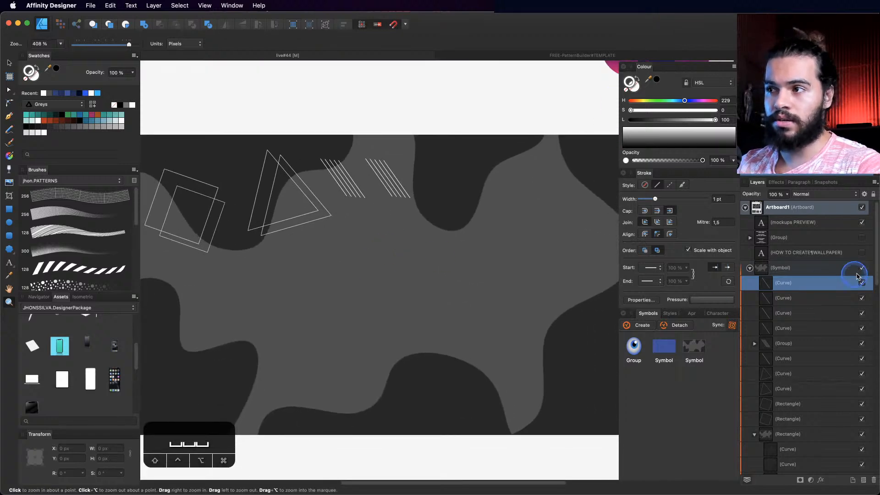
pyautogui.scroll(-4, 875, 273)
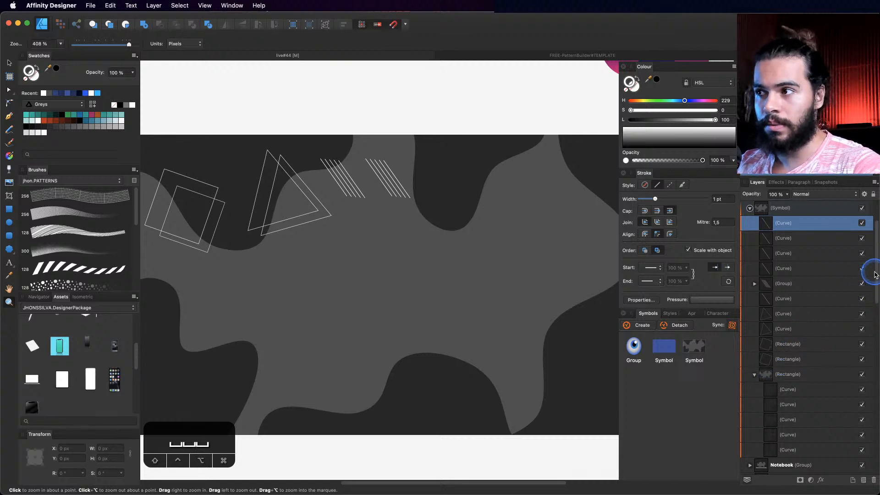
pyautogui.scroll(1, 873, 271)
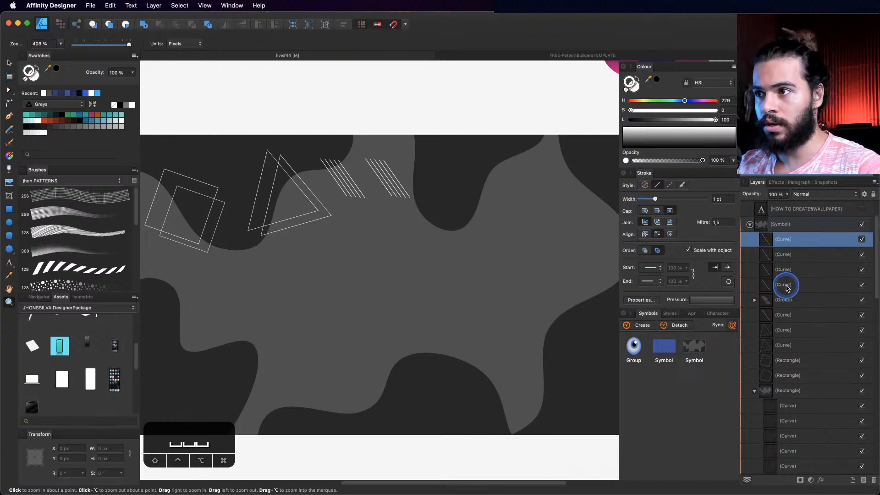
pyautogui.click(787, 287)
pyautogui.keyDown('shift'); pyautogui.click(783, 239); pyautogui.keyUp('shift')
pyautogui.press('v')
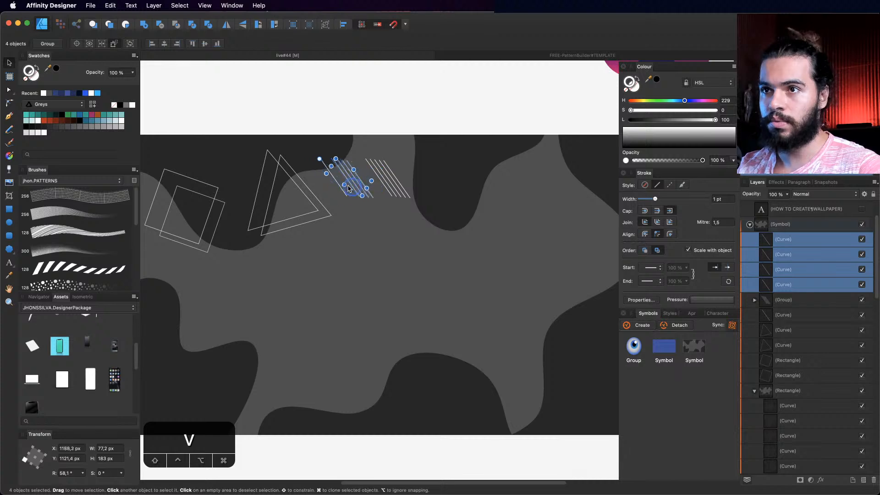
# Step: Group the five ungrouped slanted lines nearest the triangles
pyautogui.click(784, 315)
pyautogui.keyDown('super'); pyautogui.click(786, 282); pyautogui.keyUp('super')
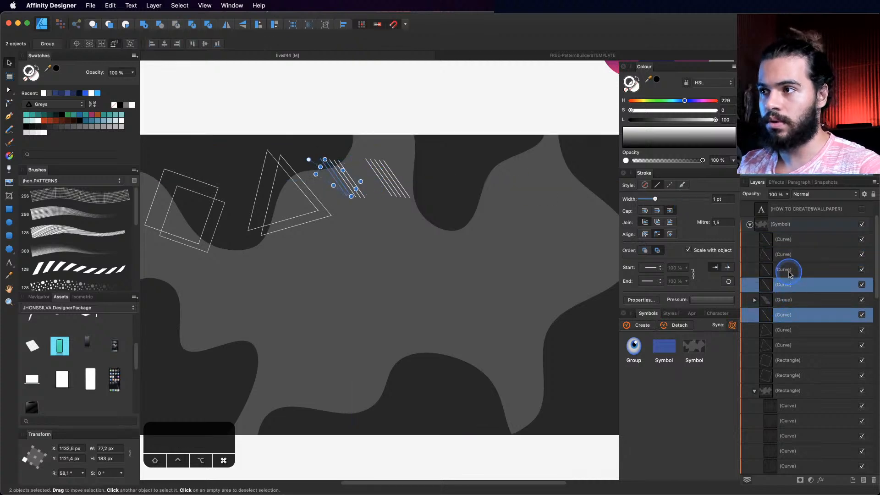
pyautogui.keyDown('super'); pyautogui.click(789, 271); pyautogui.keyUp('super')
pyautogui.keyDown('super'); pyautogui.click(789, 255); pyautogui.keyUp('super')
pyautogui.keyDown('super'); pyautogui.click(788, 241); pyautogui.keyUp('super')
pyautogui.press('super+g')
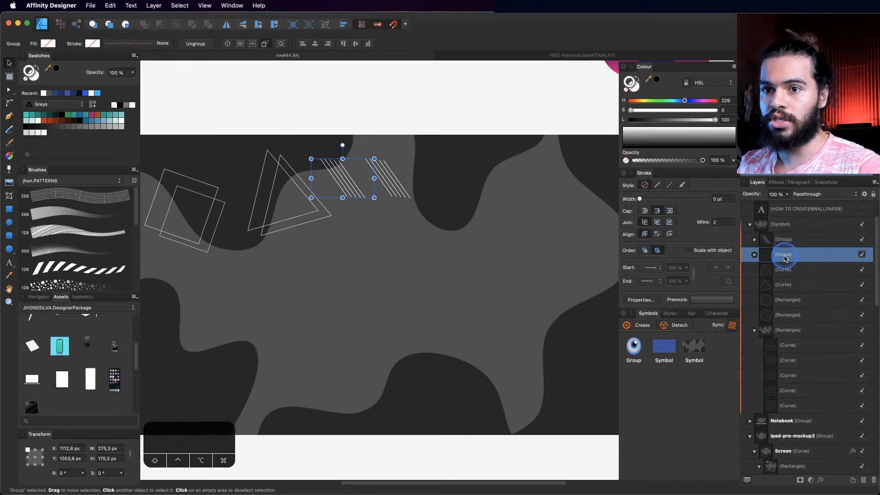
# Step: Give the second group of slanted lines a dashed stroke with a width of about 0.6 pt
pyautogui.press('z')
pyautogui.moveTo(387, 177); pyautogui.dragTo(505, 164)
pyautogui.press('v')
pyautogui.doubleClick(399, 203)
pyautogui.press('z')
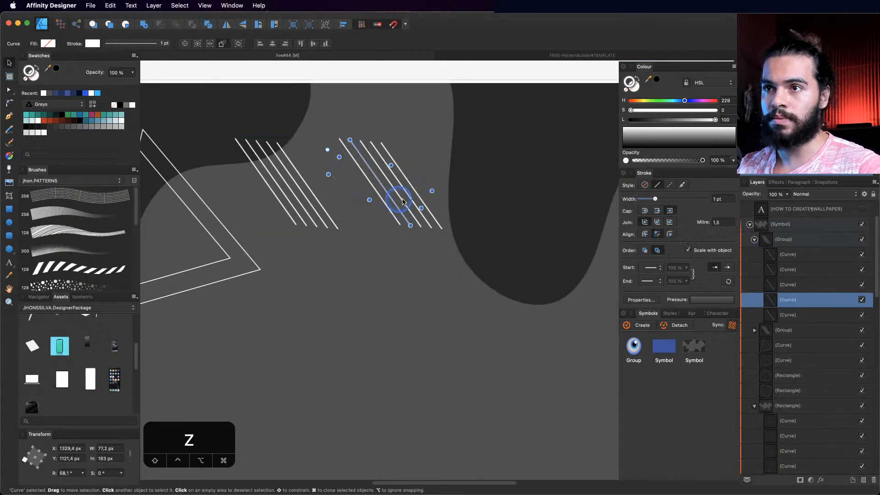
pyautogui.press('space')
pyautogui.moveTo(399, 197)
pyautogui.mouseDown()
pyautogui.moveTo(438, 205)
pyautogui.moveTo(432, 219)
pyautogui.moveTo(402, 214)
pyautogui.mouseUp()
pyautogui.click(805, 256)
pyautogui.press('v')
pyautogui.click(789, 240)
pyautogui.press('z')
pyautogui.moveTo(399, 210); pyautogui.dragTo(414, 224)
pyautogui.press('space')
pyautogui.press('v')
pyautogui.click(670, 186)
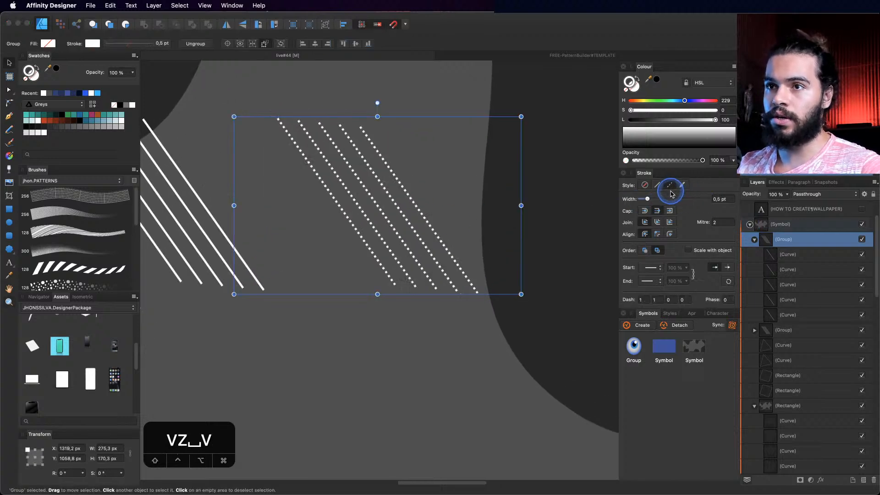
pyautogui.click(671, 185)
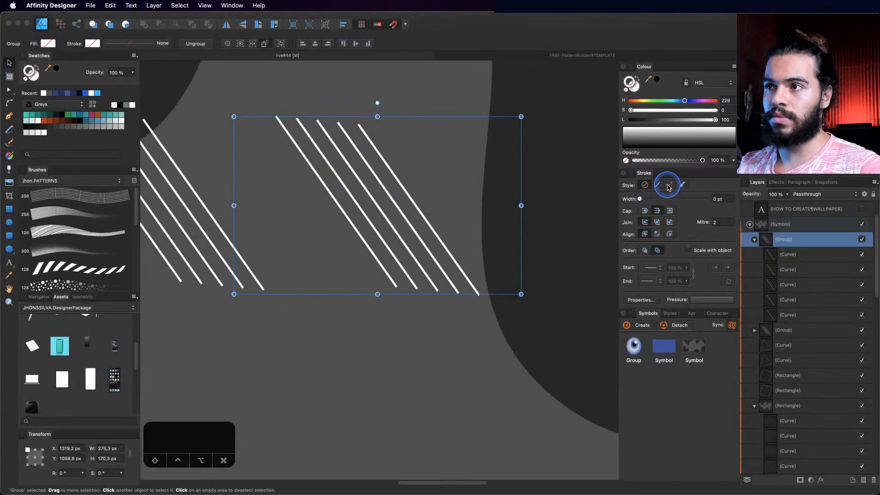
pyautogui.click(670, 185)
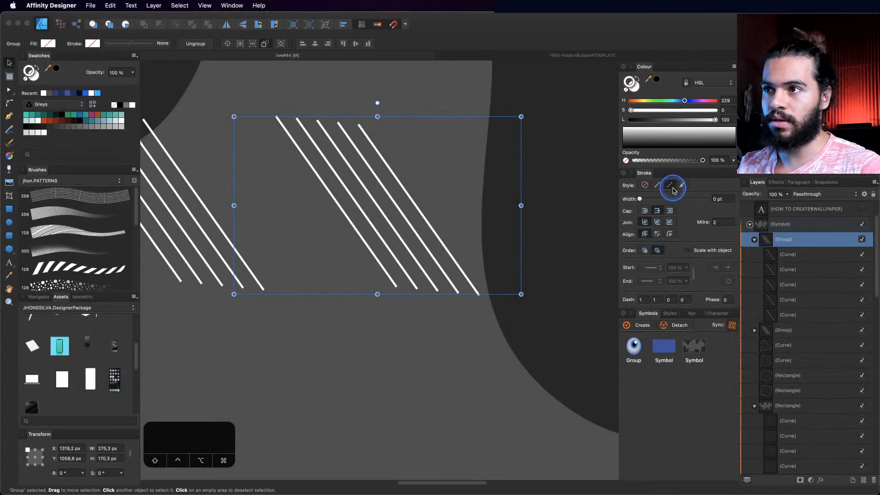
pyautogui.moveTo(647, 199); pyautogui.dragTo(649, 200)
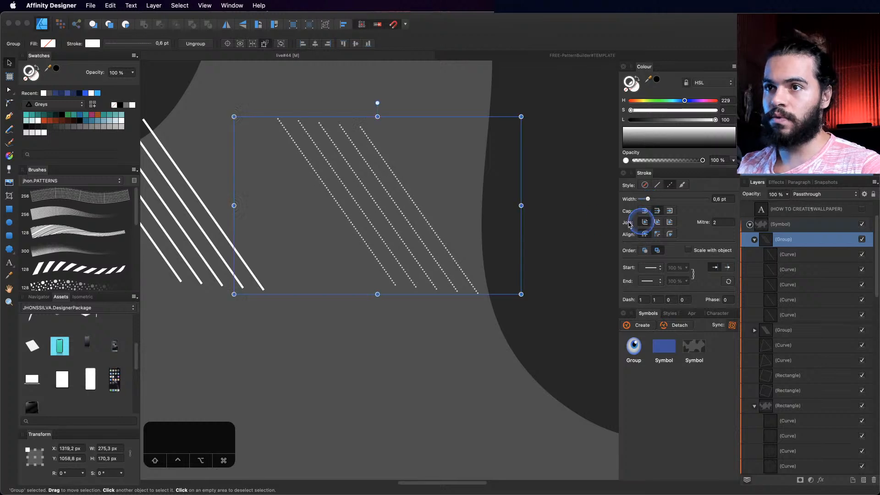
# Step: Turn the group's dashes into round-capped dots with a 0.9 pt width, a dash length of 0 and a gap of 2.3
pyautogui.press('z')
pyautogui.moveTo(377, 218); pyautogui.dragTo(459, 218)
pyautogui.moveTo(398, 233); pyautogui.dragTo(275, 298)
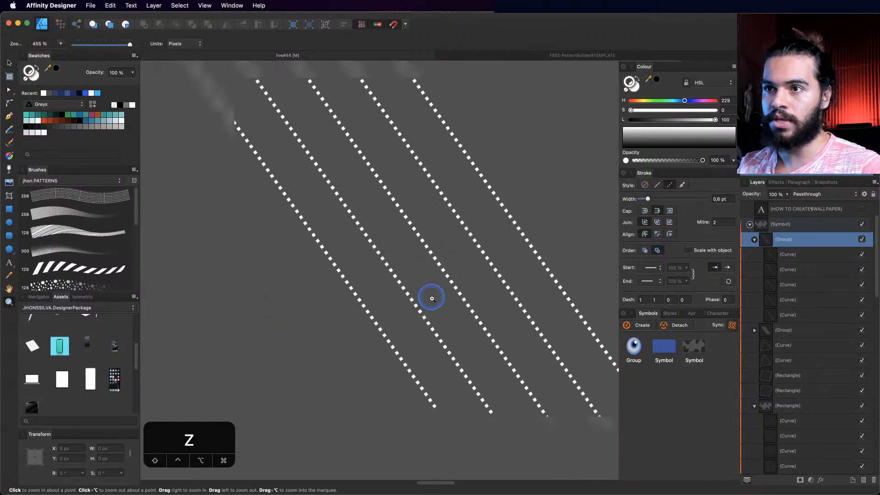
pyautogui.press('space')
pyautogui.moveTo(432, 298); pyautogui.dragTo(406, 282)
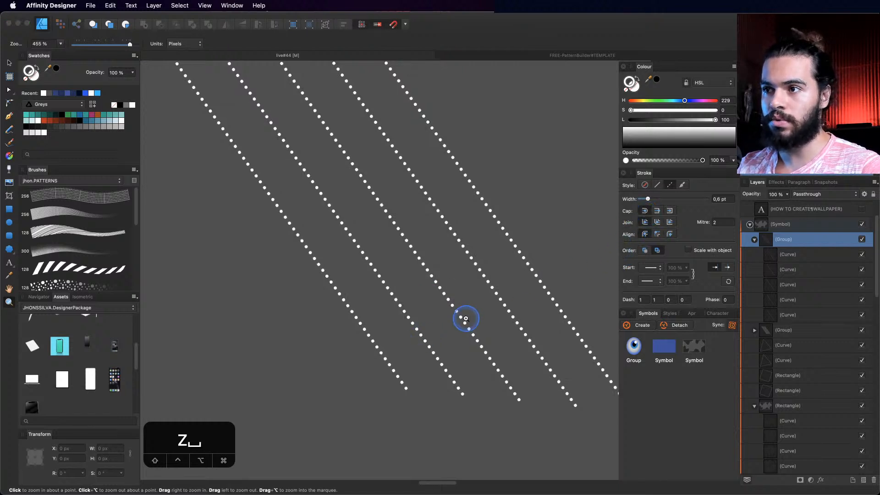
pyautogui.moveTo(648, 198)
pyautogui.mouseDown()
pyautogui.moveTo(661, 201)
pyautogui.moveTo(654, 205)
pyautogui.mouseUp()
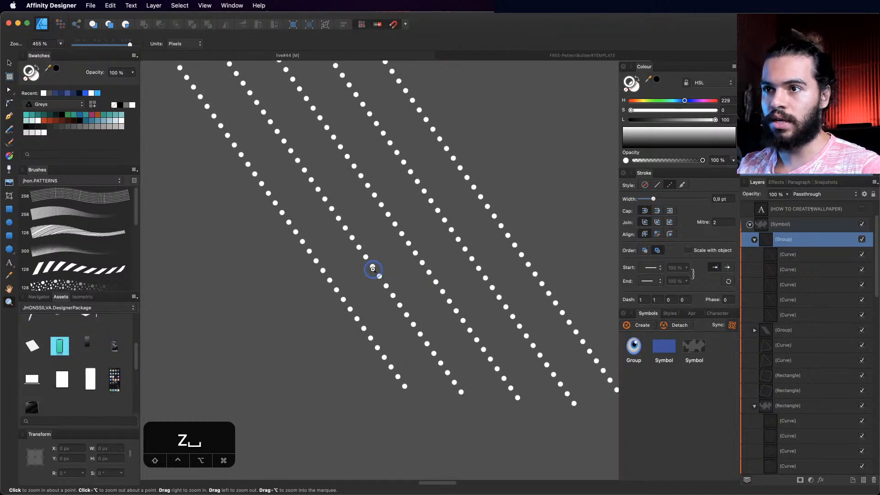
# Step: Examine the dotted lines up close and within the whole wallpaper
pyautogui.moveTo(373, 269); pyautogui.dragTo(344, 271)
pyautogui.press('space')
pyautogui.moveTo(402, 291); pyautogui.dragTo(193, 349)
pyautogui.click(344, 282)
pyautogui.click(432, 276)
pyautogui.press('z')
pyautogui.press('space')
pyautogui.moveTo(438, 302); pyautogui.dragTo(392, 287)
pyautogui.press('space')
pyautogui.moveTo(443, 334); pyautogui.dragTo(438, 275)
pyautogui.moveTo(438, 275); pyautogui.dragTo(379, 307)
pyautogui.press('space')
pyautogui.moveTo(472, 294); pyautogui.dragTo(438, 275)
pyautogui.moveTo(438, 275); pyautogui.dragTo(293, 307)
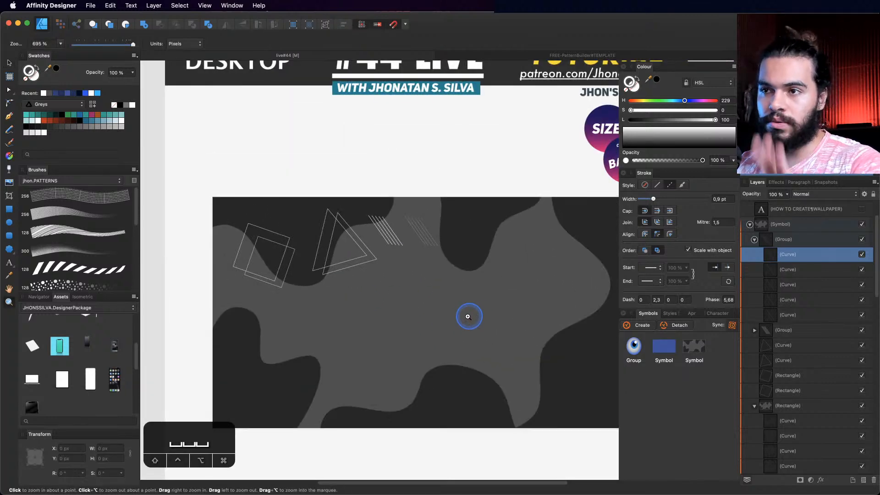
# Step: Draw a rectangle outline about 163 by 149 px inside the dark shape beside the dotted lines
pyautogui.moveTo(468, 317); pyautogui.dragTo(438, 278)
pyautogui.moveTo(401, 219); pyautogui.dragTo(499, 206)
pyautogui.press('space')
pyautogui.moveTo(499, 206); pyautogui.dragTo(404, 241)
pyautogui.moveTo(404, 241); pyautogui.dragTo(426, 241)
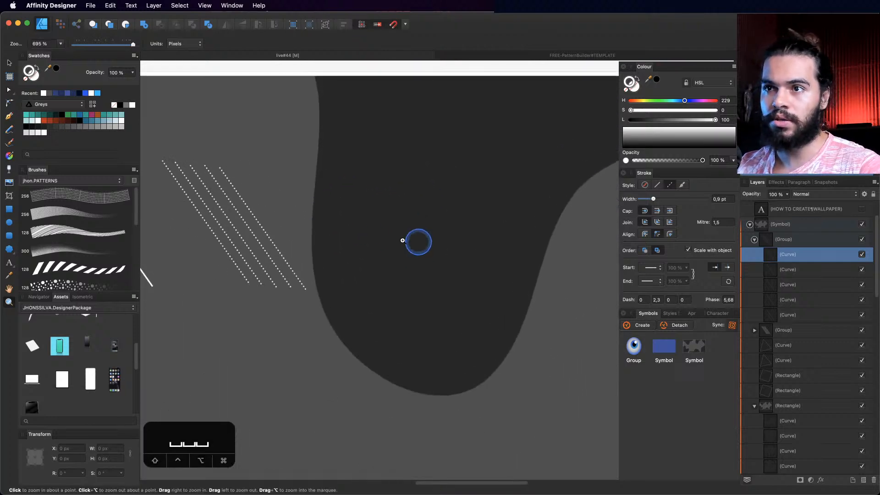
pyautogui.click(9, 209)
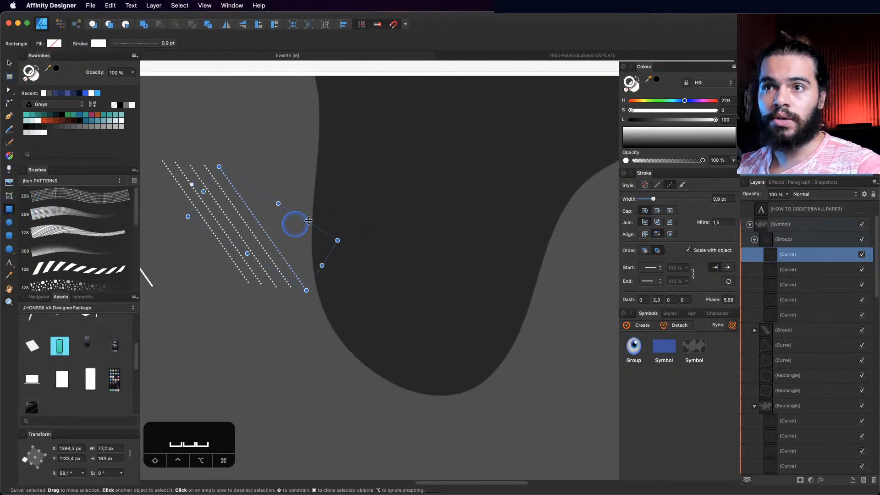
pyautogui.moveTo(344, 175); pyautogui.dragTo(468, 289)
pyautogui.press('z')
pyautogui.moveTo(413, 214); pyautogui.dragTo(505, 151)
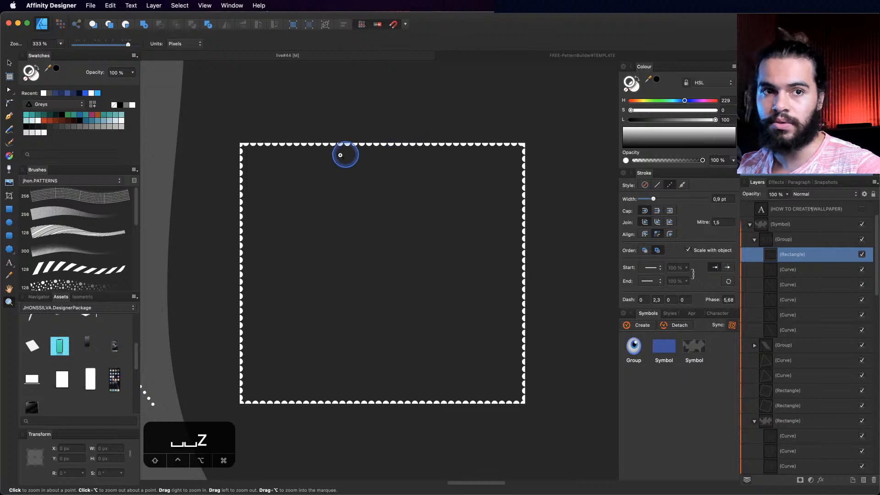
# Step: Compare stroke alignments on the dotted rectangle and keep the stroke centred on its outline
pyautogui.press('v')
pyautogui.click(658, 235)
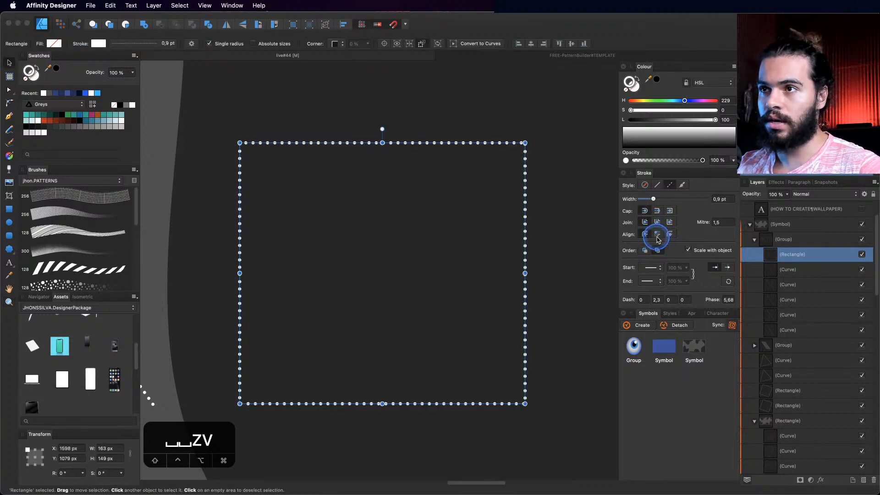
pyautogui.click(645, 234)
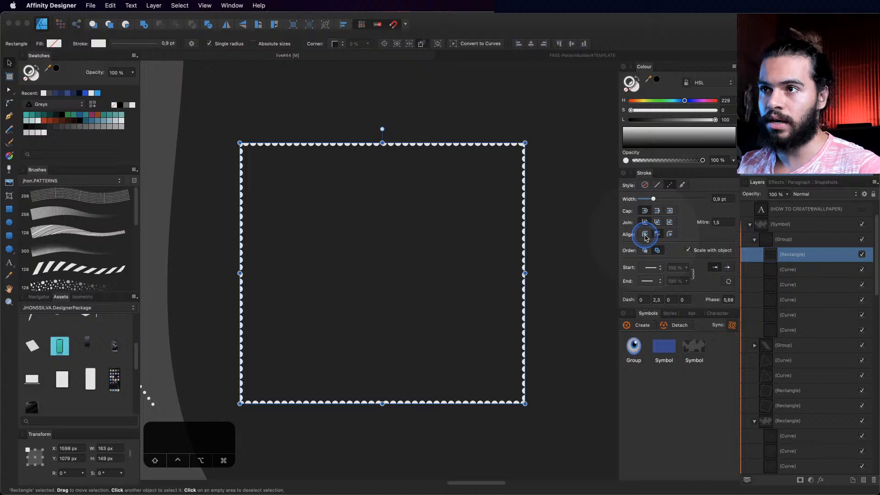
pyautogui.click(658, 234)
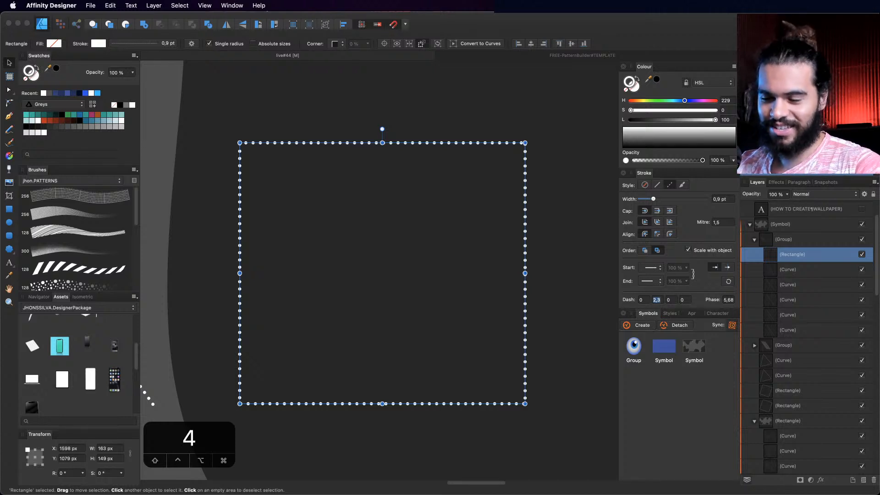
# Step: Try a dash length of 2 with a gap of 4 on the rectangle's stroke
pyautogui.write('4')
pyautogui.press('Return')
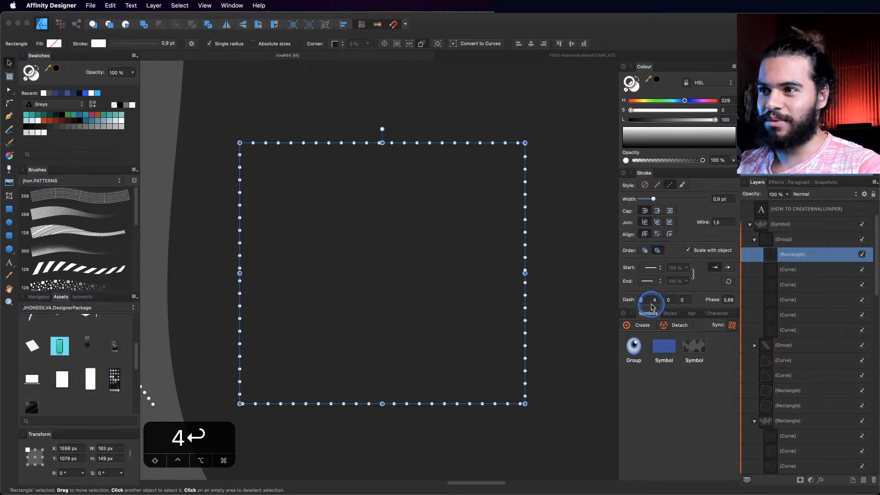
pyautogui.press('Escape')
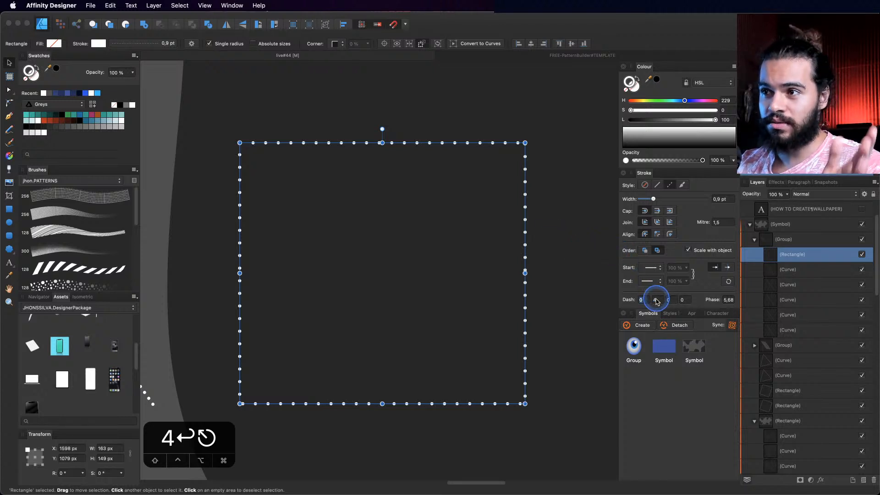
pyautogui.click(647, 300)
pyautogui.write('2')
pyautogui.press('Return')
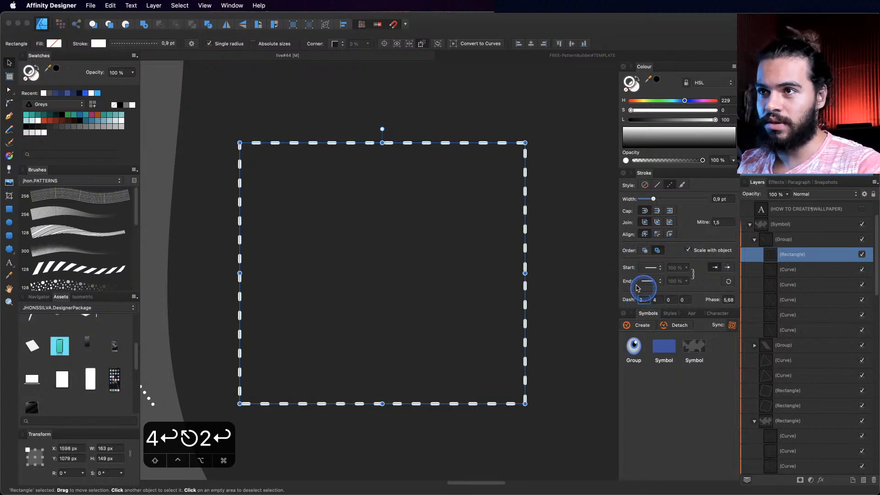
pyautogui.press('Escape')
pyautogui.press('z')
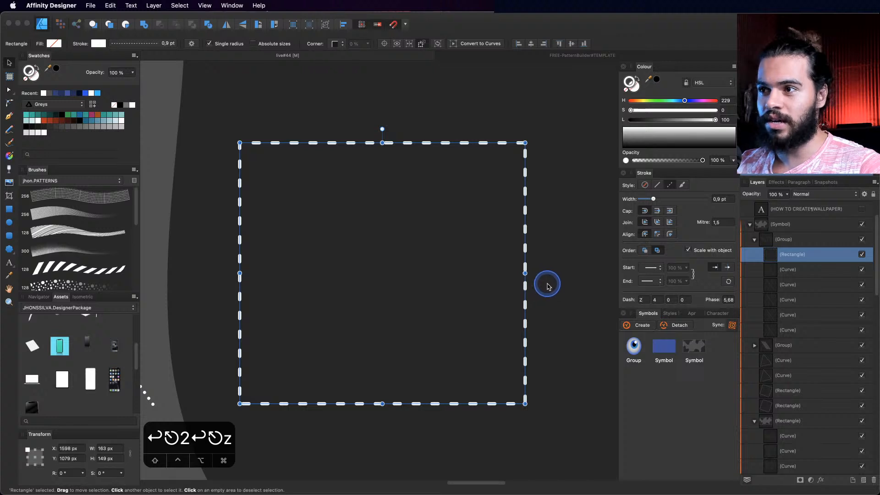
pyautogui.press('Escape')
pyautogui.press('Escape')
pyautogui.press('Escape')
pyautogui.press('z')
pyautogui.moveTo(525, 286)
pyautogui.mouseDown()
pyautogui.moveTo(564, 286)
pyautogui.moveTo(533, 279)
pyautogui.mouseUp()
pyautogui.press('z')
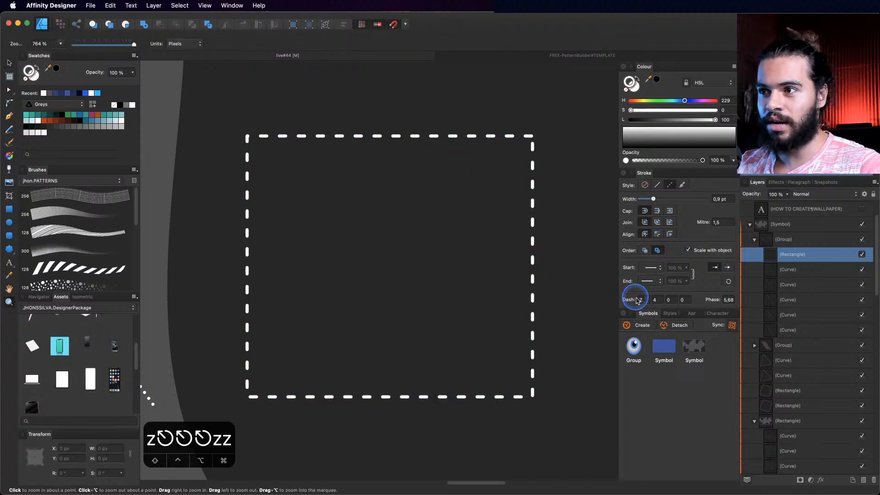
# Step: Set the rectangle's dash length to 0 and its gap to 5
pyautogui.write('0')
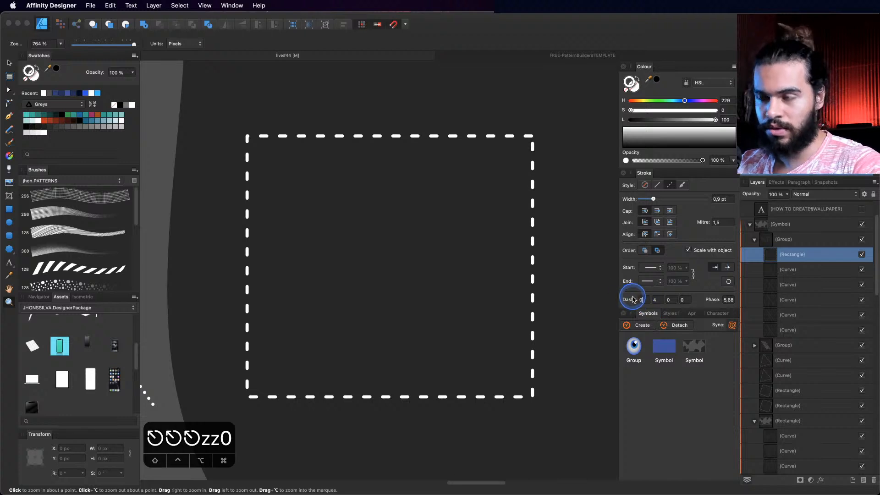
pyautogui.press('Return')
pyautogui.click(664, 303)
pyautogui.write('5')
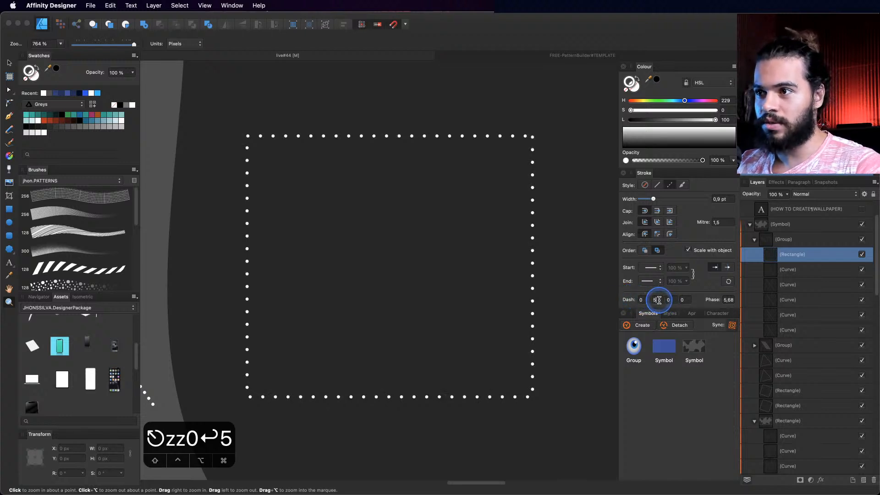
pyautogui.press('Return')
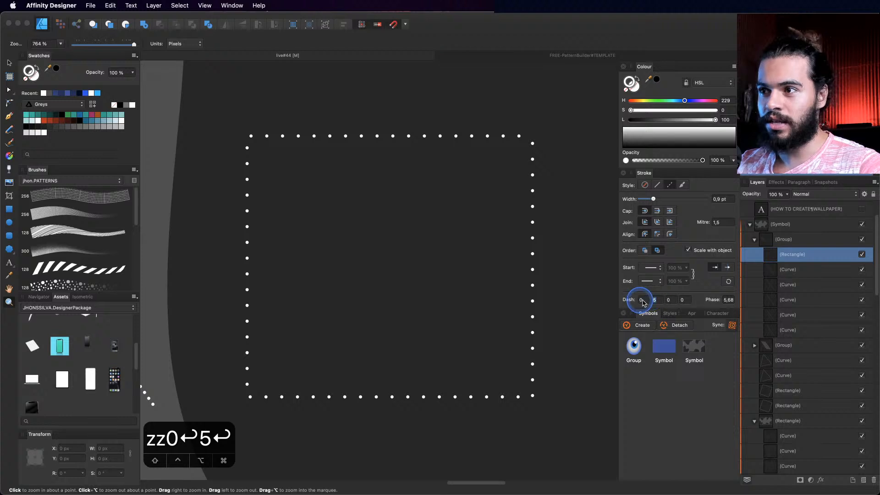
# Step: Try a gap of 8 between the rectangle's dots and return it to 5
pyautogui.write('8')
pyautogui.press('Return')
pyautogui.click(670, 301)
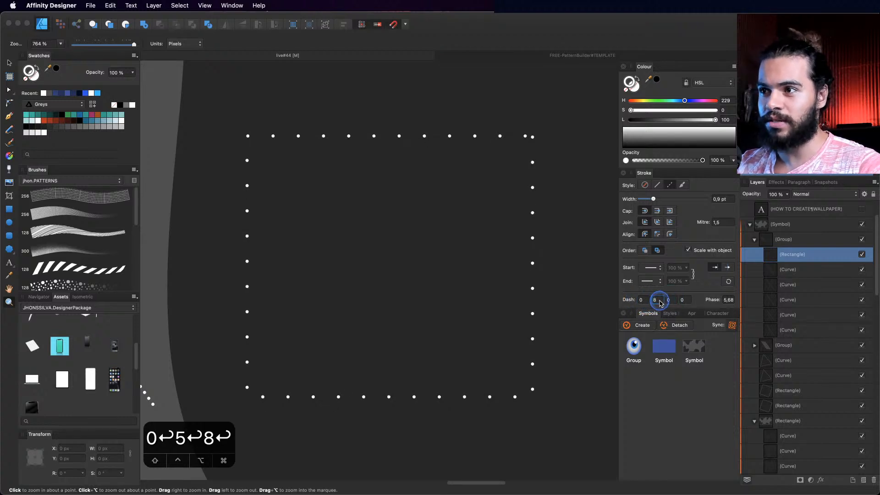
pyautogui.write('5')
pyautogui.press('Return')
pyautogui.click(670, 301)
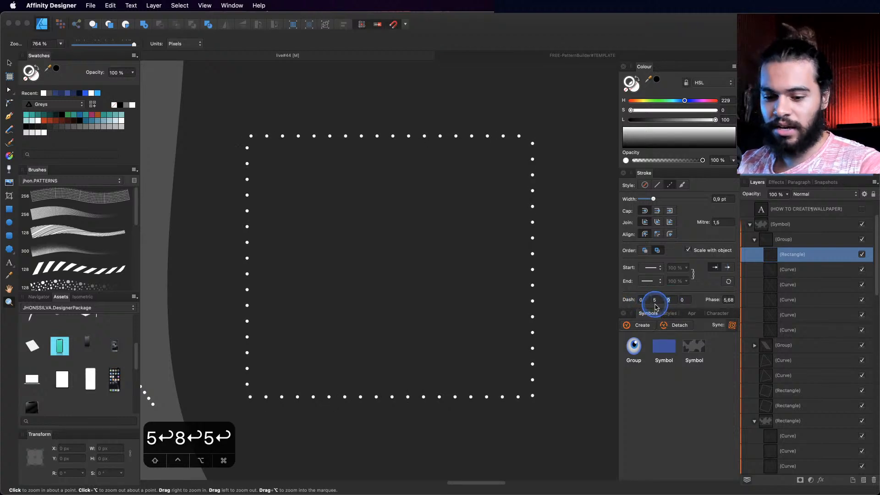
# Step: Try a second dash length of 4 on the rectangle's dotted stroke and return it to 0
pyautogui.write('4')
pyautogui.press('Return')
pyautogui.click(673, 305)
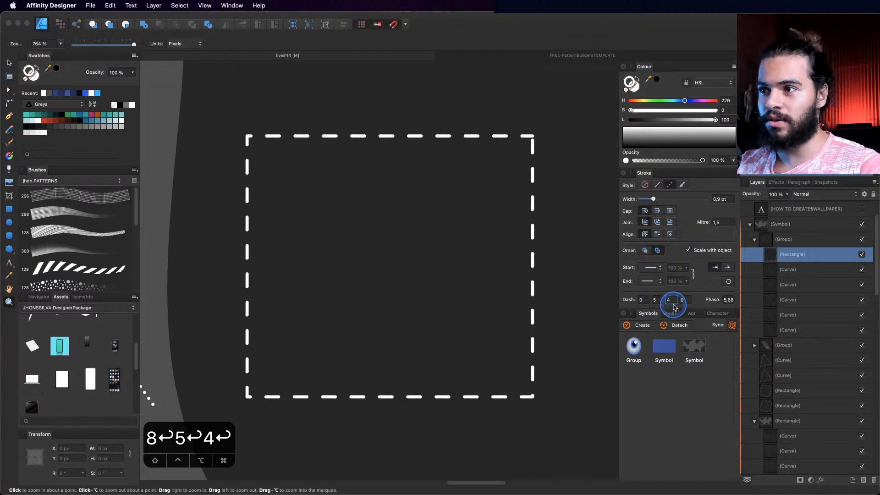
pyautogui.click(669, 305)
pyautogui.write('0')
pyautogui.press('Return')
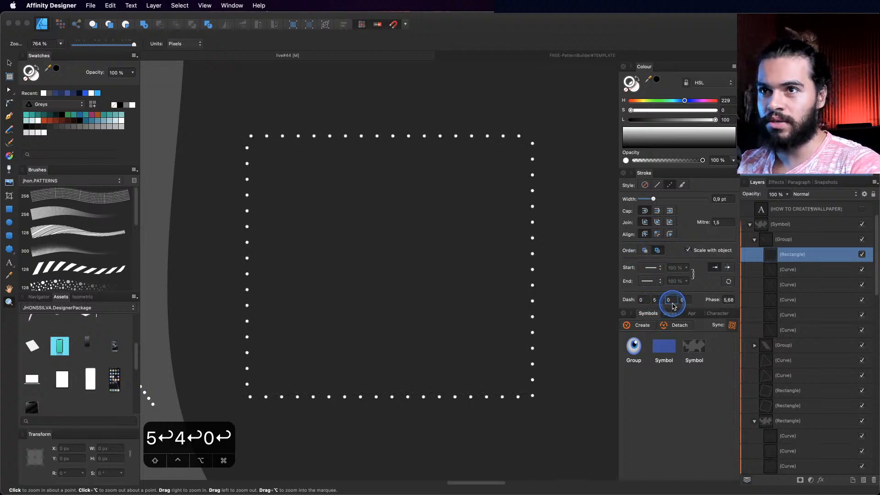
# Step: Rotate the dotted rectangle to about -38.1° within the dark shape, with its size about 157 by 161.7 px
pyautogui.moveTo(490, 281); pyautogui.dragTo(336, 326)
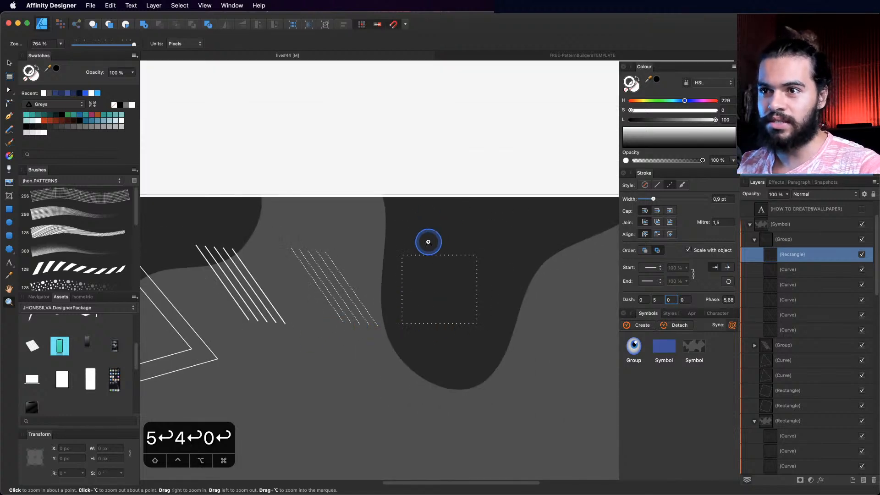
pyautogui.click(447, 243)
pyautogui.press('v')
pyautogui.moveTo(488, 345); pyautogui.dragTo(386, 287)
pyautogui.press('z')
pyautogui.press('space')
pyautogui.press('v')
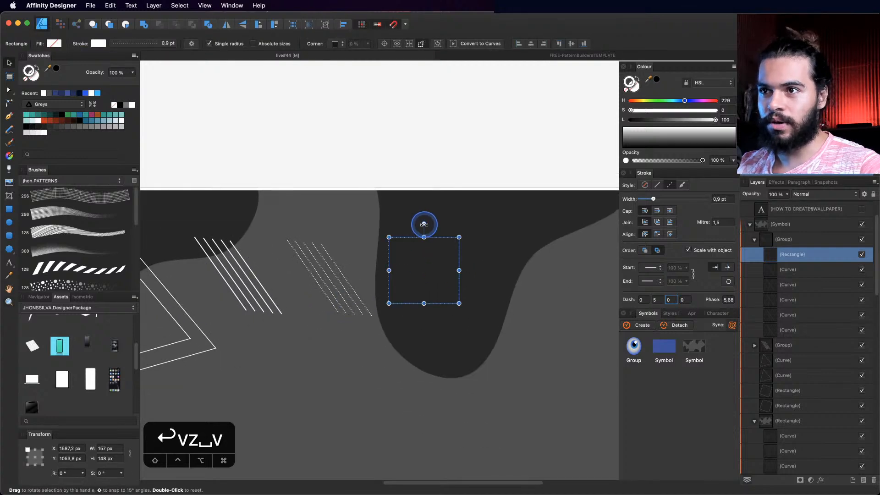
pyautogui.moveTo(424, 224); pyautogui.dragTo(458, 239)
pyautogui.press('z')
pyautogui.moveTo(448, 278); pyautogui.dragTo(477, 271)
pyautogui.press('v')
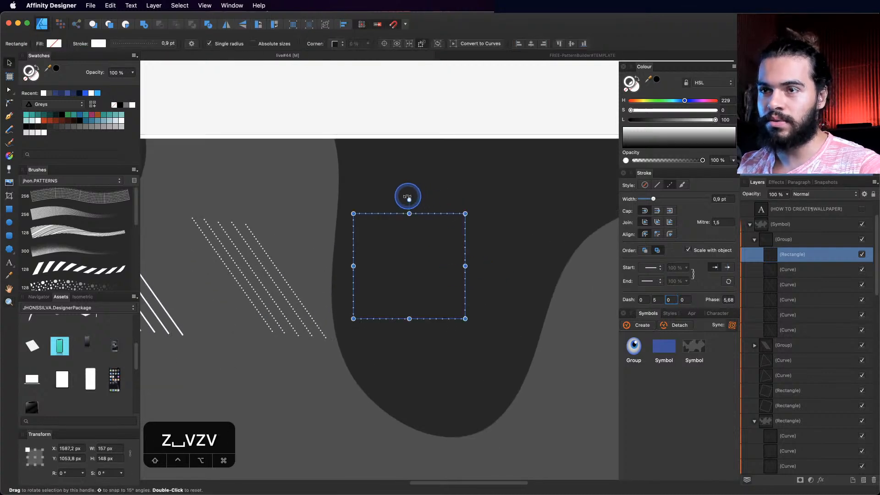
pyautogui.click(426, 210)
pyautogui.click(425, 213)
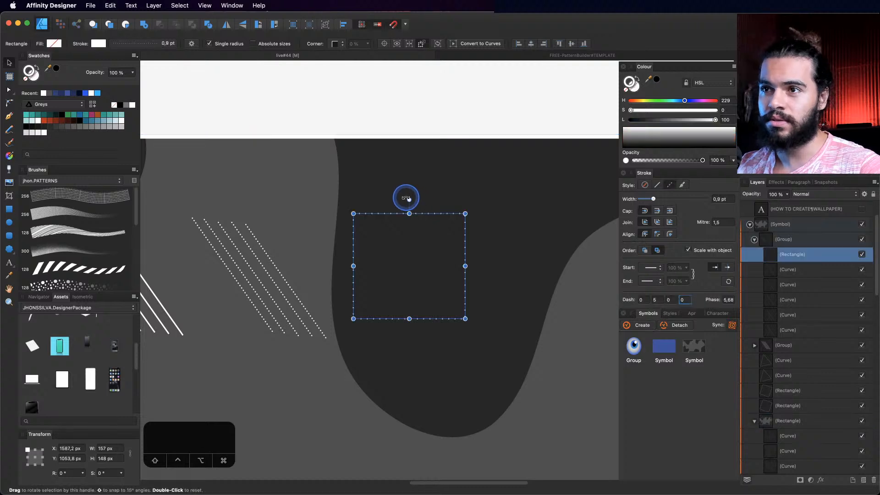
pyautogui.moveTo(405, 196); pyautogui.dragTo(451, 214)
pyautogui.press('z')
pyautogui.press('v')
pyautogui.press('z')
pyautogui.moveTo(455, 231); pyautogui.dragTo(397, 248)
pyautogui.press('v')
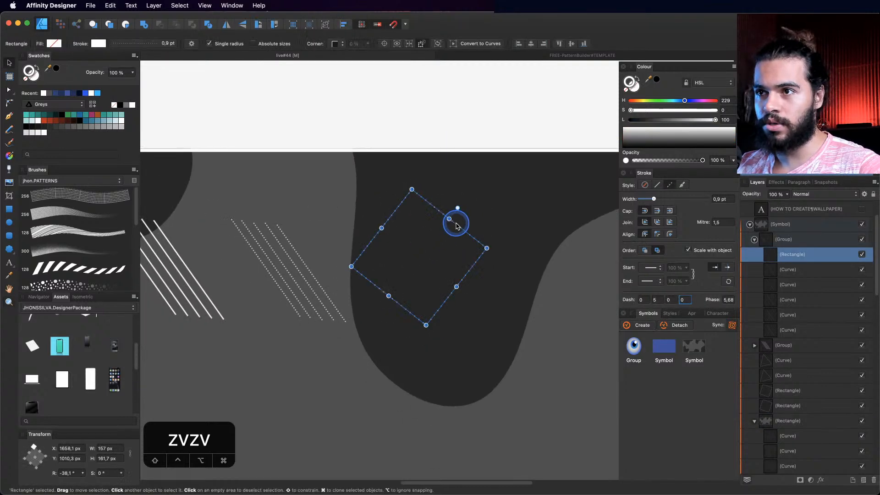
# Step: Duplicate the rotated dotted rectangle with a small offset up and to the right, and group the two rectangles
pyautogui.moveTo(455, 220); pyautogui.dragTo(484, 222)
pyautogui.press('z')
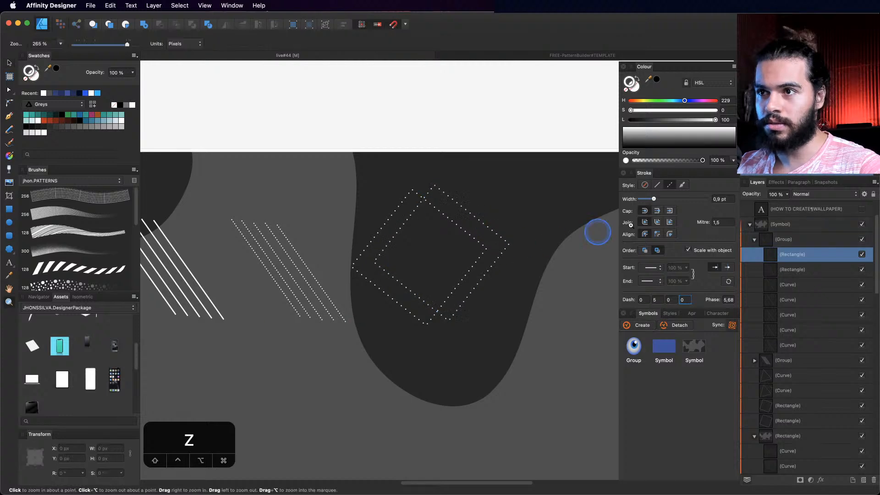
pyautogui.keyDown('shift'); pyautogui.click(795, 270); pyautogui.keyUp('shift')
pyautogui.press('super+g')
pyautogui.press('v')
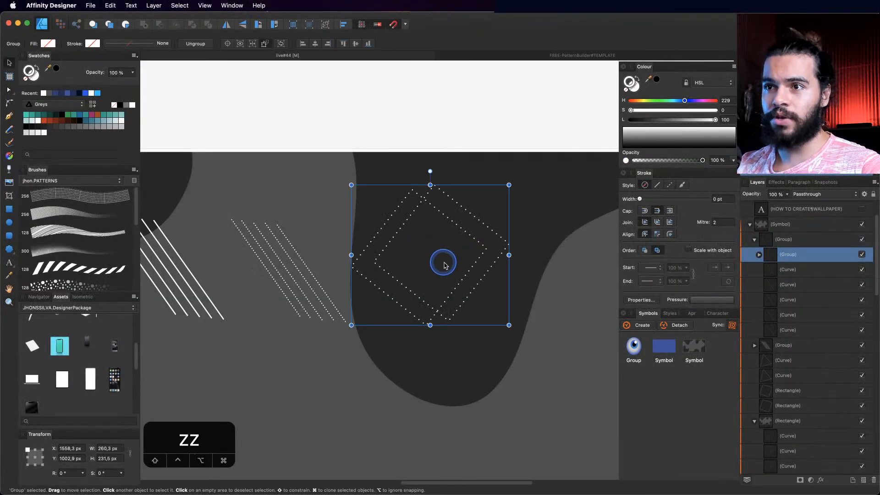
pyautogui.press('space')
pyautogui.moveTo(444, 266); pyautogui.dragTo(366, 291)
pyautogui.moveTo(444, 285)
pyautogui.mouseDown()
pyautogui.moveTo(417, 273)
pyautogui.moveTo(436, 271)
pyautogui.mouseUp()
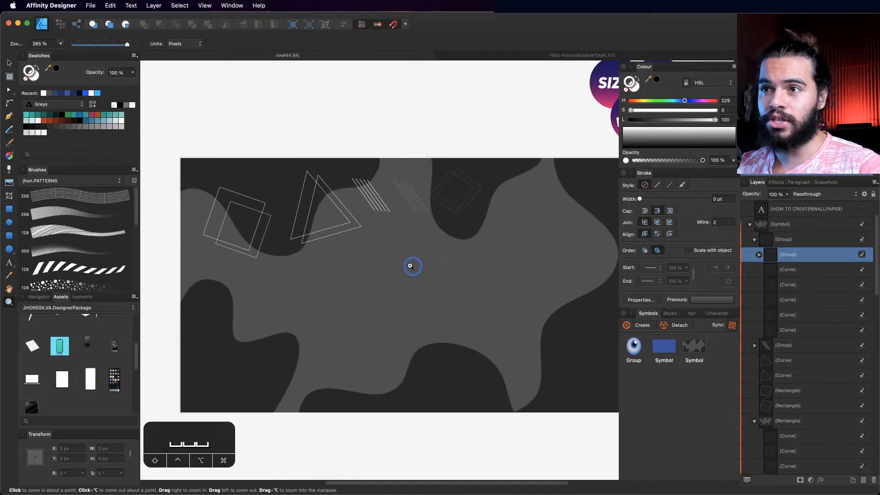
pyautogui.moveTo(410, 266); pyautogui.dragTo(400, 258)
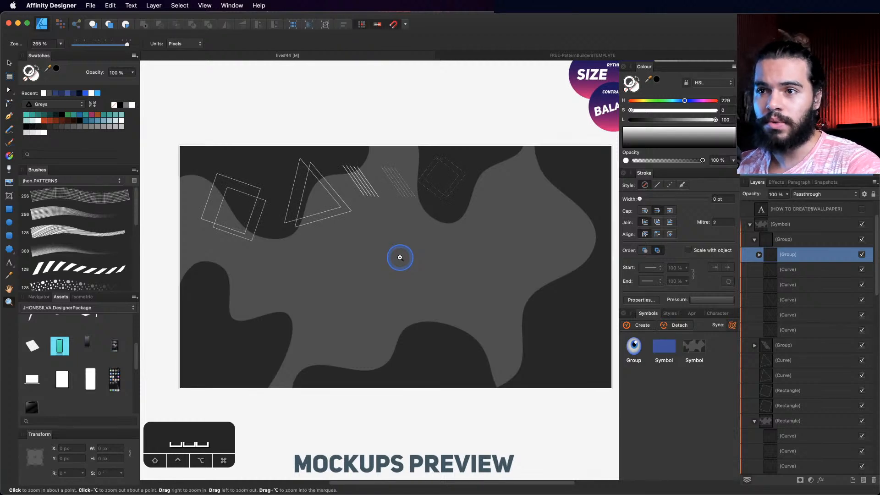
pyautogui.press('space')
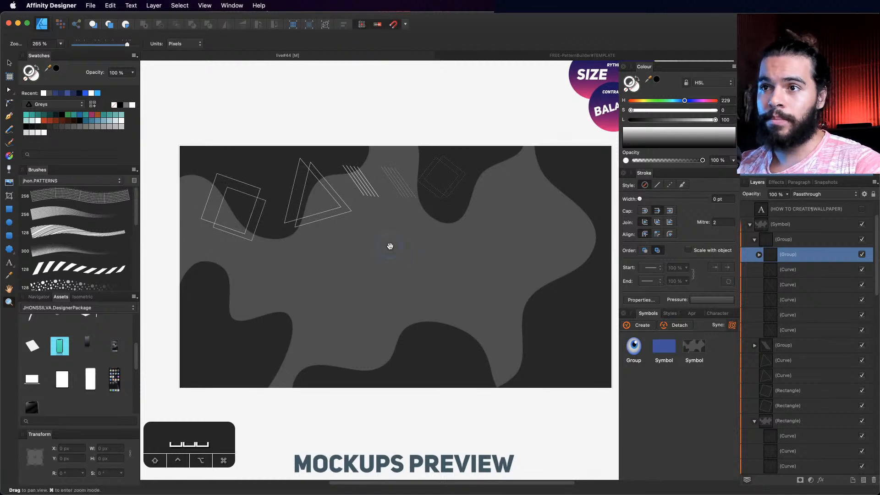
pyautogui.moveTo(397, 256); pyautogui.dragTo(389, 250)
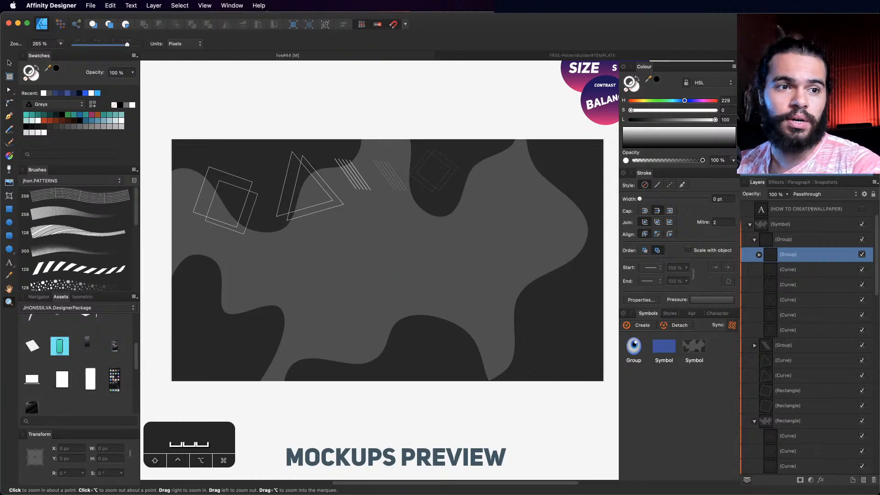
# Step: Switch to the Coolors palette generator in Safari, and shrink and reposition its browser window over the artwork
pyautogui.hotkey('ctrl', 'Up')
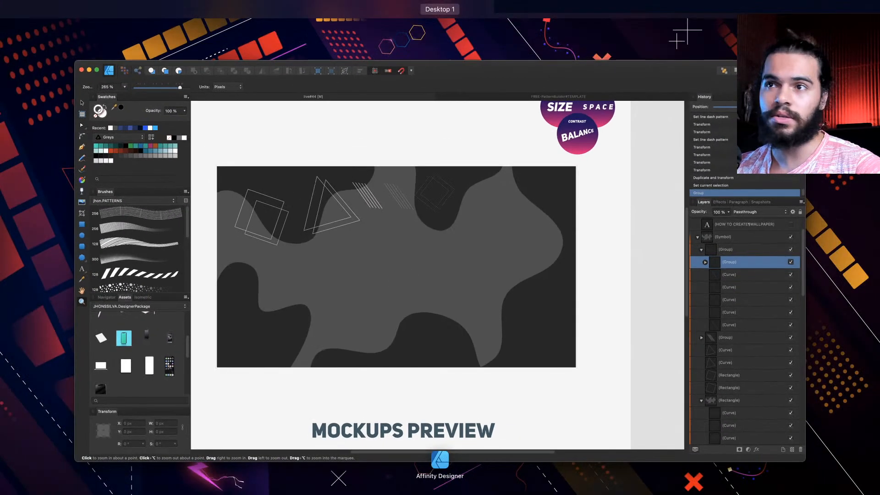
pyautogui.hotkey('ctrl', 'Up')
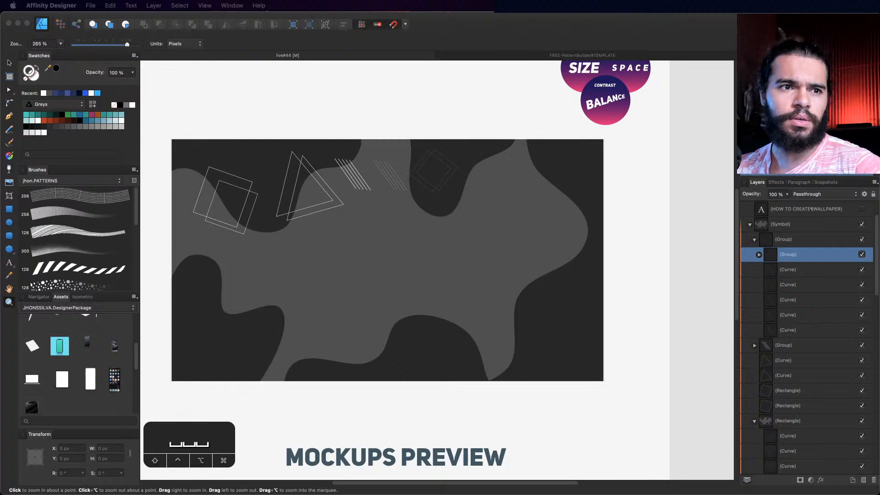
pyautogui.hotkey('ctrl', 'Up')
pyautogui.hotkey('ctrl', 'Up')
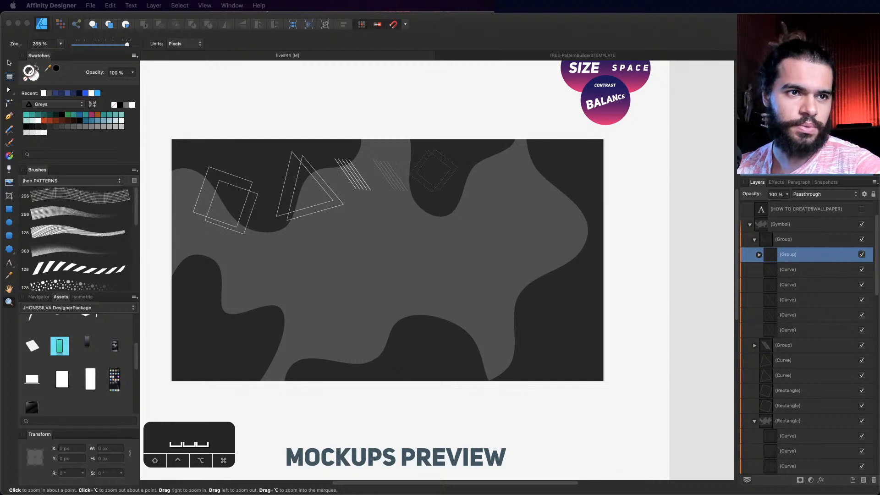
pyautogui.press('super+Tab')
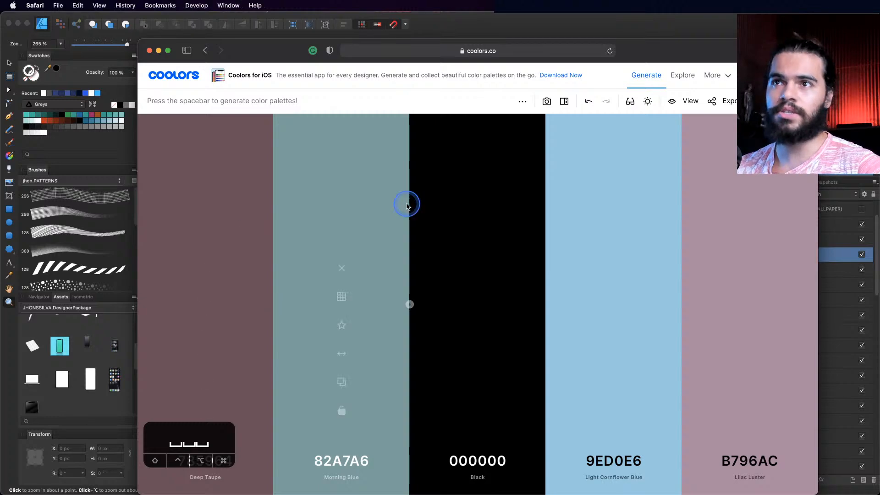
pyautogui.moveTo(648, 52); pyautogui.dragTo(646, 53)
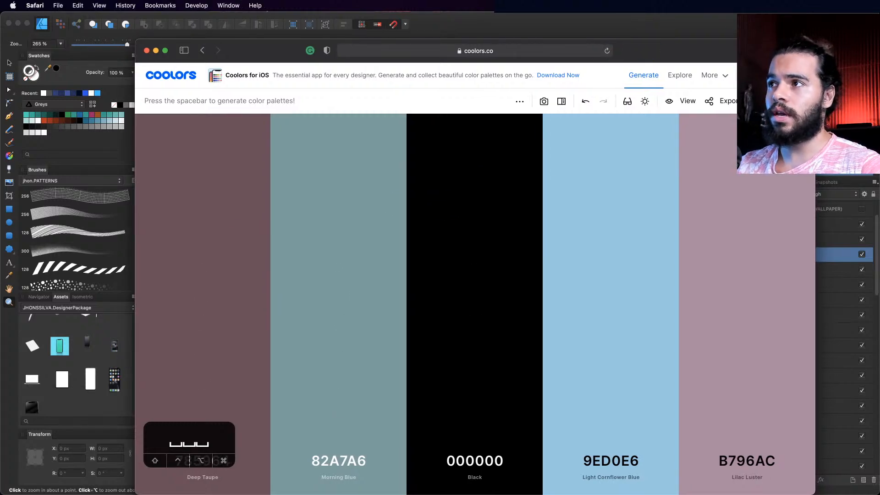
pyautogui.moveTo(815, 39); pyautogui.dragTo(673, 113)
pyautogui.moveTo(576, 124); pyautogui.dragTo(642, 77)
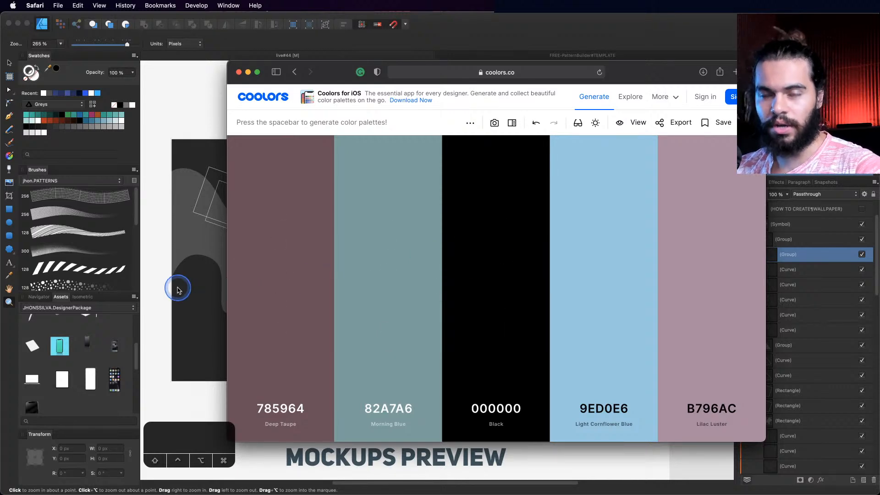
# Step: Generate three new random colour palettes in Coolors
pyautogui.press('space')
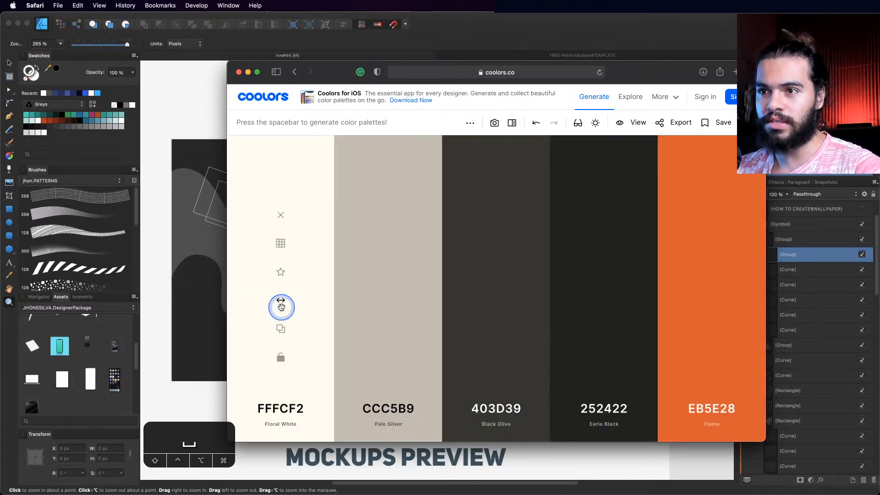
pyautogui.press('space')
pyautogui.press('space')
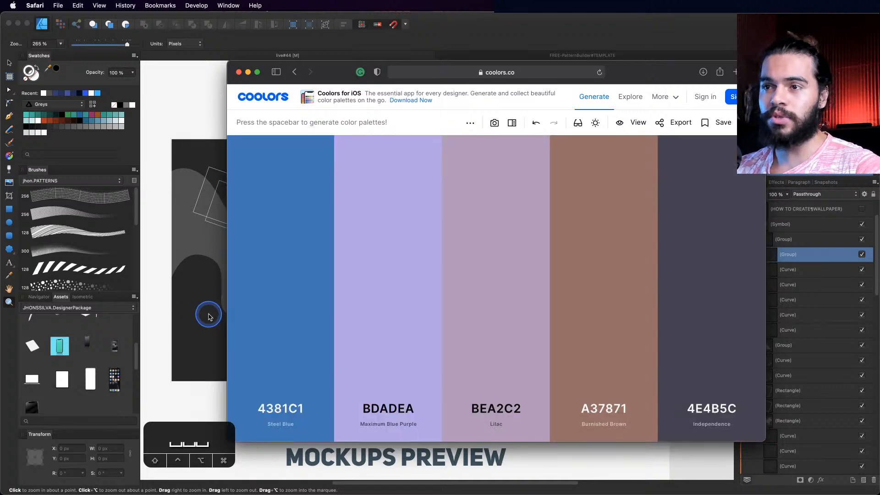
# Step: Switch back to Affinity Designer and fill the grey background rectangle with blue at H 224, S 80, L 35, without a stroke
pyautogui.click(208, 316)
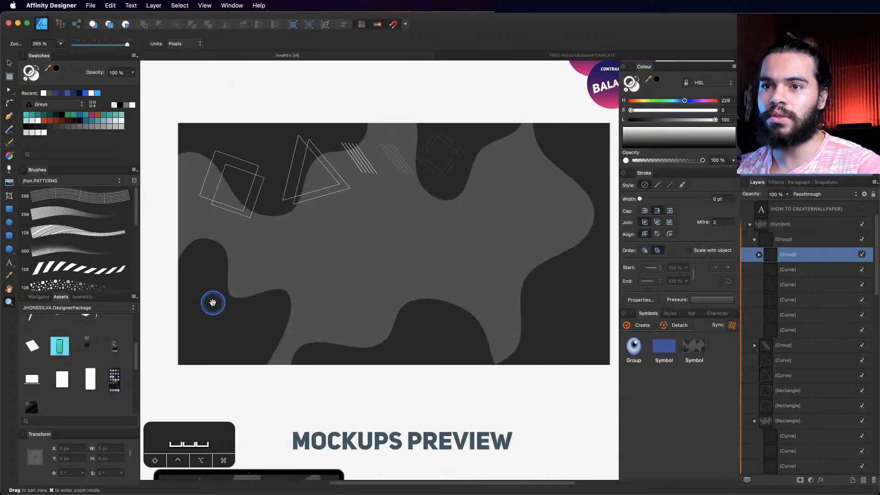
pyautogui.press('v')
pyautogui.click(232, 319)
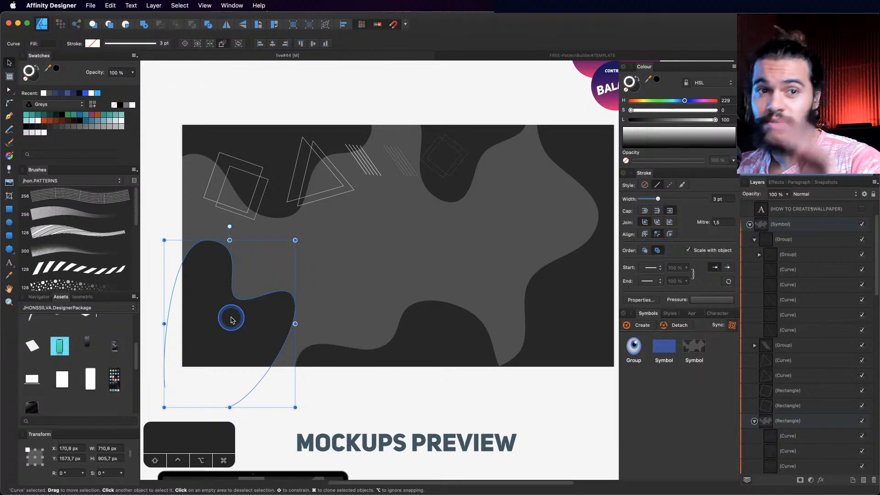
pyautogui.click(385, 270)
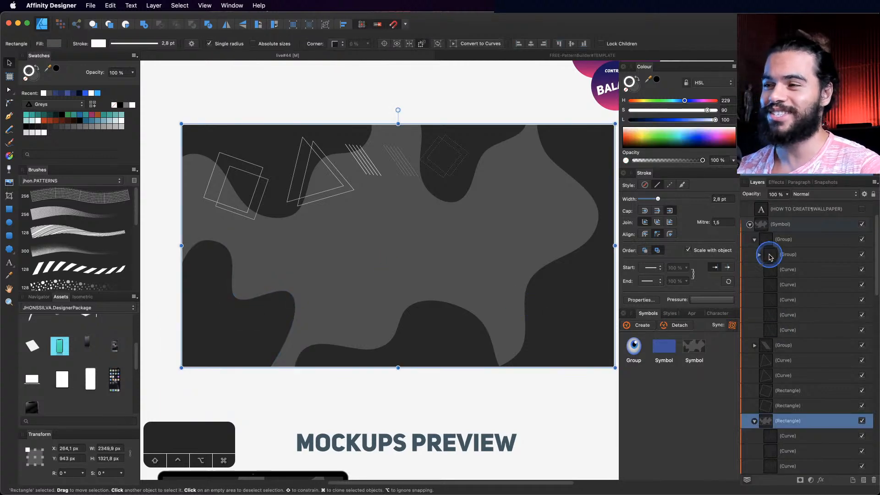
pyautogui.moveTo(667, 119); pyautogui.dragTo(667, 119)
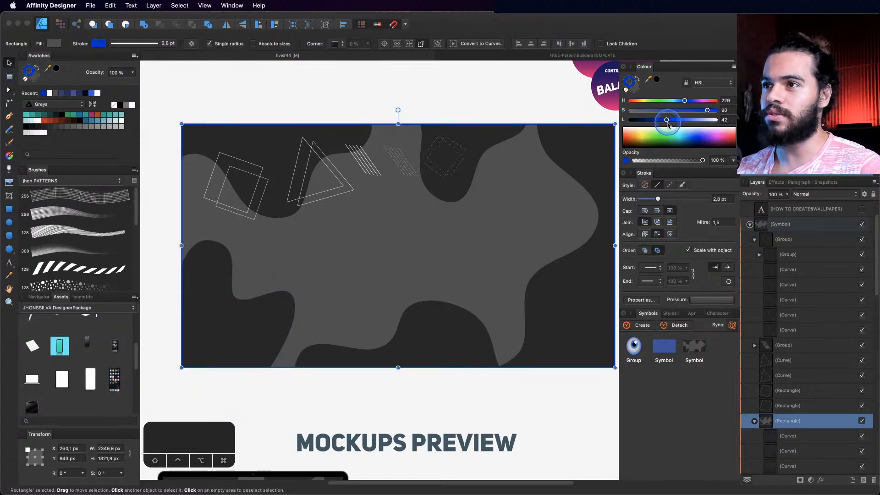
pyautogui.click(627, 90)
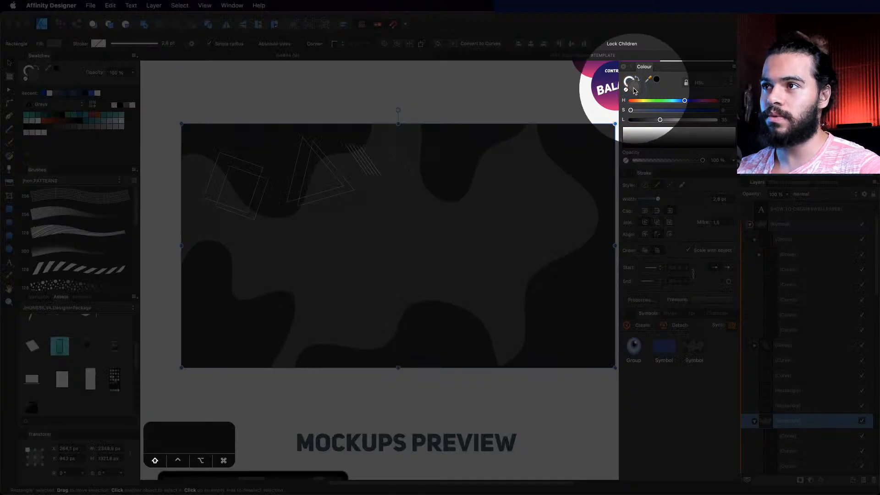
pyautogui.moveTo(631, 110); pyautogui.dragTo(684, 100)
# Step: Group the five dark organic curves nested inside the background rectangle and hide the group
pyautogui.scroll(-3, 819, 375)
pyautogui.click(814, 387)
pyautogui.keyDown('shift'); pyautogui.click(795, 448); pyautogui.keyUp('shift')
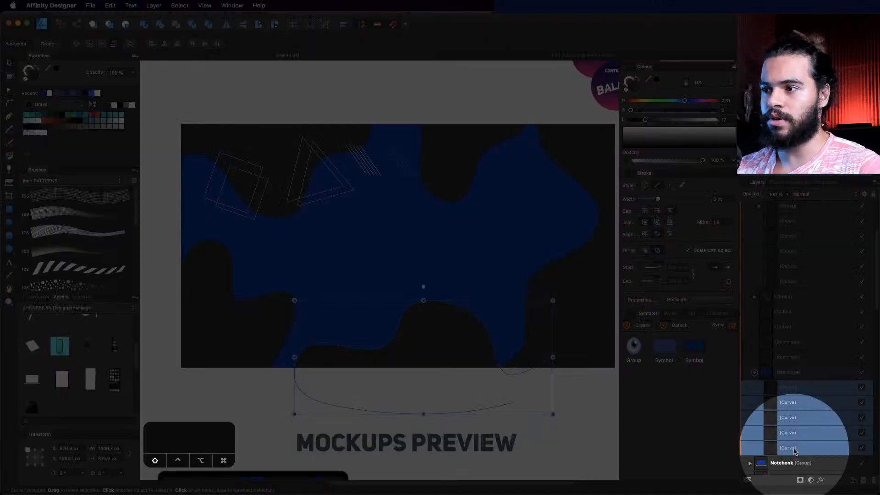
pyautogui.press('super+g')
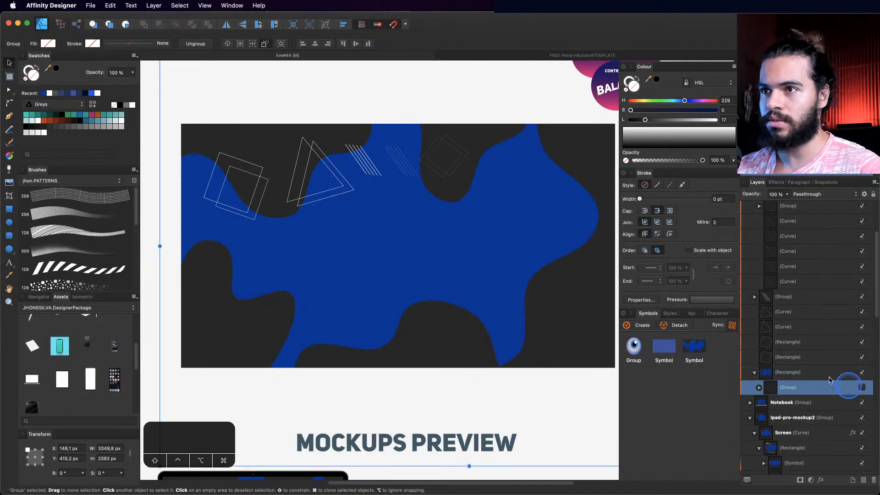
# Step: Save the document and darken the background rectangle's blue fill to a lightness of 26
pyautogui.click(808, 373)
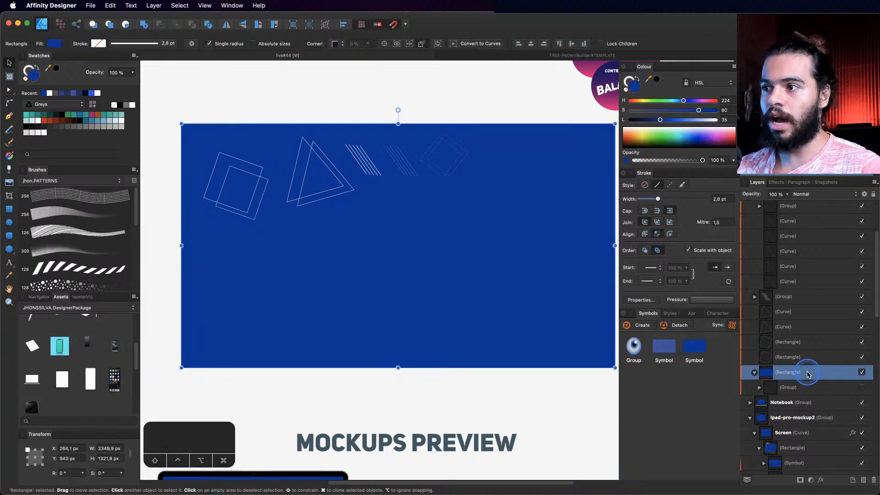
pyautogui.press('super+s')
pyautogui.press('v')
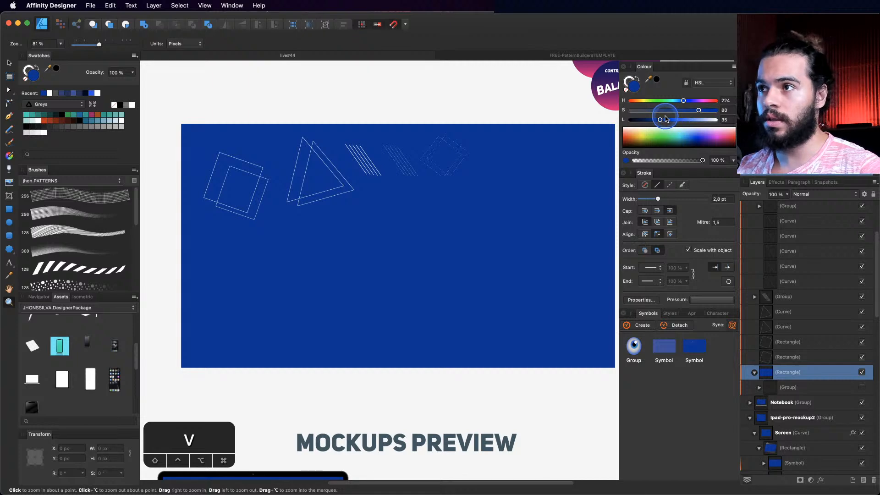
pyautogui.moveTo(666, 119); pyautogui.dragTo(652, 120)
# Step: Change the colour sliders' mode from HSL to RGB Hex for the background rectangle's fill
pyautogui.click(727, 83)
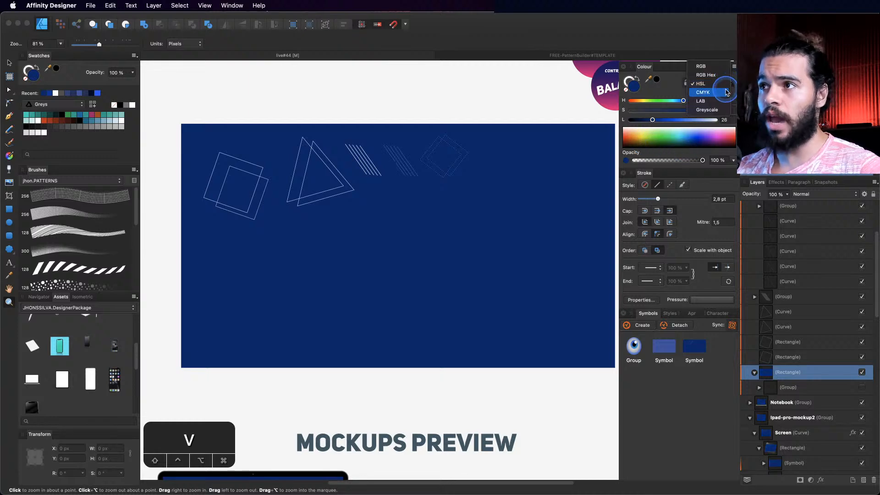
pyautogui.press('shift')
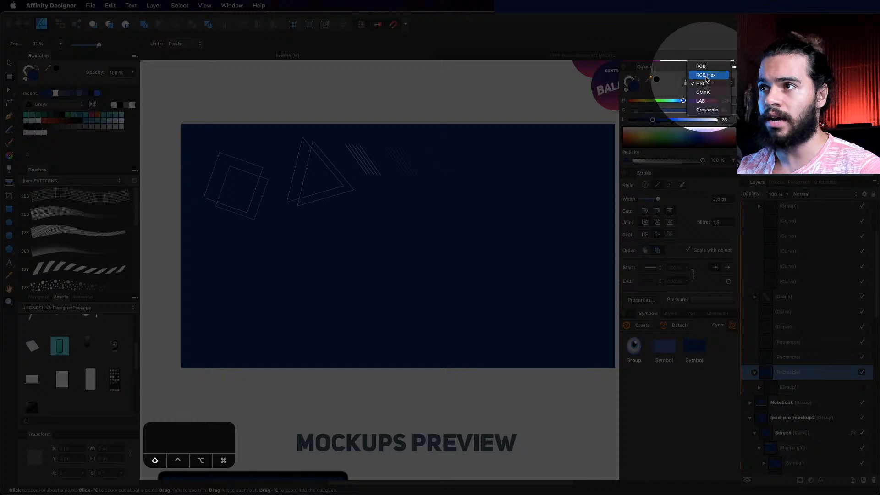
pyautogui.click(706, 75)
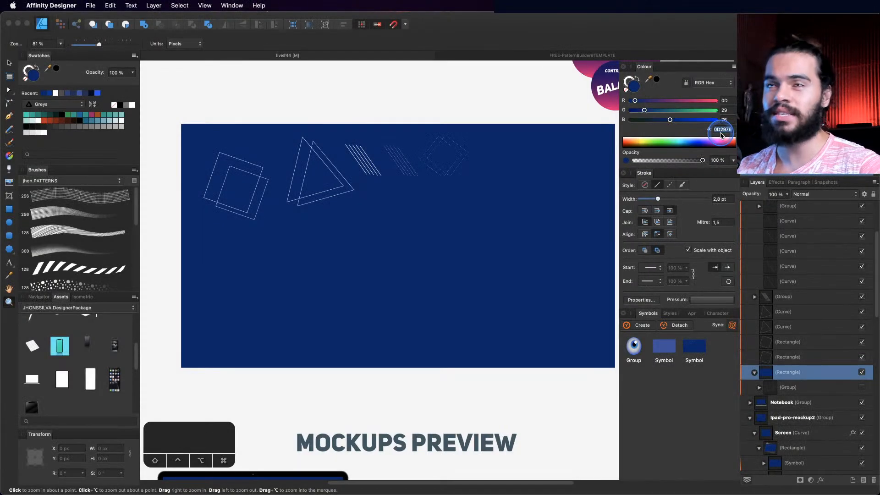
# Step: Switch to Coolors in Safari and open the hex code of the first palette colour, 4381C1 Steel Blue, closing it again
pyautogui.press('super+Tab')
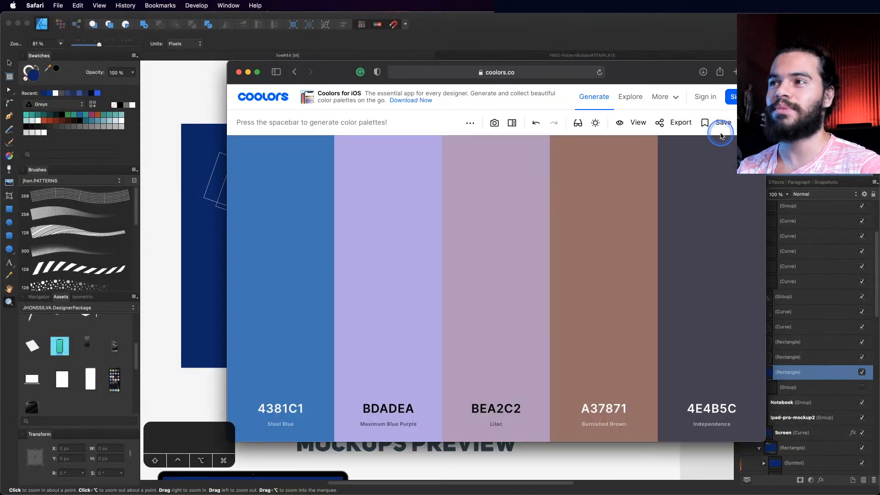
pyautogui.click(280, 408)
pyautogui.press('Escape')
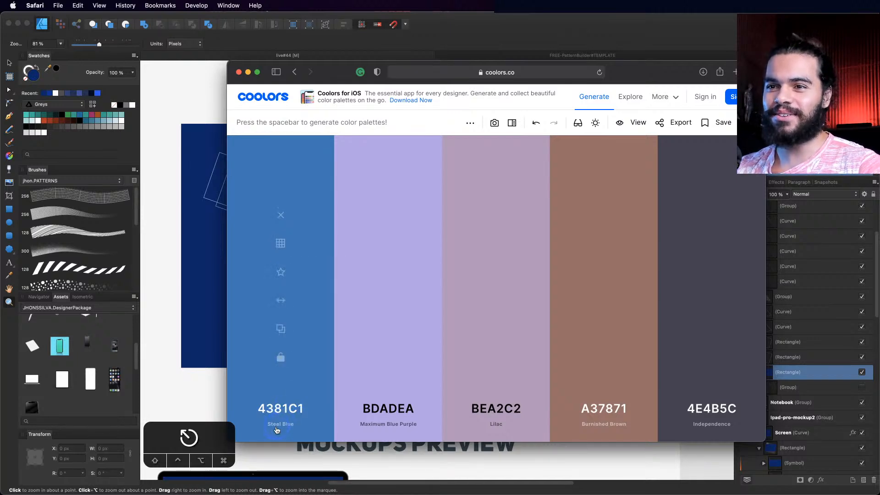
# Step: Set the first palette colour, Steel Blue, to the hex value 0D2976
pyautogui.click(284, 410)
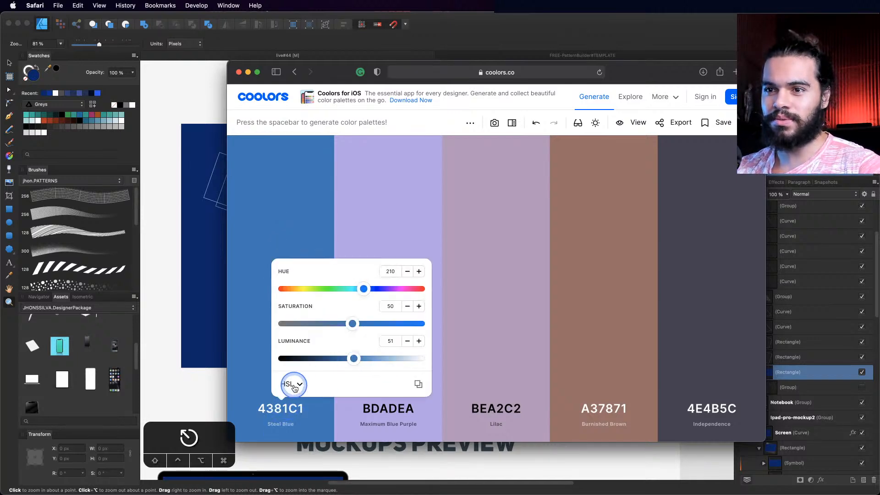
pyautogui.click(290, 384)
pyautogui.click(306, 261)
pyautogui.moveTo(360, 351); pyautogui.dragTo(286, 347)
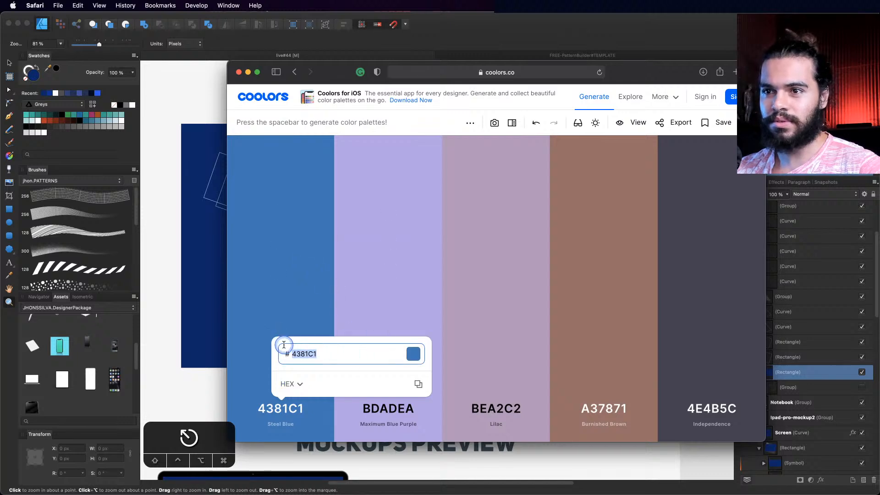
pyautogui.write('0D2976')
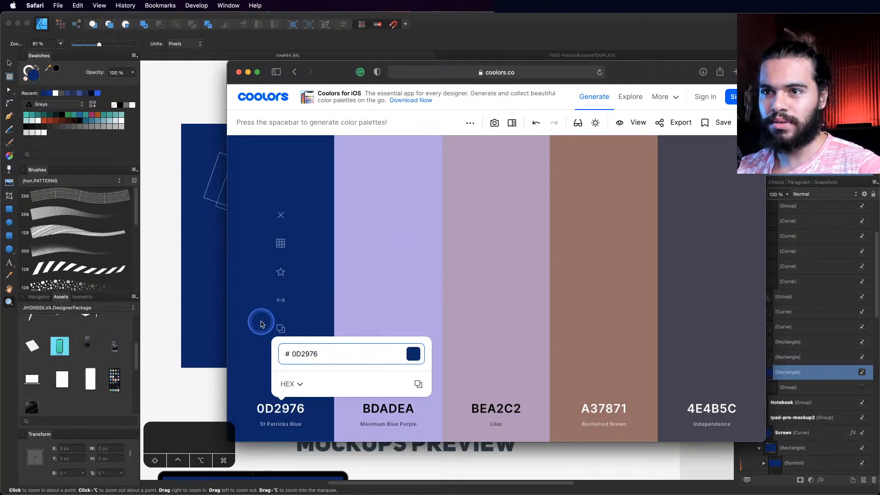
pyautogui.click(250, 324)
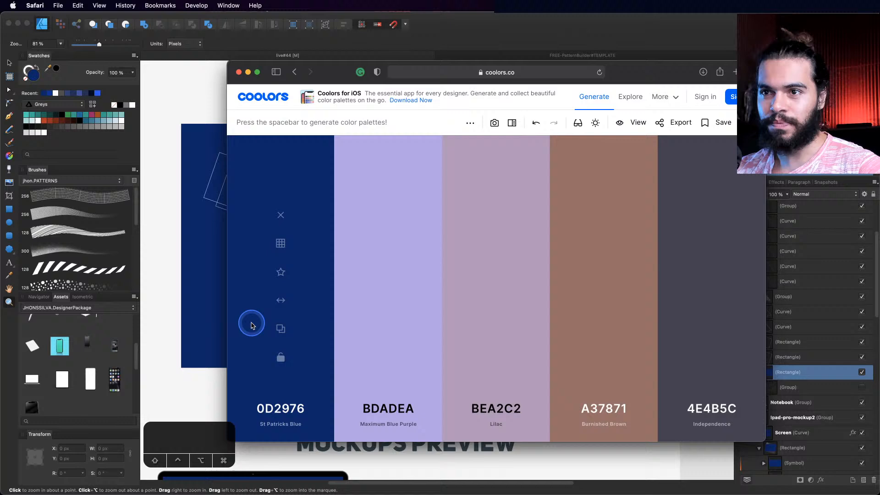
# Step: Lock the first palette colour, generate new palettes until Fiery Rose F56476 comes up third, and lock it
pyautogui.click(281, 357)
pyautogui.press('space')
pyautogui.press('space')
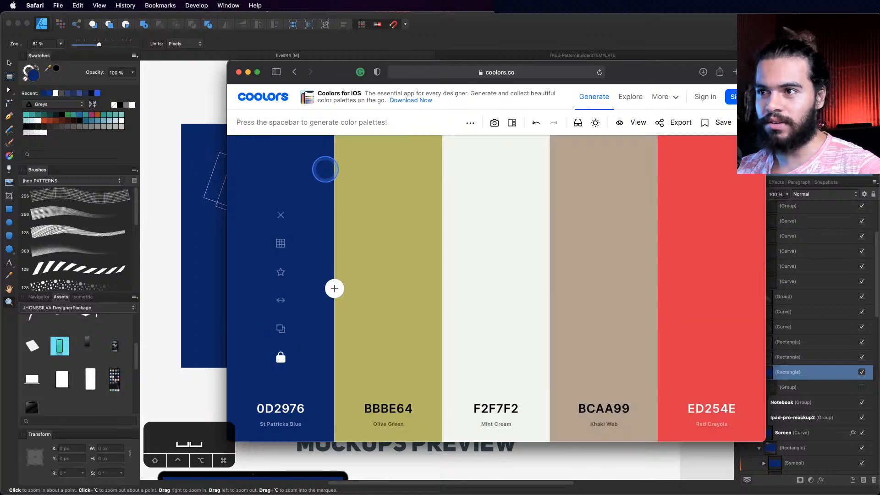
pyautogui.press('space')
pyautogui.press('space')
pyautogui.press('space')
pyautogui.press('space')
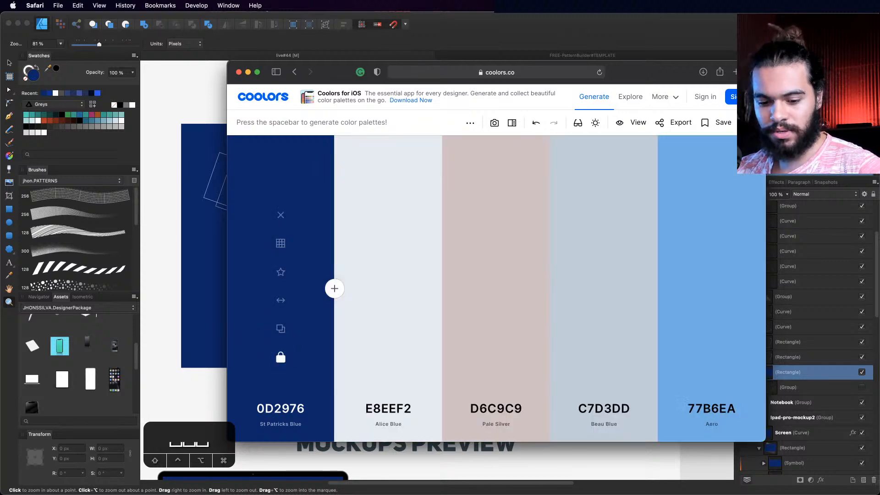
pyautogui.press('space')
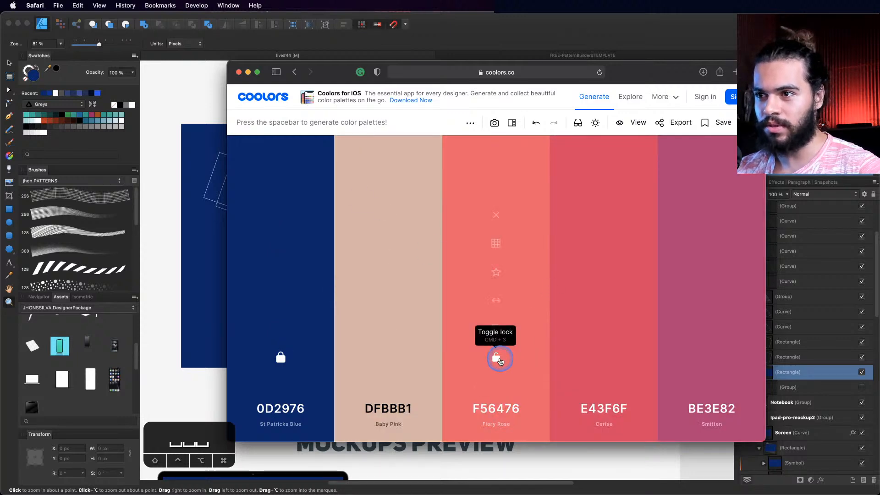
pyautogui.click(499, 361)
# Step: Generate further palettes until Jonquil F9C80E comes up as the second colour and lock it
pyautogui.press('space')
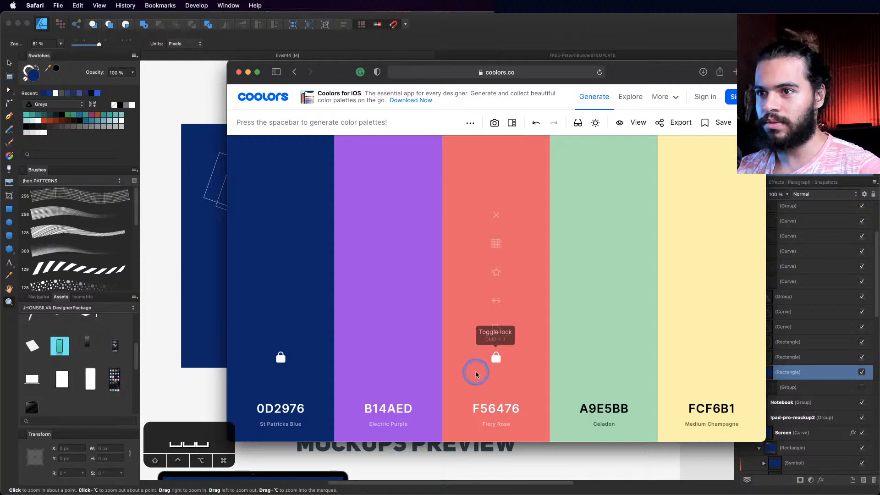
pyautogui.click(389, 361)
pyautogui.press('space')
pyautogui.press('space')
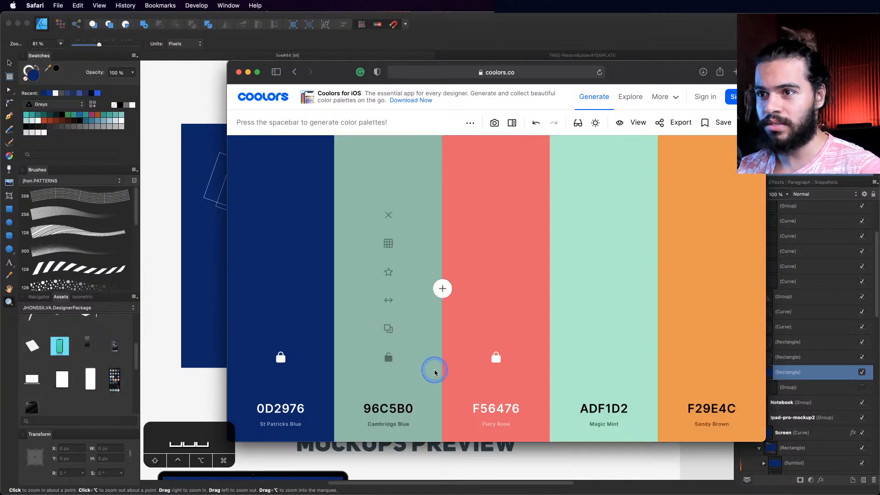
pyautogui.click(388, 358)
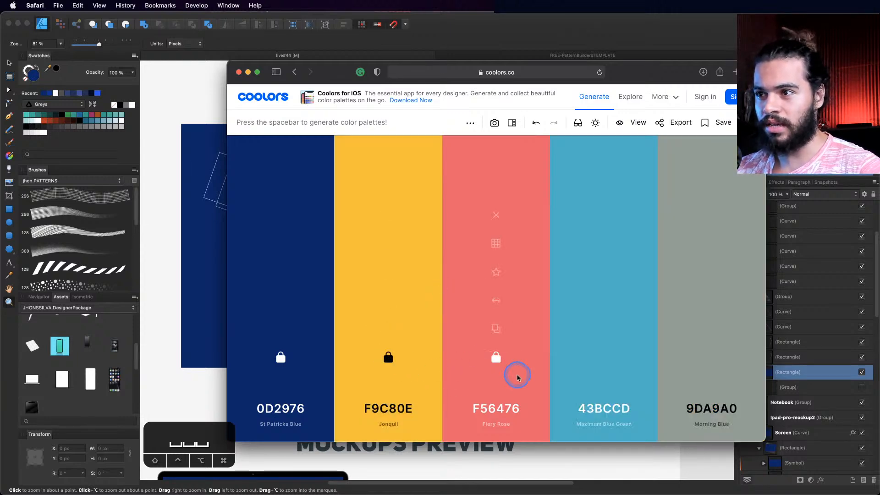
# Step: Generate and lock Aquamarine 85FFC7 as the fourth palette colour and Blue Munsell 0091AD as the fifth
pyautogui.press('space')
pyautogui.press('space')
pyautogui.press('space')
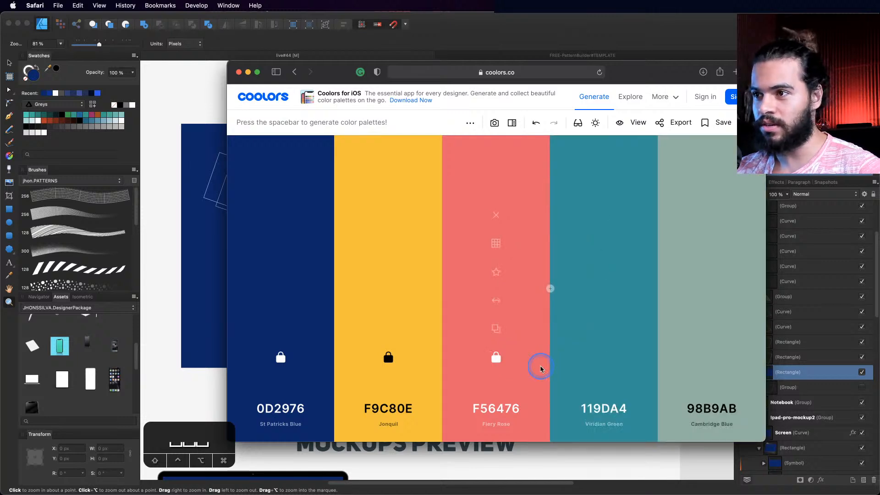
pyautogui.press('space')
pyautogui.press('space')
pyautogui.press('space')
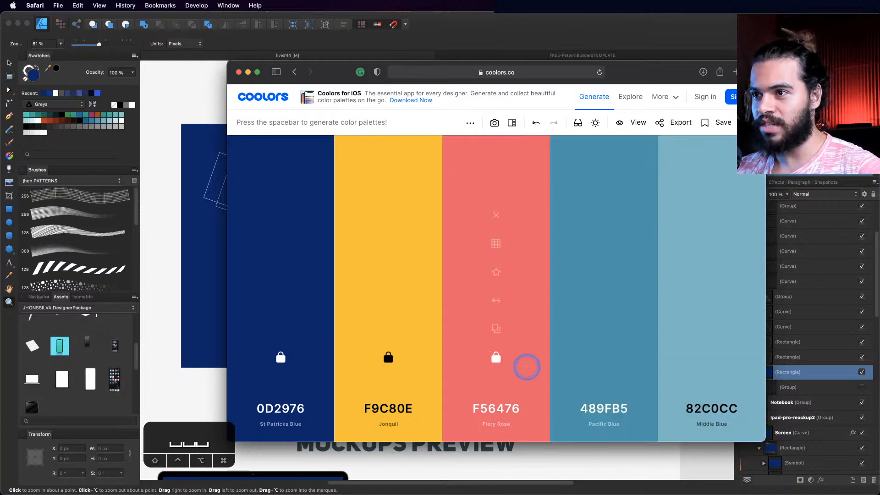
pyautogui.press('space')
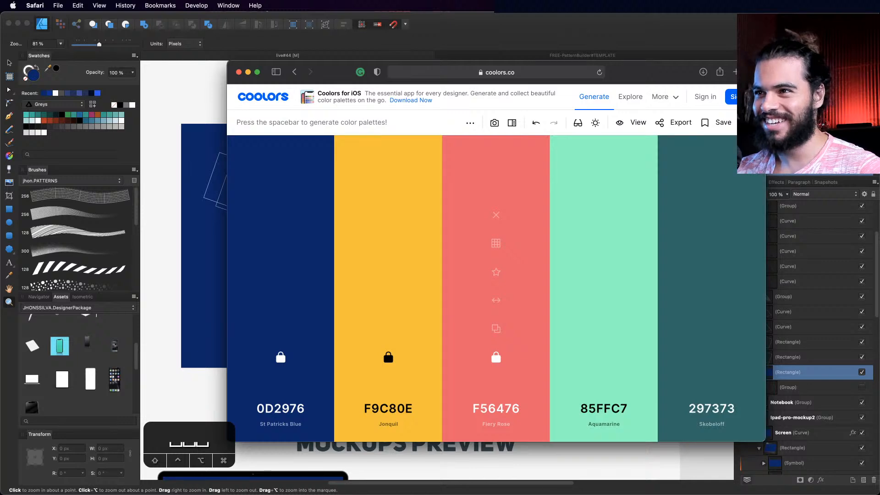
pyautogui.click(604, 357)
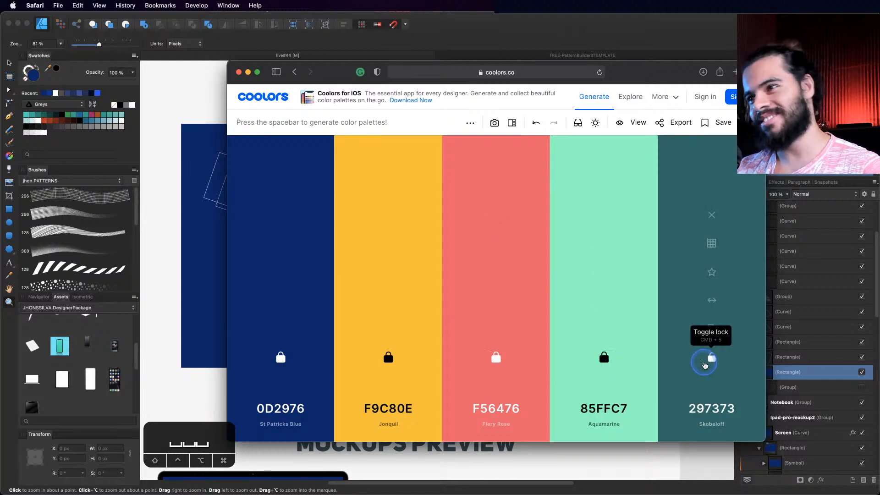
pyautogui.press('space')
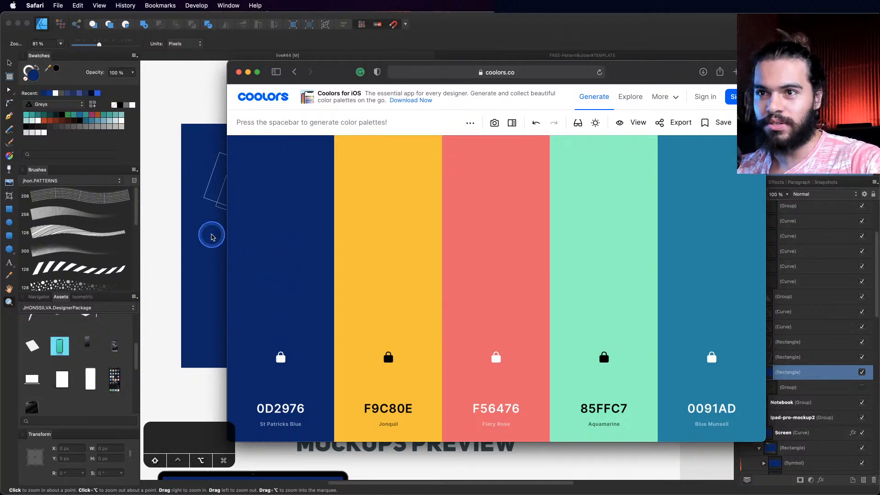
# Step: Capture a screenshot strip across the five palette colours, copy it to the clipboard and close its preview
pyautogui.hotkey('alt', 'shift', '4')
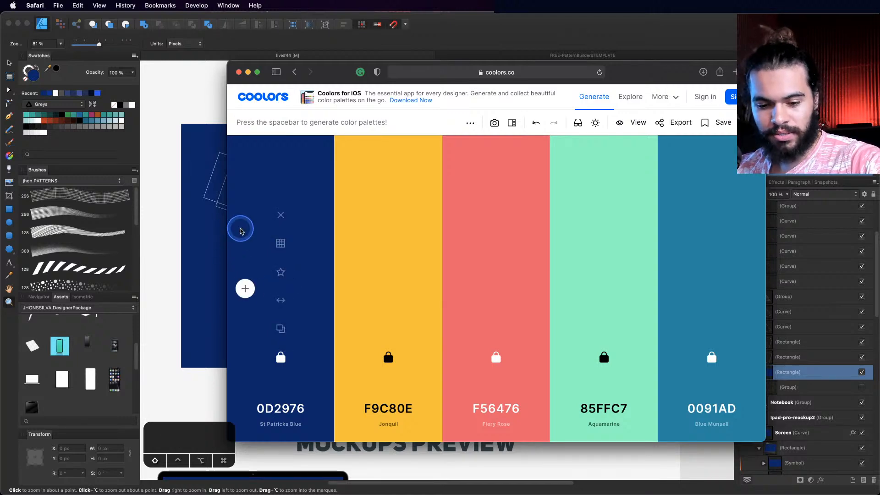
pyautogui.press('super+shift+4')
pyautogui.moveTo(232, 203); pyautogui.dragTo(738, 274)
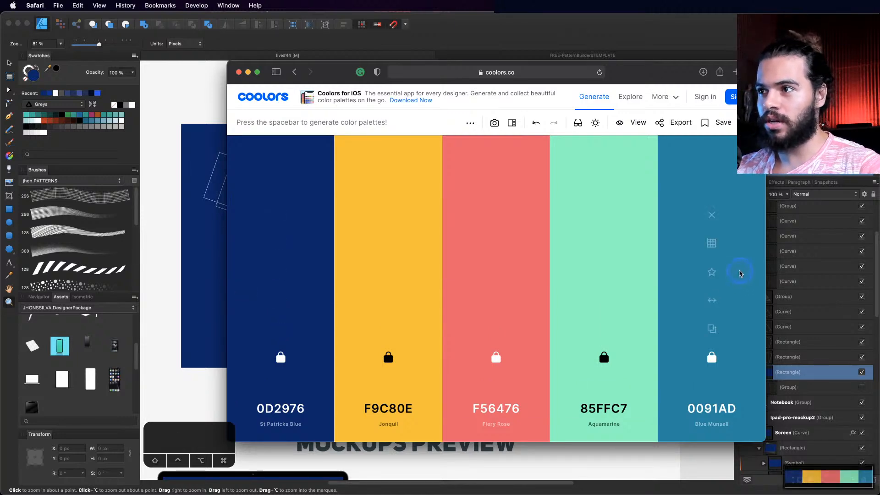
pyautogui.click(821, 474)
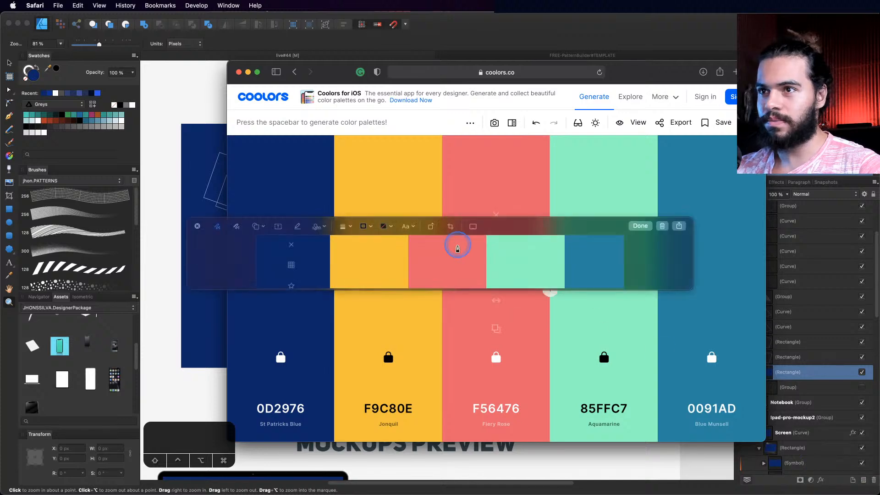
pyautogui.press('super+c')
pyautogui.press('super+c')
pyautogui.click(195, 227)
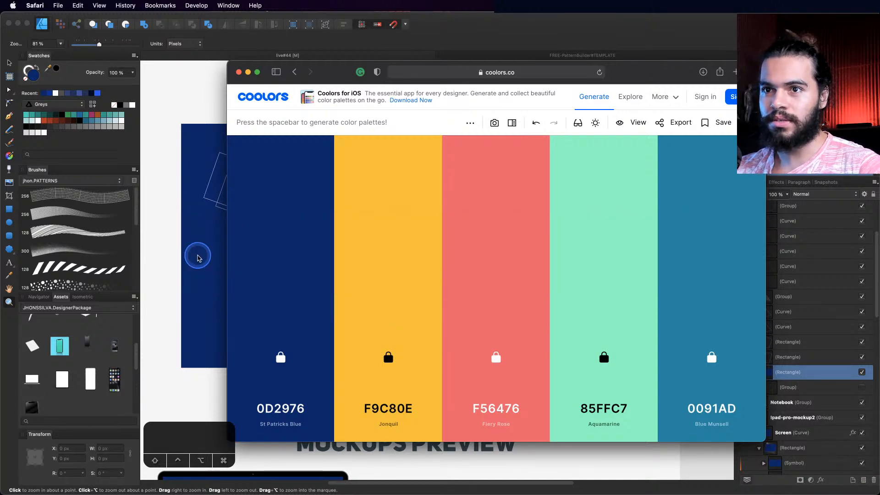
# Step: Switch back to Affinity Designer, paste the palette screenshot above the wallpaper and scale it to about 1109 × 160 px
pyautogui.click(249, 73)
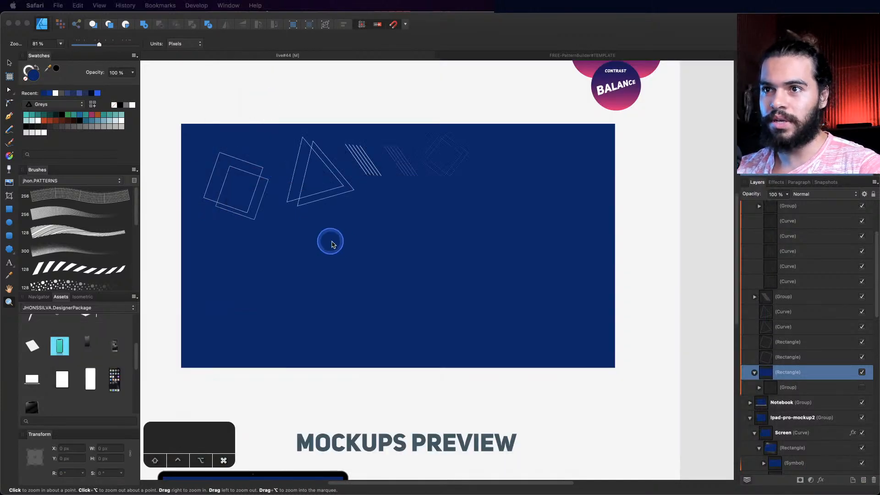
pyautogui.click(407, 263)
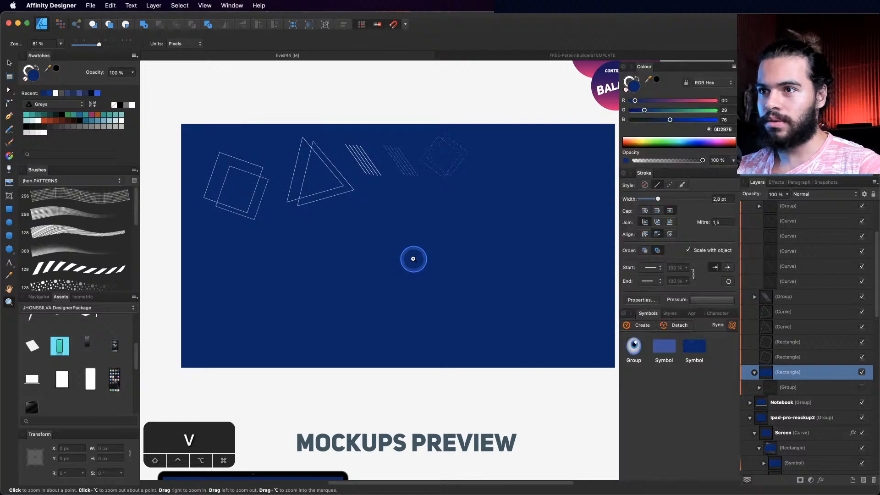
pyautogui.moveTo(423, 256); pyautogui.dragTo(405, 257)
pyautogui.scroll(4, 789, 242)
pyautogui.click(788, 239)
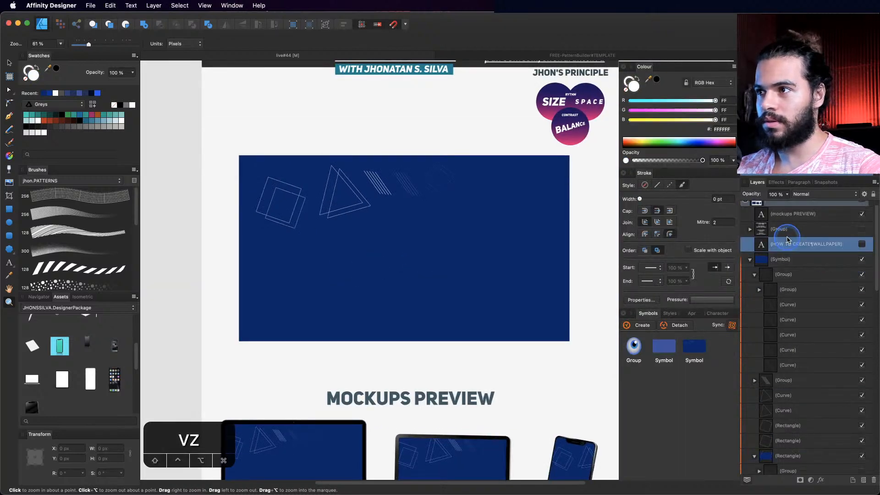
pyautogui.press('v')
pyautogui.press('super+v')
pyautogui.moveTo(484, 276); pyautogui.dragTo(455, 151)
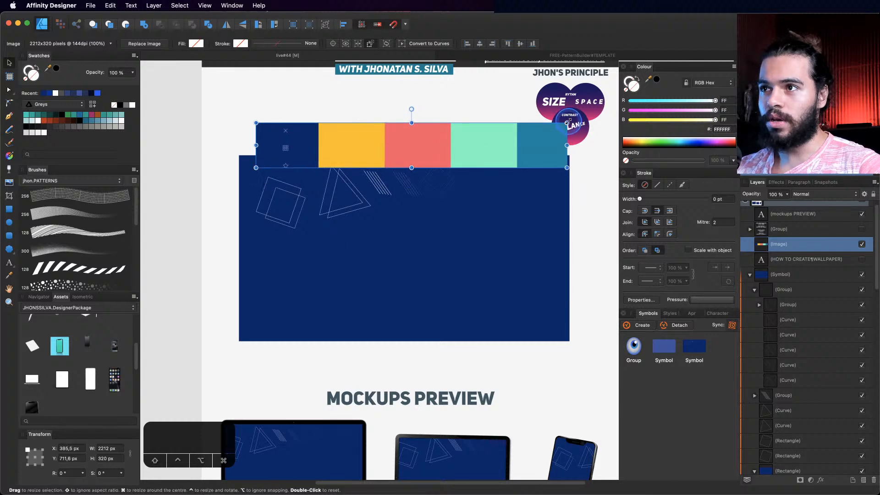
pyautogui.moveTo(569, 121); pyautogui.dragTo(391, 127)
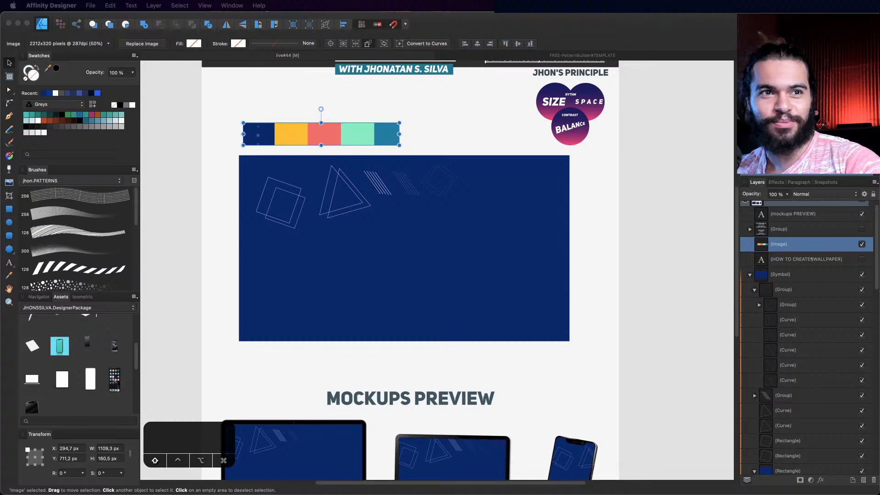
# Step: Show and expand the hidden group of organic curves inside the background rectangle, and select the group's first curve
pyautogui.click(330, 135)
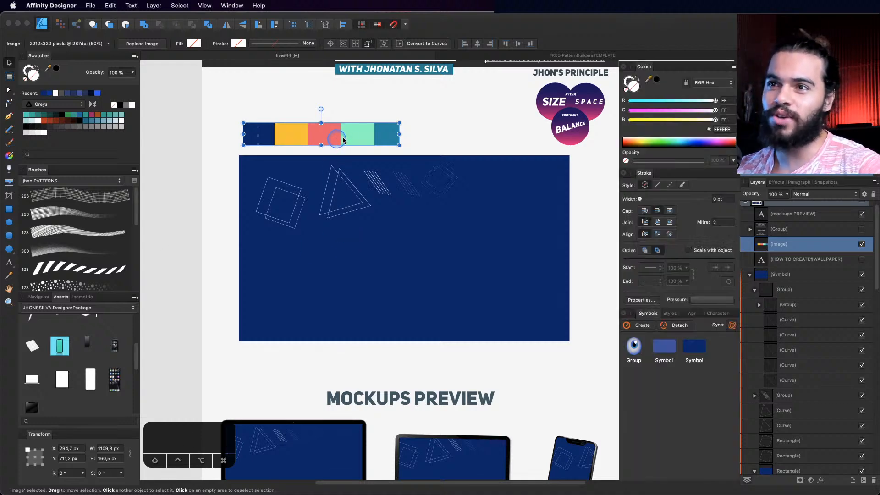
pyautogui.press('z')
pyautogui.moveTo(322, 161)
pyautogui.mouseDown()
pyautogui.moveTo(354, 176)
pyautogui.moveTo(324, 116)
pyautogui.mouseUp()
pyautogui.press('space')
pyautogui.press('space')
pyautogui.press('space')
pyautogui.moveTo(370, 161); pyautogui.dragTo(322, 164)
pyautogui.press('v')
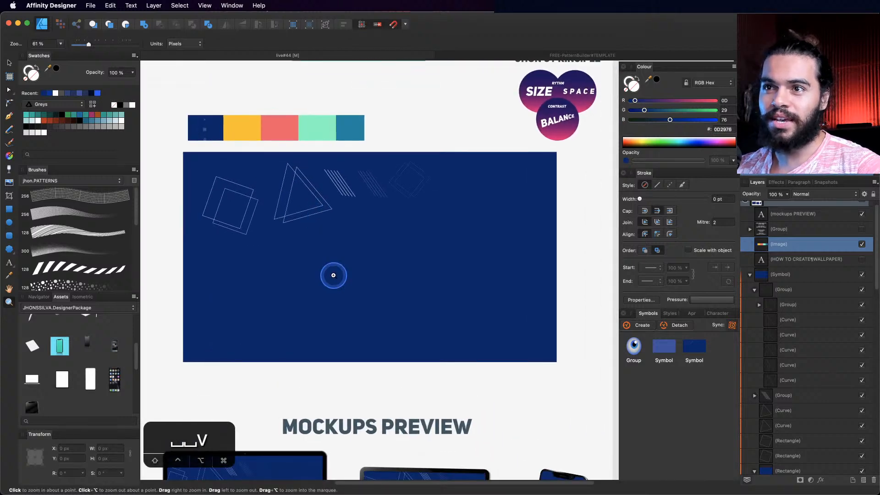
pyautogui.scroll(-3, 814, 362)
pyautogui.scroll(-6, 814, 362)
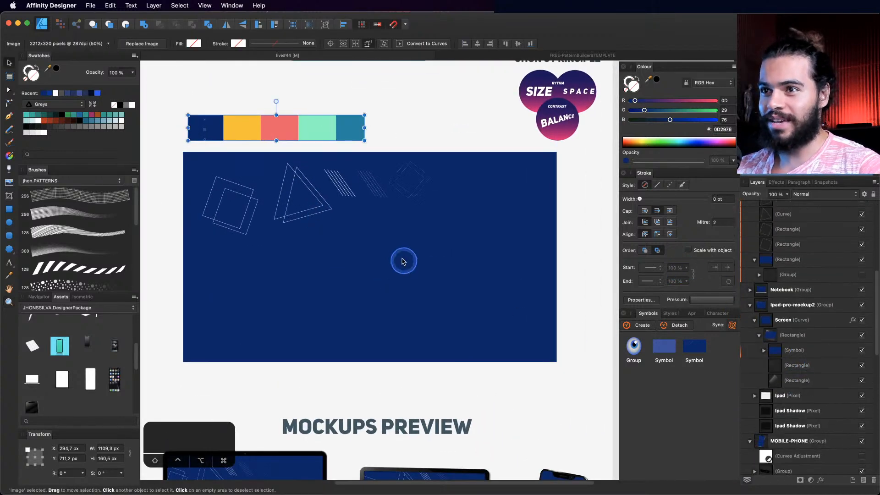
pyautogui.press('z')
pyautogui.press('v')
pyautogui.click(523, 186)
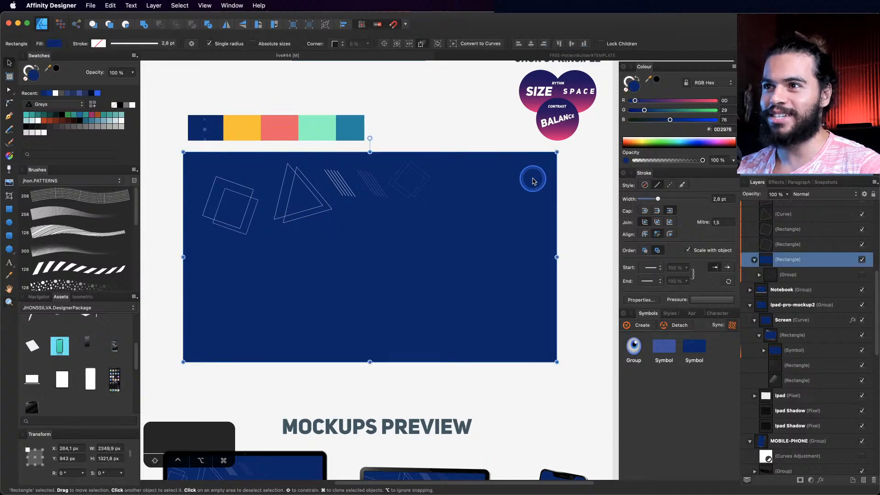
pyautogui.click(862, 274)
pyautogui.click(778, 279)
pyautogui.click(759, 275)
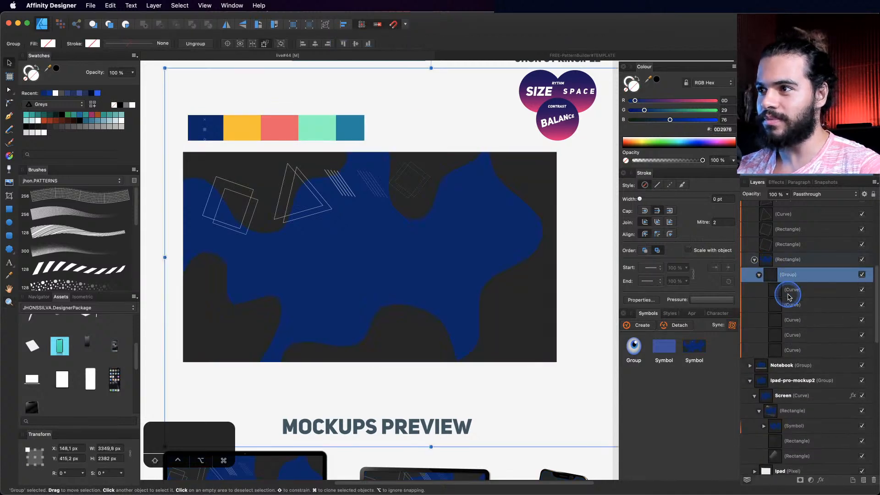
pyautogui.click(785, 290)
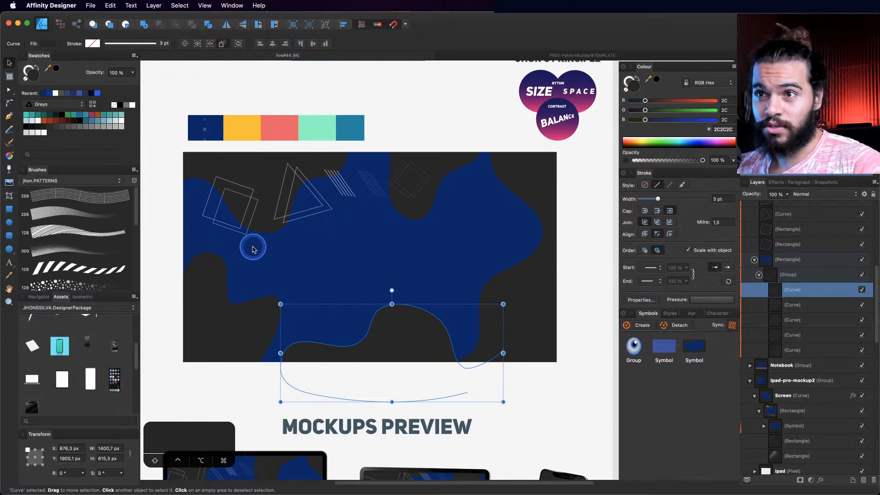
# Step: Add large white art text reading "make test" across the middle of the wallpaper
pyautogui.press('t')
pyautogui.moveTo(285, 235); pyautogui.dragTo(330, 286)
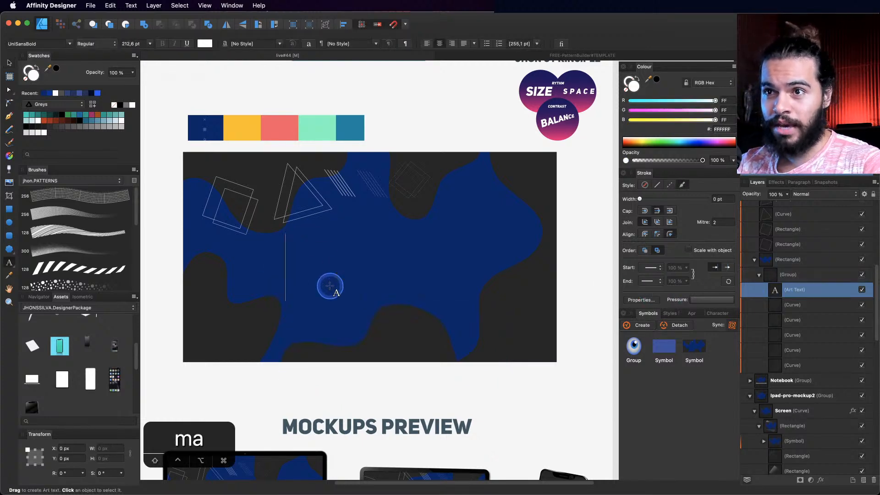
pyautogui.write('make test')
pyautogui.press('Escape')
pyautogui.press('Escape')
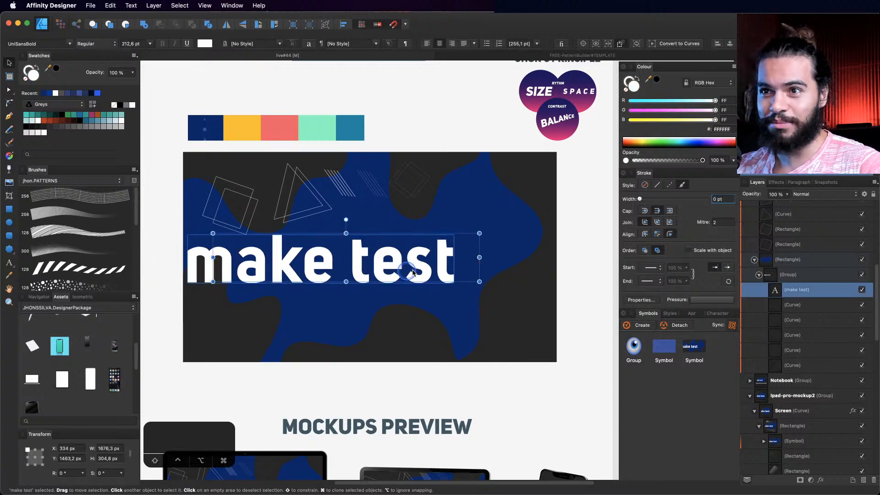
pyautogui.moveTo(412, 272); pyautogui.dragTo(365, 294)
# Step: Preview the "make test" text on the device mockups and delete it from the wallpaper
pyautogui.press('z')
pyautogui.press('space')
pyautogui.moveTo(365, 293); pyautogui.dragTo(374, 264)
pyautogui.press('space')
pyautogui.moveTo(406, 441); pyautogui.dragTo(413, 396)
pyautogui.press('space')
pyautogui.moveTo(458, 270); pyautogui.dragTo(451, 342)
pyautogui.press('v')
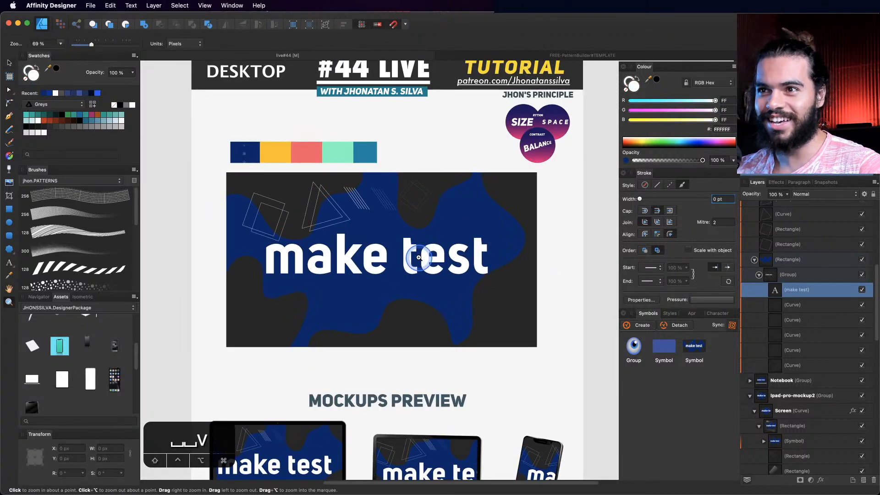
pyautogui.press('BackSpace')
# Step: Try moving the dark organic curve in the wallpaper's lower-left corner up and to the right, and undo the move
pyautogui.press('z')
pyautogui.moveTo(397, 229); pyautogui.dragTo(431, 245)
pyautogui.press('space')
pyautogui.press('v')
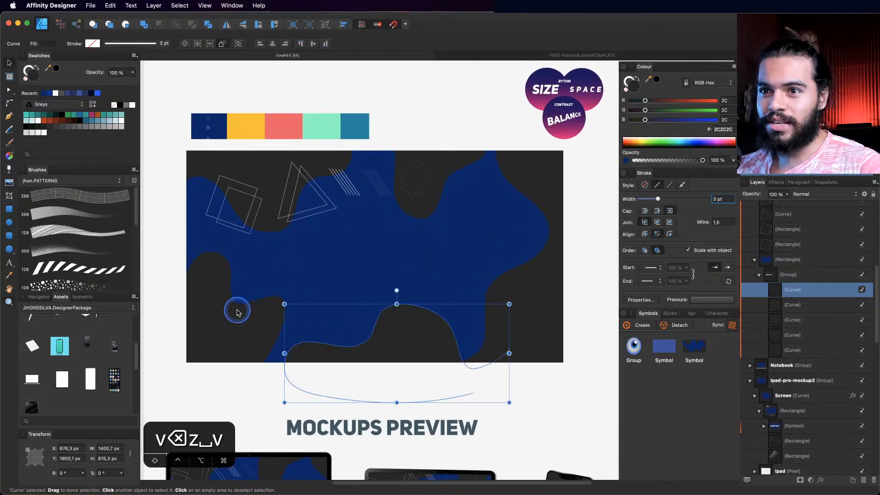
pyautogui.click(237, 312)
pyautogui.moveTo(236, 312); pyautogui.dragTo(256, 297)
pyautogui.press('super+z')
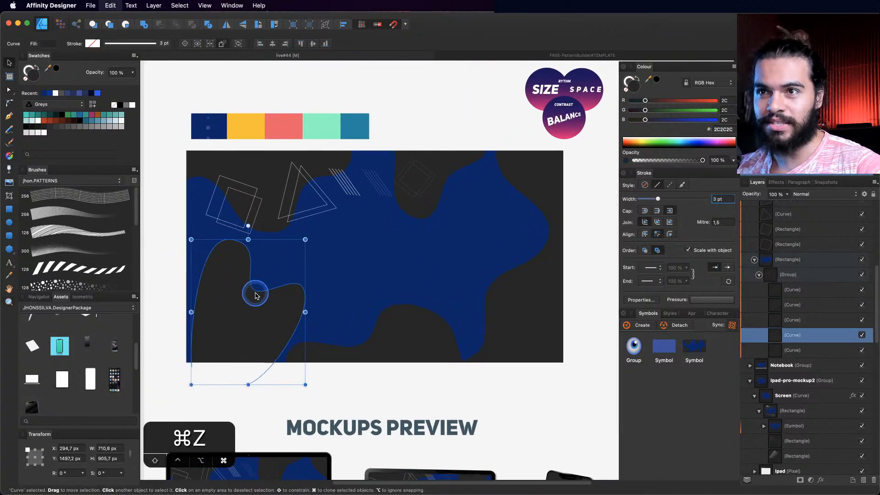
# Step: Fill the lower-left curve with the palette's yellow and the bottom-centre curve with its mint green
pyautogui.moveTo(229, 330); pyautogui.dragTo(248, 334)
pyautogui.press('super+z')
pyautogui.press('i')
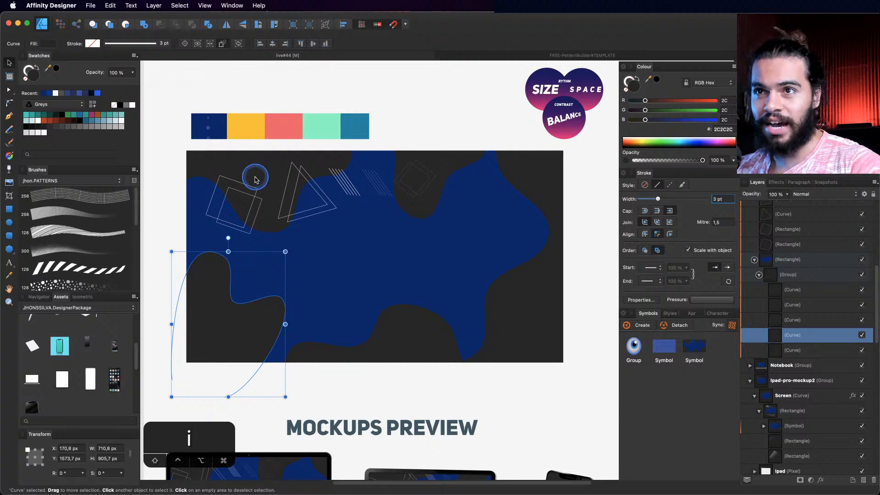
pyautogui.click(253, 126)
pyautogui.press('v')
pyautogui.click(411, 358)
pyautogui.press('i')
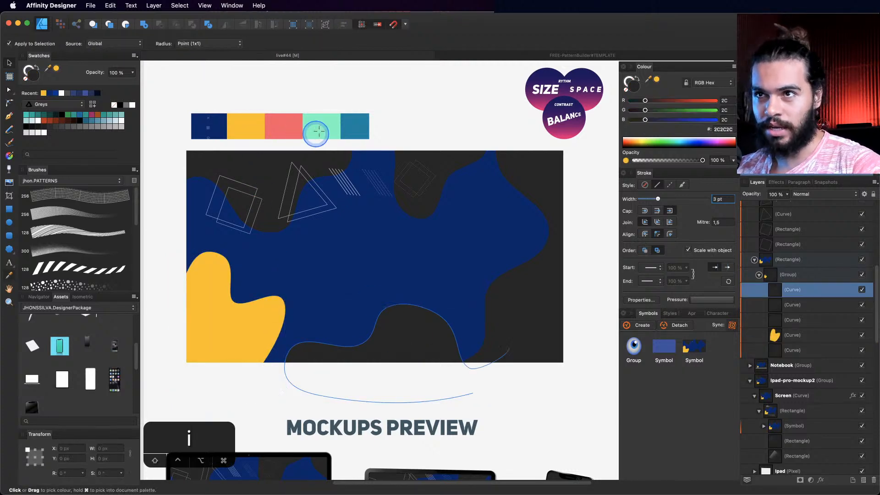
pyautogui.click(319, 131)
# Step: Fill the large curve along the wallpaper's right side with the palette's teal blue
pyautogui.press('v')
pyautogui.click(418, 178)
pyautogui.press('i')
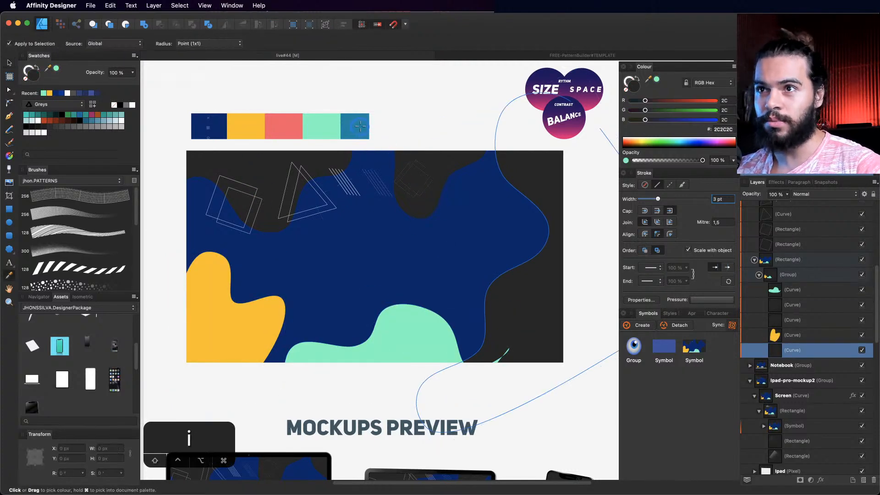
pyautogui.click(360, 127)
# Step: Fill both the top-centre and upper-left curves of the wallpaper with the palette's coral
pyautogui.press('v')
pyautogui.click(446, 166)
pyautogui.press('i')
pyautogui.click(293, 127)
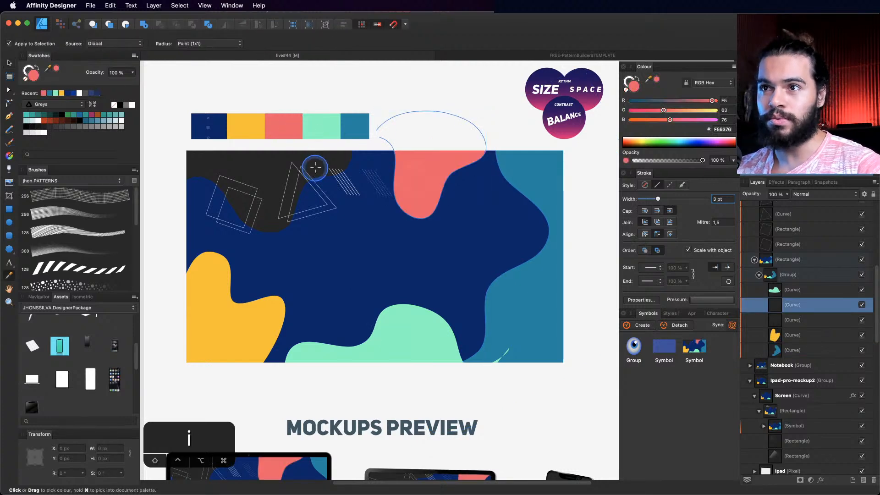
pyautogui.press('v')
pyautogui.click(294, 167)
pyautogui.press('i')
pyautogui.click(280, 125)
pyautogui.press('z')
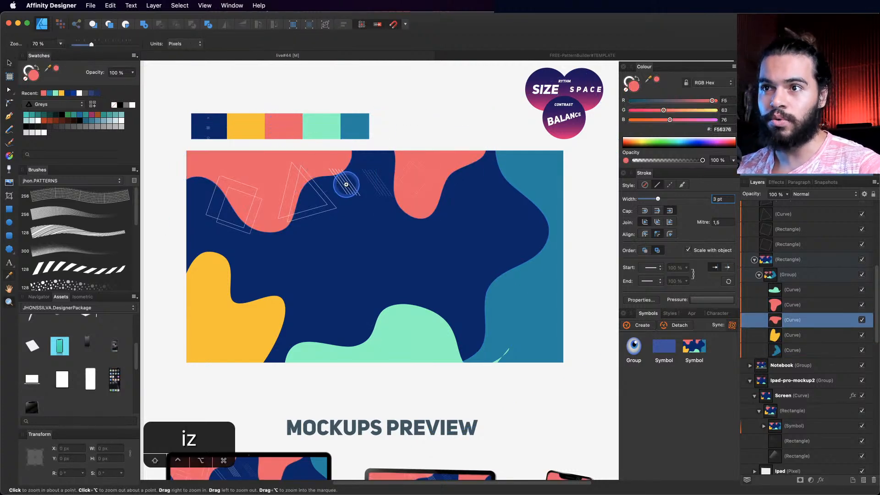
pyautogui.press('v')
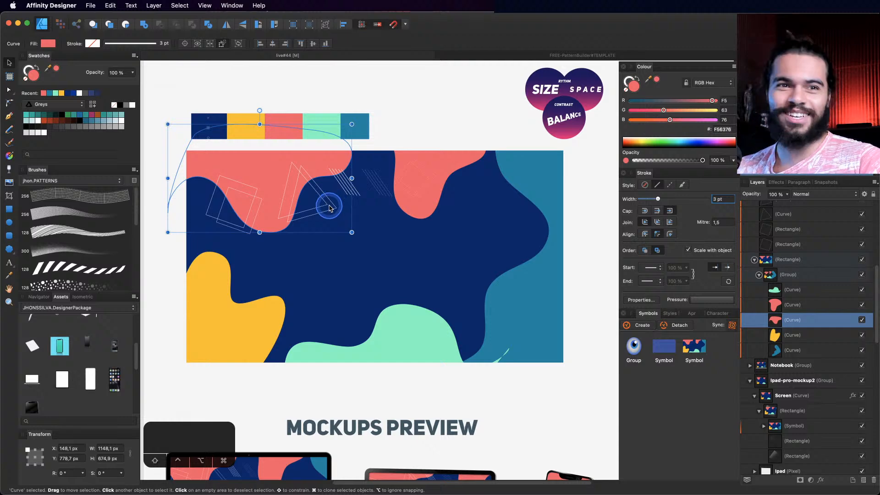
# Step: Group the two outlined squares and move them onto the yellow shape in the wallpaper's lower-left corner
pyautogui.press('z')
pyautogui.scroll(-5, 378, 224)
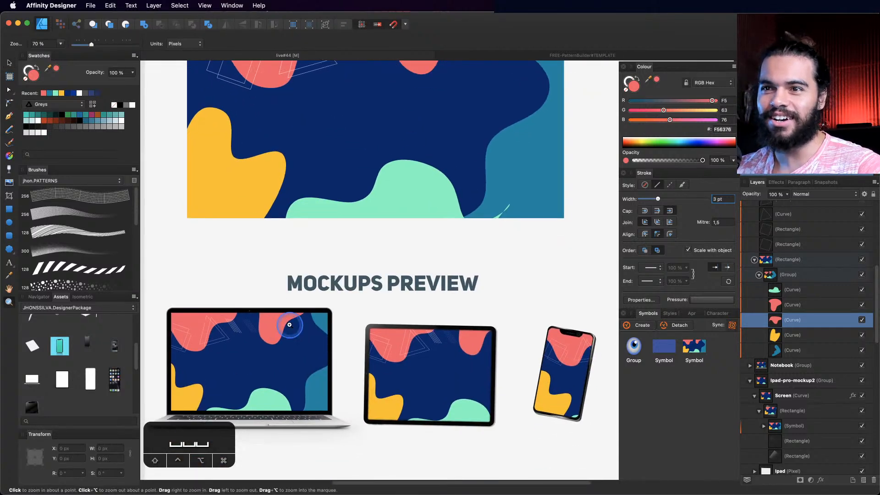
pyautogui.scroll(-2, 317, 293)
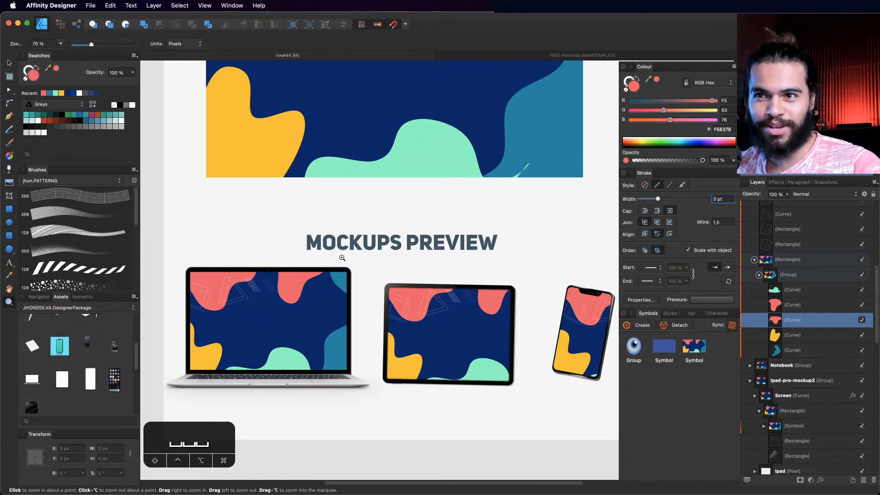
pyautogui.scroll(5, 328, 257)
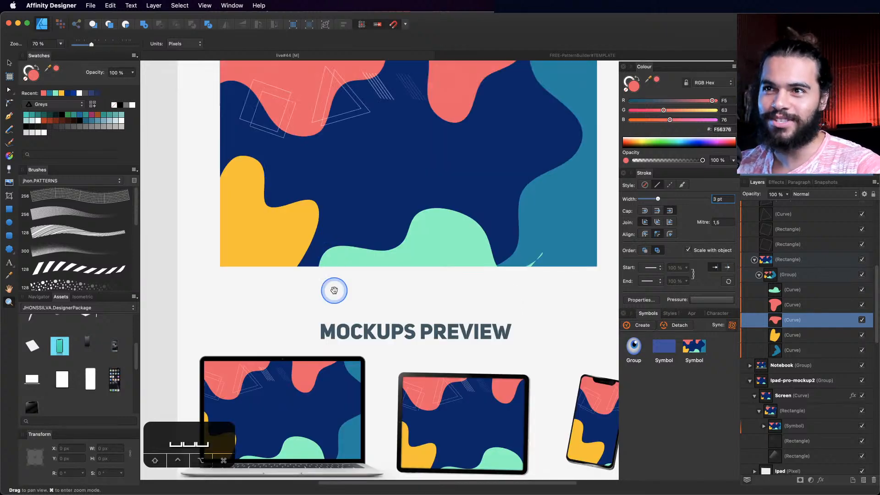
pyautogui.press('v')
pyautogui.click(235, 198)
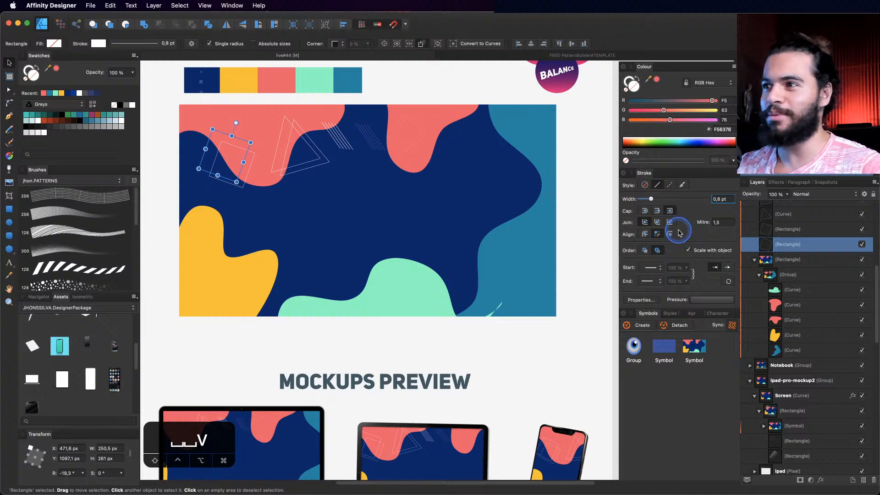
pyautogui.keyDown('shift'); pyautogui.click(762, 230); pyautogui.keyUp('shift')
pyautogui.press('super+g')
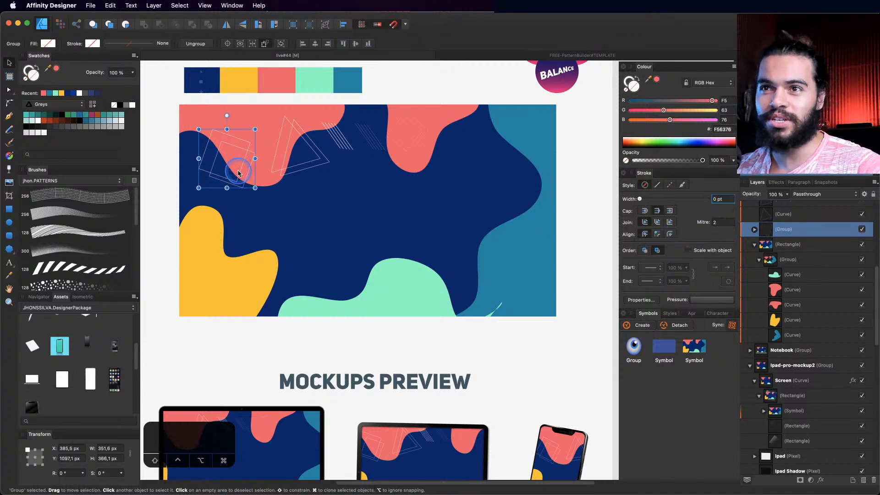
pyautogui.moveTo(239, 169); pyautogui.dragTo(242, 277)
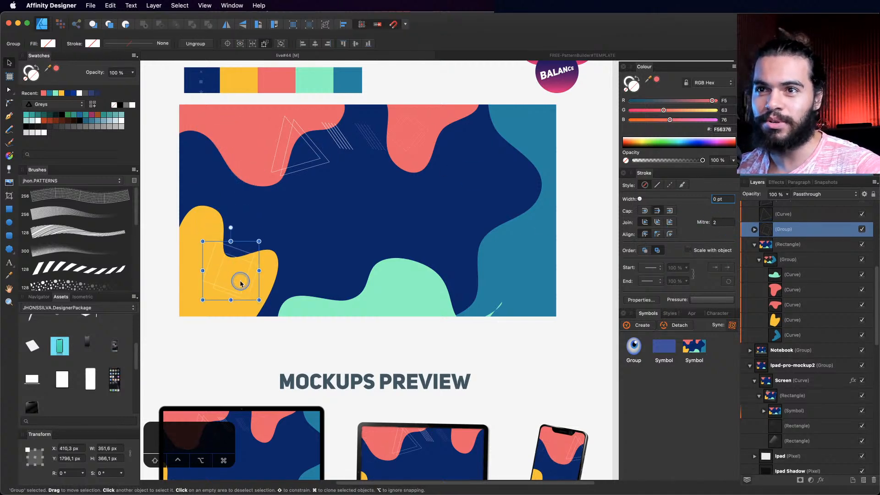
# Step: Group the two outlined triangles and move them onto the coral shape in the wallpaper's upper-left corner
pyautogui.click(286, 158)
pyautogui.keyDown('shift'); pyautogui.click(276, 145); pyautogui.keyUp('shift')
pyautogui.press('super+g')
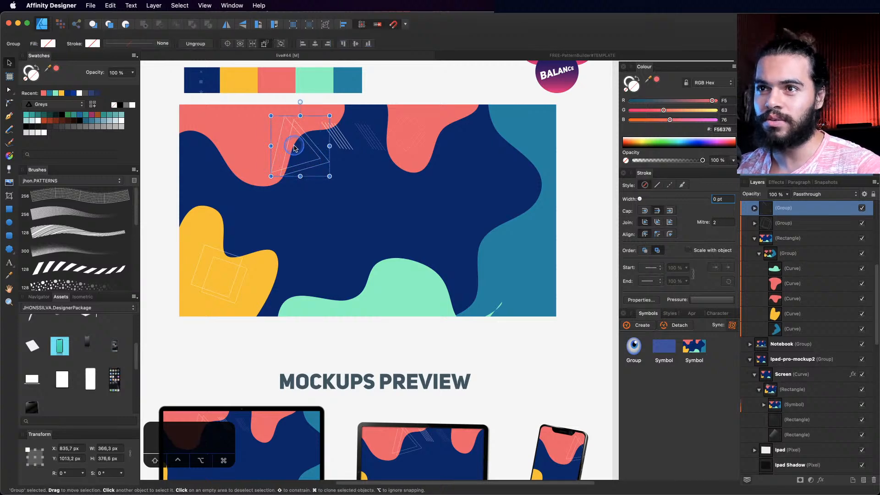
pyautogui.moveTo(295, 151); pyautogui.dragTo(234, 150)
# Step: Move the solid diagonal lines to the wallpaper's lower-right corner and the faint dashed group to its upper-right corner
pyautogui.click(347, 146)
pyautogui.moveTo(347, 146); pyautogui.dragTo(532, 293)
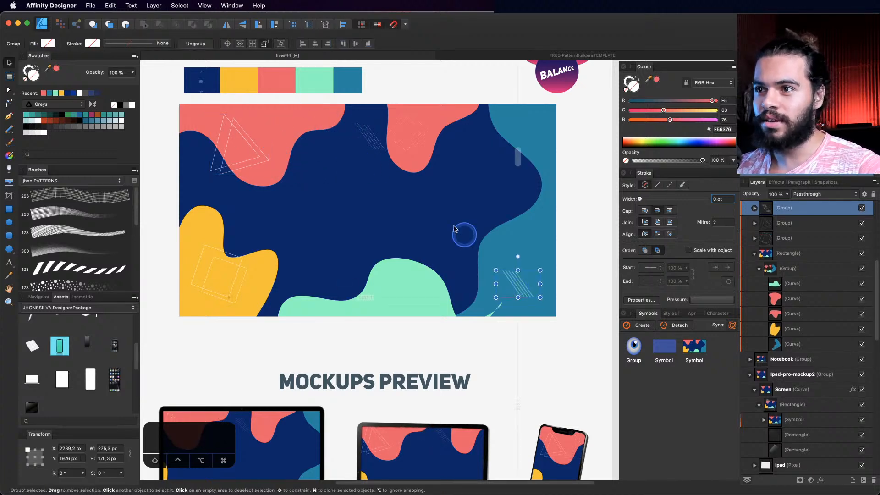
pyautogui.click(376, 145)
pyautogui.moveTo(377, 145); pyautogui.dragTo(511, 143)
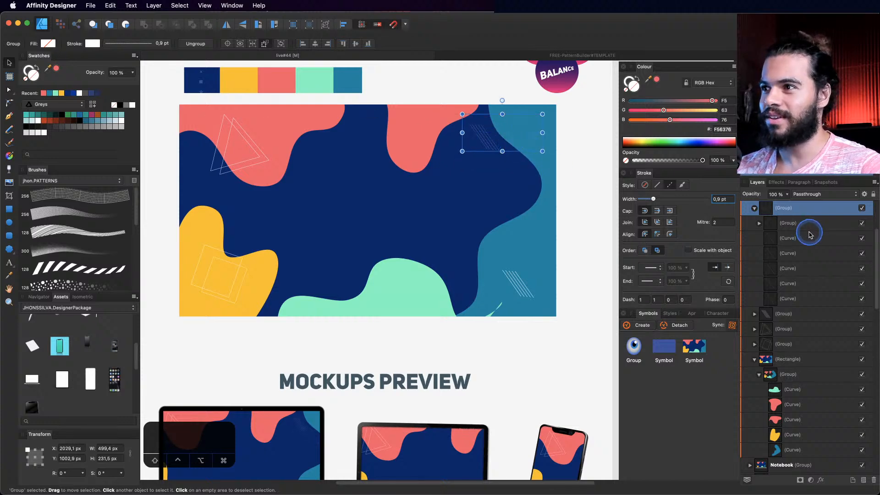
# Step: Group the five dashed lines and place them on the blue shape just above the solid diagonal lines
pyautogui.click(788, 224)
pyautogui.click(788, 237)
pyautogui.keyDown('shift'); pyautogui.click(790, 299); pyautogui.keyUp('shift')
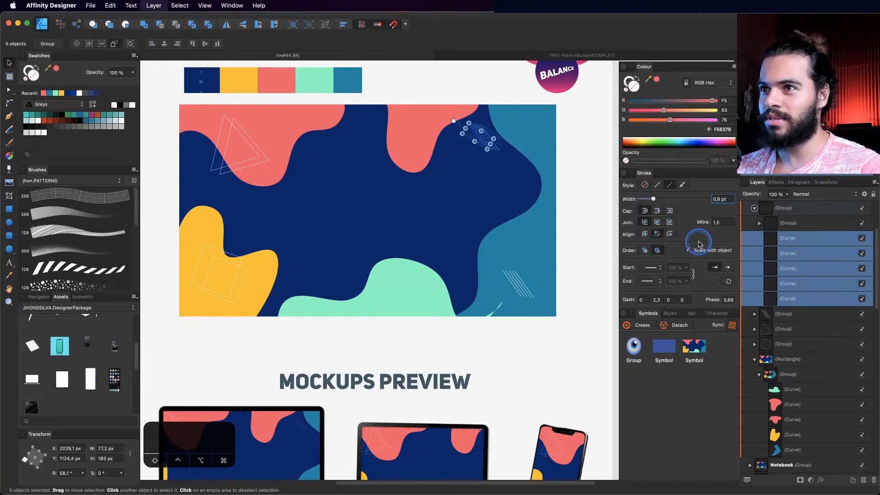
pyautogui.press('super+g')
pyautogui.moveTo(500, 140); pyautogui.dragTo(531, 243)
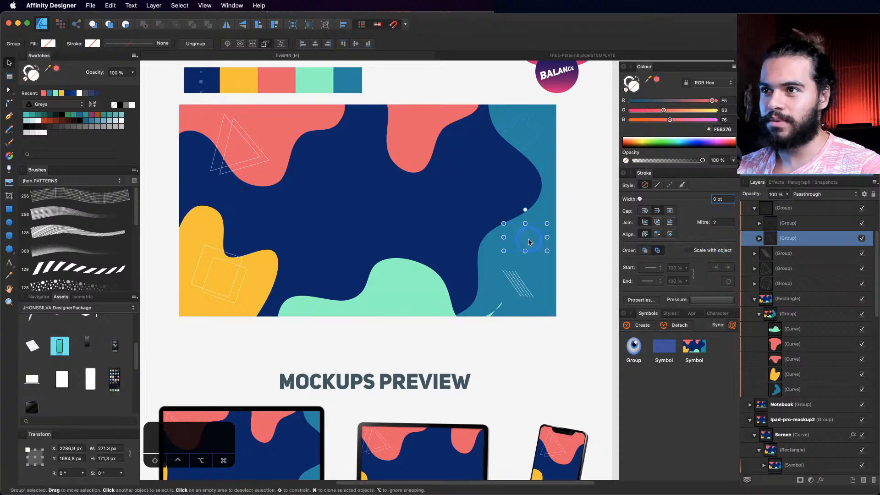
pyautogui.keyDown('super'); pyautogui.click(527, 244); pyautogui.keyUp('super')
# Step: Move the mint curve's right end node down and left below the wallpaper edge to remove the stray tip
pyautogui.keyDown('super'); pyautogui.click(412, 289); pyautogui.keyUp('super')
pyautogui.press('a')
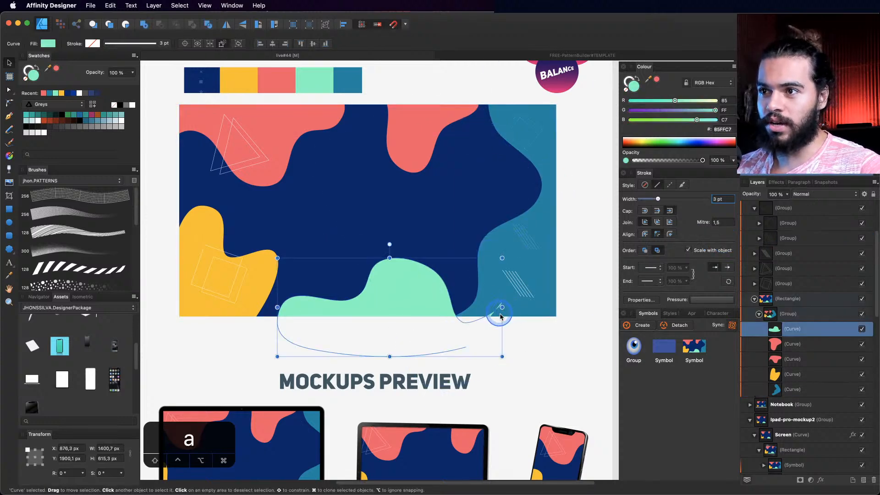
pyautogui.press('q')
pyautogui.moveTo(502, 308); pyautogui.dragTo(461, 323)
pyautogui.press('z')
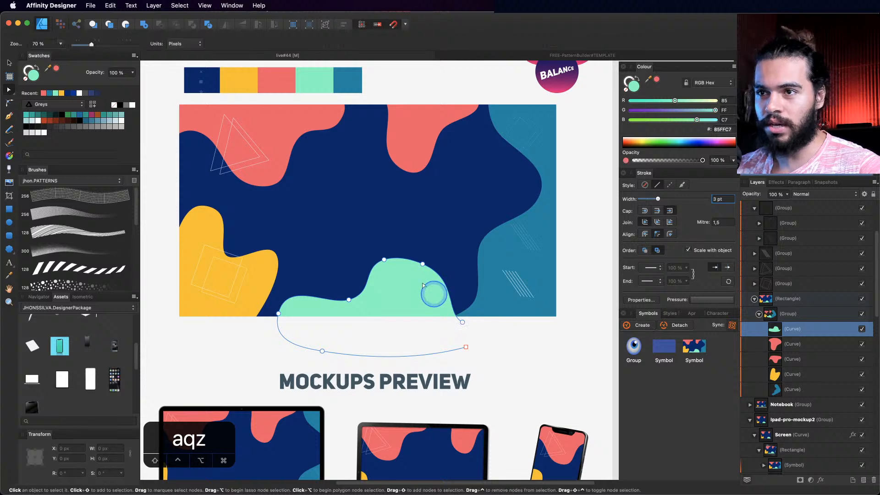
pyautogui.press('space')
pyautogui.moveTo(376, 224); pyautogui.dragTo(387, 244)
pyautogui.press('v')
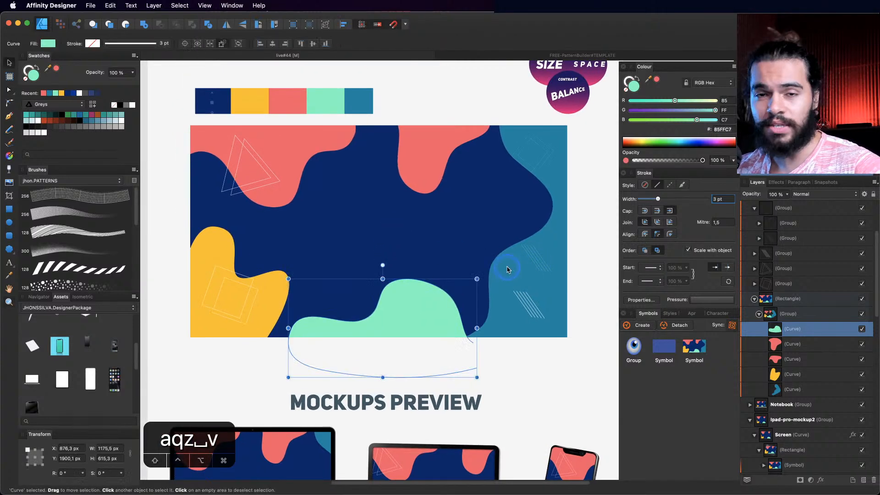
# Step: Apply a linear gradient fill running down and to the right across the blue curve on the wallpaper's right side
pyautogui.press('z')
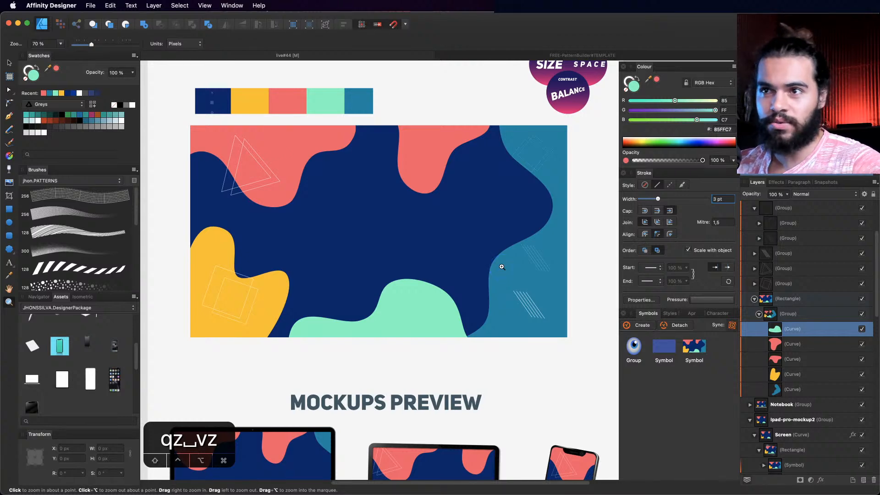
pyautogui.press('space')
pyautogui.moveTo(426, 247)
pyautogui.mouseDown()
pyautogui.moveTo(438, 260)
pyautogui.moveTo(421, 251)
pyautogui.mouseUp()
pyautogui.press('space')
pyautogui.press('space')
pyautogui.press('v')
pyautogui.click(508, 274)
pyautogui.press('space')
pyautogui.moveTo(526, 272); pyautogui.dragTo(470, 229)
pyautogui.press('super+z')
pyautogui.press('space')
pyautogui.press('g')
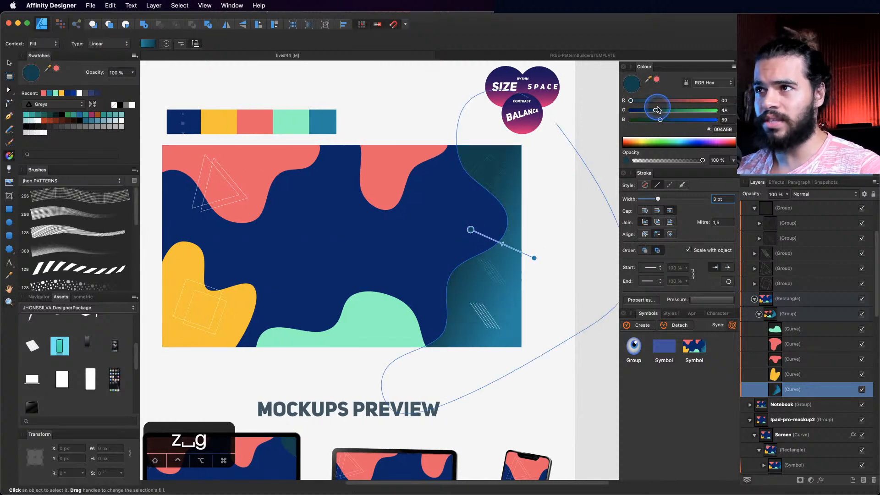
# Step: Switch the colour model to HSL and set the gradient's start colour to hue 163, saturation 100, lightness 48
pyautogui.click(678, 112)
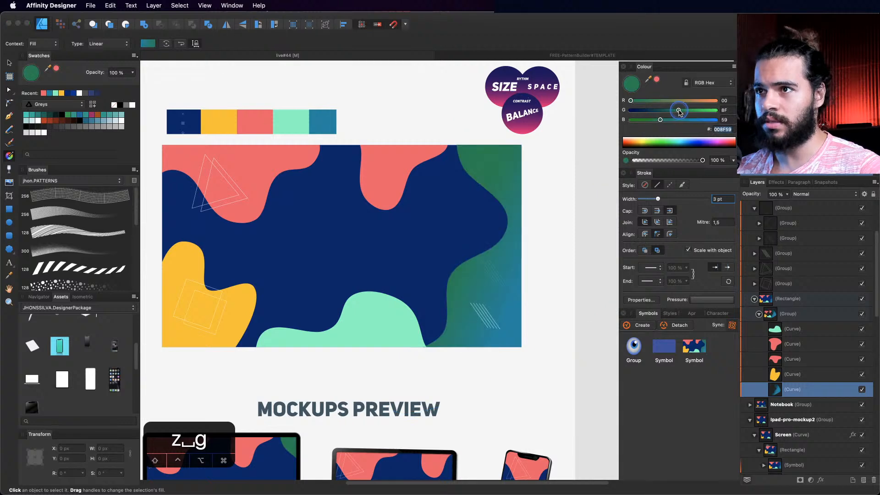
pyautogui.click(709, 83)
pyautogui.click(706, 93)
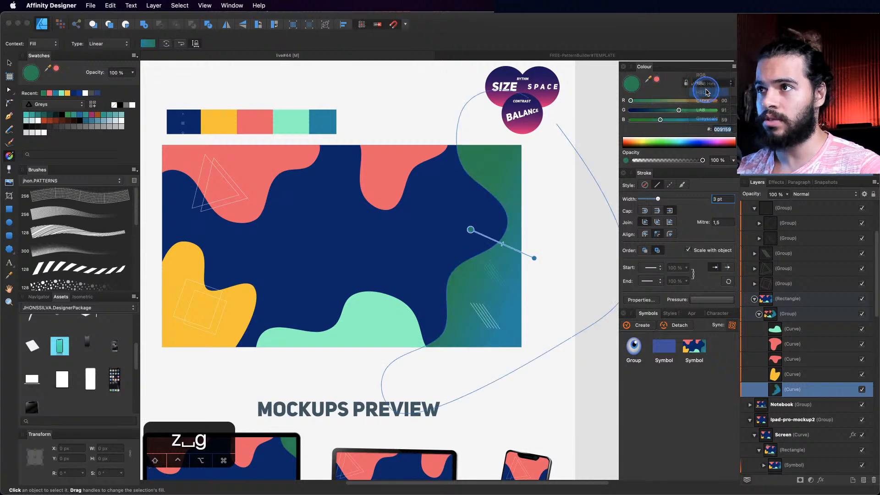
pyautogui.click(669, 102)
pyautogui.moveTo(655, 120); pyautogui.dragTo(672, 123)
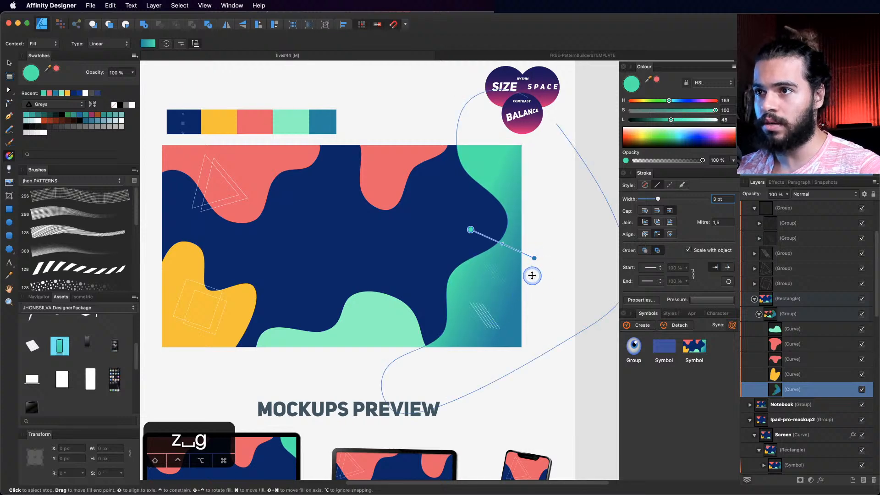
# Step: Lengthen the right curve's gradient by moving its start point up and left and adjusting its end point, and deselect the curve
pyautogui.moveTo(534, 258)
pyautogui.mouseDown()
pyautogui.moveTo(521, 262)
pyautogui.moveTo(536, 265)
pyautogui.mouseUp()
pyautogui.click(471, 230)
pyautogui.moveTo(471, 231); pyautogui.dragTo(451, 219)
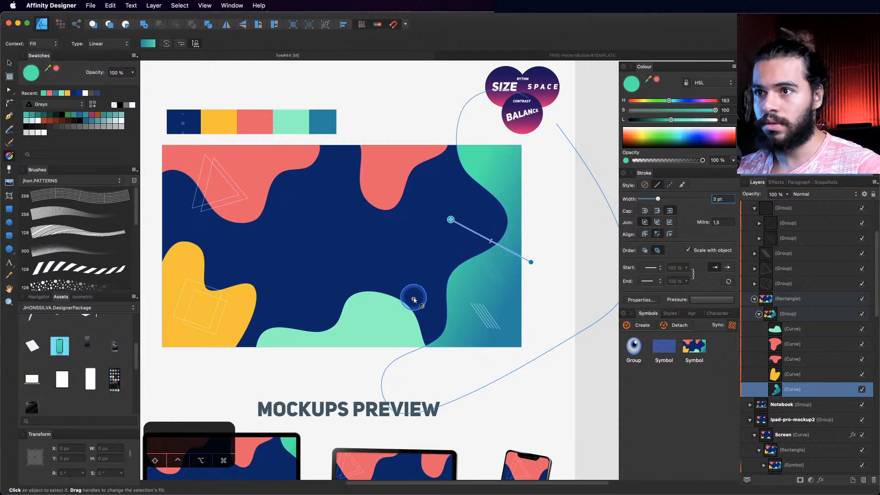
pyautogui.press('Escape')
pyautogui.press('Escape')
pyautogui.press('space')
pyautogui.press('v')
pyautogui.moveTo(399, 311)
pyautogui.mouseDown()
pyautogui.moveTo(416, 311)
pyautogui.moveTo(408, 321)
pyautogui.mouseUp()
pyautogui.click(400, 323)
pyautogui.press('space')
pyautogui.press('z')
pyautogui.moveTo(376, 327); pyautogui.dragTo(391, 326)
pyautogui.press('space')
pyautogui.press('v')
# Step: Apply a linear gradient to the yellow curve, running from its inner notch to the wallpaper's lower-left corner
pyautogui.click(265, 300)
pyautogui.press('z')
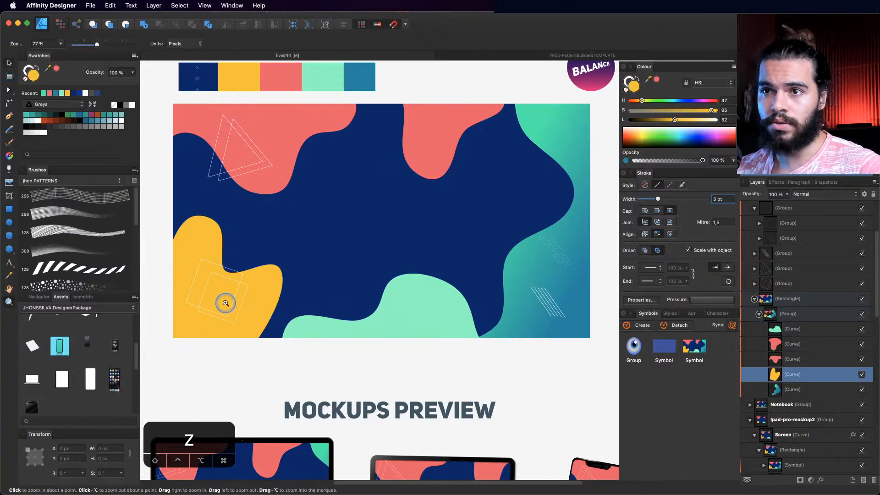
pyautogui.moveTo(226, 303); pyautogui.dragTo(310, 298)
pyautogui.press('space')
pyautogui.moveTo(309, 298); pyautogui.dragTo(269, 318)
pyautogui.press('g')
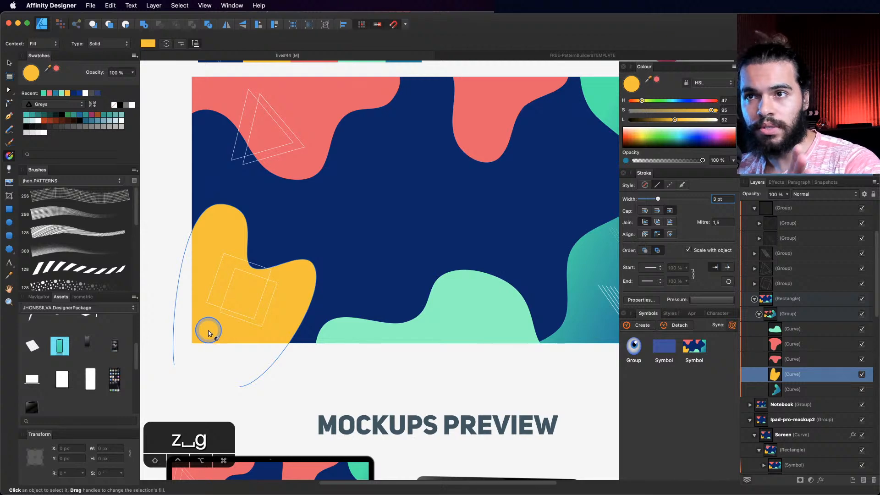
pyautogui.moveTo(260, 263); pyautogui.dragTo(198, 335)
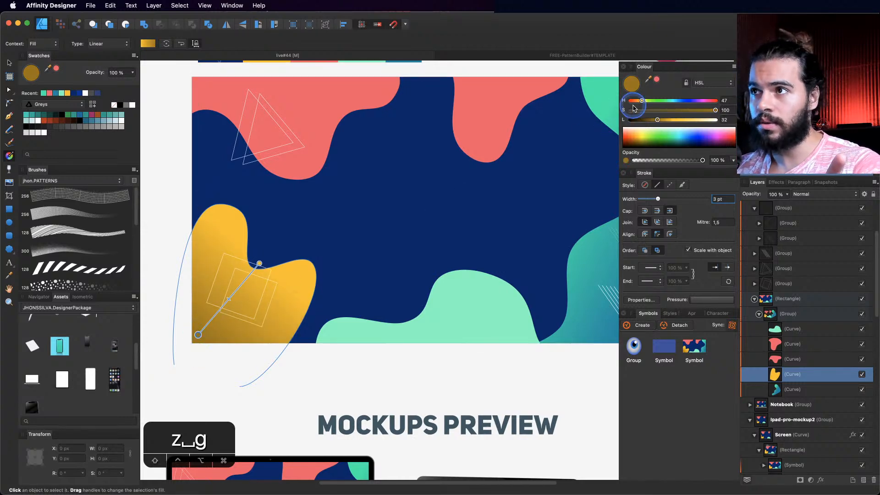
# Step: Set the yellow gradient's corner stop to orange with hue 23, saturation 100 and lightness 59, and deselect the curve
pyautogui.moveTo(641, 100); pyautogui.dragTo(640, 104)
pyautogui.moveTo(657, 120); pyautogui.dragTo(680, 121)
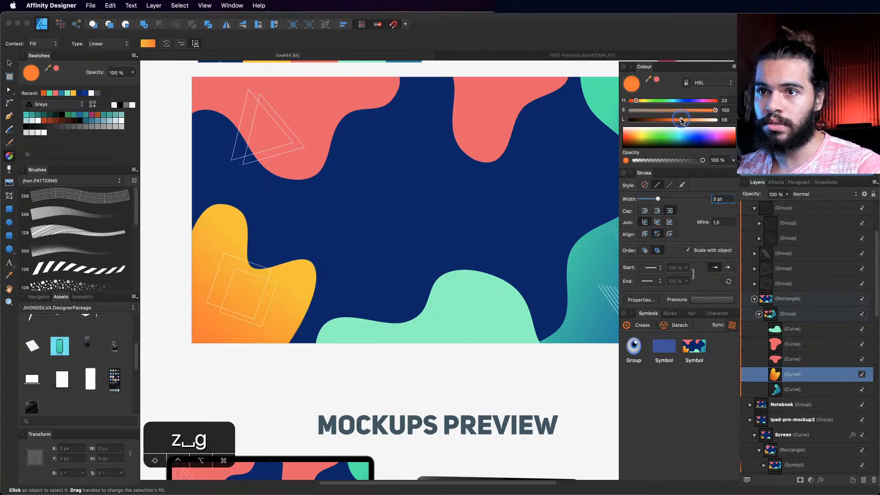
pyautogui.press('Escape')
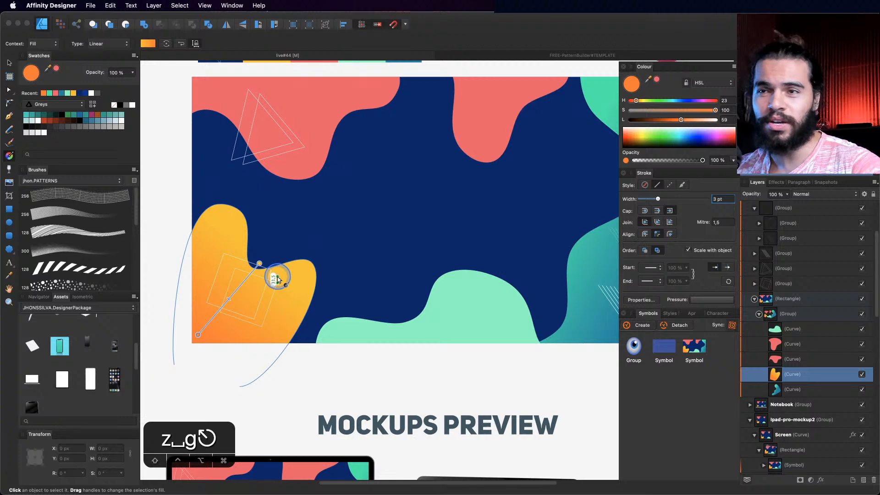
pyautogui.press('Escape')
pyautogui.press('z')
pyautogui.press('v')
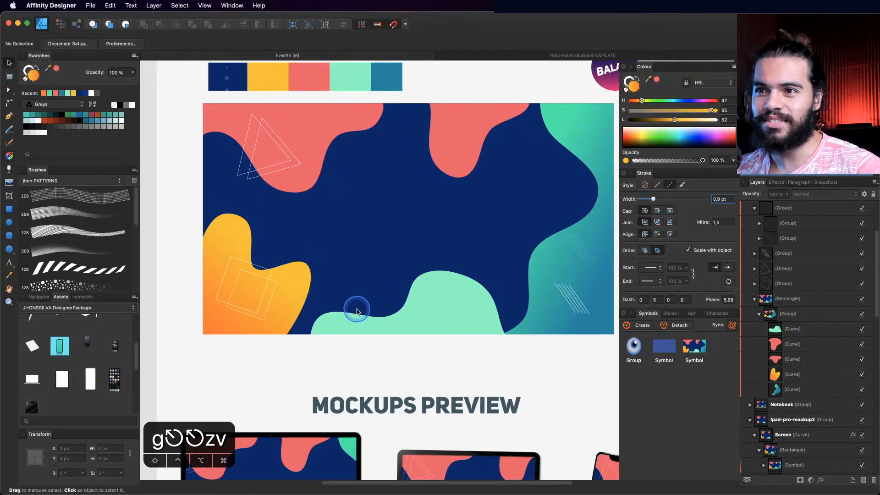
# Step: Select the mint curve and the top-centre coral curve in turn, and check the wallpaper on the device mockups
pyautogui.click(433, 306)
pyautogui.press('z')
pyautogui.click(435, 307)
pyautogui.moveTo(456, 312); pyautogui.dragTo(413, 324)
pyautogui.keyDown('super'); pyautogui.click(416, 322); pyautogui.keyUp('super')
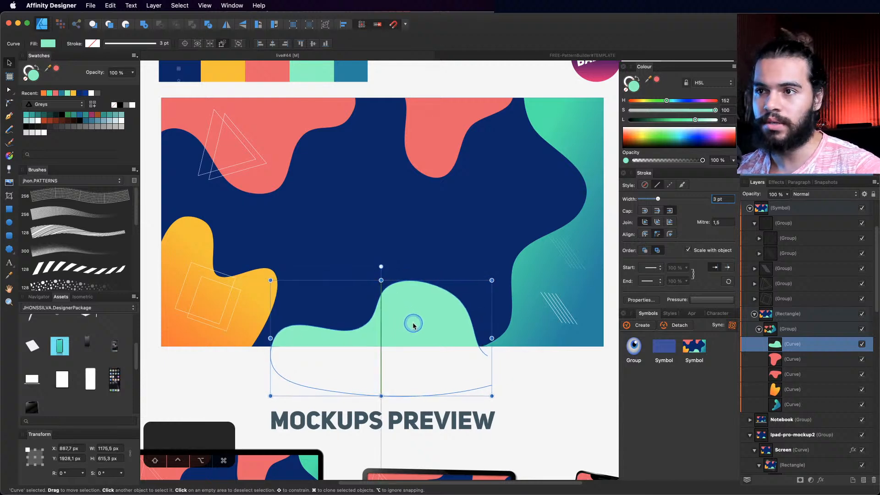
pyautogui.keyDown('super'); pyautogui.click(441, 148); pyautogui.keyUp('super')
pyautogui.moveTo(441, 146); pyautogui.dragTo(437, 169)
pyautogui.press('z')
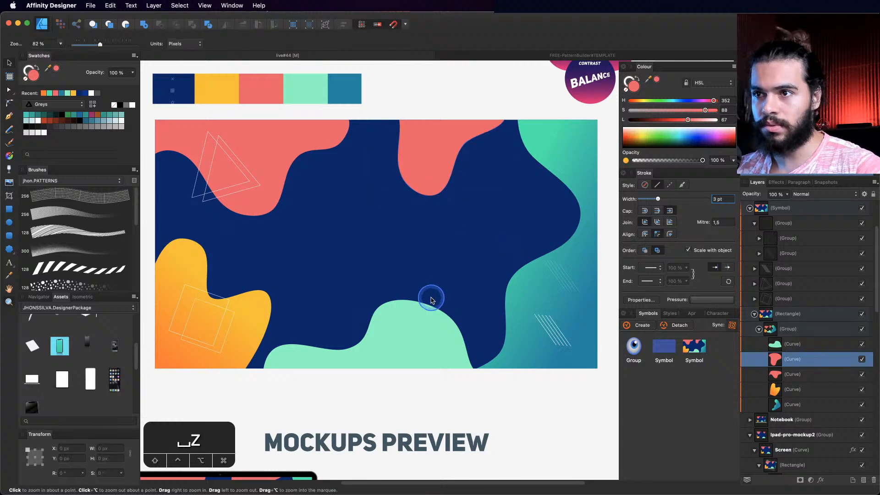
pyautogui.moveTo(431, 298); pyautogui.dragTo(347, 326)
pyautogui.moveTo(347, 326); pyautogui.dragTo(347, 248)
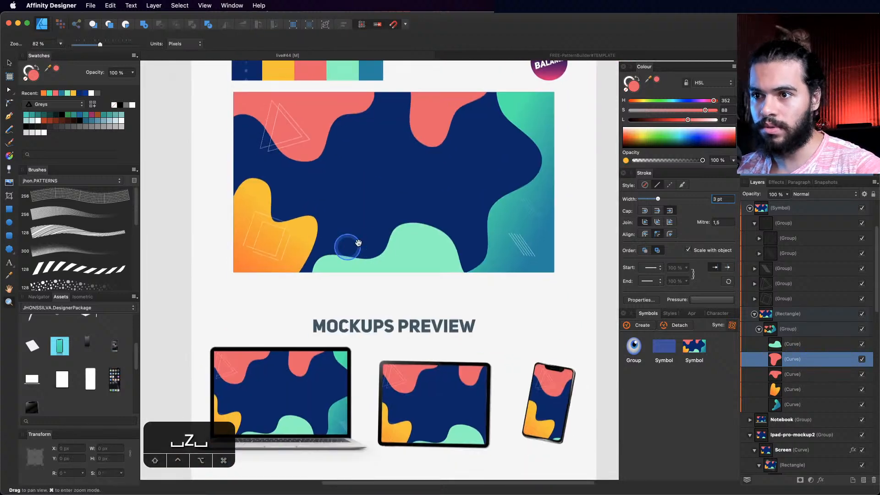
pyautogui.click(420, 226)
pyautogui.press('g')
pyautogui.press('super+z')
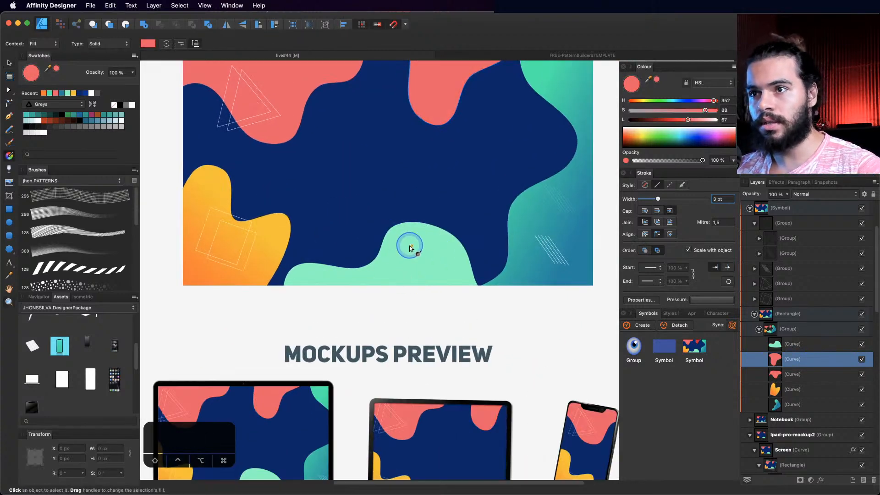
# Step: Apply a vertical linear gradient to the mint curve, running from its crest to just below the wallpaper's lower edge
pyautogui.keyDown('super'); pyautogui.click(412, 248); pyautogui.keyUp('super')
pyautogui.press('g')
pyautogui.moveTo(407, 252)
pyautogui.mouseDown()
pyautogui.moveTo(428, 320)
pyautogui.moveTo(407, 312)
pyautogui.mouseUp()
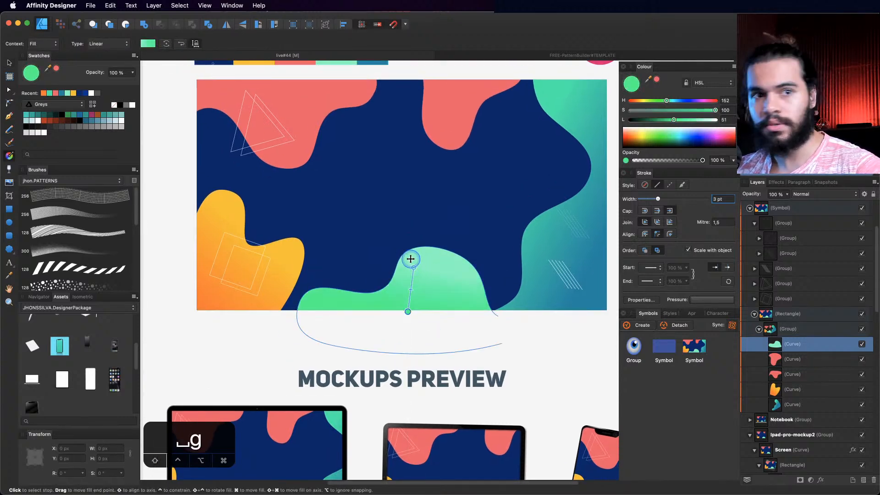
pyautogui.moveTo(410, 259); pyautogui.dragTo(408, 255)
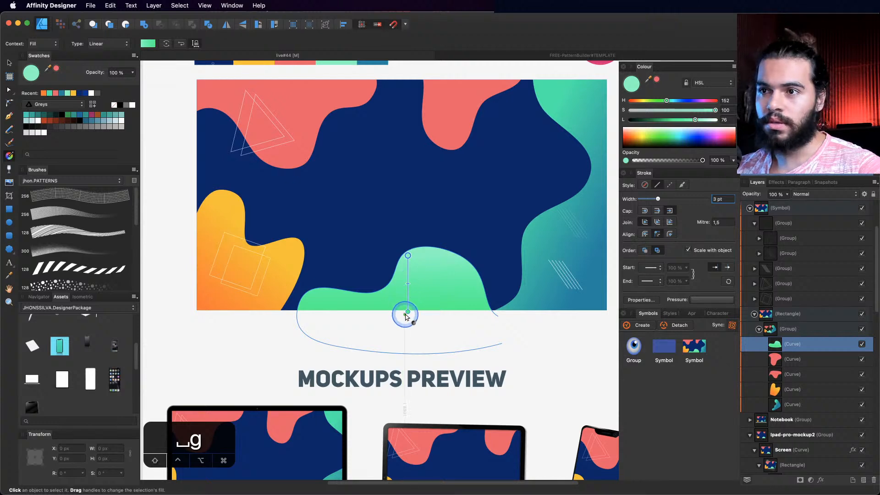
pyautogui.moveTo(407, 312)
pyautogui.mouseDown()
pyautogui.moveTo(394, 314)
pyautogui.moveTo(409, 314)
pyautogui.mouseUp()
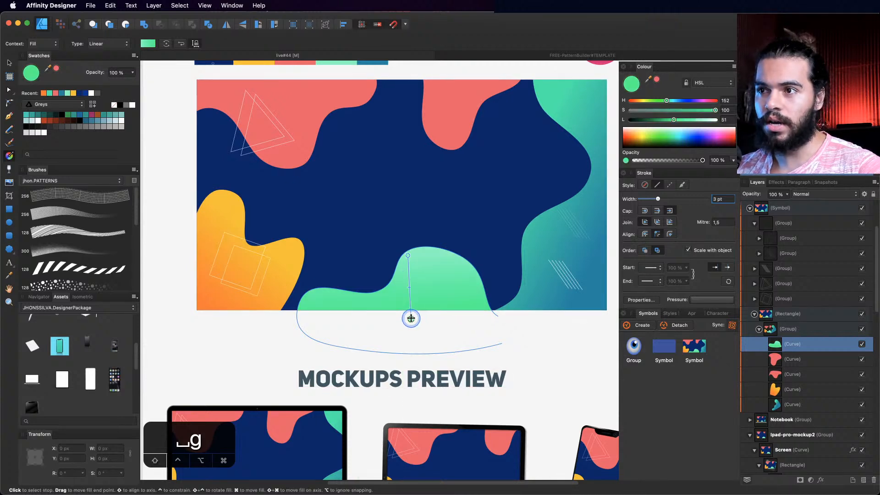
# Step: Narrow the mint curve slightly, and move its lower-left node outward and adjust that node's handle
pyautogui.press('z')
pyautogui.press('v')
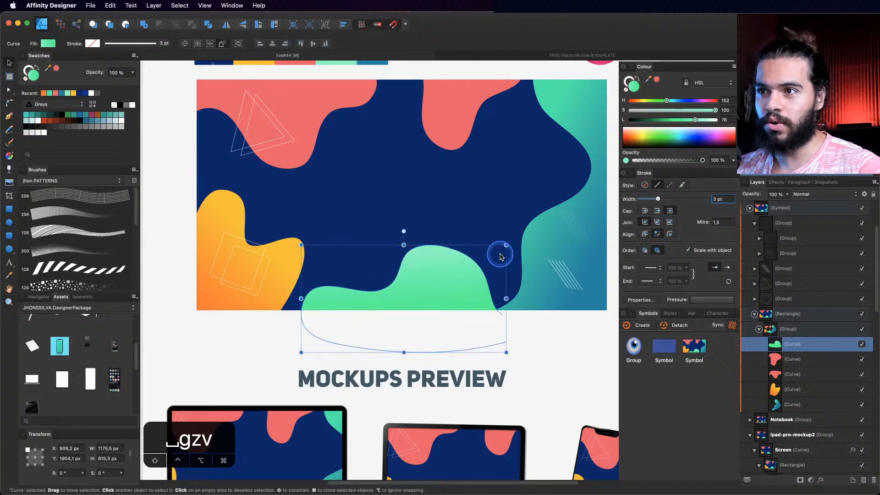
pyautogui.moveTo(505, 244)
pyautogui.mouseDown()
pyautogui.moveTo(488, 244)
pyautogui.moveTo(495, 248)
pyautogui.mouseUp()
pyautogui.press('a')
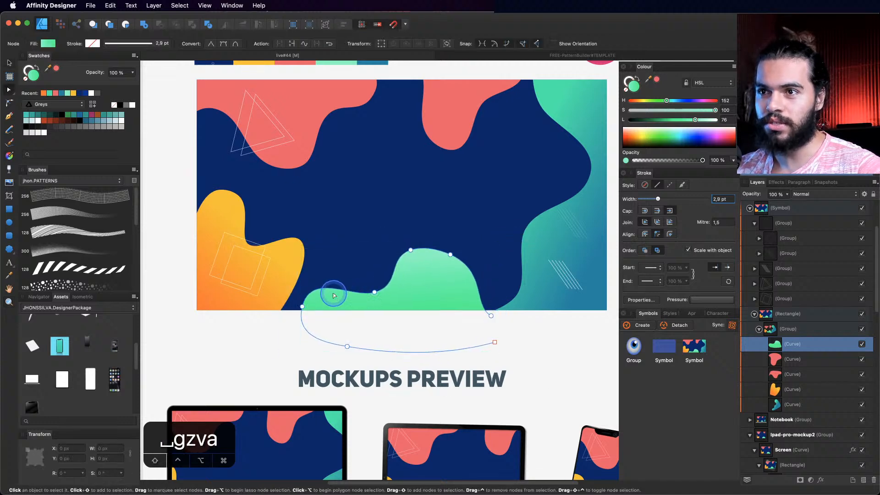
pyautogui.click(298, 313)
pyautogui.moveTo(307, 278); pyautogui.dragTo(311, 275)
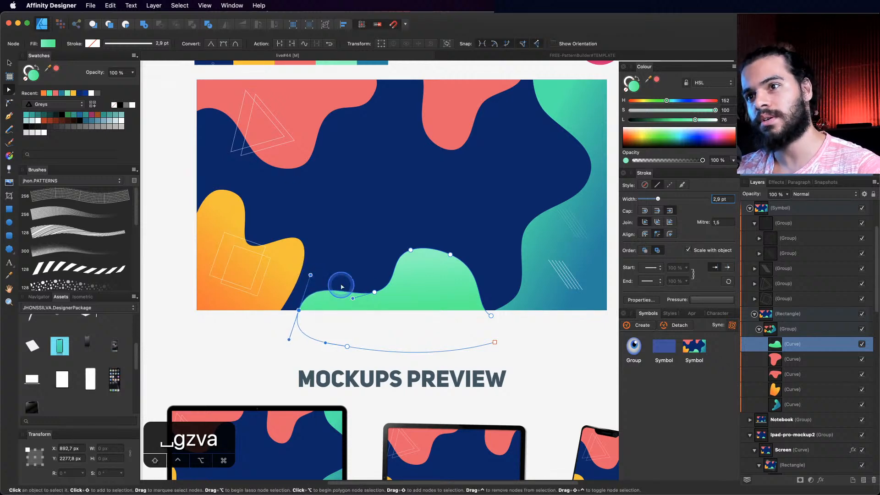
# Step: Move the mint curve's lower-right end node outward and shift the node right of its crest up and left
pyautogui.press('z')
pyautogui.press('a')
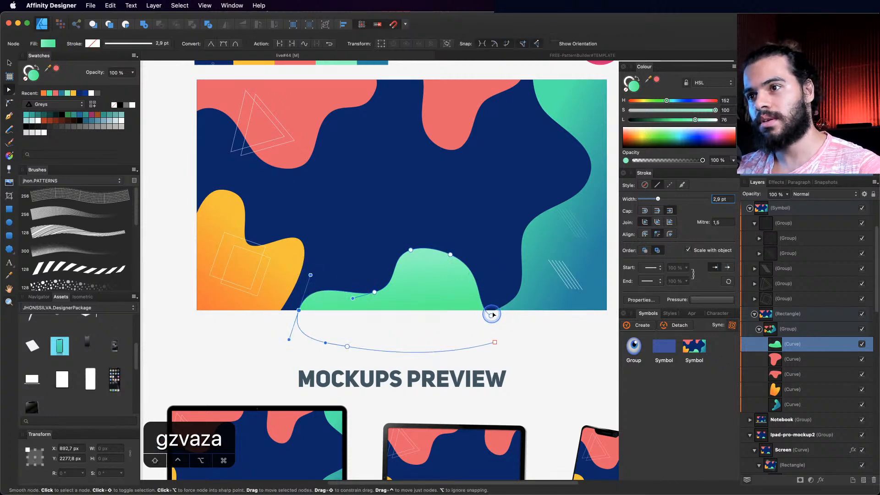
pyautogui.moveTo(492, 314)
pyautogui.mouseDown()
pyautogui.moveTo(498, 307)
pyautogui.moveTo(498, 317)
pyautogui.mouseUp()
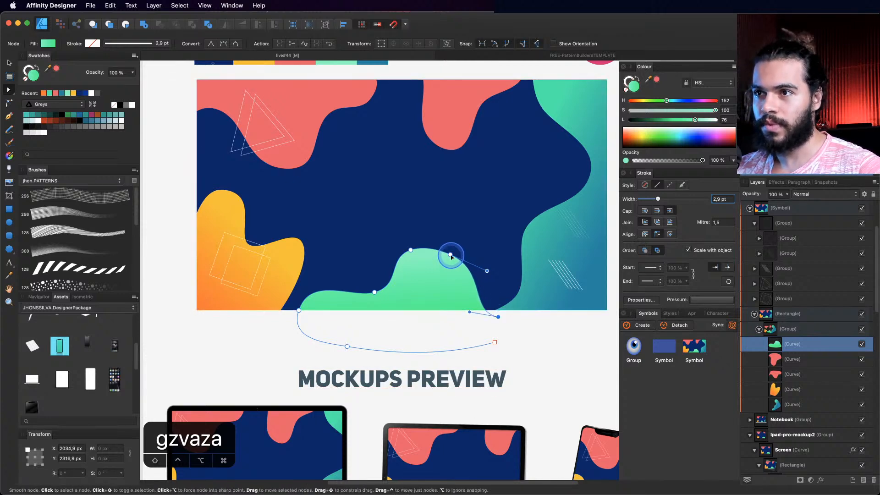
pyautogui.moveTo(451, 257); pyautogui.dragTo(441, 252)
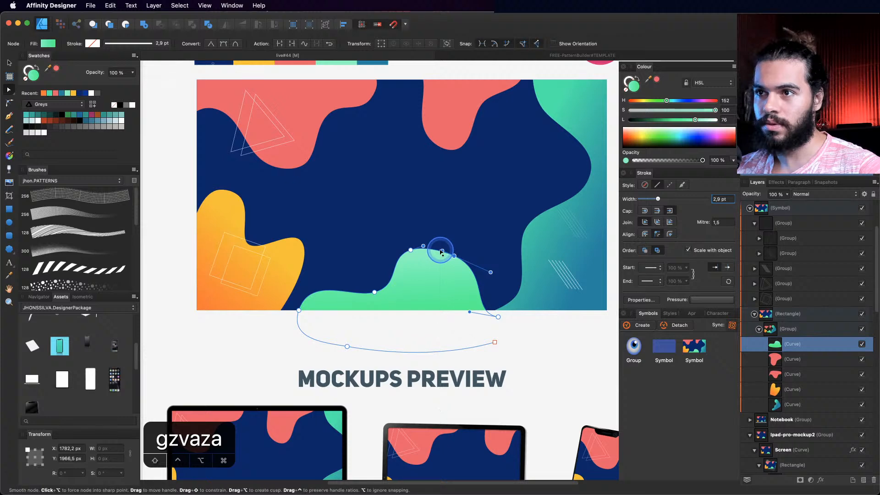
pyautogui.press('z')
pyautogui.click(441, 252)
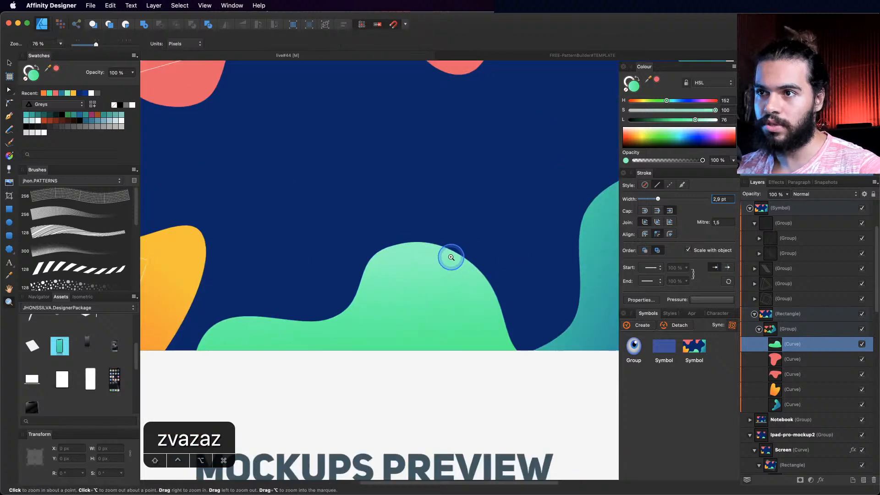
pyautogui.moveTo(415, 226); pyautogui.dragTo(295, 243)
pyautogui.moveTo(369, 188); pyautogui.dragTo(349, 252)
pyautogui.moveTo(300, 151); pyautogui.dragTo(345, 169)
# Step: Apply a diagonal linear gradient to the top-left coral curve, with its upper end just above the wallpaper
pyautogui.press('v')
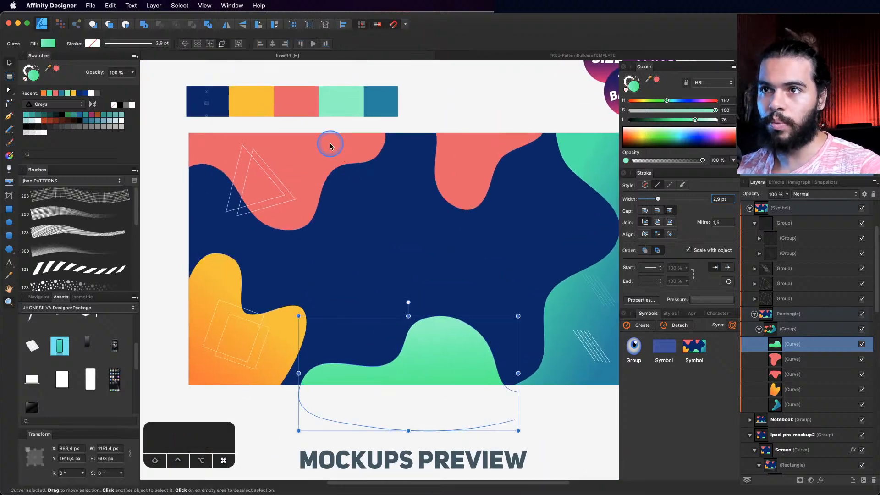
pyautogui.click(331, 144)
pyautogui.press('g')
pyautogui.moveTo(270, 154); pyautogui.dragTo(332, 193)
pyautogui.moveTo(270, 154); pyautogui.dragTo(272, 128)
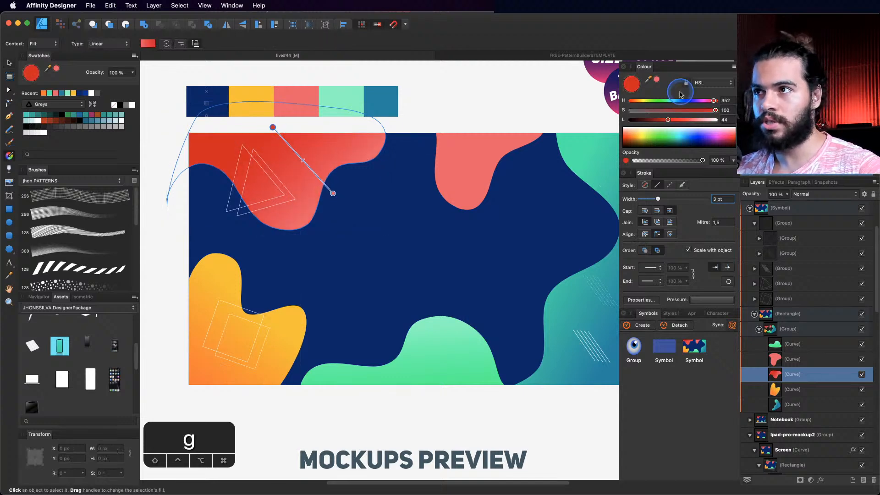
# Step: Set the top-left curve's upper gradient stop to pink with hue 322, saturation 100 and lightness 51, and lengthen the gradient at both ends
pyautogui.moveTo(711, 101); pyautogui.dragTo(675, 121)
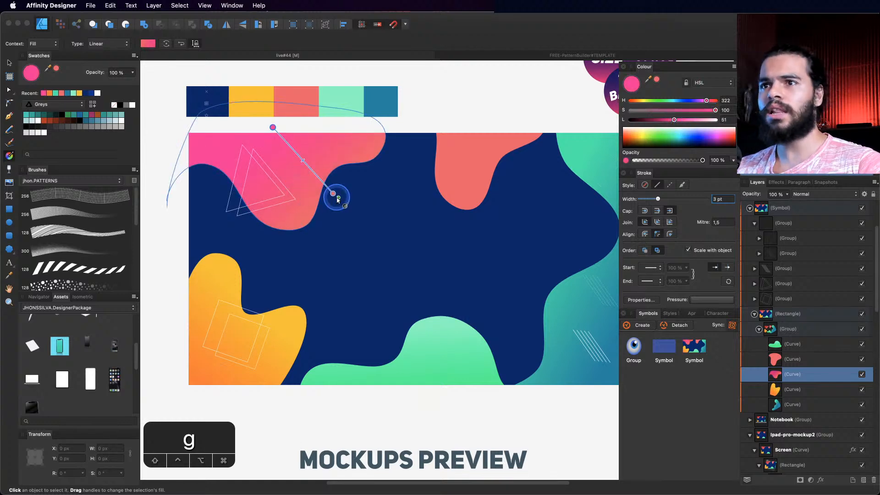
pyautogui.click(323, 201)
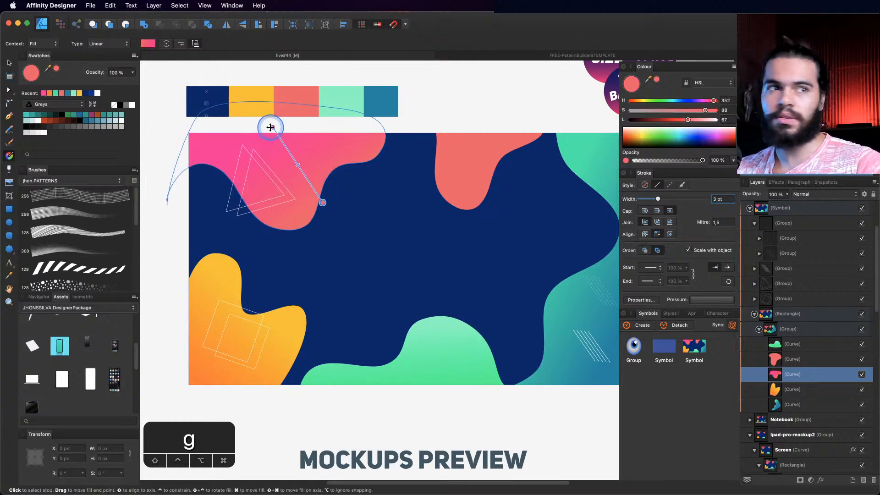
pyautogui.moveTo(268, 132); pyautogui.dragTo(250, 95)
# Step: Shift the top-centre coral curve left to X 1440 px and widen it to about 711 px
pyautogui.press('v')
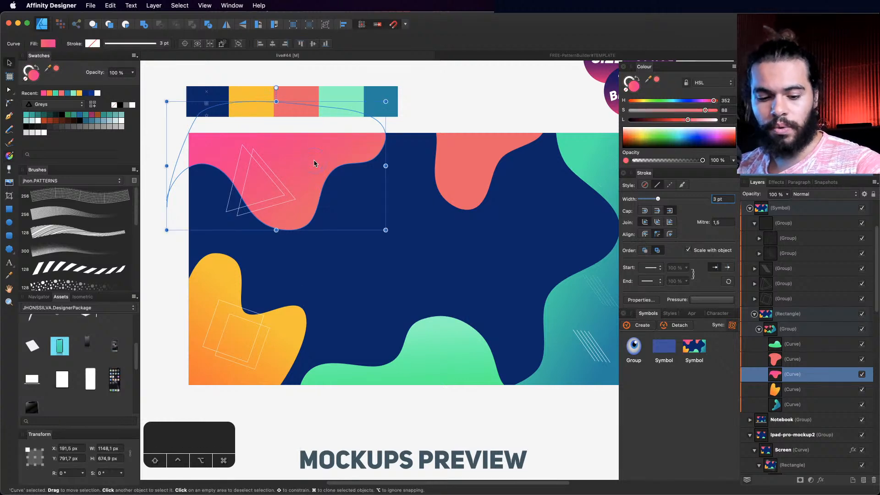
pyautogui.click(463, 165)
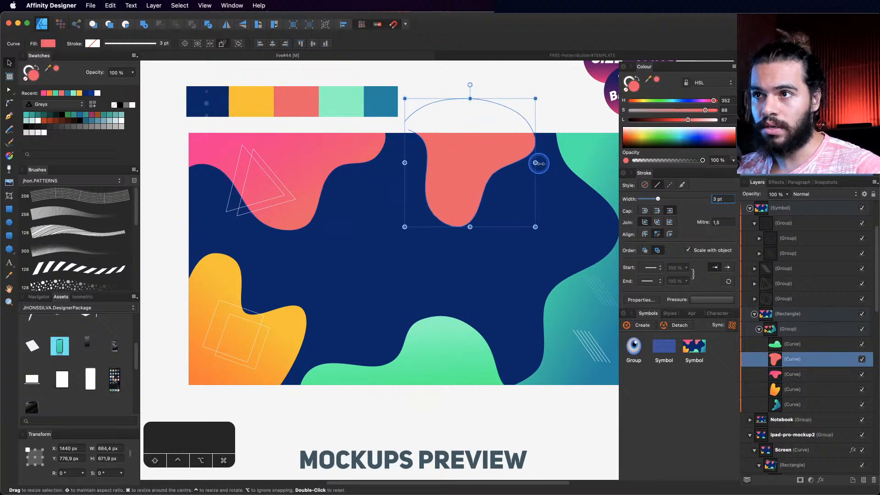
pyautogui.moveTo(539, 163); pyautogui.dragTo(542, 163)
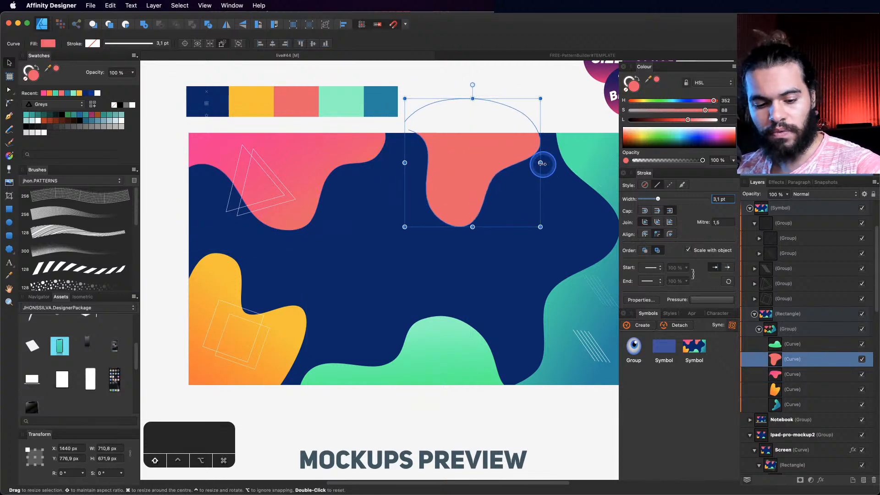
# Step: Paste the pink-to-coral style onto the top-centre curve and move its gradient start to above the curve's upper-right side
pyautogui.press('super+shift+v')
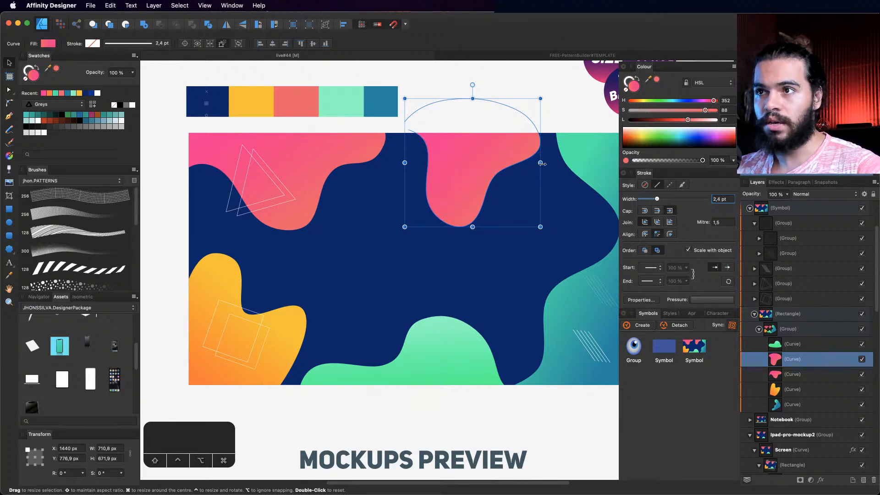
pyautogui.press('g')
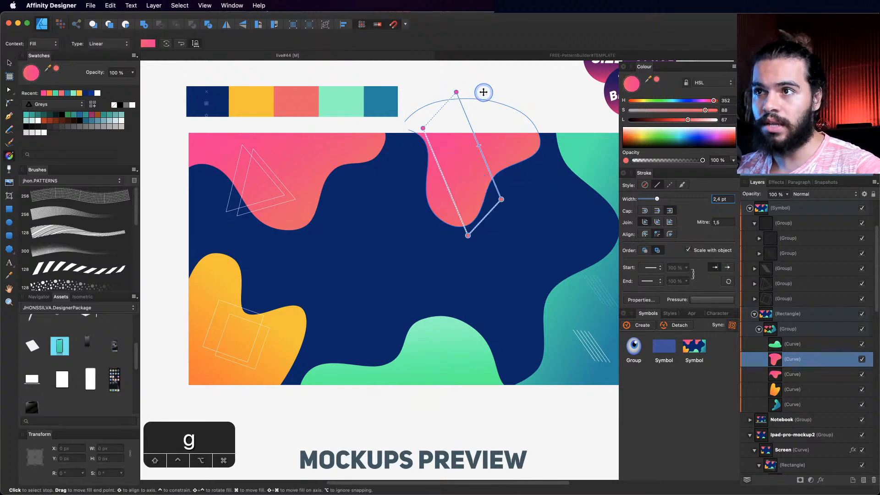
pyautogui.moveTo(483, 92)
pyautogui.mouseDown()
pyautogui.moveTo(460, 111)
pyautogui.moveTo(476, 87)
pyautogui.moveTo(515, 90)
pyautogui.mouseUp()
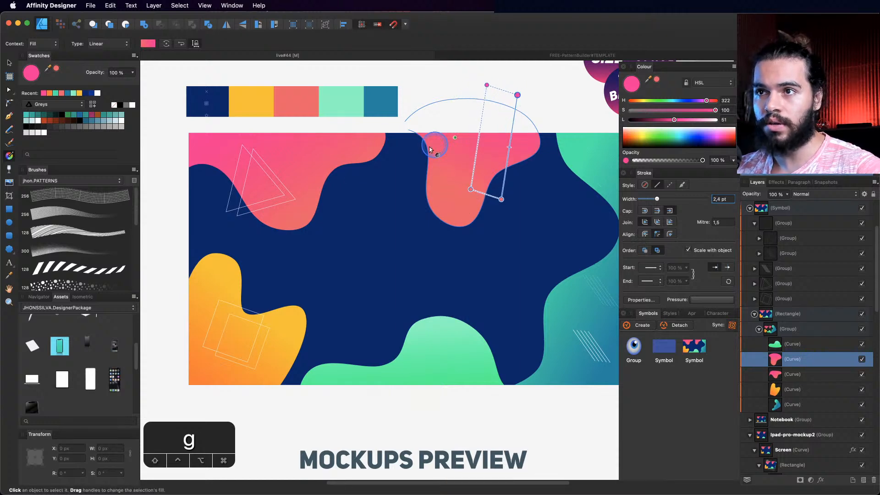
# Step: Examine the recoloured wallpaper and its appearance on the laptop, tablet and phone mockups
pyautogui.press('z')
pyautogui.click(319, 178)
pyautogui.press('space')
pyautogui.moveTo(542, 167); pyautogui.dragTo(412, 195)
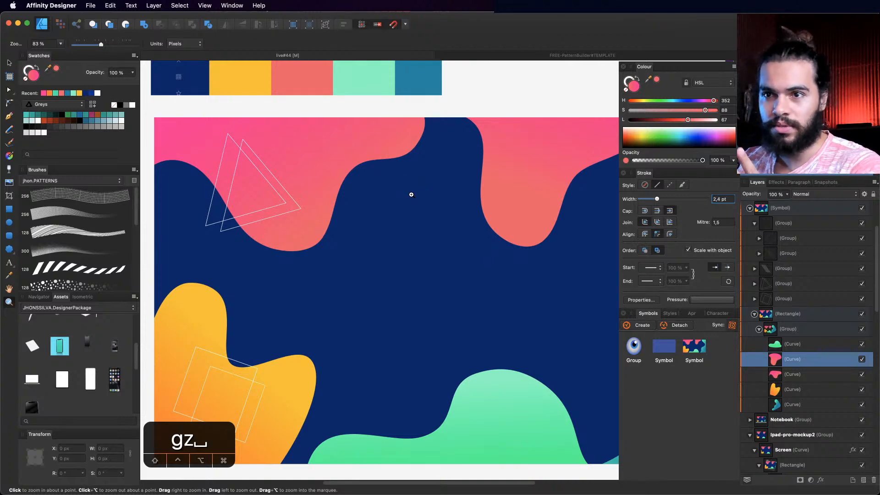
pyautogui.moveTo(411, 195); pyautogui.dragTo(304, 249)
pyautogui.press('space')
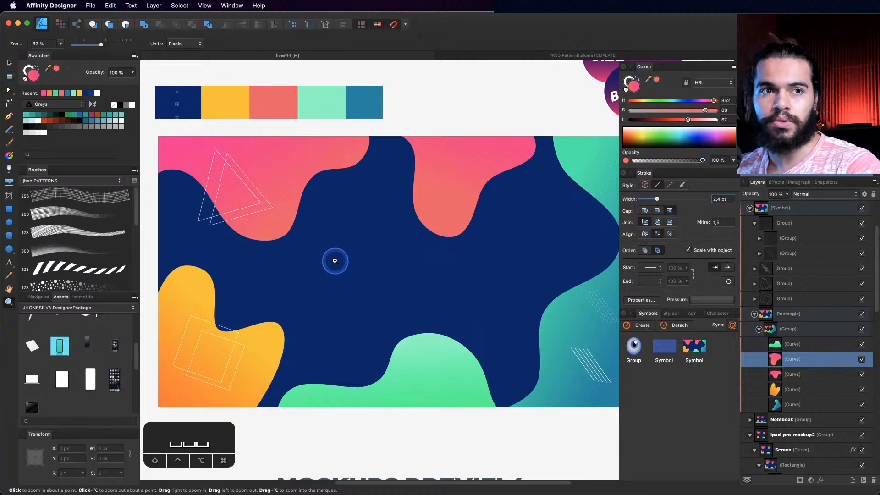
pyautogui.moveTo(335, 261); pyautogui.dragTo(319, 265)
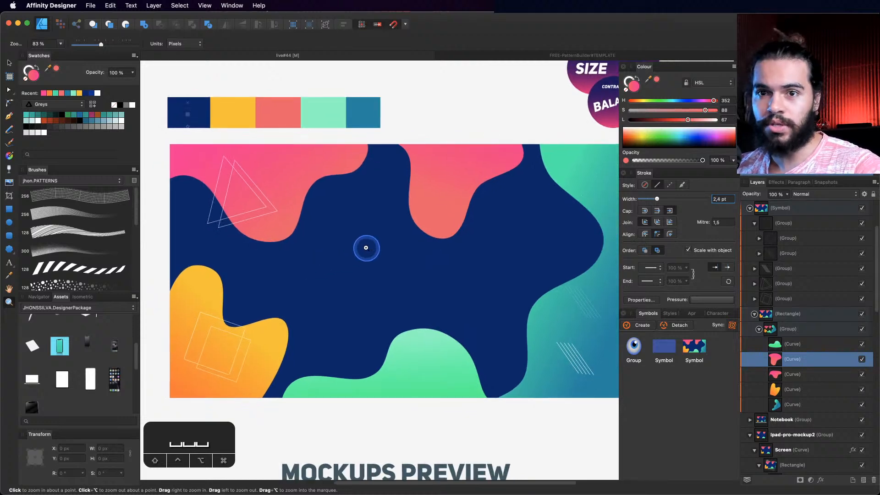
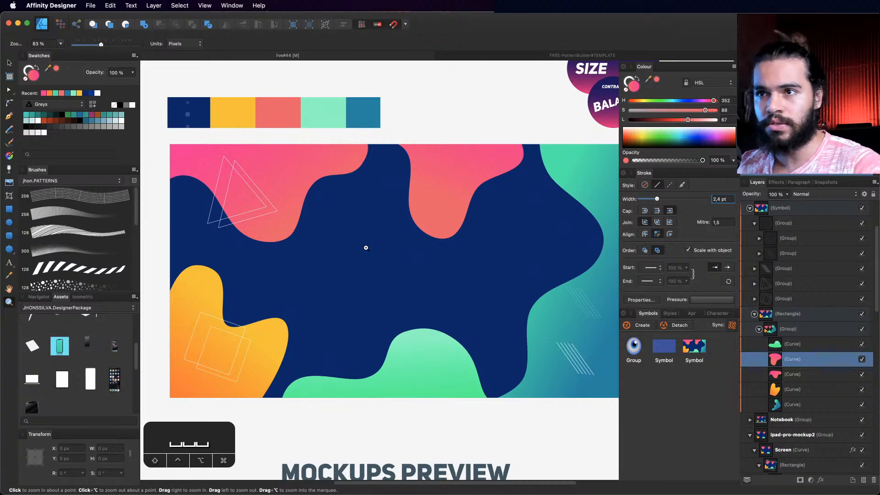
pyautogui.moveTo(366, 248); pyautogui.dragTo(295, 275)
pyautogui.moveTo(239, 206); pyautogui.dragTo(281, 192)
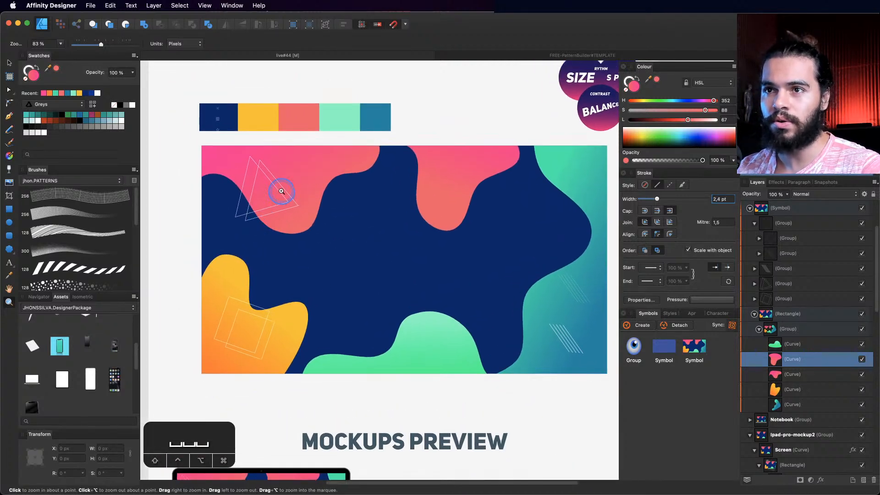
pyautogui.moveTo(328, 236); pyautogui.dragTo(314, 145)
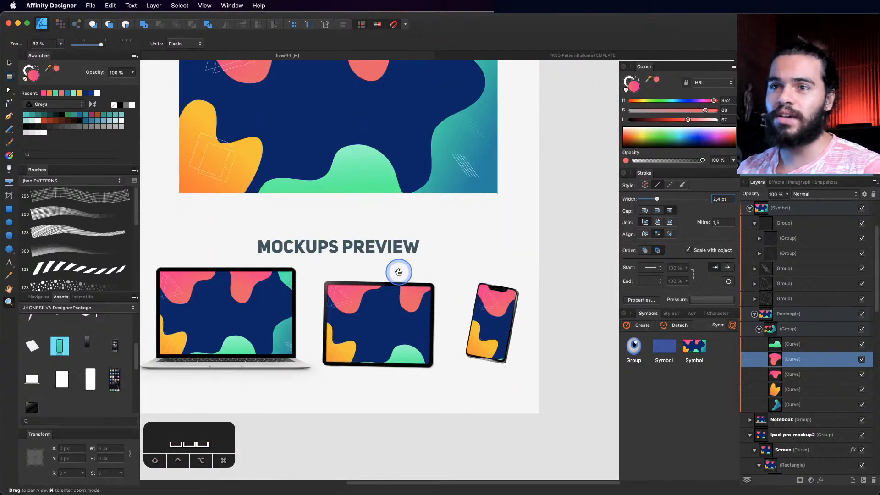
pyautogui.moveTo(398, 272); pyautogui.dragTo(431, 346)
pyautogui.moveTo(392, 243)
pyautogui.mouseDown()
pyautogui.moveTo(398, 297)
pyautogui.moveTo(386, 238)
pyautogui.mouseUp()
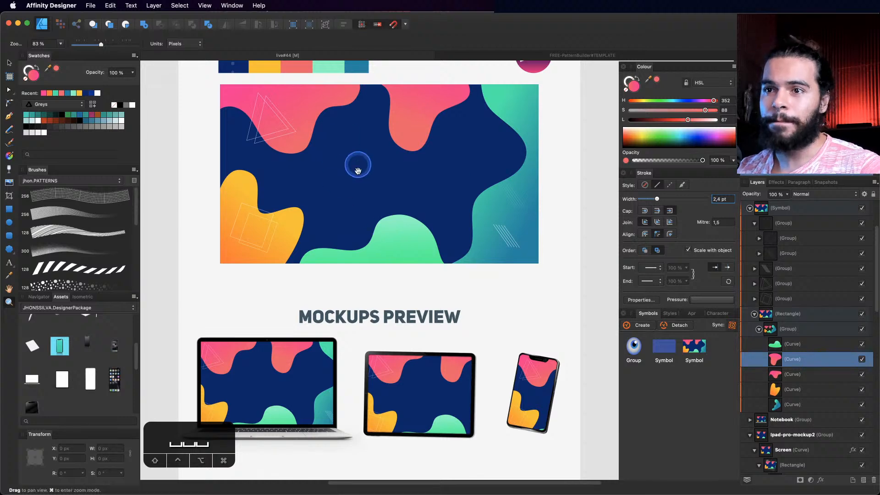
pyautogui.moveTo(358, 167); pyautogui.dragTo(370, 88)
pyautogui.moveTo(234, 323); pyautogui.dragTo(295, 248)
pyautogui.moveTo(472, 247); pyautogui.dragTo(163, 251)
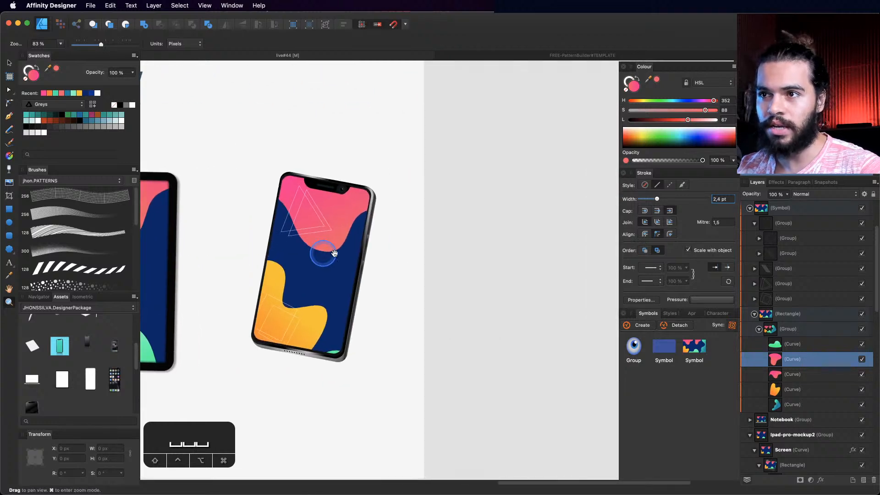
pyautogui.moveTo(301, 249); pyautogui.dragTo(430, 248)
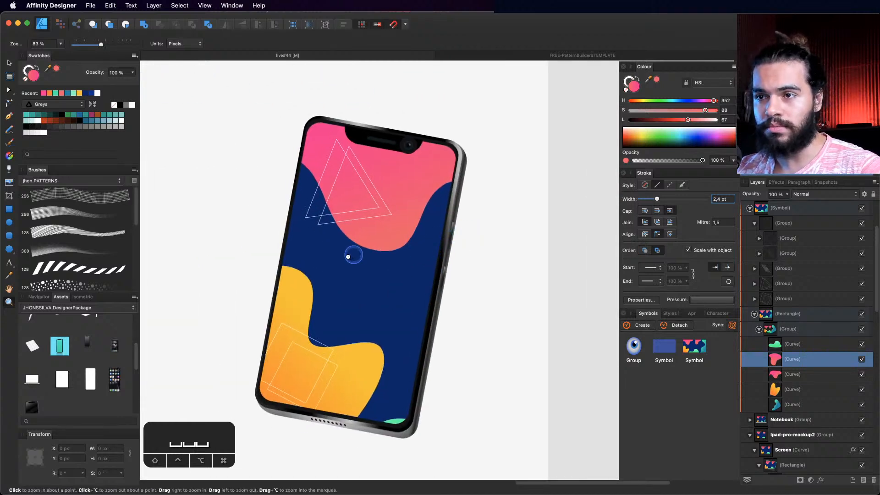
# Step: Select the wallpaper symbol inside the MOBILE-PHONE group's screen and shift it slightly to the right
pyautogui.moveTo(348, 256); pyautogui.dragTo(312, 259)
pyautogui.press('v')
pyautogui.click(407, 263)
pyautogui.scroll(-5, 782, 391)
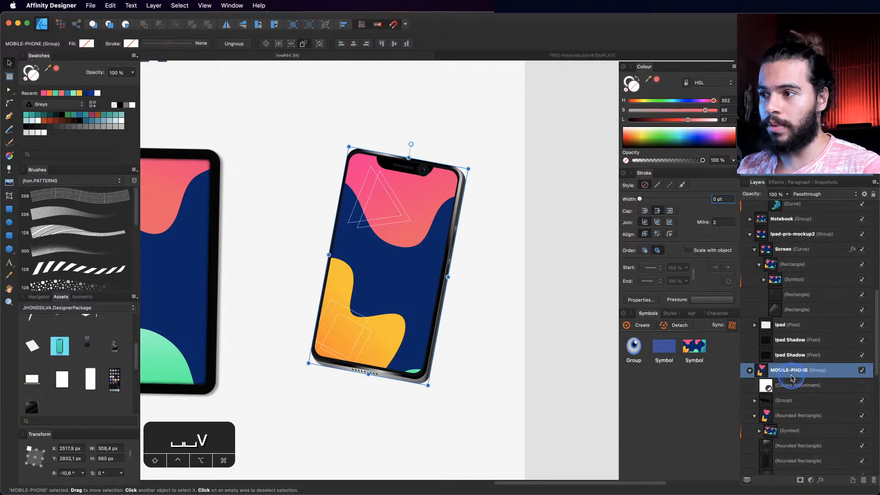
pyautogui.click(783, 420)
pyautogui.moveTo(500, 308); pyautogui.dragTo(611, 310)
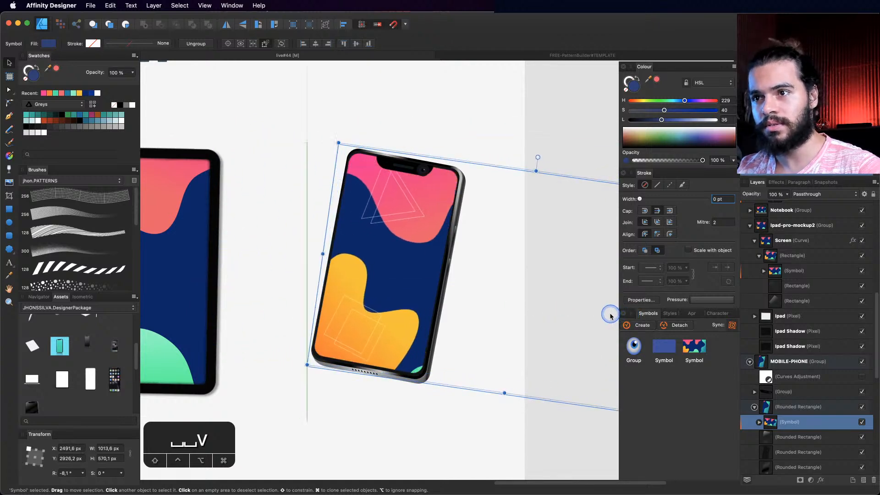
# Step: Apply a linear gradient to the navy background rectangle, running diagonally from the top-centre curve to the yellow curve's lower edge
pyautogui.press('z')
pyautogui.moveTo(400, 255); pyautogui.dragTo(280, 264)
pyautogui.moveTo(305, 131); pyautogui.dragTo(363, 254)
pyautogui.press('v')
pyautogui.click(364, 252)
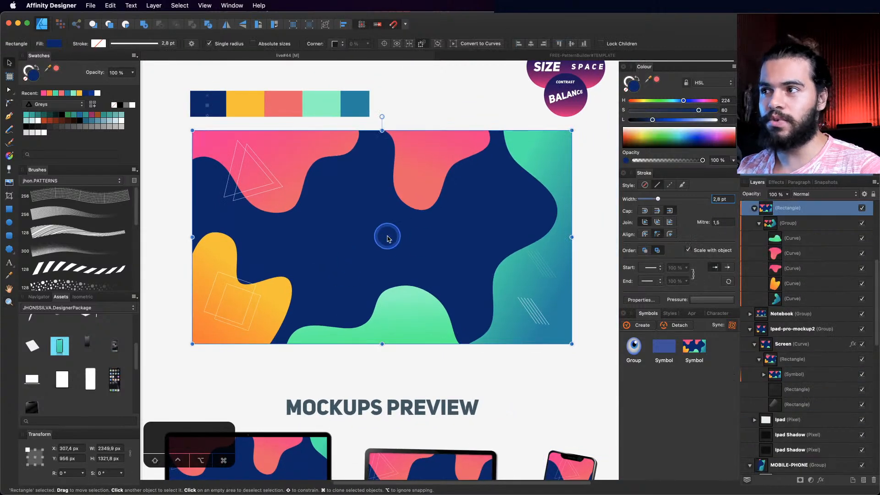
pyautogui.moveTo(437, 247); pyautogui.dragTo(421, 262)
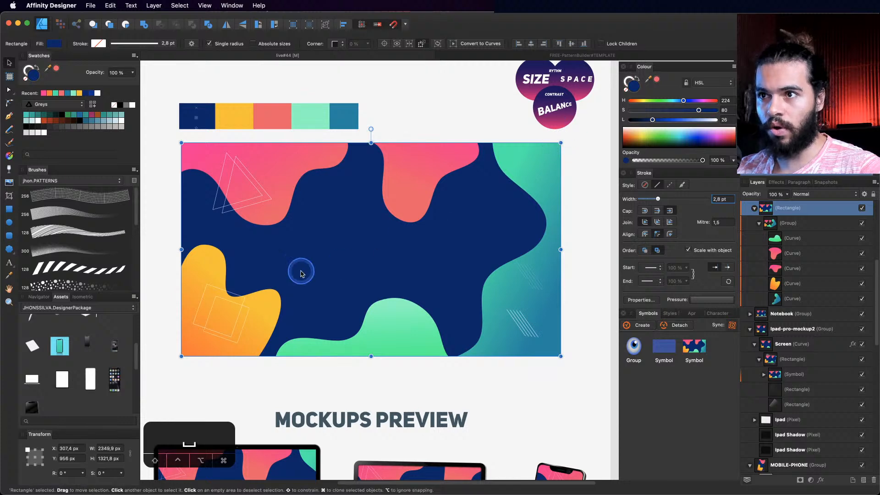
pyautogui.press('g')
pyautogui.moveTo(400, 153); pyautogui.dragTo(265, 334)
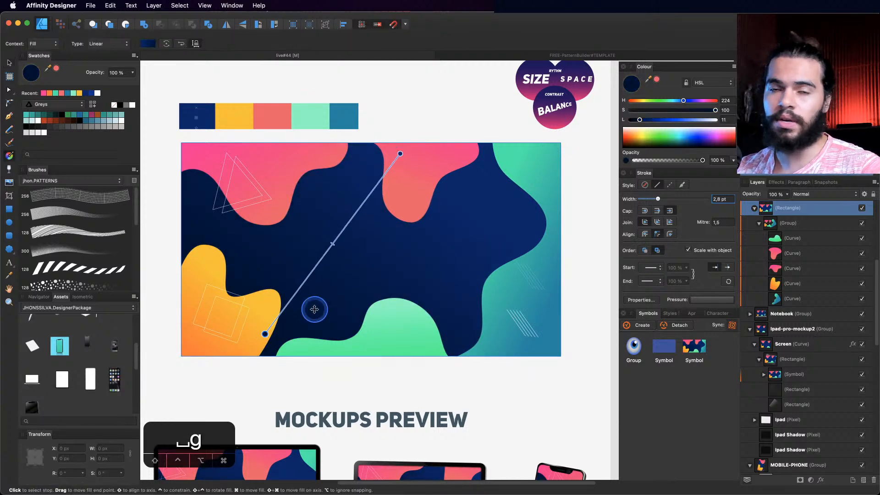
# Step: Brighten the background gradient's lower-left colour stop by setting its lightness to 44
pyautogui.moveTo(649, 121); pyautogui.dragTo(669, 123)
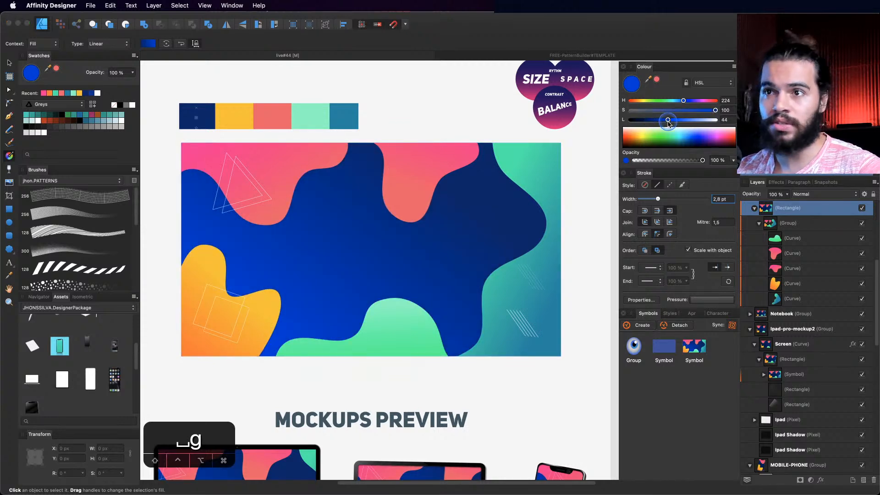
pyautogui.moveTo(668, 123); pyautogui.dragTo(667, 123)
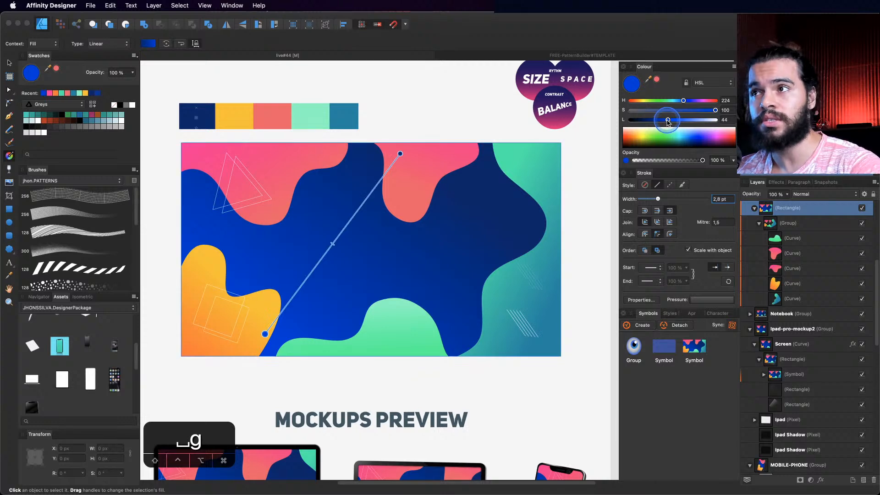
pyautogui.press('z')
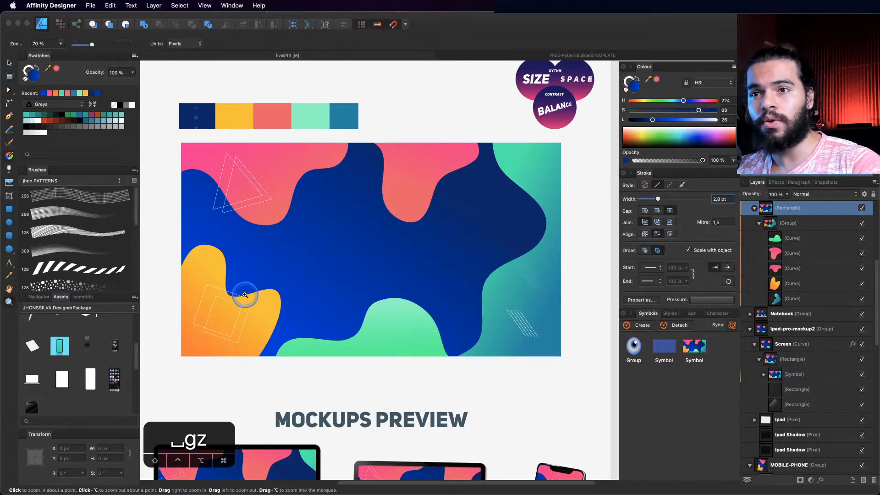
pyautogui.moveTo(243, 295); pyautogui.dragTo(320, 292)
pyautogui.moveTo(284, 264); pyautogui.dragTo(216, 287)
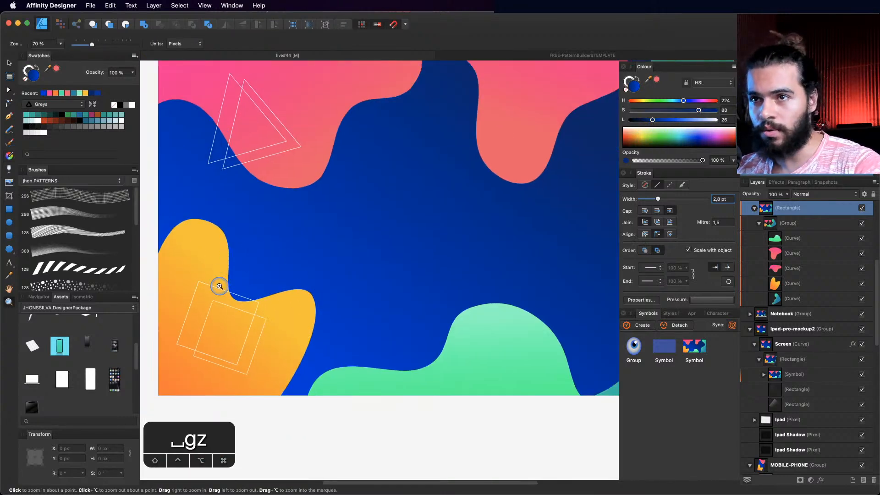
# Step: Extend the background gradient from outside the wallpaper's lower-left corner to the top edge beside the green curve
pyautogui.press('g')
pyautogui.moveTo(298, 294); pyautogui.dragTo(292, 324)
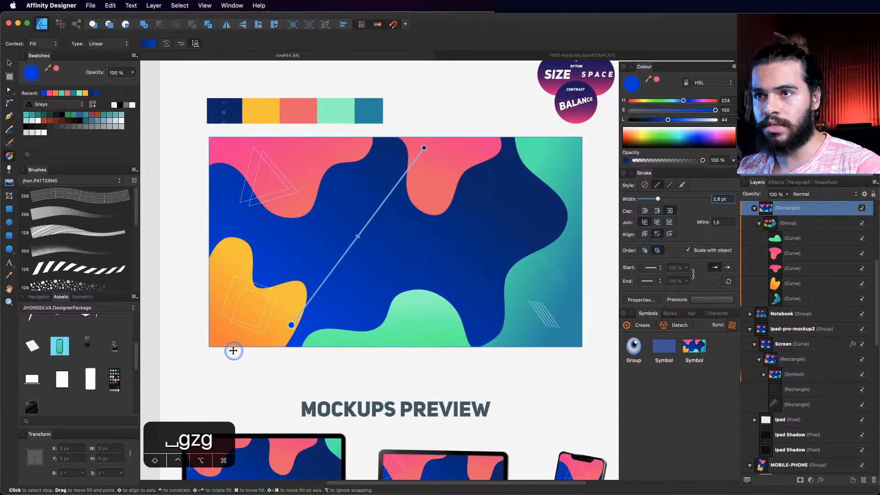
pyautogui.moveTo(234, 350); pyautogui.dragTo(234, 352)
pyautogui.moveTo(422, 146); pyautogui.dragTo(517, 141)
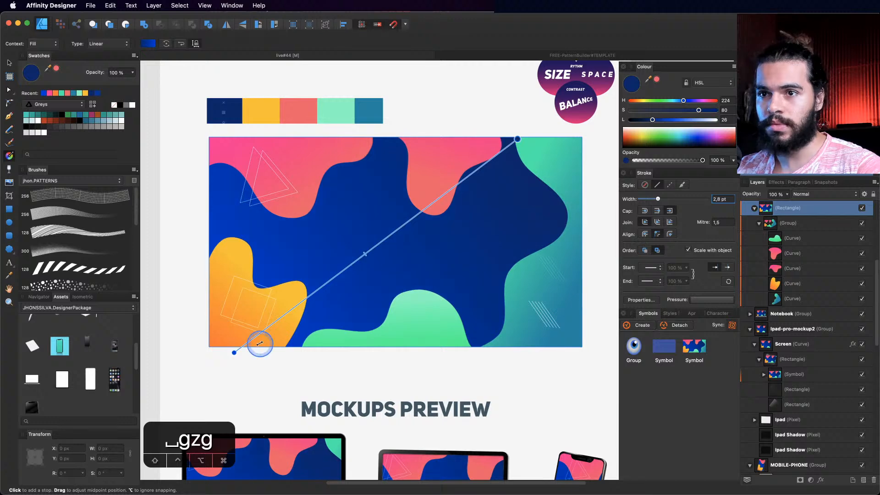
pyautogui.moveTo(229, 351); pyautogui.dragTo(187, 347)
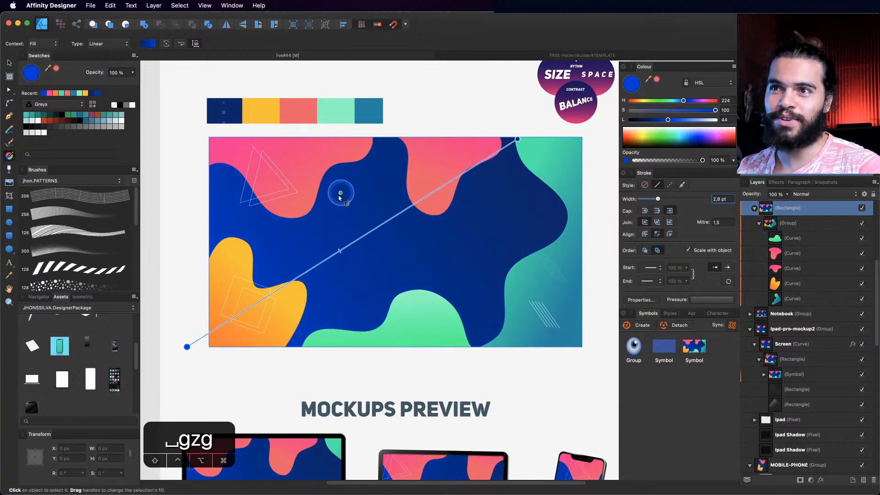
# Step: Move the double-triangle outline group up and left, close to the wallpaper's upper-left corner
pyautogui.press('z')
pyautogui.moveTo(305, 187); pyautogui.dragTo(337, 184)
pyautogui.press('space')
pyautogui.press('v')
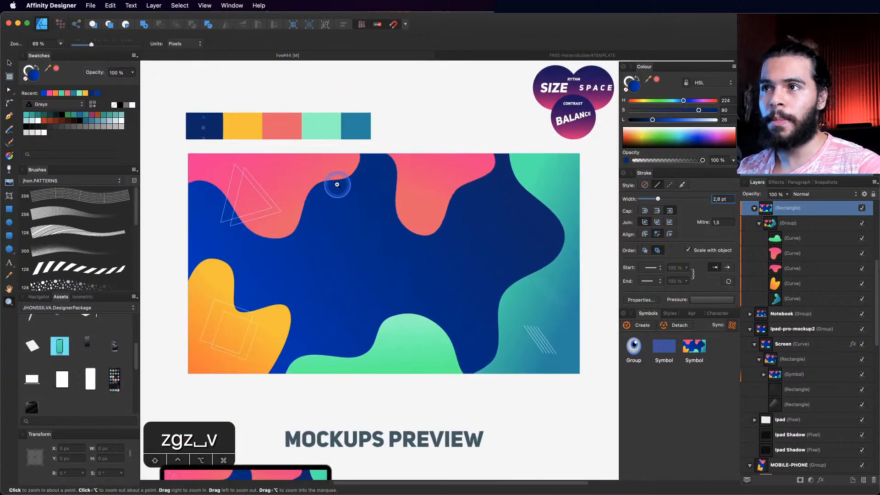
pyautogui.press('space')
pyautogui.moveTo(306, 232)
pyautogui.mouseDown()
pyautogui.moveTo(294, 237)
pyautogui.moveTo(298, 226)
pyautogui.mouseUp()
pyautogui.press('space')
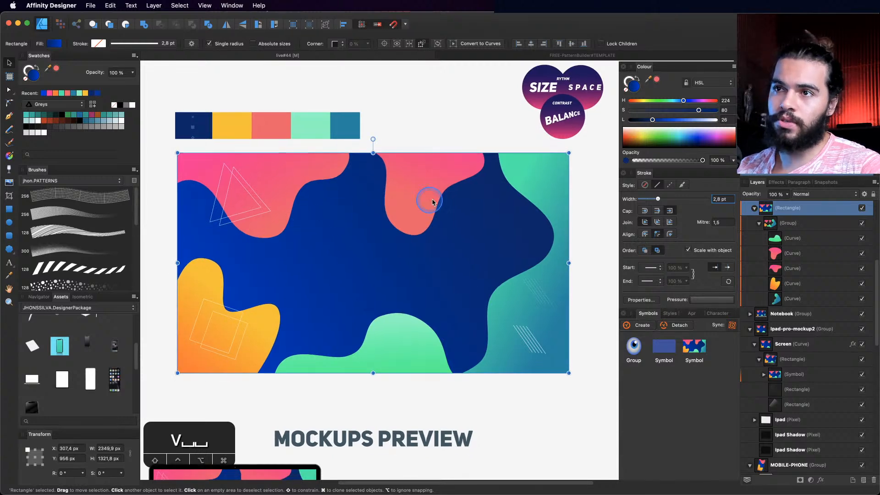
pyautogui.click(250, 200)
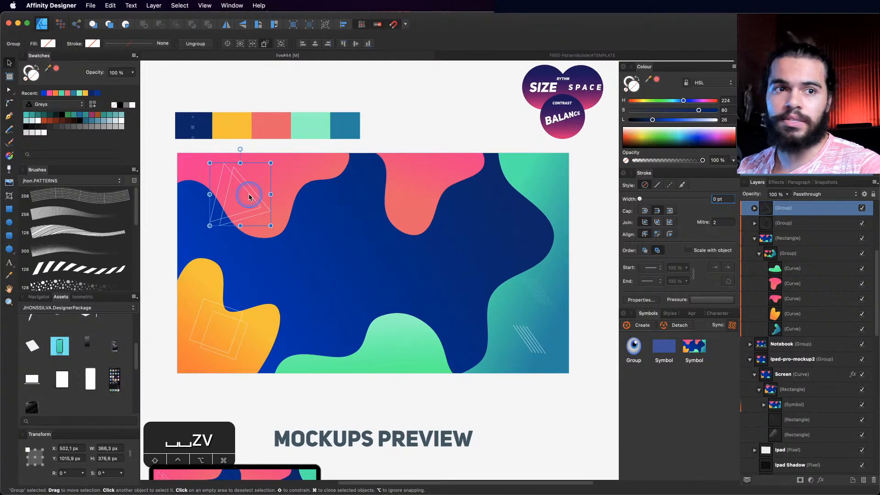
pyautogui.moveTo(243, 205); pyautogui.dragTo(219, 196)
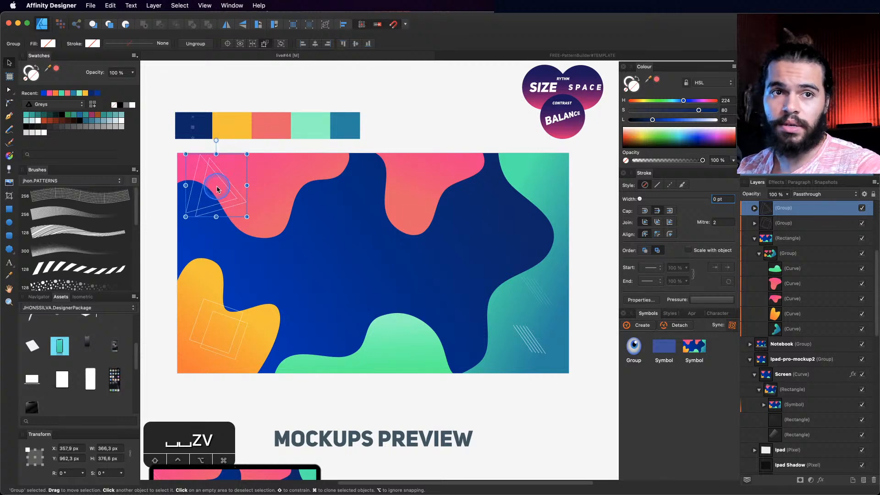
pyautogui.click(288, 191)
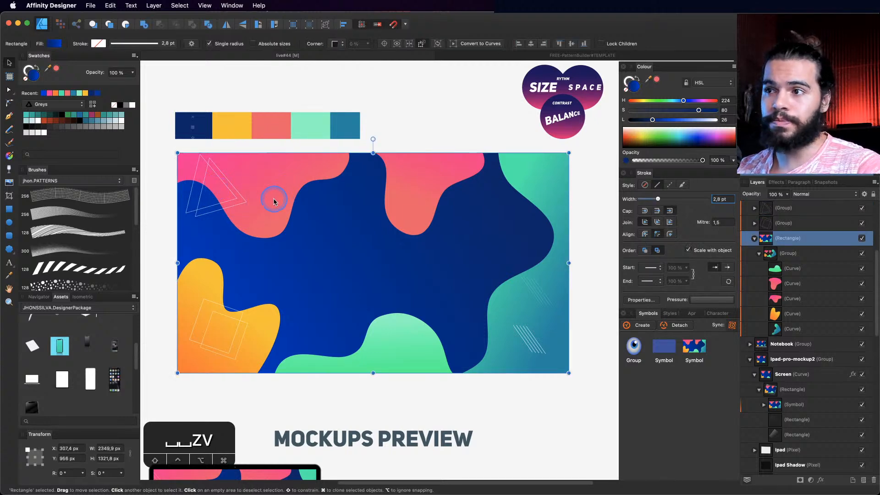
# Step: Enlarge and rotate the parallel-line group in the wallpaper's lower-right corner so its lines rise to the right, close to the right edge
pyautogui.click(531, 334)
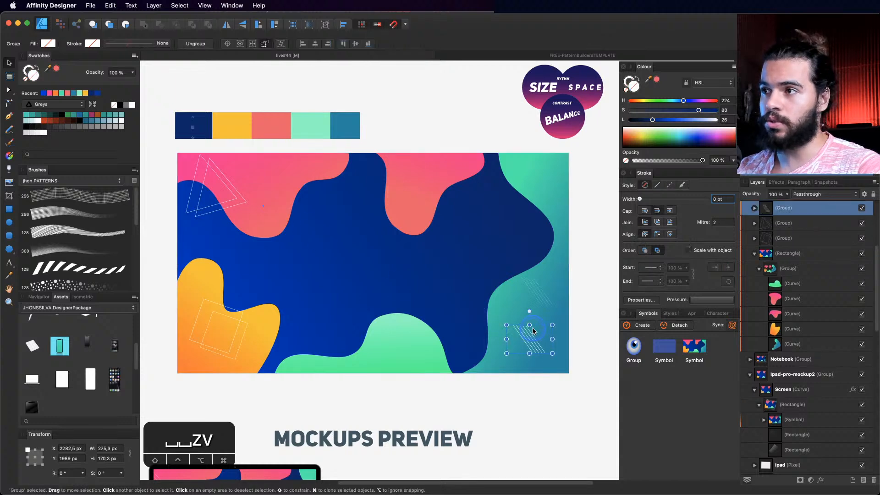
pyautogui.moveTo(530, 309); pyautogui.dragTo(555, 278)
pyautogui.press('z')
pyautogui.press('v')
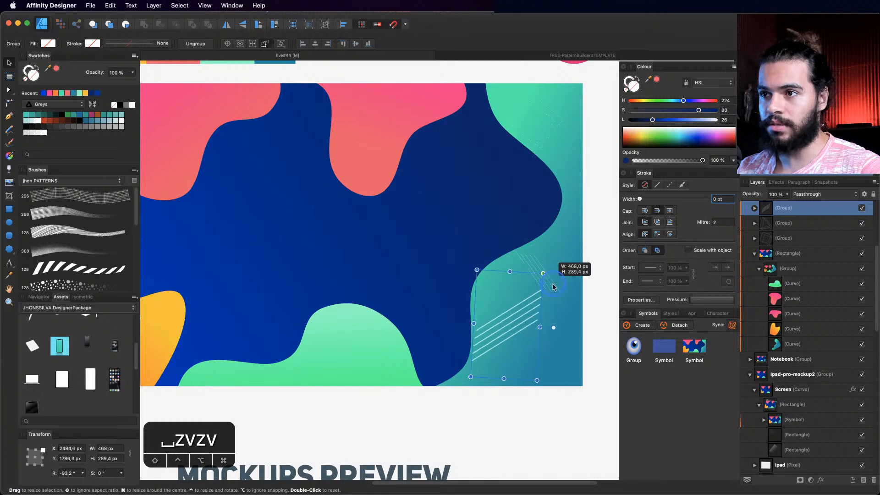
pyautogui.moveTo(502, 338); pyautogui.dragTo(456, 309)
pyautogui.press('z')
pyautogui.press('space')
pyautogui.press('v')
pyautogui.press('z')
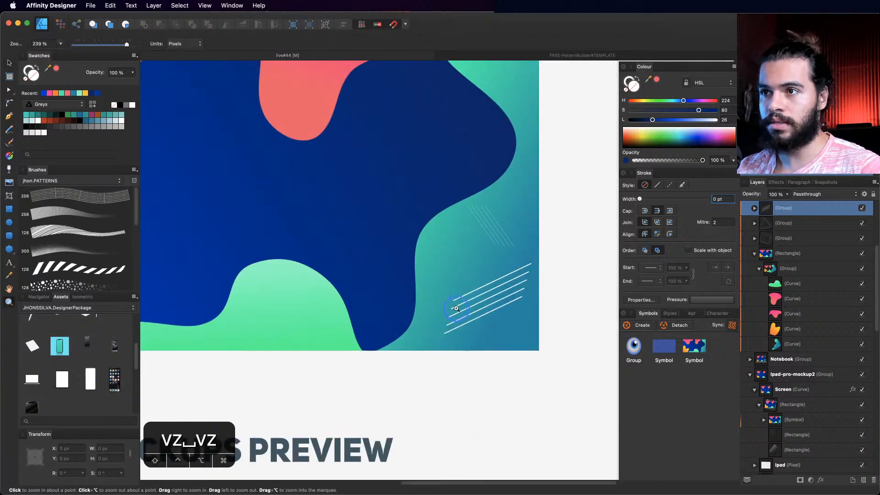
# Step: Enlarge the dotted double-square group to about 372 × 331 px over the upper-right green curve and give it a solid stroke
pyautogui.press('v')
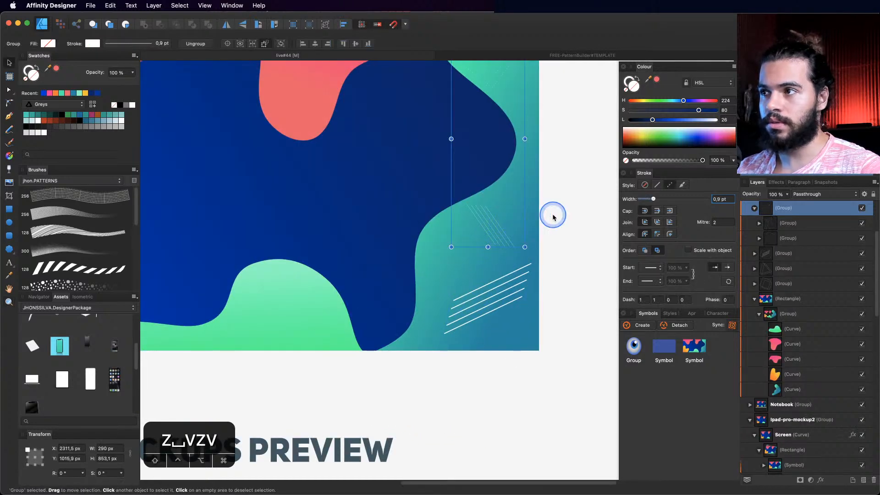
pyautogui.press('z')
pyautogui.click(457, 222)
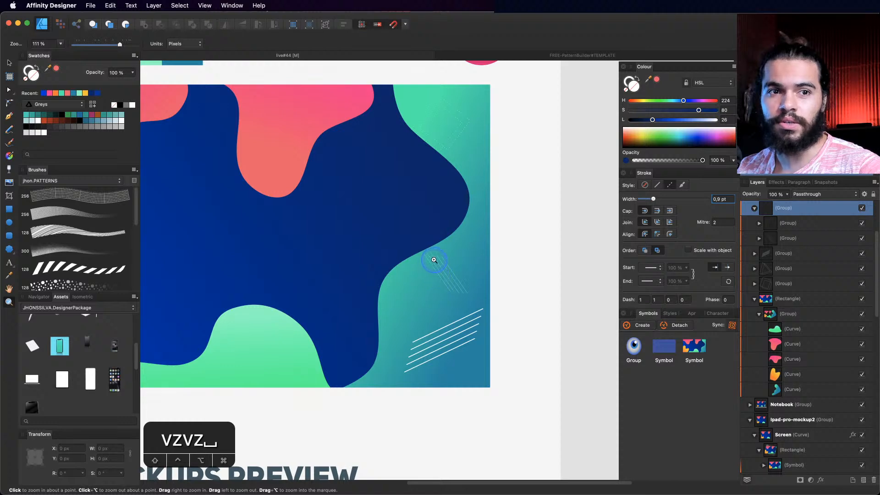
pyautogui.press('space')
pyautogui.moveTo(348, 297)
pyautogui.mouseDown()
pyautogui.moveTo(312, 307)
pyautogui.moveTo(351, 306)
pyautogui.mouseUp()
pyautogui.press('v')
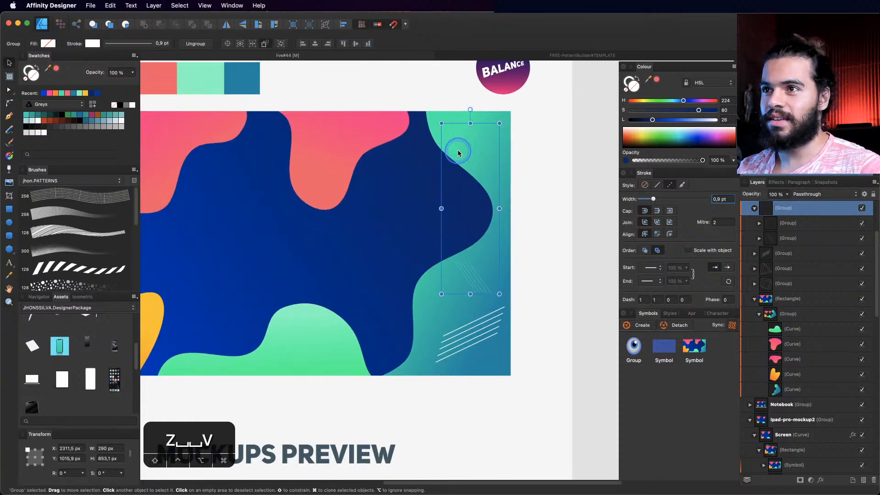
pyautogui.click(785, 223)
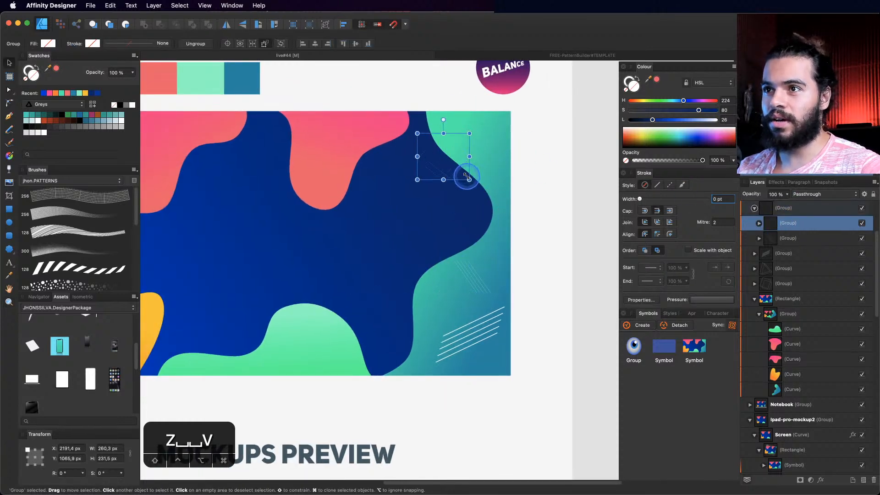
pyautogui.moveTo(466, 176)
pyautogui.mouseDown()
pyautogui.moveTo(491, 199)
pyautogui.moveTo(478, 169)
pyautogui.moveTo(506, 172)
pyautogui.mouseUp()
pyautogui.press('z')
pyautogui.press('space')
pyautogui.moveTo(489, 184); pyautogui.dragTo(434, 232)
pyautogui.press('v')
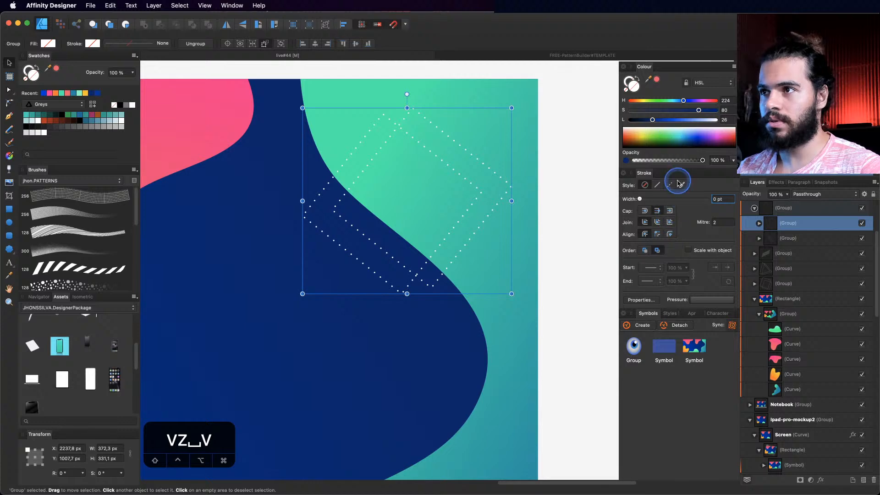
pyautogui.click(658, 186)
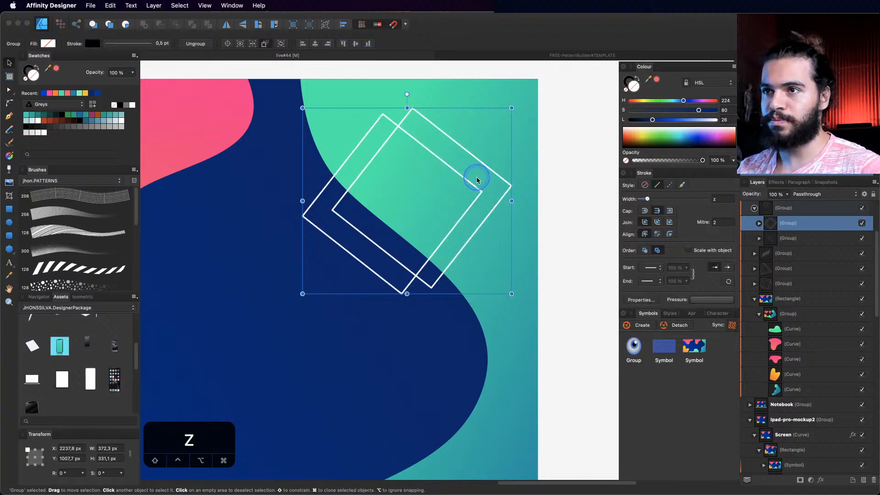
pyautogui.click(448, 192)
# Step: Shift the double-square outline group on the yellow curve left to line up with the triangle group's left edge
pyautogui.press('z')
pyautogui.moveTo(483, 190); pyautogui.dragTo(378, 247)
pyautogui.press('space')
pyautogui.moveTo(379, 248); pyautogui.dragTo(489, 168)
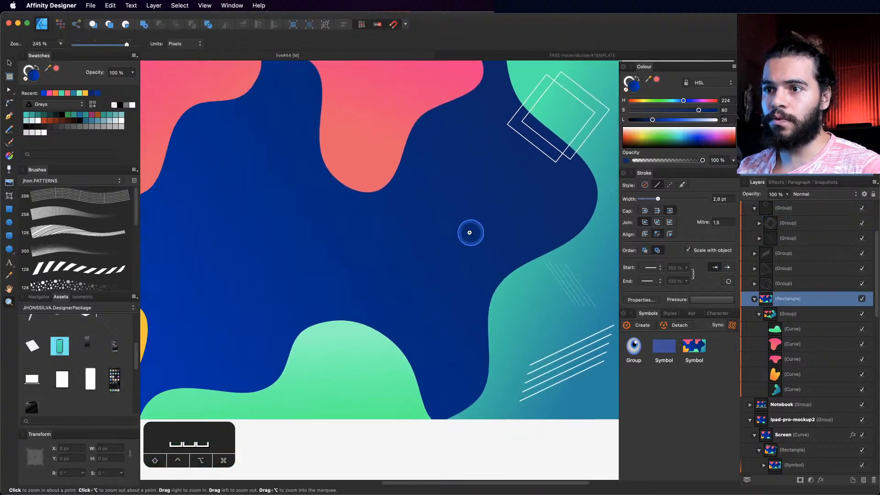
pyautogui.moveTo(470, 232); pyautogui.dragTo(332, 272)
pyautogui.moveTo(332, 272); pyautogui.dragTo(371, 280)
pyautogui.press('v')
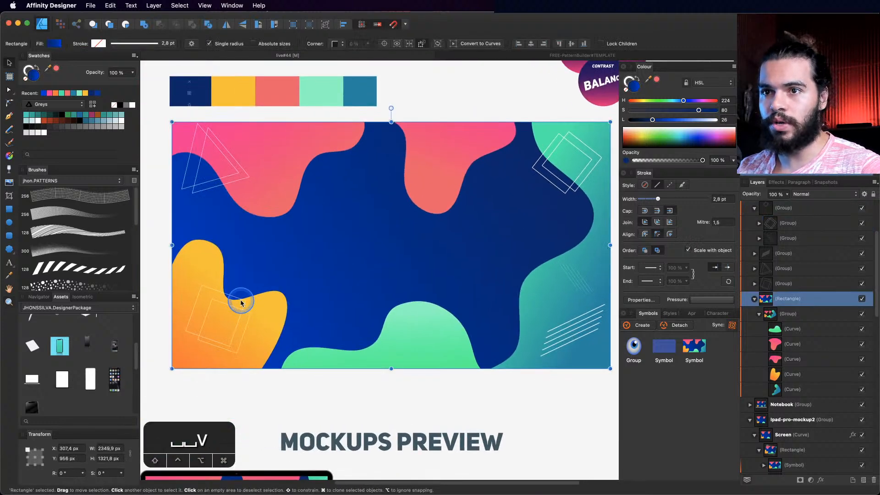
pyautogui.click(239, 302)
pyautogui.press('z')
pyautogui.moveTo(225, 285); pyautogui.dragTo(262, 289)
pyautogui.press('space')
pyautogui.moveTo(261, 289); pyautogui.dragTo(271, 289)
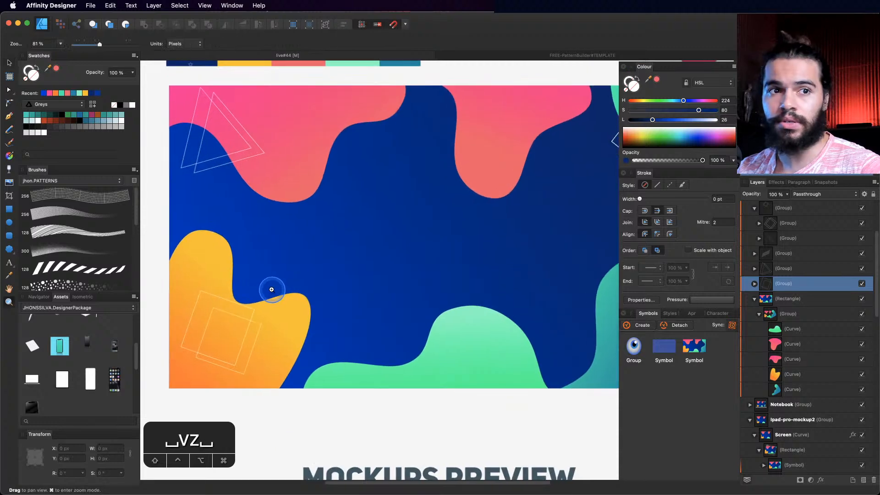
pyautogui.scroll(-2, 261, 278)
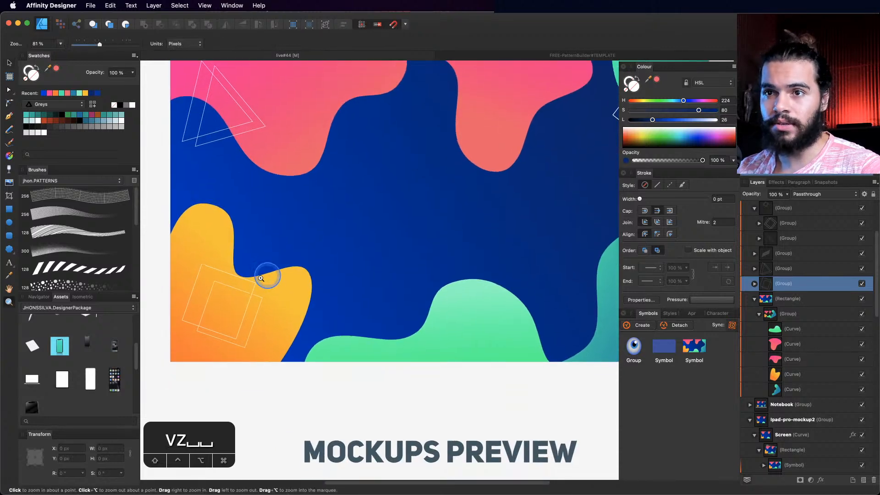
pyautogui.click(223, 249)
pyautogui.press('v')
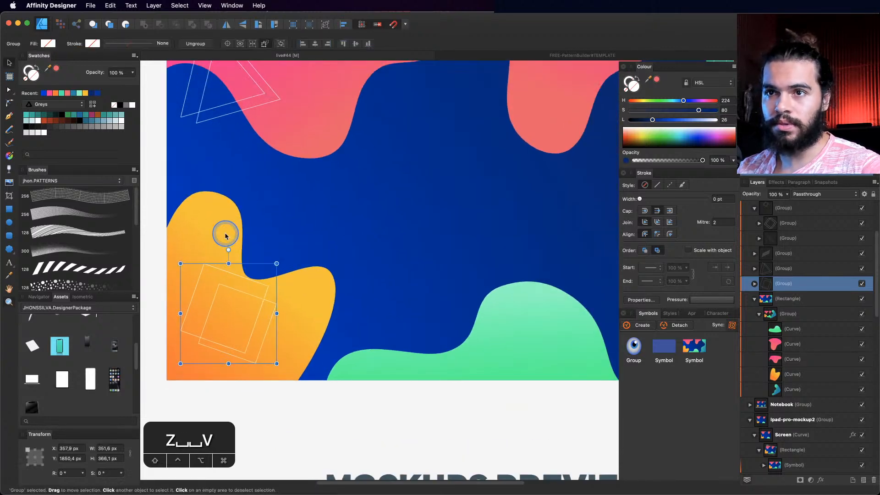
# Step: Duplicate the yellow curve, scale the copy to about 527 × 672 px and rotate it to about -27°
pyautogui.click(191, 253)
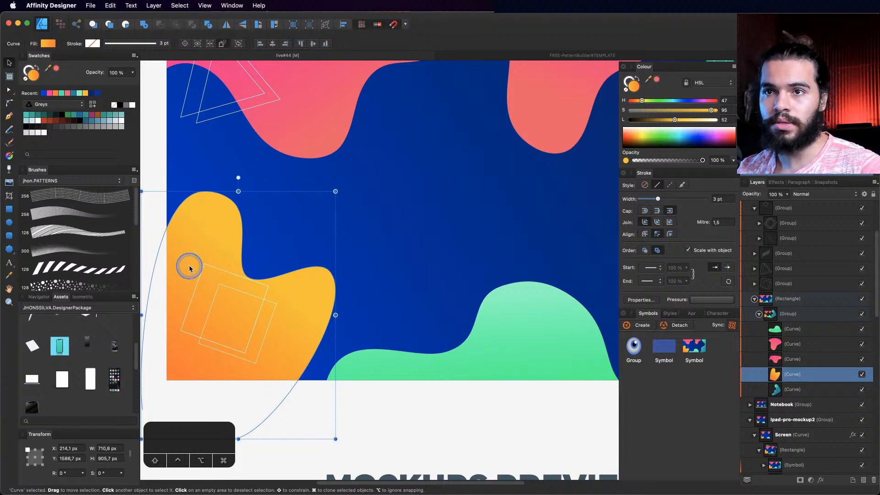
pyautogui.press('space')
pyautogui.moveTo(189, 268); pyautogui.dragTo(194, 256)
pyautogui.hotkey('ctrl', 'd')
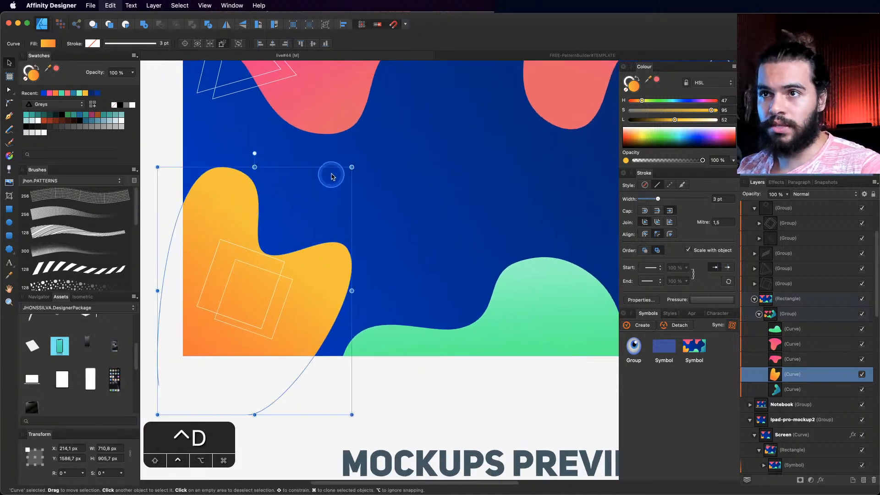
pyautogui.moveTo(351, 168)
pyautogui.mouseDown()
pyautogui.moveTo(324, 196)
pyautogui.moveTo(304, 202)
pyautogui.mouseUp()
pyautogui.moveTo(232, 192); pyautogui.dragTo(271, 214)
pyautogui.press('z')
pyautogui.moveTo(267, 271); pyautogui.dragTo(261, 255)
pyautogui.press('v')
pyautogui.press('z')
pyautogui.press('space')
pyautogui.moveTo(262, 255); pyautogui.dragTo(316, 252)
pyautogui.press('v')
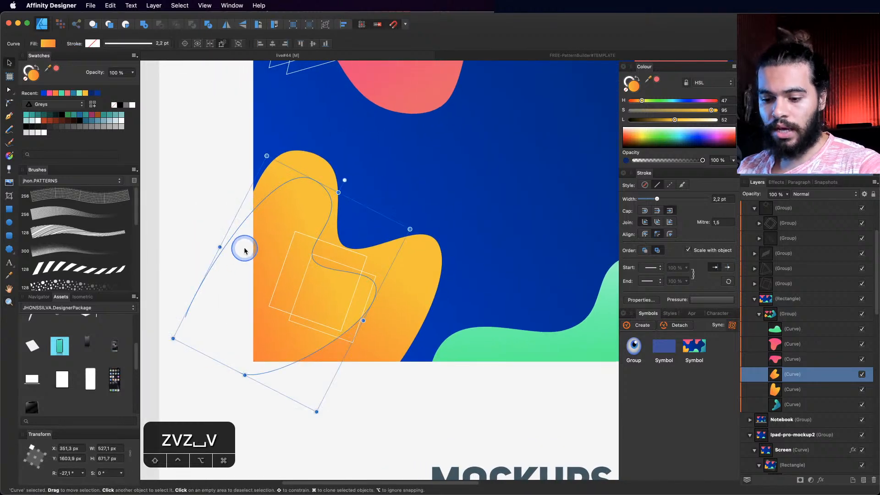
# Step: Draw a straight diagonal line spanning about 534 × 411 px across the upper part of the yellow curves with the Pen tool
pyautogui.press('z')
pyautogui.moveTo(245, 248); pyautogui.dragTo(257, 246)
pyautogui.press('space')
pyautogui.moveTo(258, 246); pyautogui.dragTo(247, 255)
pyautogui.press('p')
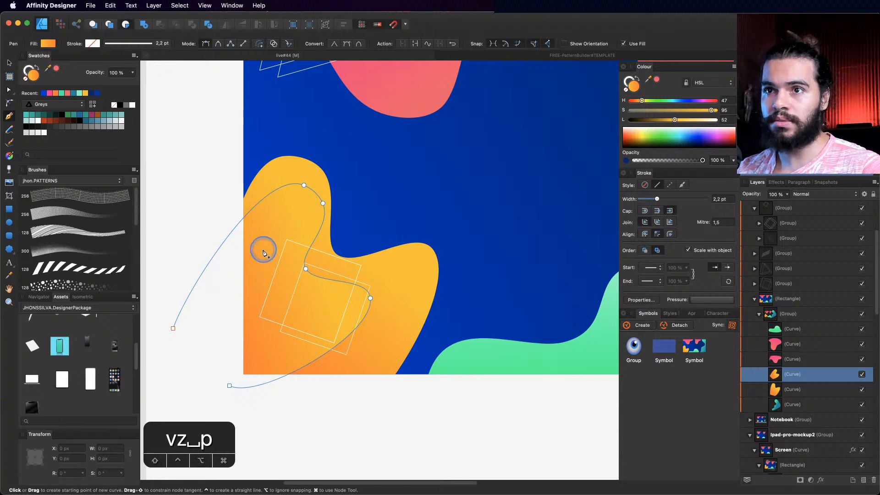
pyautogui.click(173, 291)
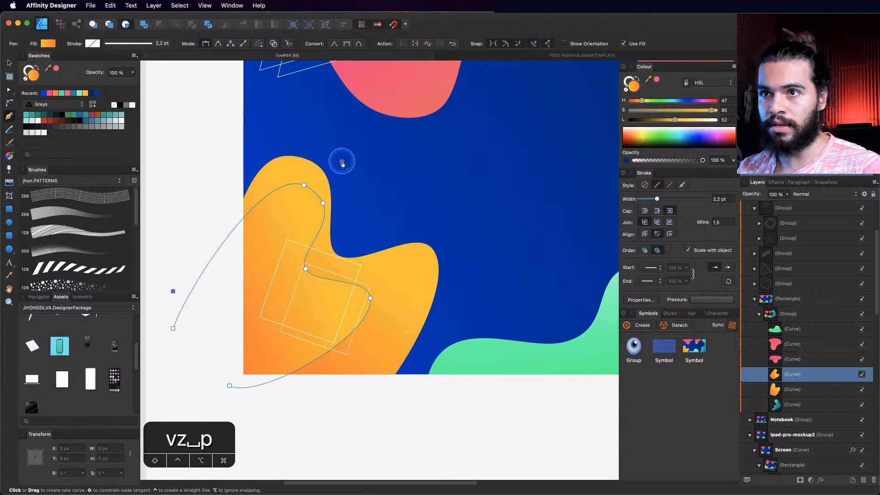
pyautogui.click(342, 163)
# Step: Give the diagonal line a white stroke and no fill
pyautogui.press('a')
pyautogui.press('v')
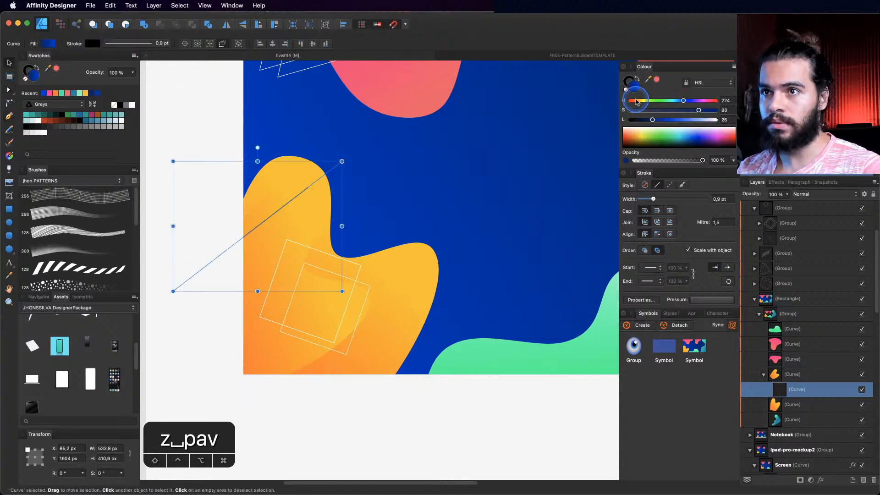
pyautogui.click(631, 83)
pyautogui.moveTo(648, 120); pyautogui.dragTo(718, 120)
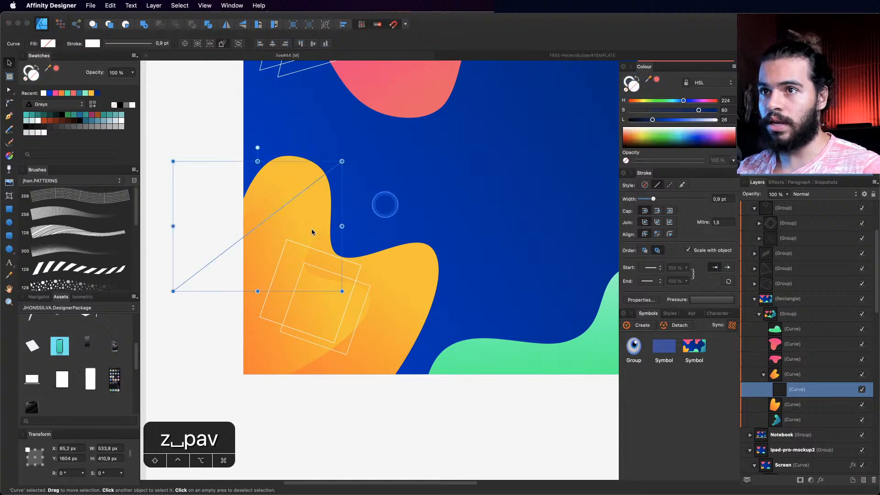
# Step: Duplicate the white diagonal line repeatedly at an even offset to build a parallel line pattern down the front yellow curve
pyautogui.press('z')
pyautogui.moveTo(275, 229)
pyautogui.mouseDown()
pyautogui.moveTo(290, 230)
pyautogui.moveTo(281, 217)
pyautogui.mouseUp()
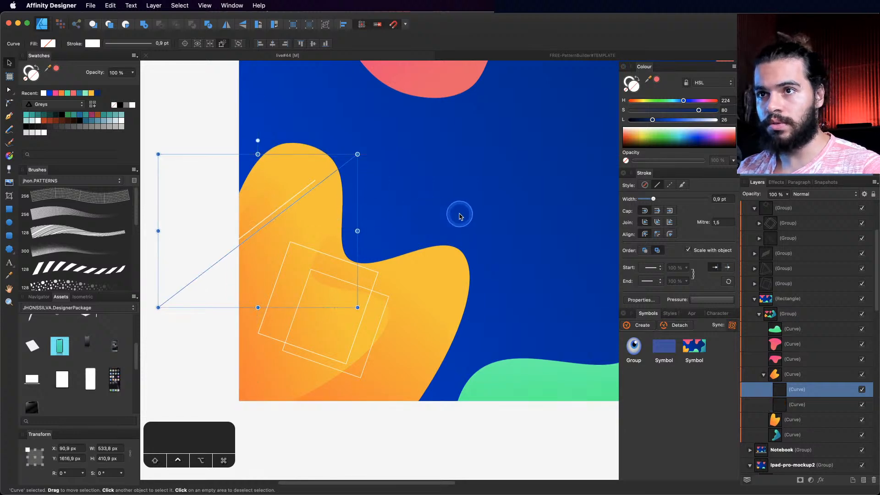
pyautogui.hotkey('ctrl', 'd')
pyautogui.hotkey('ctrl', 'd')
pyautogui.hotkey('ctrl', 'd')
pyautogui.hotkey('ctrl', 'd')
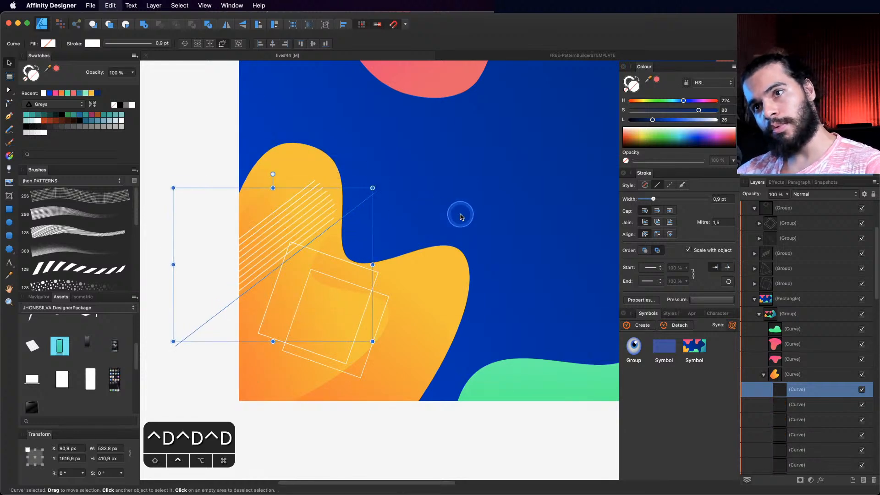
pyautogui.press('super+z')
pyautogui.press('super+z')
pyautogui.press('super+z')
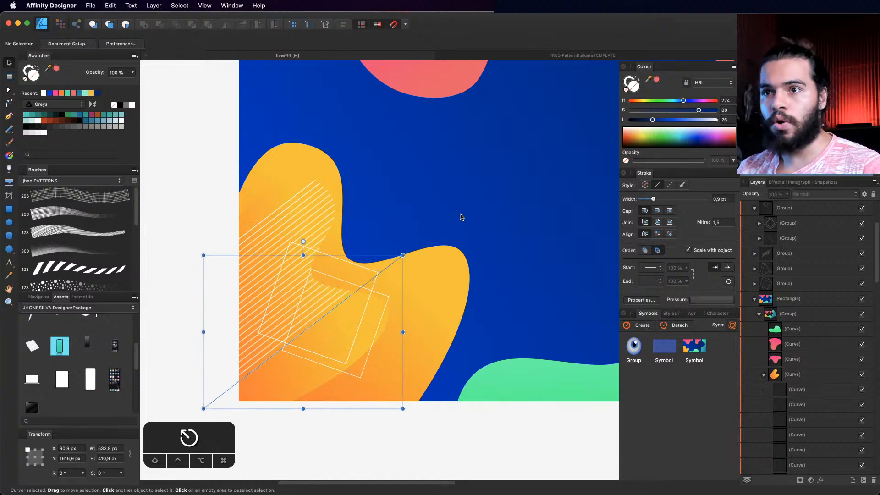
pyautogui.click(439, 233)
# Step: Move the two white square outlines together to the right bulge of the yellow curve and rotate them to about -35°
pyautogui.press('z')
pyautogui.moveTo(352, 278); pyautogui.dragTo(338, 265)
pyautogui.press('v')
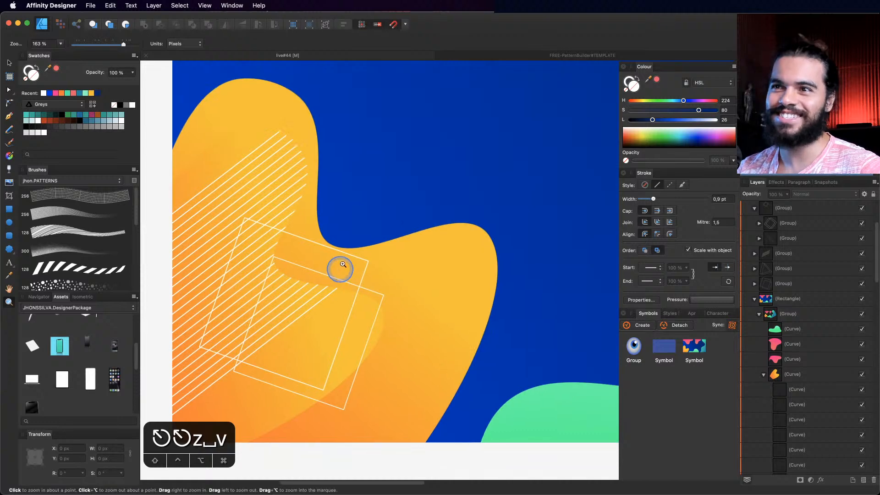
pyautogui.click(350, 257)
pyautogui.click(365, 277)
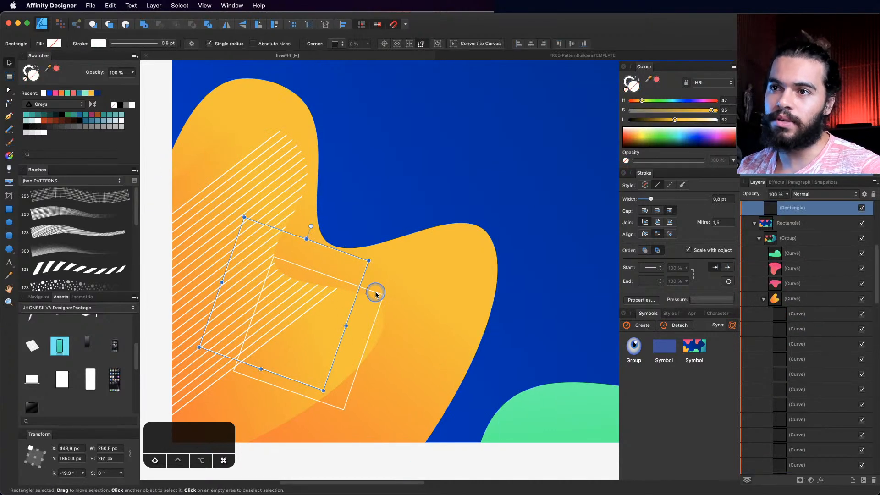
pyautogui.keyDown('shift'); pyautogui.keyDown('super'); pyautogui.click(375, 293); pyautogui.keyUp('super'); pyautogui.keyUp('shift')
pyautogui.moveTo(342, 297); pyautogui.dragTo(438, 316)
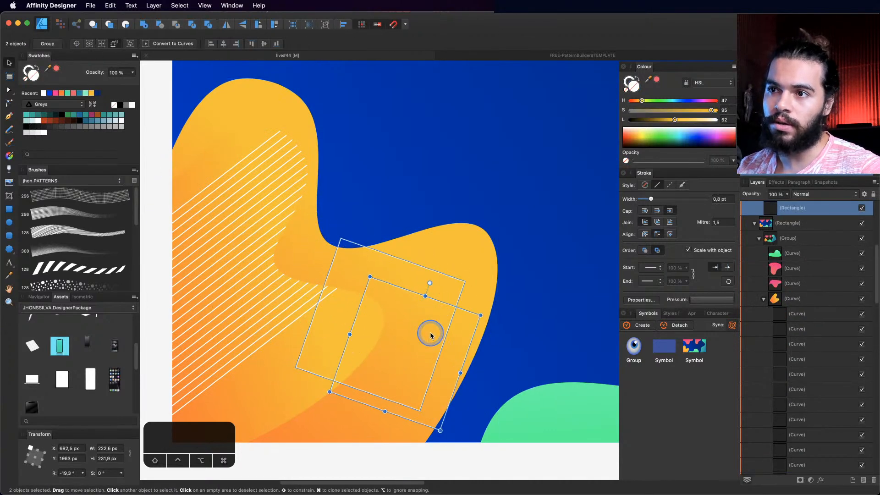
pyautogui.moveTo(430, 283); pyautogui.dragTo(252, 279)
pyautogui.press('z')
pyautogui.press('v')
pyautogui.moveTo(347, 278); pyautogui.dragTo(367, 283)
# Step: Shift both square outlines together about 22 px left and 39 px up on the yellow curve's bulge
pyautogui.keyDown('super'); pyautogui.click(297, 312); pyautogui.keyUp('super')
pyautogui.press('z')
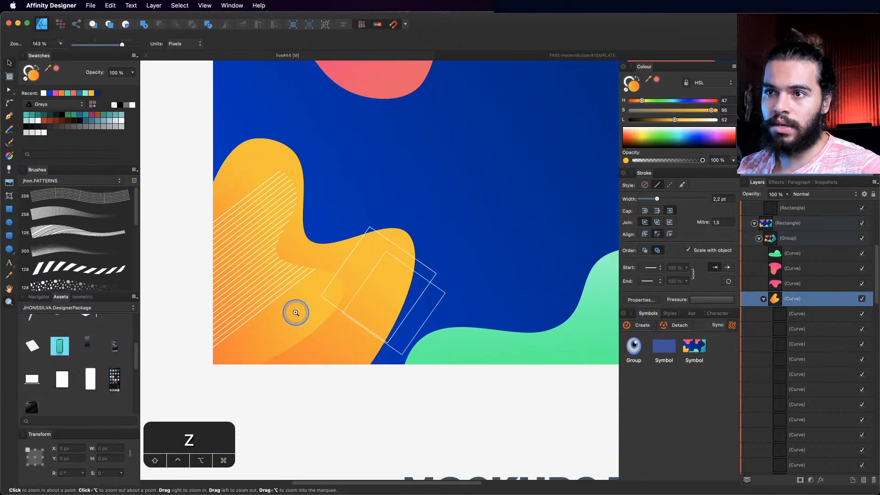
pyautogui.moveTo(296, 312); pyautogui.dragTo(365, 293)
pyautogui.press('v')
pyautogui.click(386, 266)
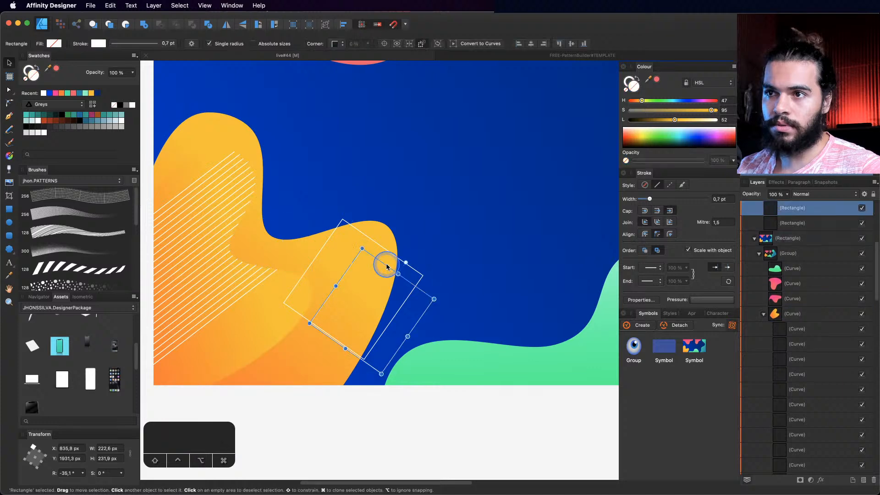
pyautogui.click(402, 262)
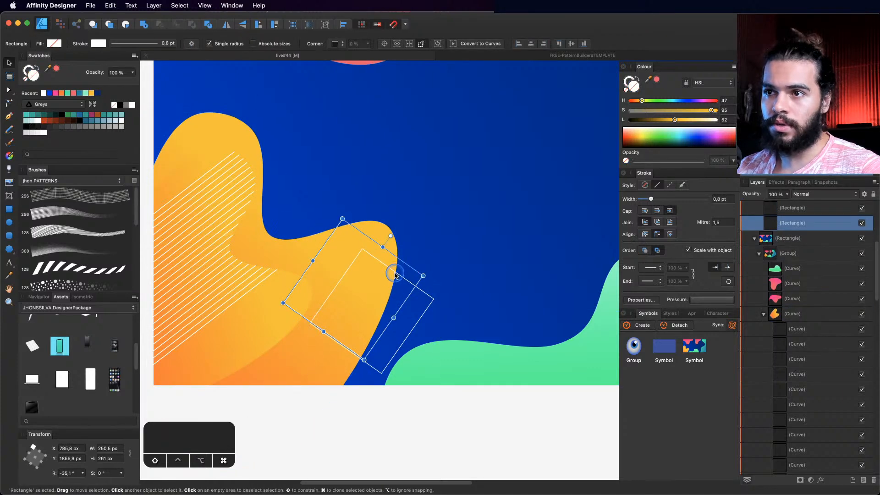
pyautogui.keyDown('shift'); pyautogui.click(395, 274); pyautogui.keyUp('shift')
pyautogui.moveTo(373, 274); pyautogui.dragTo(360, 252)
pyautogui.press('z')
pyautogui.press('v')
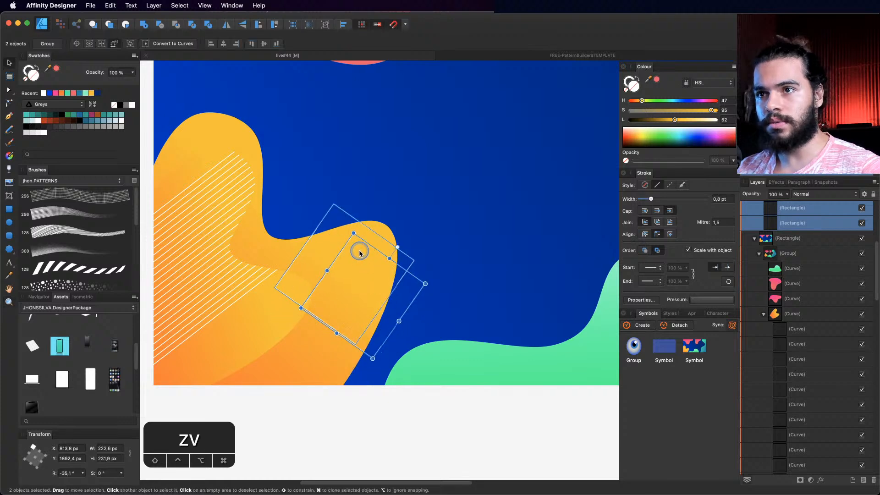
# Step: Draw a closed shape about 204 × 320 px over the square outlines' overhang, following the yellow curve's right edge with the Pen tool
pyautogui.press('z')
pyautogui.click(448, 288)
pyautogui.click(440, 300)
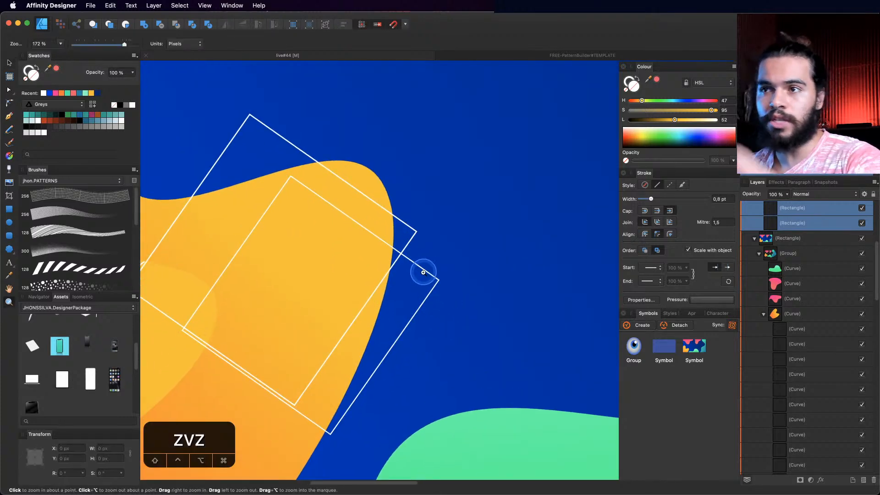
pyautogui.moveTo(424, 272); pyautogui.dragTo(418, 253)
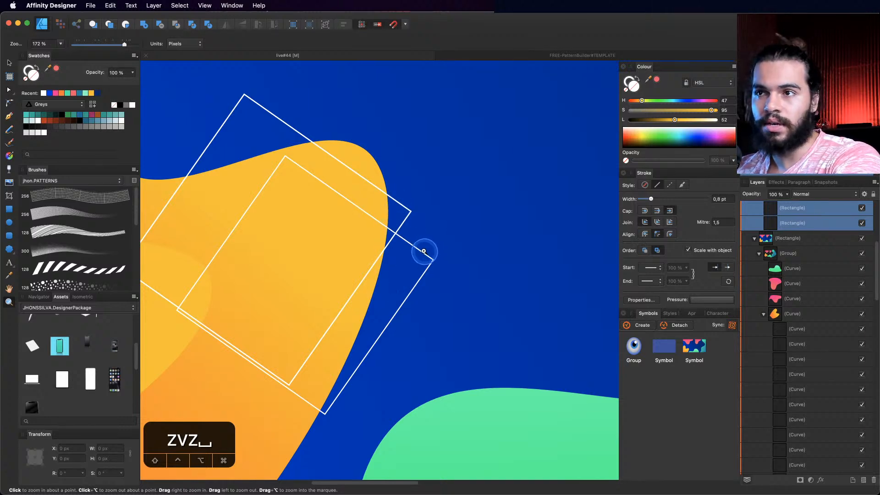
pyautogui.moveTo(423, 251)
pyautogui.mouseDown()
pyautogui.moveTo(258, 266)
pyautogui.moveTo(332, 262)
pyautogui.moveTo(364, 244)
pyautogui.moveTo(443, 265)
pyautogui.moveTo(426, 249)
pyautogui.moveTo(429, 262)
pyautogui.mouseUp()
pyautogui.scroll(2, 792, 280)
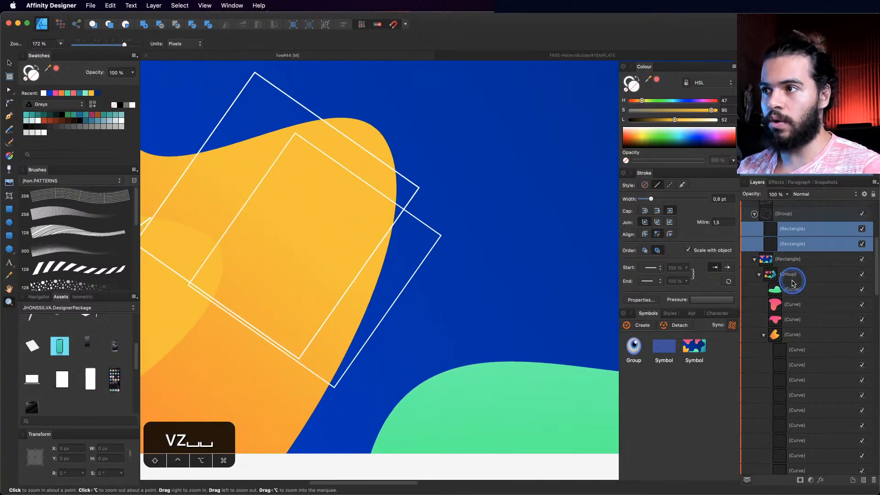
pyautogui.scroll(1, 798, 262)
pyautogui.click(795, 237)
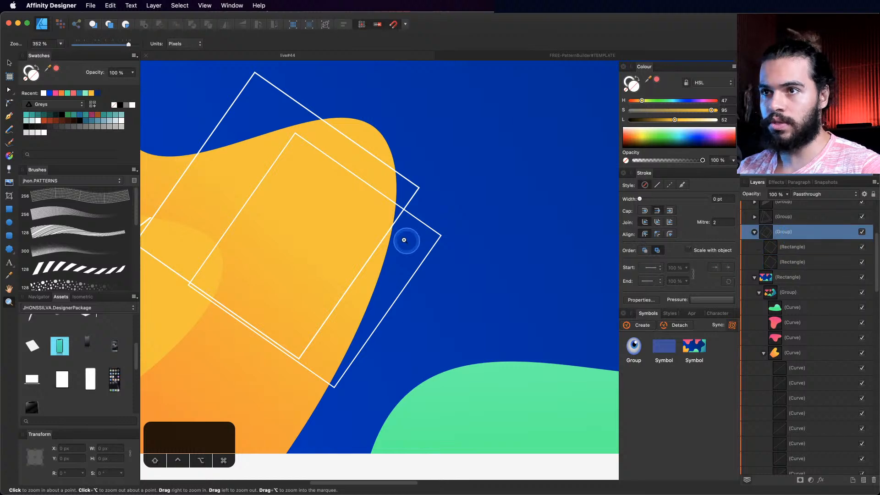
pyautogui.press('v')
pyautogui.moveTo(383, 249)
pyautogui.mouseDown()
pyautogui.moveTo(401, 249)
pyautogui.moveTo(387, 242)
pyautogui.mouseUp()
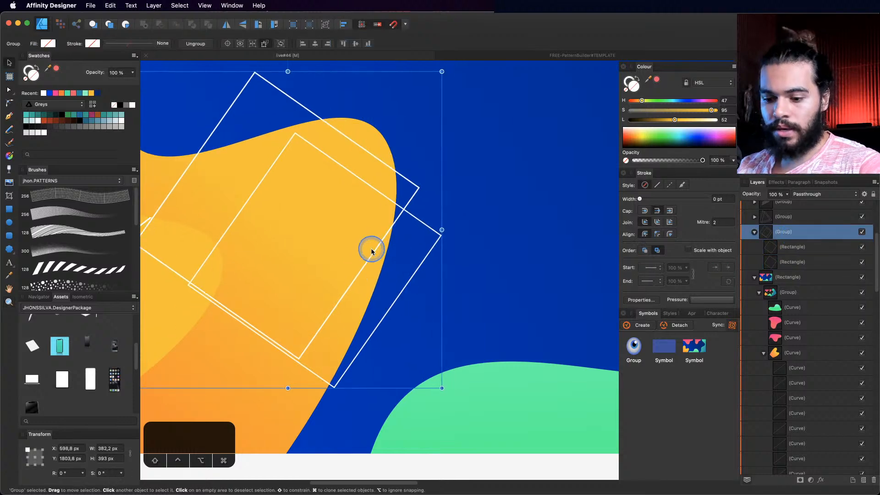
pyautogui.press('p')
pyautogui.click(395, 164)
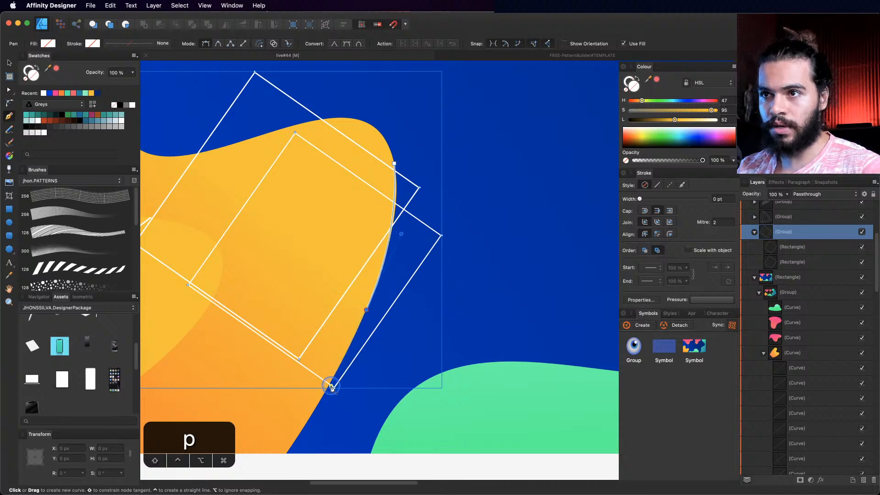
pyautogui.click(318, 404)
pyautogui.click(345, 408)
pyautogui.click(476, 310)
pyautogui.click(482, 211)
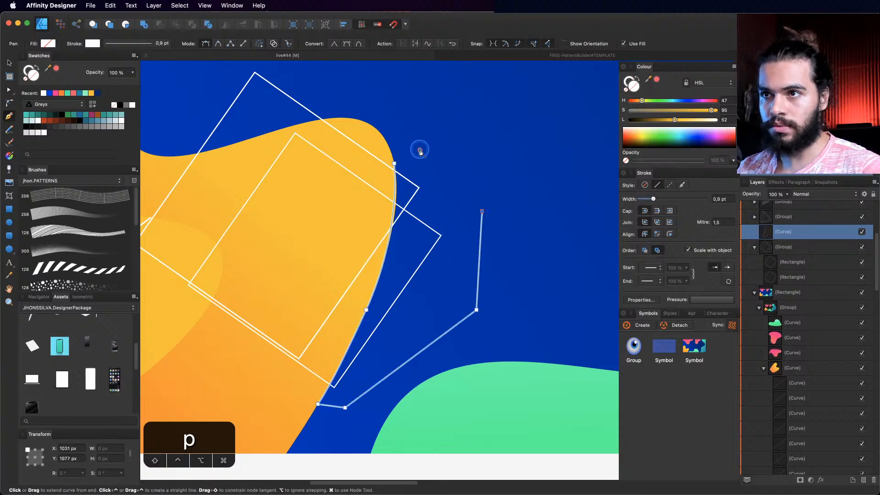
pyautogui.click(420, 150)
pyautogui.press('v')
# Step: Darken the new edge shape's fill to a lightness of 22
pyautogui.moveTo(675, 120); pyautogui.dragTo(649, 120)
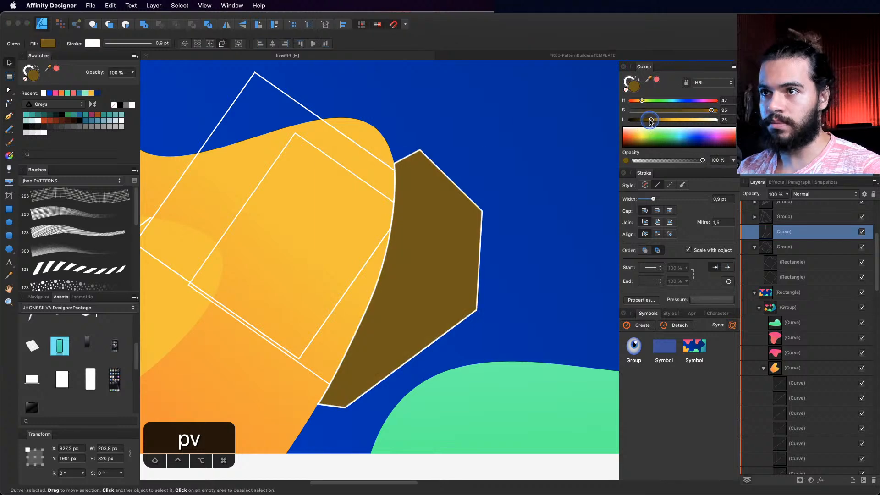
pyautogui.press('z')
pyautogui.moveTo(364, 256); pyautogui.dragTo(383, 250)
pyautogui.press('space')
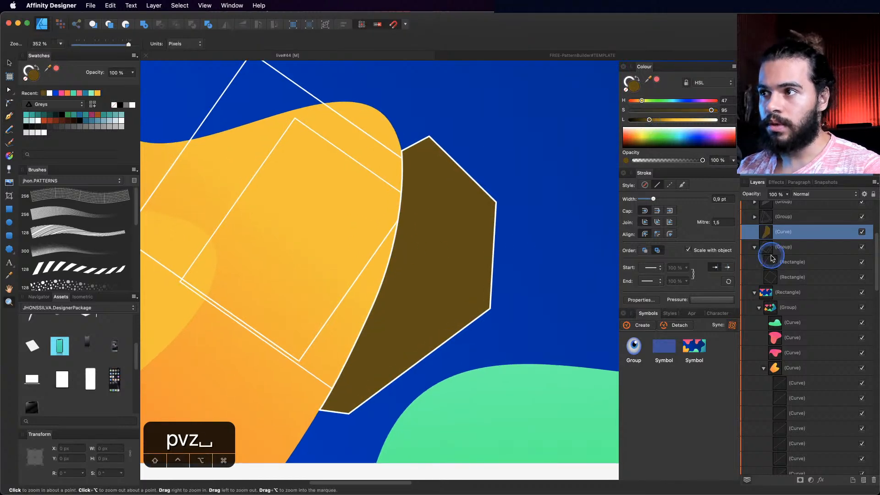
# Step: Nest the dark shape inside the group of the two square outlines and set its blend mode to Erase
pyautogui.moveTo(783, 241)
pyautogui.mouseDown()
pyautogui.moveTo(782, 250)
pyautogui.moveTo(788, 243)
pyautogui.mouseUp()
pyautogui.click(820, 201)
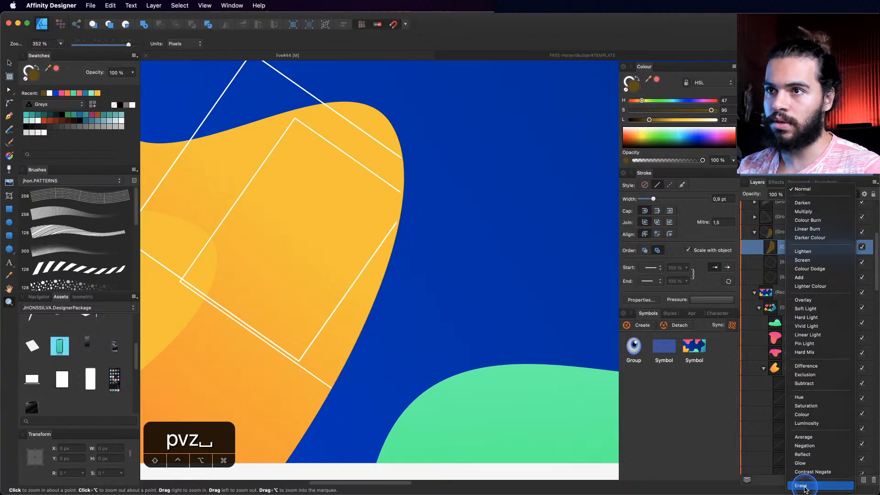
pyautogui.click(806, 487)
# Step: Nudge the erase shape about 2 px right and 2 px up so the outlines end closer to the yellow edge
pyautogui.keyDown('alt'); pyautogui.click(398, 234); pyautogui.keyUp('alt')
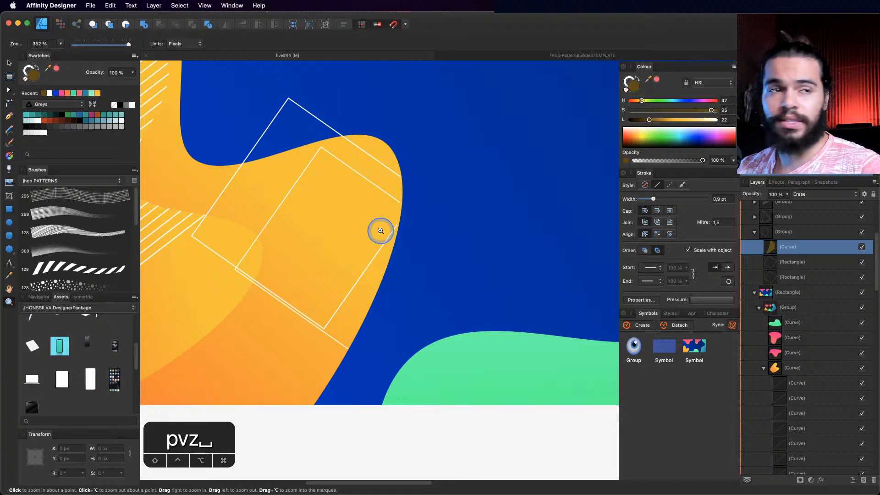
pyautogui.click(380, 231)
pyautogui.click(418, 202)
pyautogui.press('v')
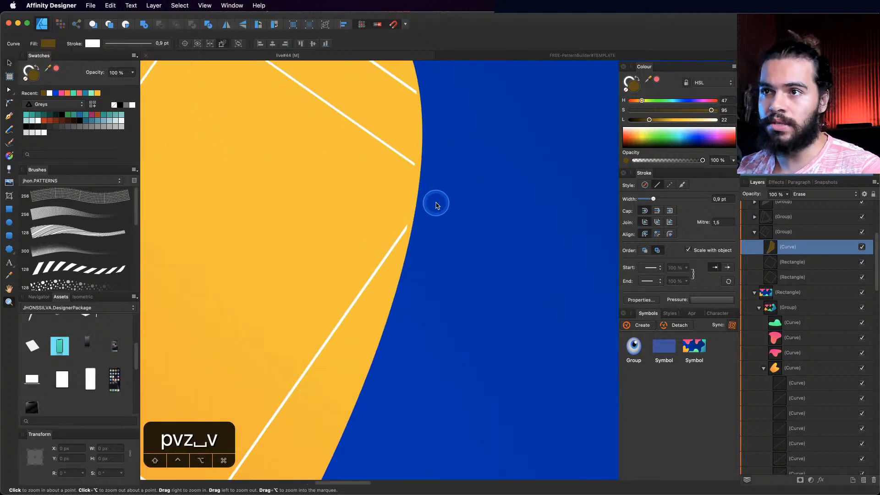
pyautogui.moveTo(442, 204); pyautogui.dragTo(440, 204)
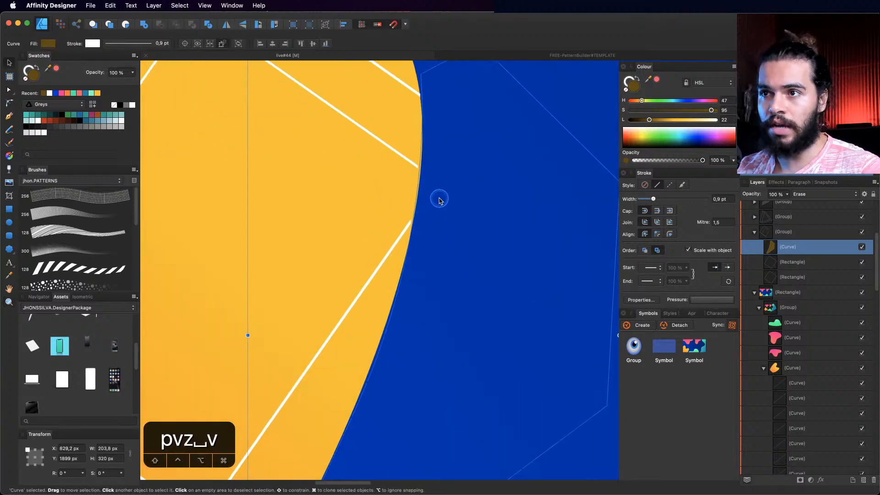
pyautogui.press('z')
pyautogui.click(393, 187)
pyautogui.click(408, 179)
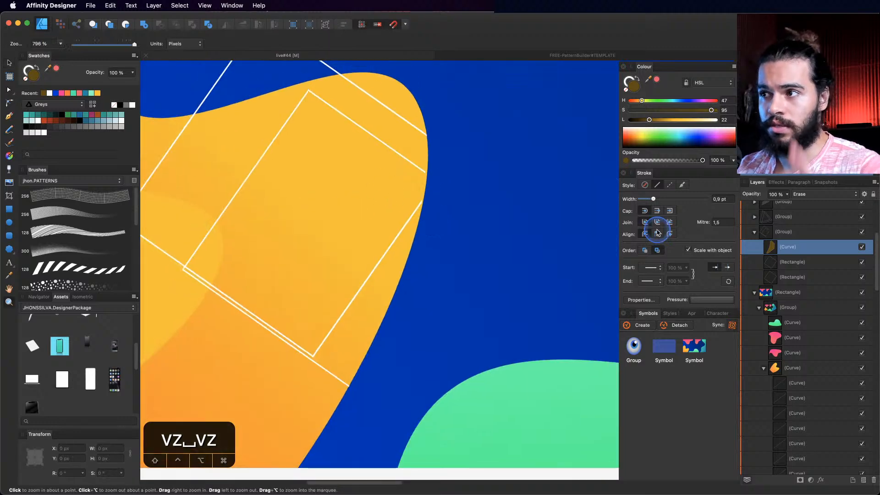
# Step: Temporarily hide the erase shape and compare the square outlines with and without the cut at the yellow curve's edge
pyautogui.click(861, 248)
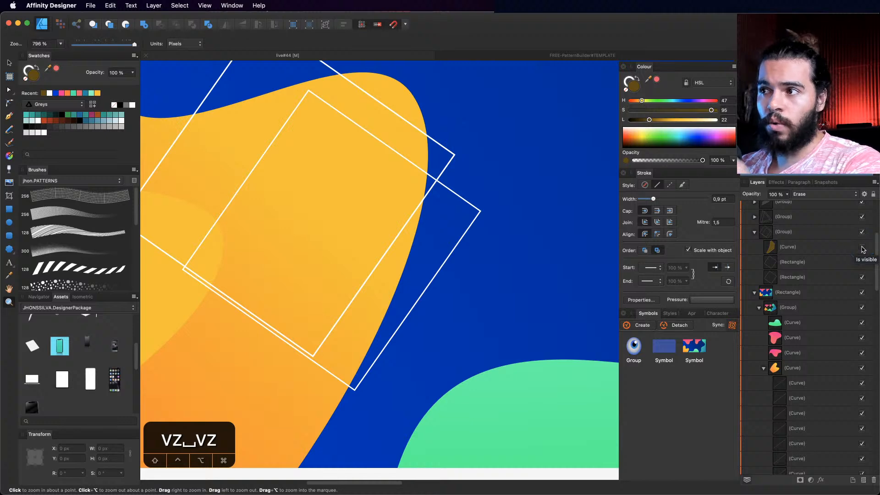
pyautogui.click(834, 263)
pyautogui.moveTo(515, 218); pyautogui.dragTo(495, 209)
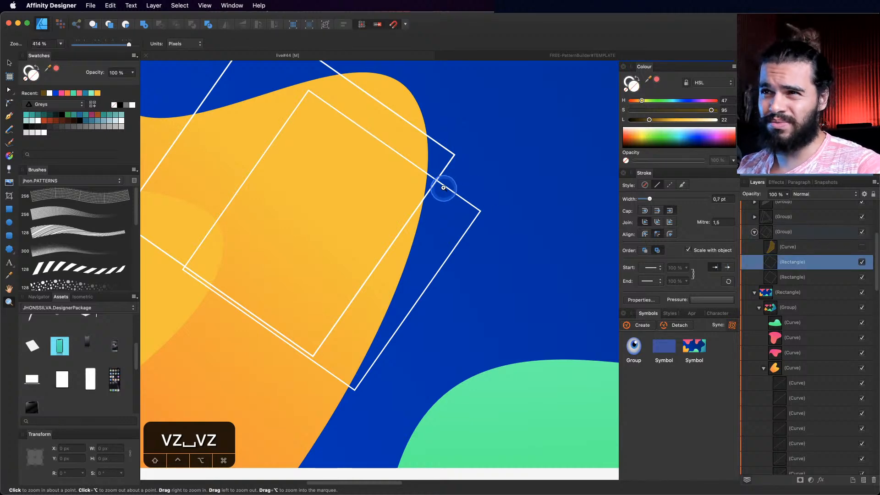
pyautogui.press('space')
pyautogui.moveTo(443, 187); pyautogui.dragTo(480, 252)
pyautogui.press('a')
pyautogui.press('z')
pyautogui.press('space')
pyautogui.press('a')
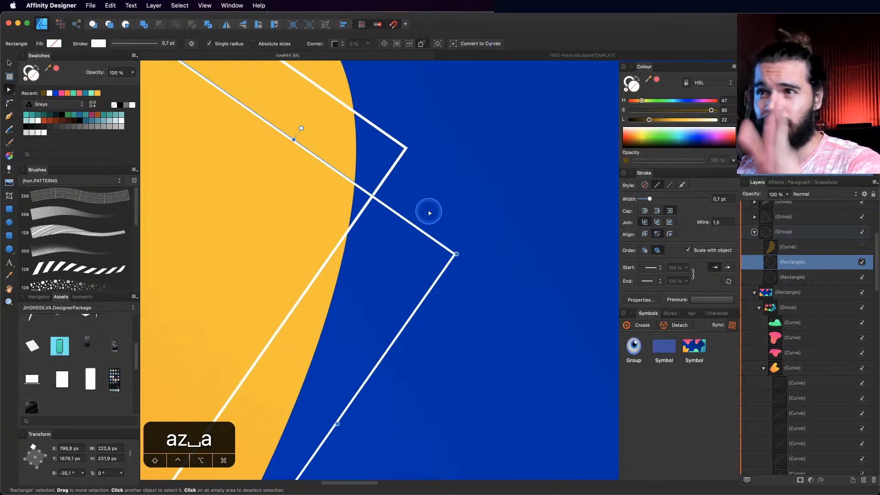
pyautogui.press('z')
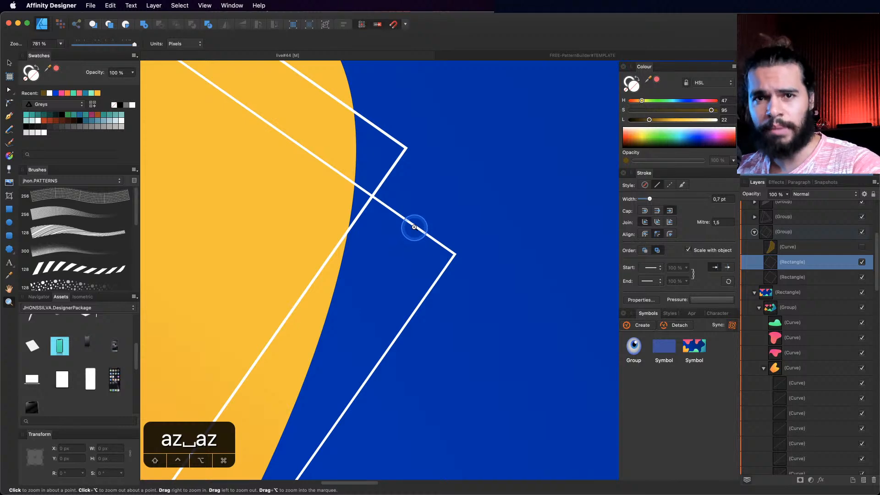
pyautogui.moveTo(459, 225); pyautogui.dragTo(422, 269)
pyautogui.press('space')
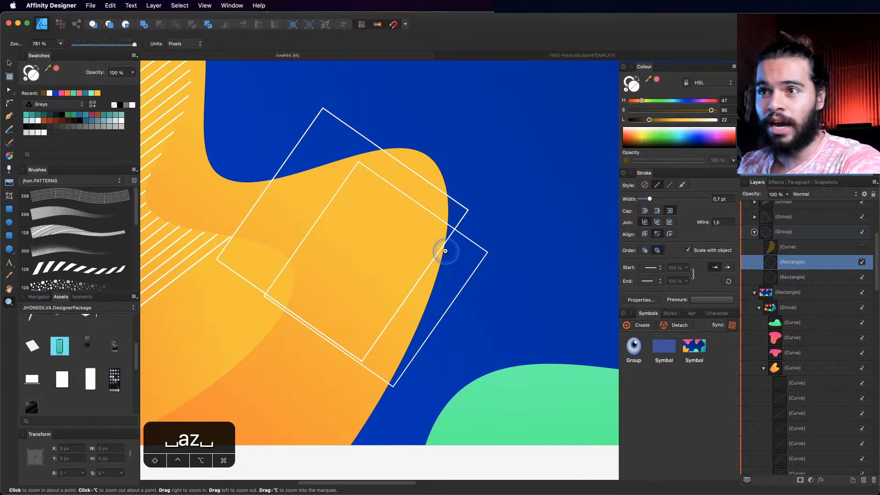
pyautogui.moveTo(467, 245); pyautogui.dragTo(424, 263)
pyautogui.press('space')
pyautogui.press('space')
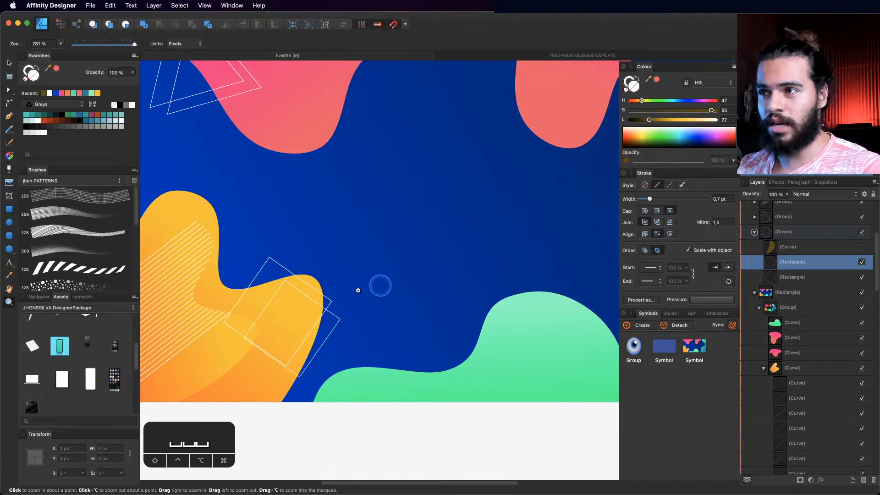
pyautogui.moveTo(358, 290); pyautogui.dragTo(334, 301)
pyautogui.press('space')
pyautogui.moveTo(334, 302); pyautogui.dragTo(418, 260)
pyautogui.moveTo(360, 303); pyautogui.dragTo(413, 303)
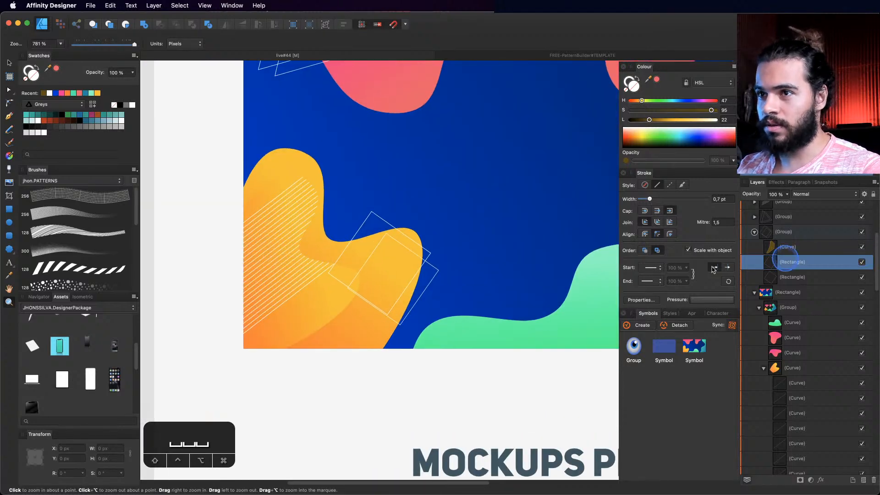
pyautogui.moveTo(429, 272); pyautogui.dragTo(479, 275)
pyautogui.moveTo(383, 273); pyautogui.dragTo(401, 250)
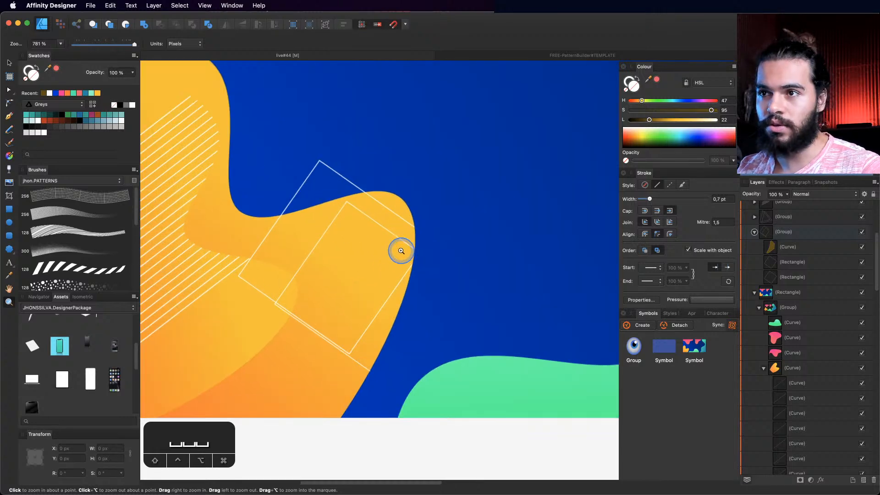
pyautogui.moveTo(352, 230); pyautogui.dragTo(251, 256)
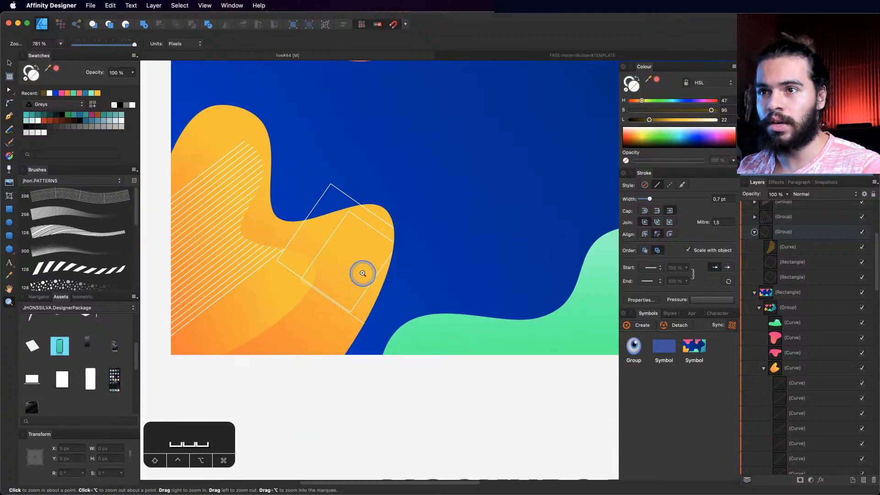
# Step: Duplicate the large pink curve behind the triangle outlines in place
pyautogui.moveTo(269, 188); pyautogui.dragTo(252, 230)
pyautogui.press('v')
pyautogui.keyDown('super'); pyautogui.click(254, 240); pyautogui.keyUp('super')
pyautogui.press('z')
pyautogui.moveTo(326, 231); pyautogui.dragTo(275, 240)
pyautogui.moveTo(357, 187); pyautogui.dragTo(348, 248)
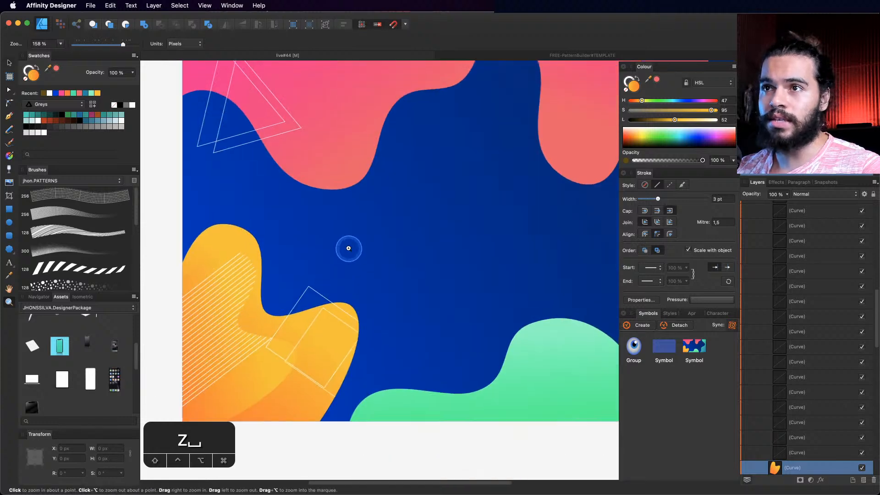
pyautogui.moveTo(306, 169); pyautogui.dragTo(326, 196)
pyautogui.moveTo(293, 199); pyautogui.dragTo(266, 254)
pyautogui.press('v')
pyautogui.click(324, 206)
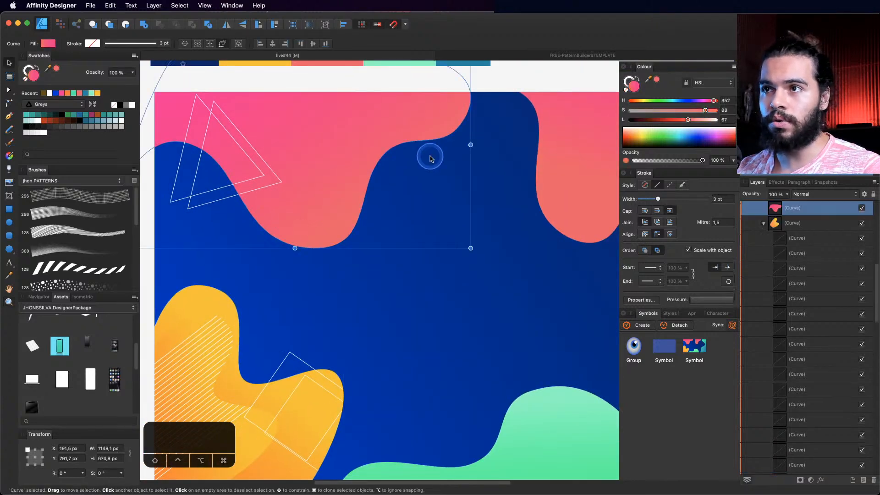
pyautogui.press('super+z')
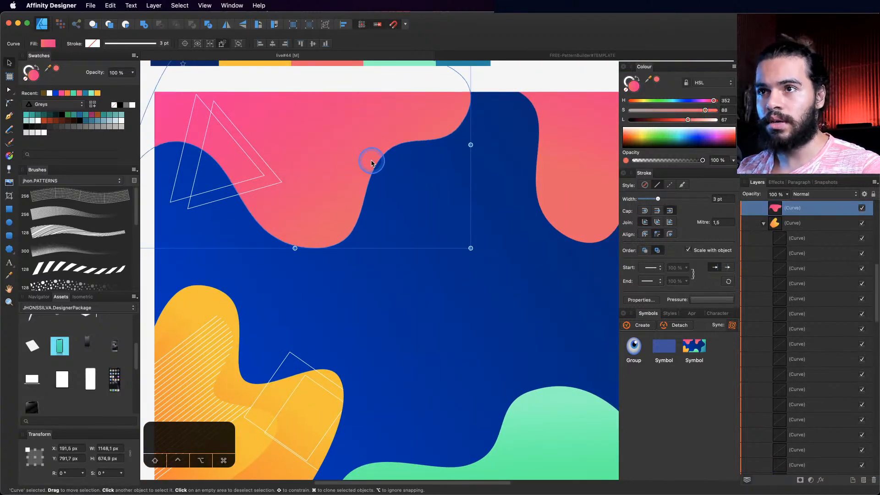
pyautogui.press('super+j')
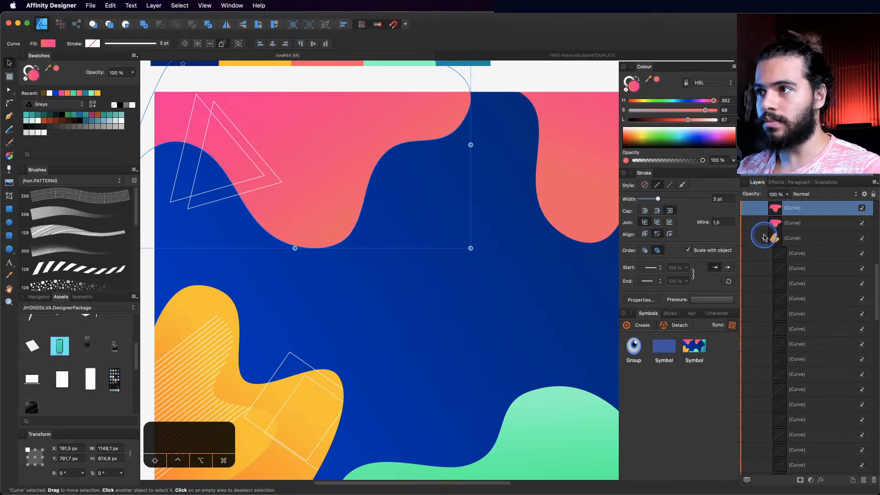
# Step: Offset the lower pink copy about 33 px right and 28 px down, and set its fill to saturation 6 and lightness 20
pyautogui.click(780, 223)
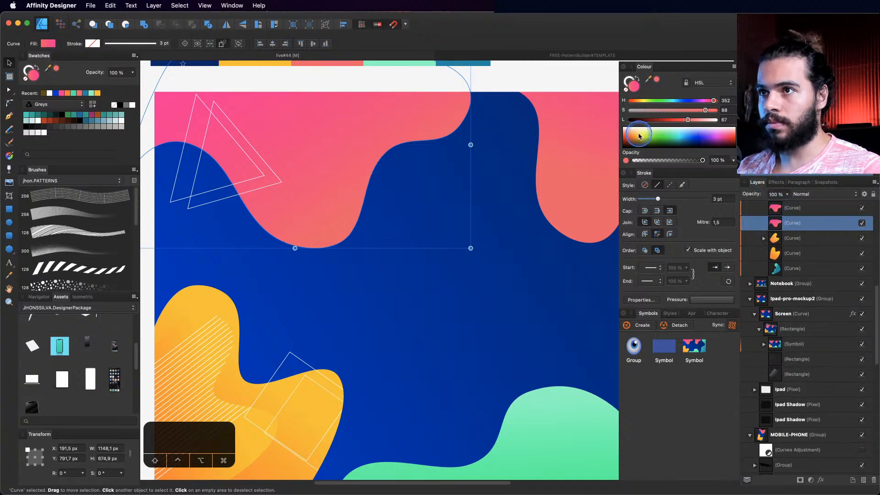
pyautogui.moveTo(657, 123); pyautogui.dragTo(648, 120)
pyautogui.moveTo(415, 138); pyautogui.dragTo(424, 149)
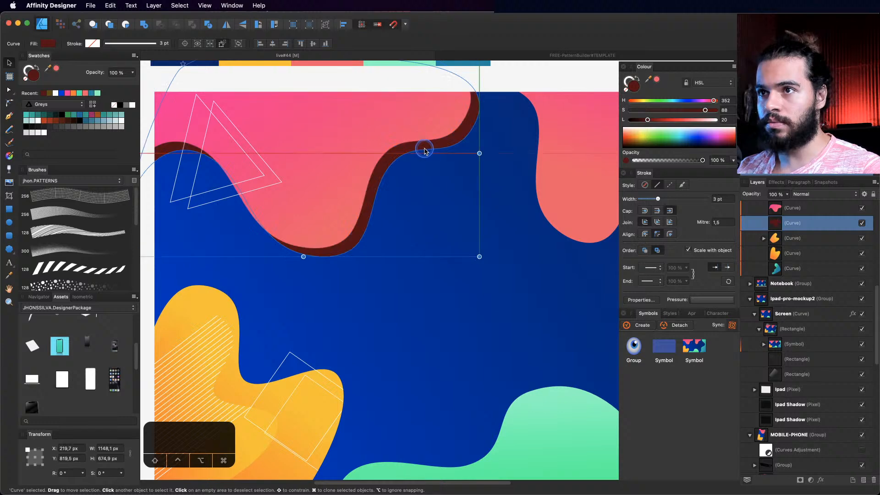
pyautogui.moveTo(642, 112); pyautogui.dragTo(637, 110)
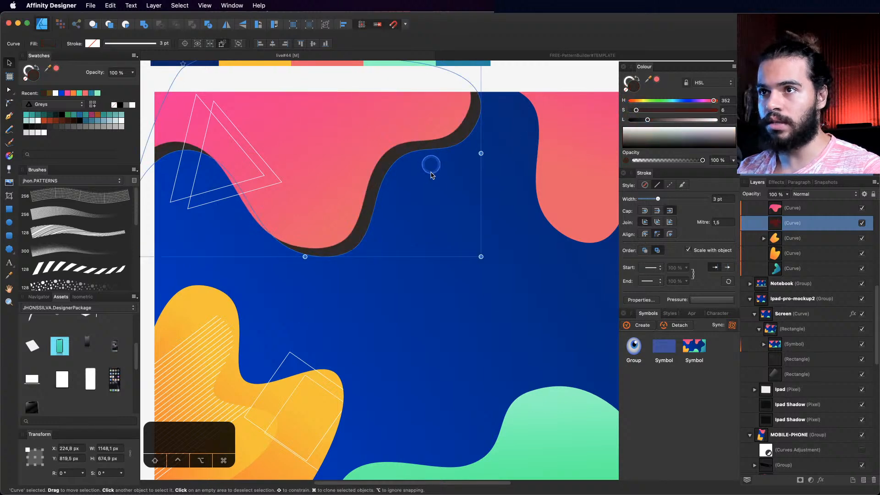
# Step: Shift the dark shadow curve slightly down beneath the pink blob and set its fill to saturation 36, lightness 11
pyautogui.moveTo(428, 167); pyautogui.dragTo(430, 175)
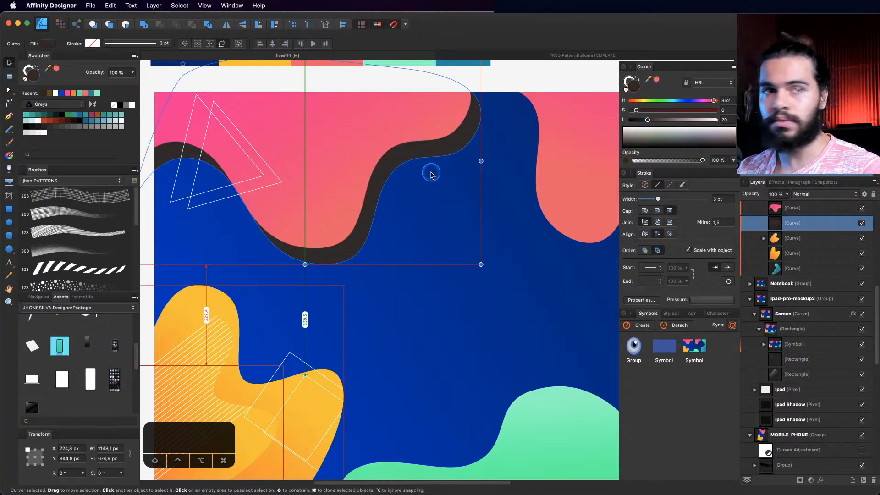
pyautogui.click(662, 111)
pyautogui.moveTo(648, 119); pyautogui.dragTo(640, 119)
# Step: Apply a Gaussian Blur of 65.5 px to the dark shadow curve and lower it slightly beneath the pink blob
pyautogui.press('z')
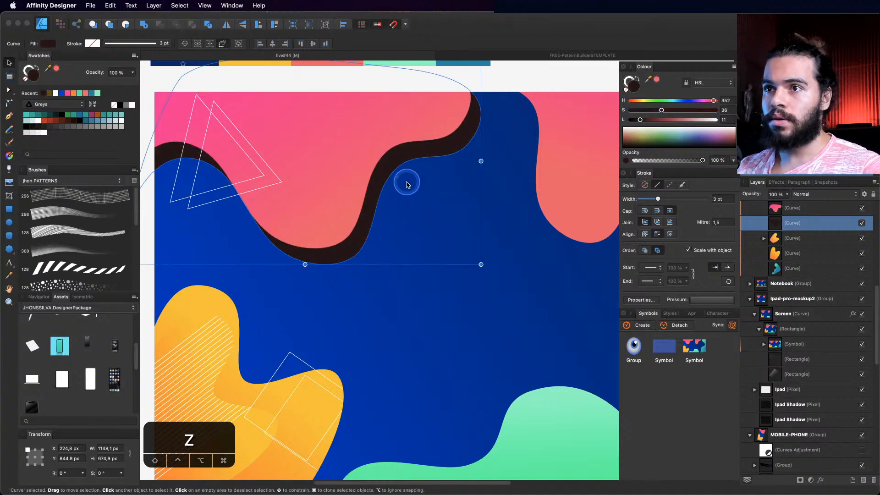
pyautogui.click(377, 194)
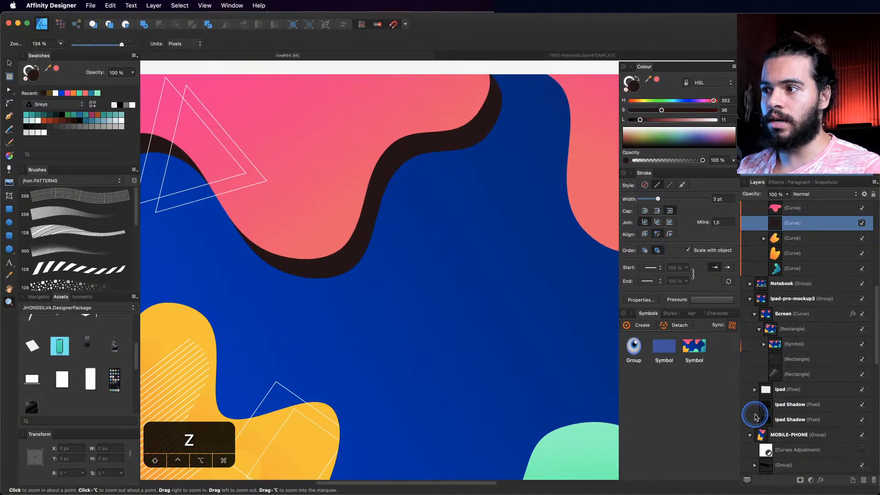
pyautogui.click(821, 482)
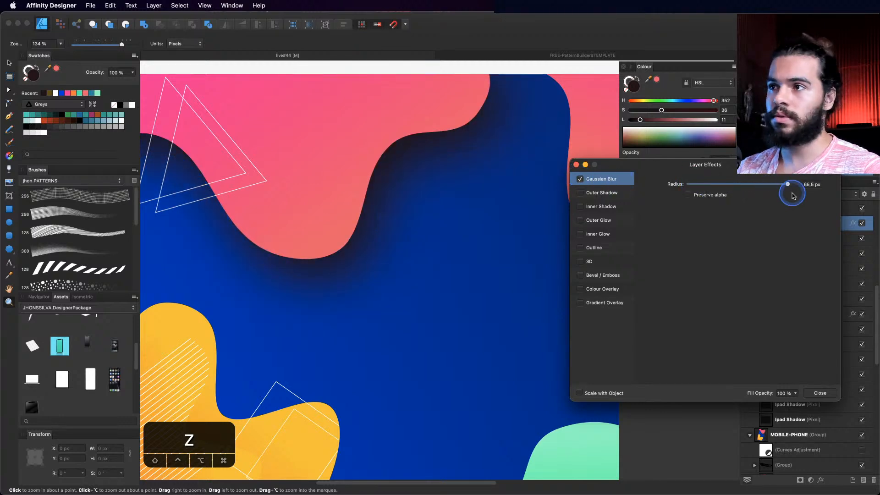
pyautogui.click(820, 392)
pyautogui.moveTo(456, 165); pyautogui.dragTo(385, 169)
pyautogui.press('v')
# Step: Add a linear transparency gradient running diagonally across the blurred shadow, from below the pink blob up into it
pyautogui.press('y')
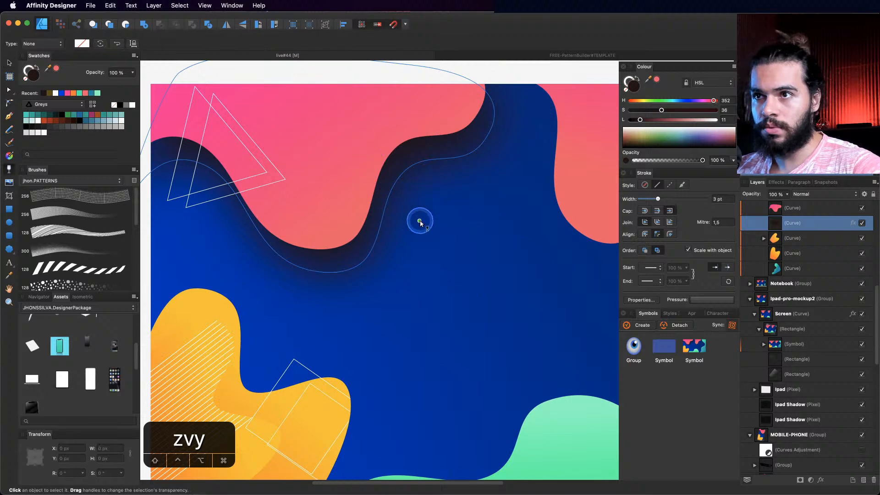
pyautogui.moveTo(420, 222); pyautogui.dragTo(340, 90)
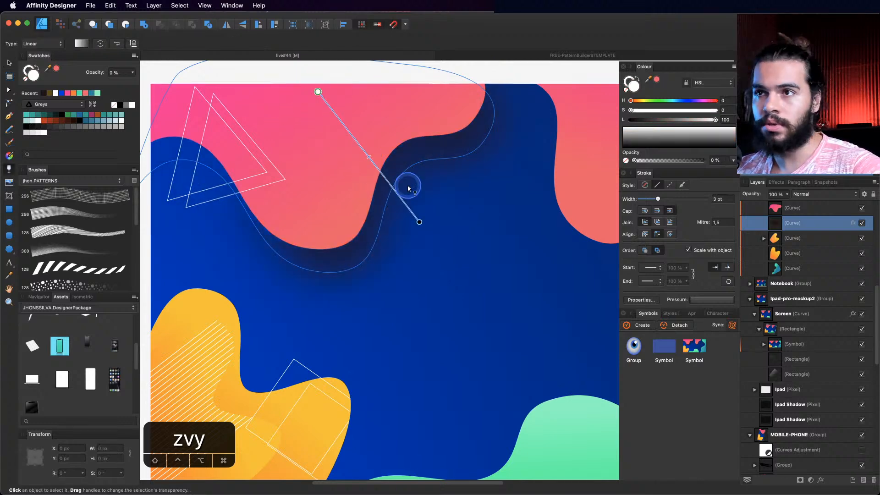
pyautogui.moveTo(419, 221)
pyautogui.mouseDown()
pyautogui.moveTo(354, 241)
pyautogui.moveTo(408, 228)
pyautogui.mouseUp()
# Step: Examine the blurred shadow along the pink blob's lower edge up close
pyautogui.press('v')
pyautogui.press('z')
pyautogui.moveTo(353, 197); pyautogui.dragTo(398, 213)
pyautogui.press('space')
pyautogui.moveTo(398, 212); pyautogui.dragTo(480, 311)
pyautogui.moveTo(362, 342); pyautogui.dragTo(483, 342)
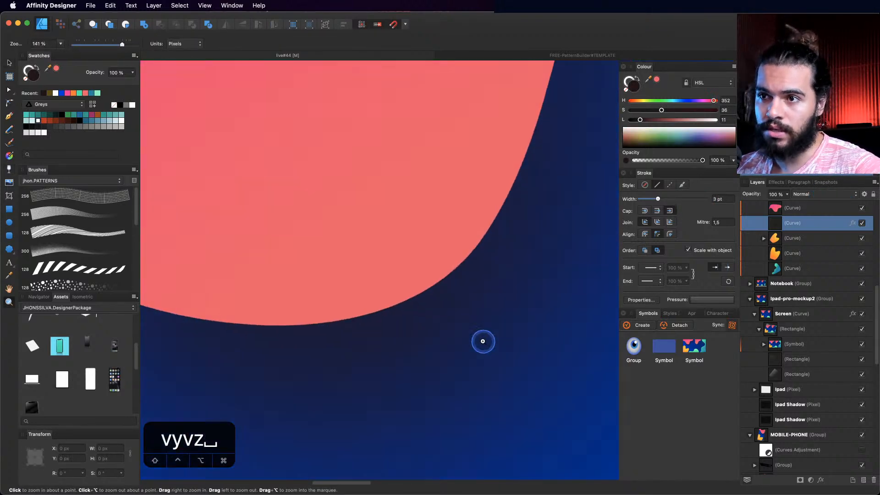
pyautogui.press('space')
pyautogui.moveTo(434, 323); pyautogui.dragTo(261, 320)
pyautogui.press('space')
pyautogui.moveTo(463, 268); pyautogui.dragTo(383, 244)
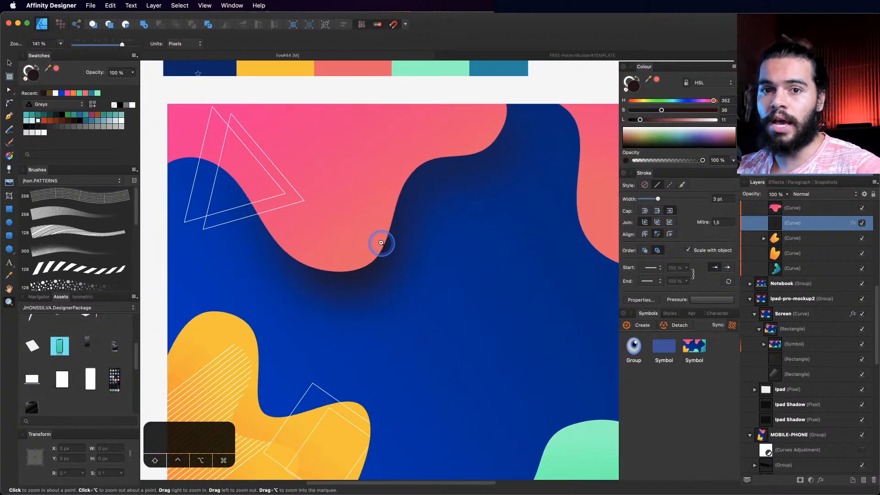
pyautogui.click(813, 196)
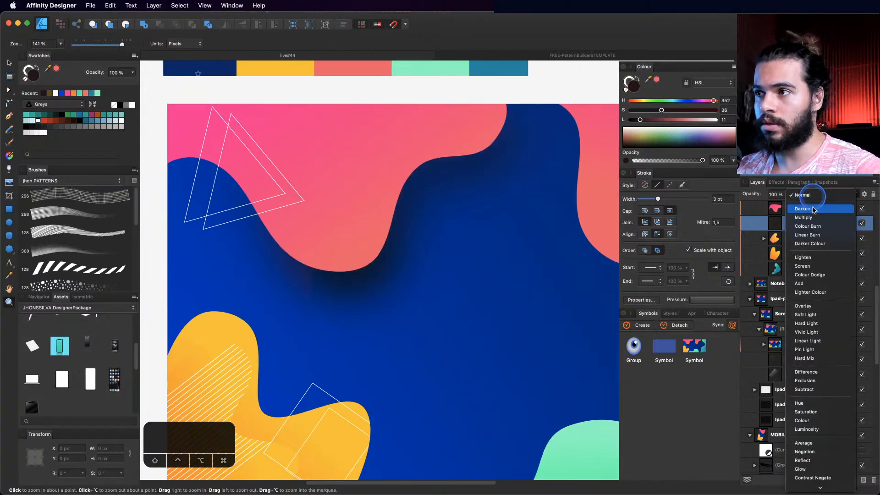
pyautogui.press('Escape')
pyautogui.press('v')
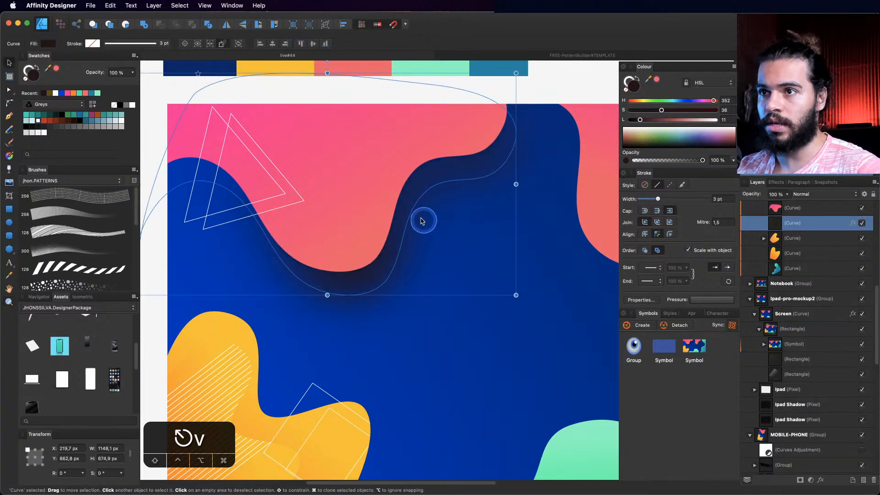
pyautogui.moveTo(422, 220); pyautogui.dragTo(464, 288)
pyautogui.press('super+z')
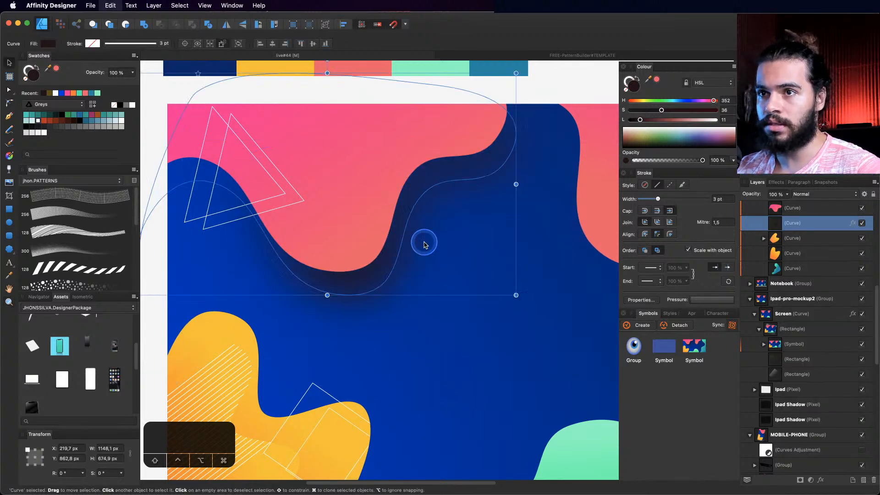
# Step: Set the shadow curve's blend mode to Soft Light and move it up closer to the pink blob
pyautogui.click(801, 204)
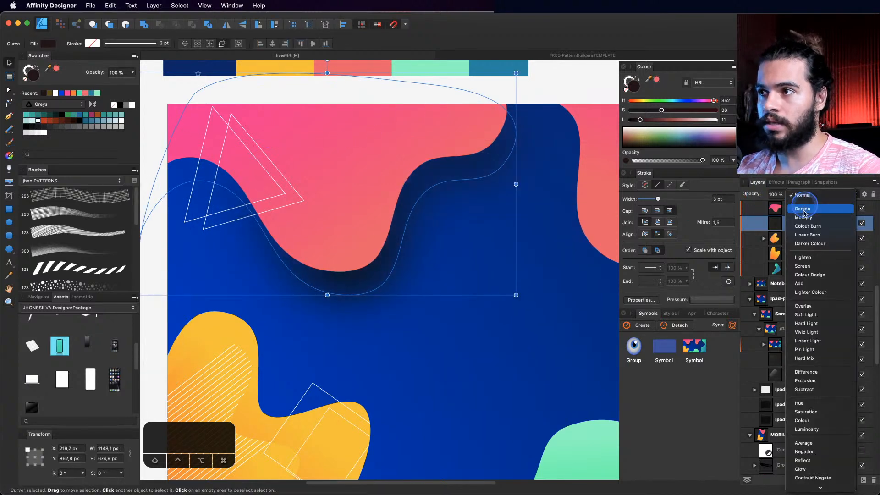
pyautogui.click(806, 315)
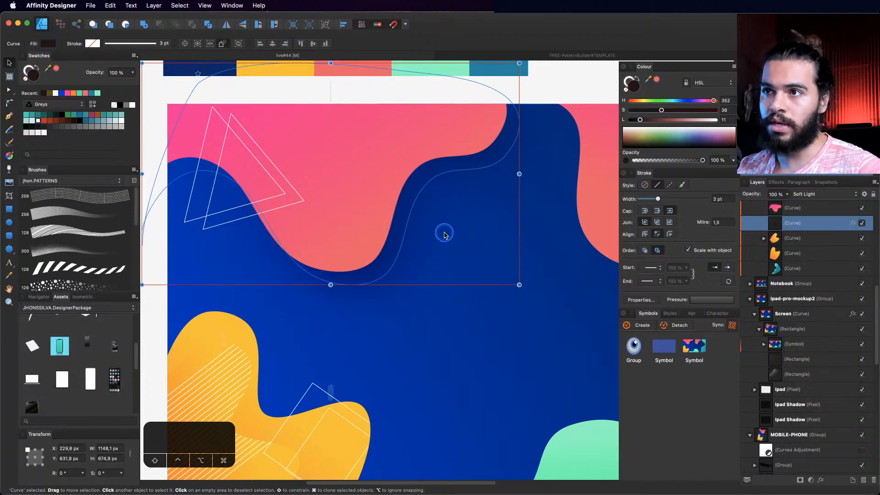
pyautogui.press('z')
pyautogui.moveTo(470, 225); pyautogui.dragTo(358, 241)
pyautogui.press('v')
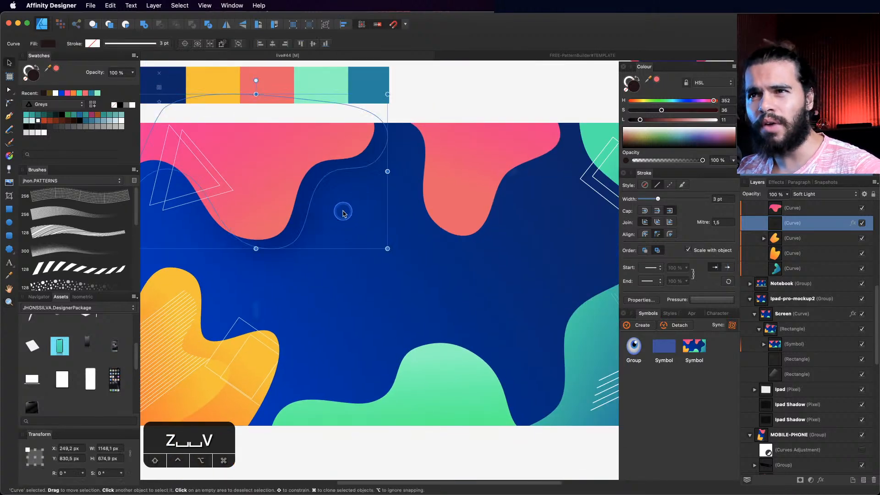
# Step: Duplicate the soft shadow curve and fit the copy beneath the second pink blob
pyautogui.moveTo(342, 213); pyautogui.dragTo(459, 173)
pyautogui.press('z')
pyautogui.press('v')
pyautogui.moveTo(397, 83); pyautogui.dragTo(479, 118)
pyautogui.press('z')
pyautogui.press('space')
pyautogui.moveTo(466, 218); pyautogui.dragTo(442, 222)
pyautogui.click(473, 249)
# Step: Duplicate the teal blob along the artwork's right edge and offset the copy slightly to the left
pyautogui.press('v')
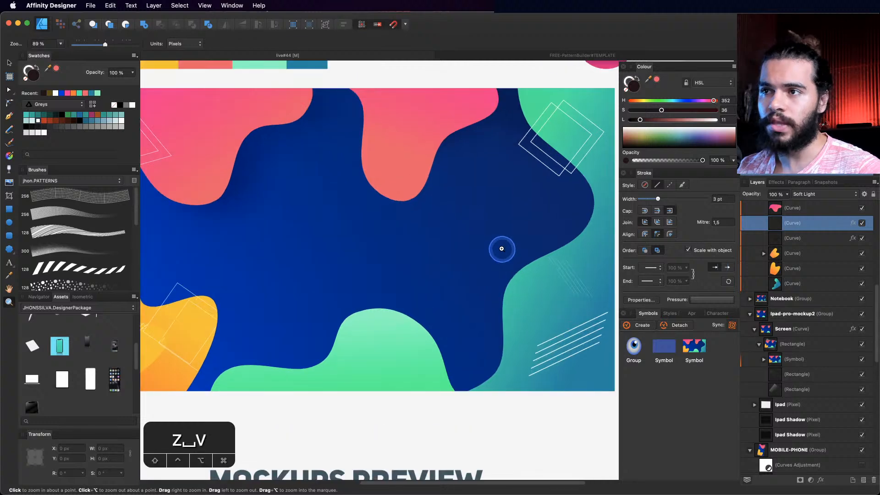
pyautogui.click(503, 237)
pyautogui.keyDown('super'); pyautogui.click(518, 290); pyautogui.keyUp('super')
pyautogui.press('z')
pyautogui.press('space')
pyautogui.moveTo(504, 308); pyautogui.dragTo(470, 309)
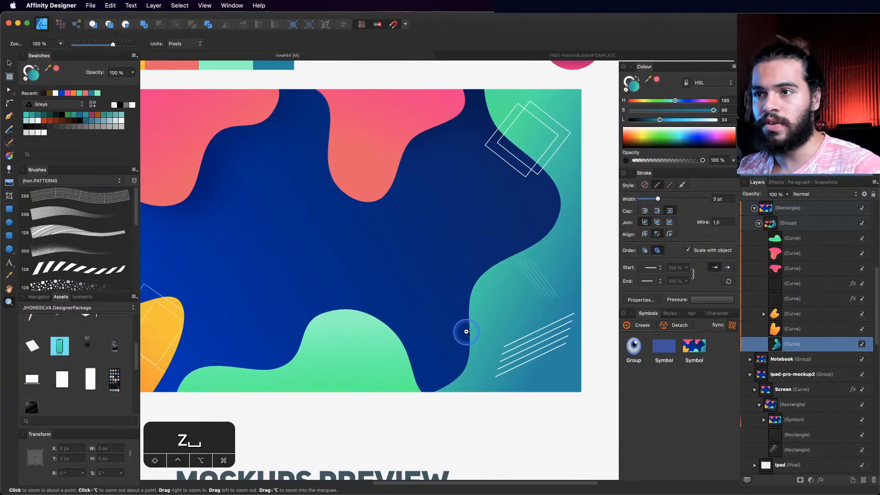
pyautogui.press('space')
pyautogui.moveTo(453, 316); pyautogui.dragTo(404, 327)
pyautogui.press('space')
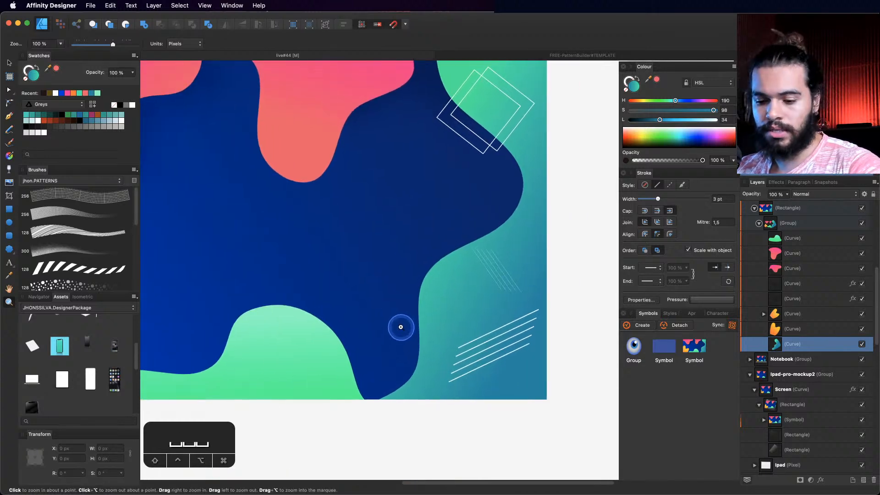
pyautogui.press('v')
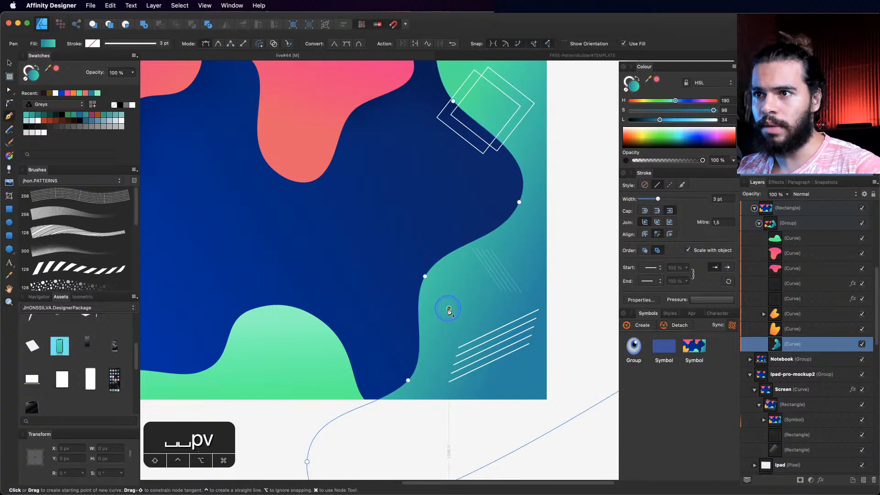
pyautogui.press('z')
pyautogui.press('space')
pyautogui.moveTo(462, 305); pyautogui.dragTo(461, 316)
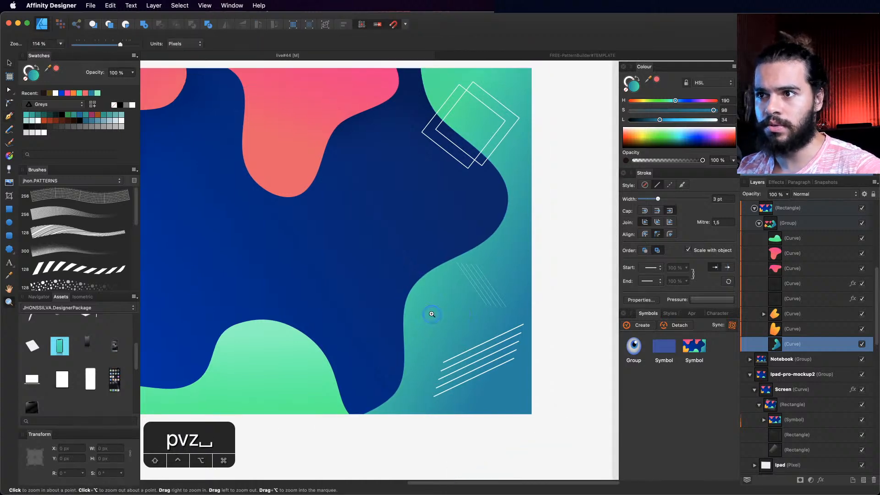
pyautogui.keyDown('alt'); pyautogui.click(432, 314); pyautogui.keyUp('alt')
pyautogui.press('v')
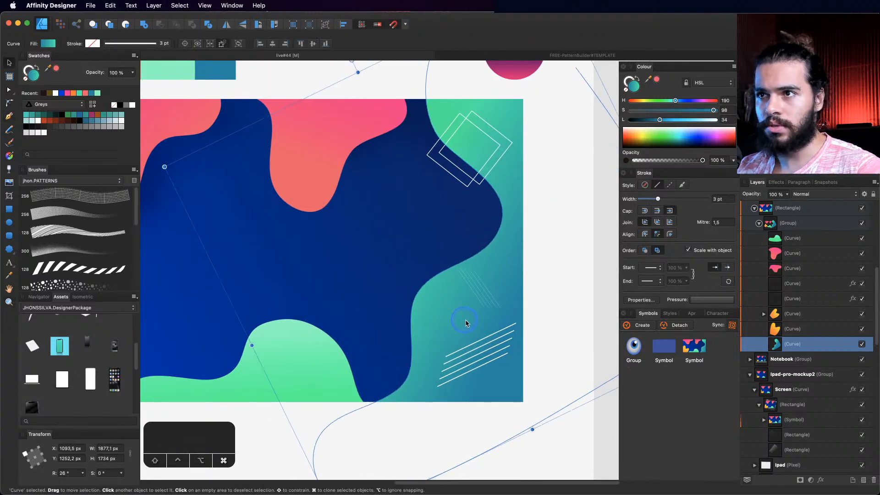
pyautogui.moveTo(466, 322); pyautogui.dragTo(456, 322)
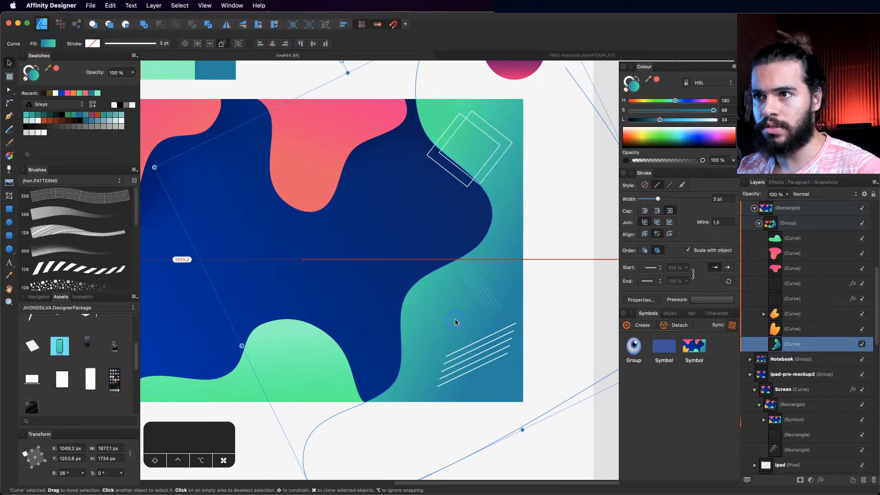
# Step: Give the duplicated teal blob a white stroke and remove its fill
pyautogui.click(628, 87)
pyautogui.press('z')
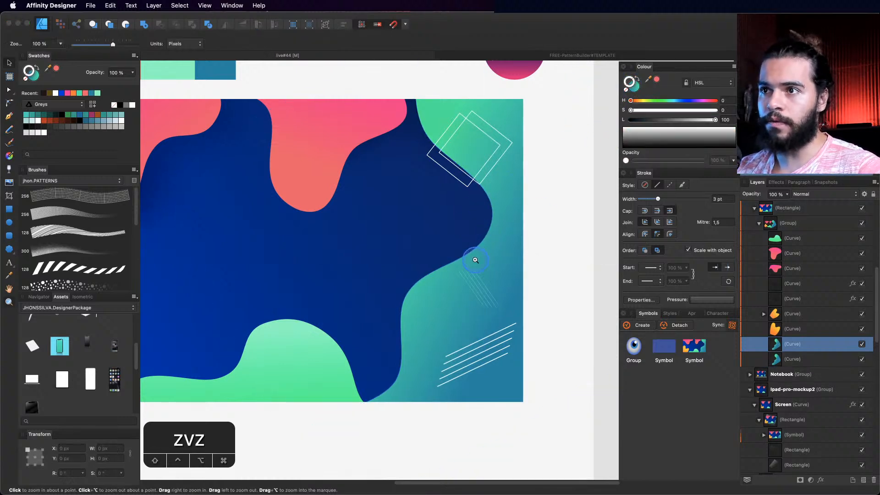
pyautogui.press('v')
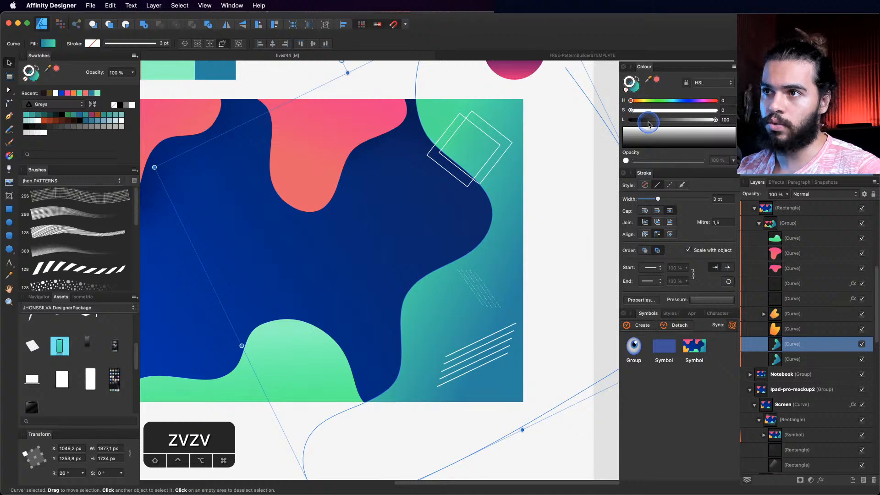
pyautogui.click(649, 122)
pyautogui.click(635, 92)
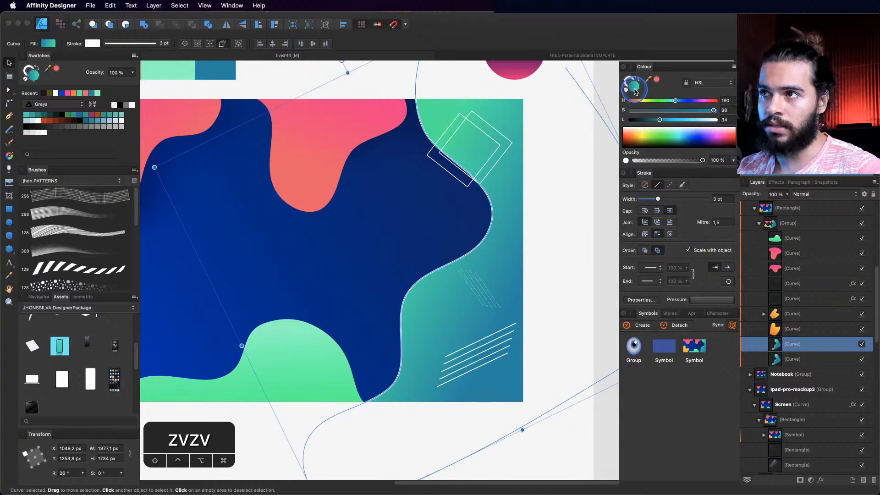
pyautogui.click(626, 93)
# Step: Move the white contour line closer to the teal blob's edge, to about X 1064 px, Y 1240.9 px
pyautogui.press('z')
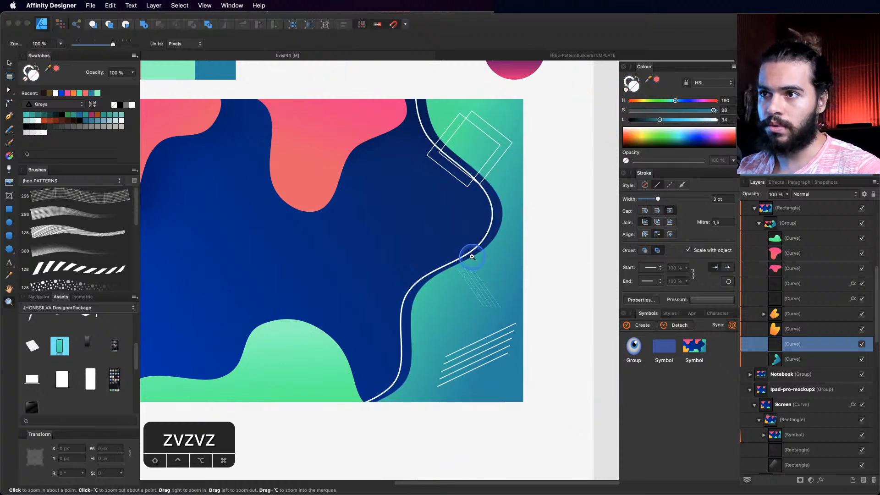
pyautogui.click(470, 255)
pyautogui.press('v')
pyautogui.press('z')
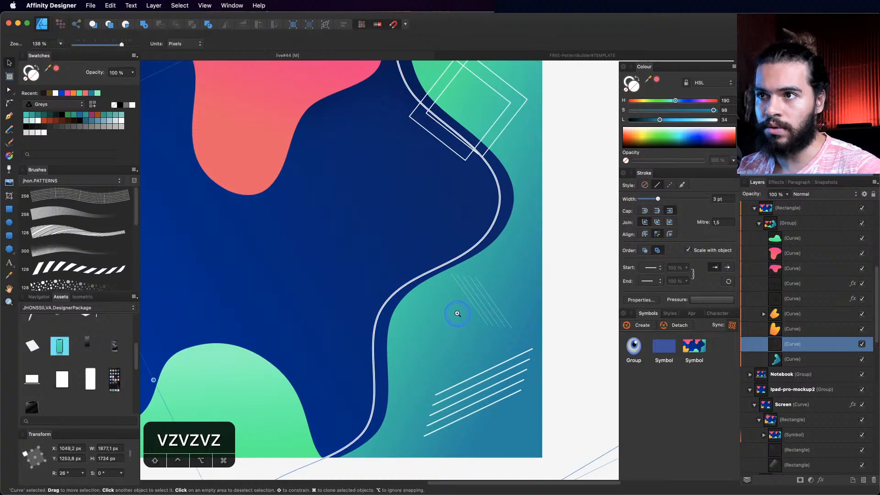
pyautogui.moveTo(447, 314); pyautogui.dragTo(389, 325)
pyautogui.press('v')
pyautogui.moveTo(476, 304); pyautogui.dragTo(475, 300)
pyautogui.press('z')
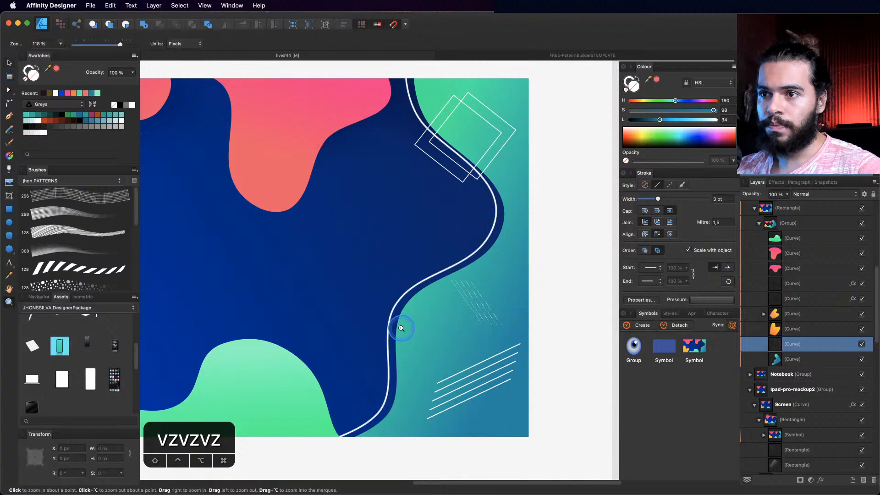
# Step: Reduce the white contour line's stroke width to 0.9 pt
pyautogui.moveTo(403, 328); pyautogui.dragTo(654, 200)
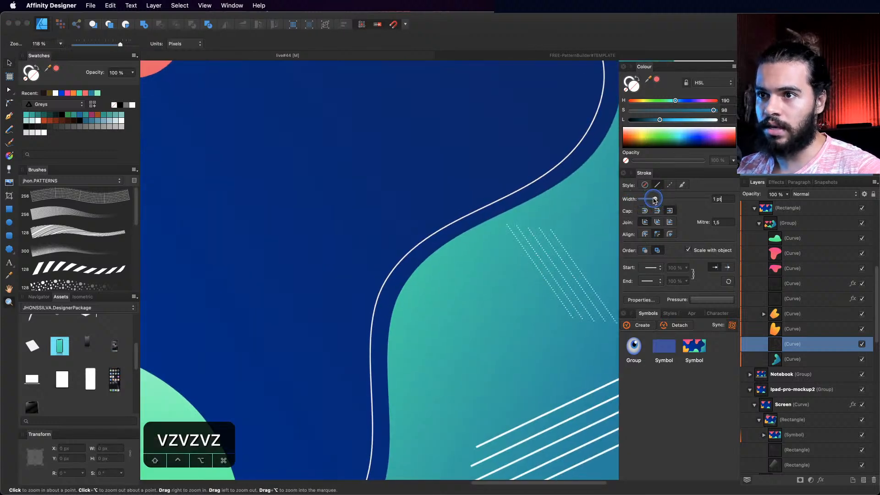
pyautogui.moveTo(486, 221); pyautogui.dragTo(453, 274)
pyautogui.press('space')
pyautogui.press('space')
pyautogui.press('space')
pyautogui.press('v')
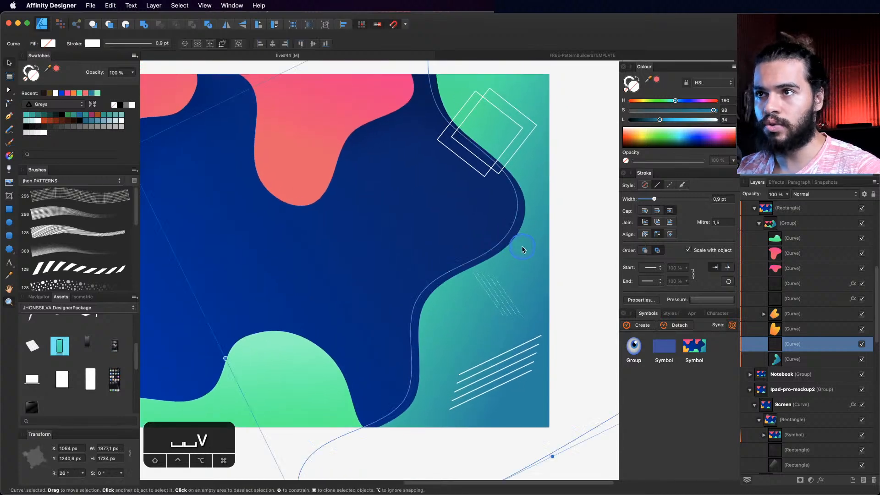
# Step: Duplicate the white contour line twice toward the left at equal spacing, making three parallel lines
pyautogui.moveTo(523, 246); pyautogui.dragTo(475, 240)
pyautogui.press('super+j')
pyautogui.press('z')
pyautogui.press('space')
pyautogui.moveTo(530, 138); pyautogui.dragTo(467, 148)
pyautogui.press('v')
pyautogui.press('space')
pyautogui.moveTo(393, 87); pyautogui.dragTo(425, 122)
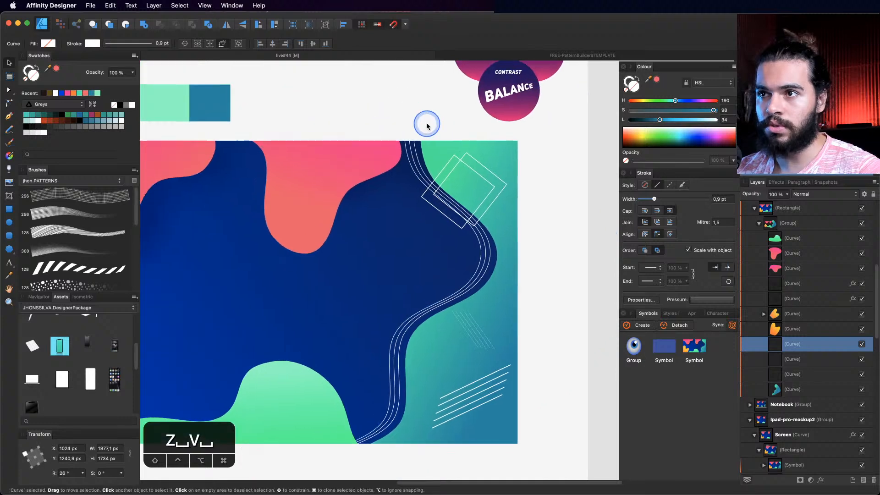
# Step: Rotate the outermost white contour line slightly, to about 27.2°
pyautogui.press('z')
pyautogui.press('space')
pyautogui.moveTo(469, 199); pyautogui.dragTo(420, 131)
pyautogui.press('v')
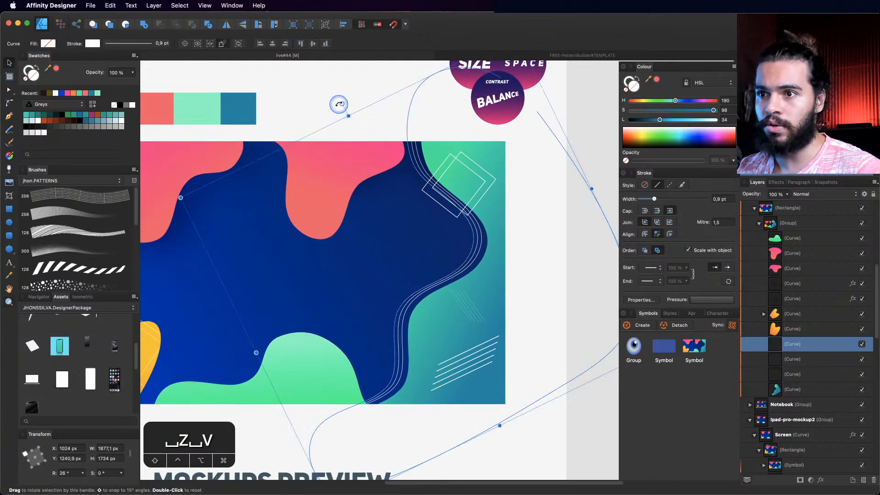
pyautogui.moveTo(339, 104); pyautogui.dragTo(338, 105)
# Step: Nudge the rotated contour line to separate it from the other two near the artwork's lower edge
pyautogui.press('z')
pyautogui.moveTo(448, 221); pyautogui.dragTo(492, 225)
pyautogui.moveTo(462, 263); pyautogui.dragTo(488, 263)
pyautogui.press('space')
pyautogui.moveTo(421, 307)
pyautogui.mouseDown()
pyautogui.moveTo(447, 244)
pyautogui.moveTo(453, 200)
pyautogui.mouseUp()
pyautogui.press('space')
pyautogui.moveTo(389, 360); pyautogui.dragTo(432, 279)
pyautogui.press('v')
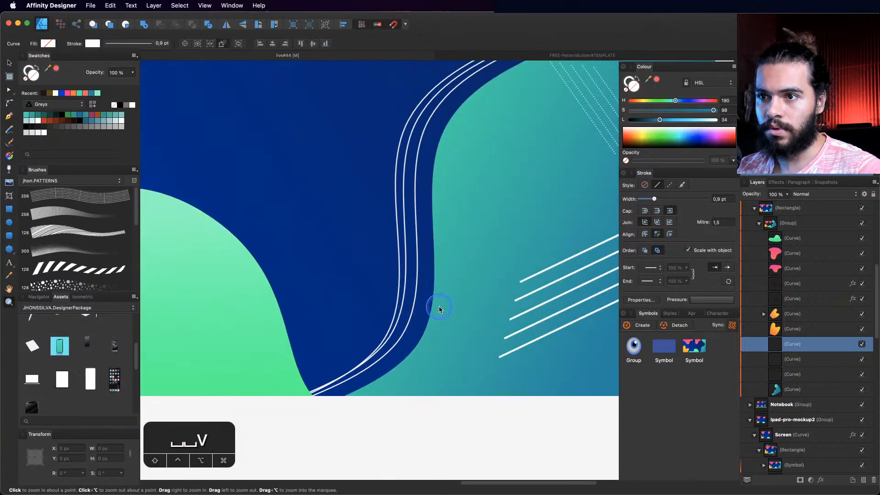
# Step: Select both white square outlines and move them up and right, clear of the contour lines, onto the teal blob
pyautogui.press('z')
pyautogui.moveTo(489, 212); pyautogui.dragTo(453, 220)
pyautogui.press('space')
pyautogui.moveTo(453, 228); pyautogui.dragTo(404, 324)
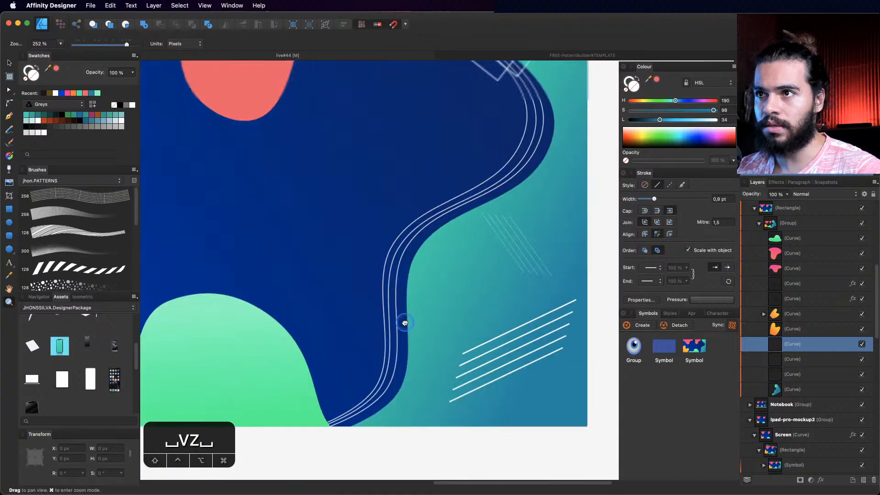
pyautogui.moveTo(497, 180); pyautogui.dragTo(474, 257)
pyautogui.moveTo(477, 195); pyautogui.dragTo(472, 269)
pyautogui.press('v')
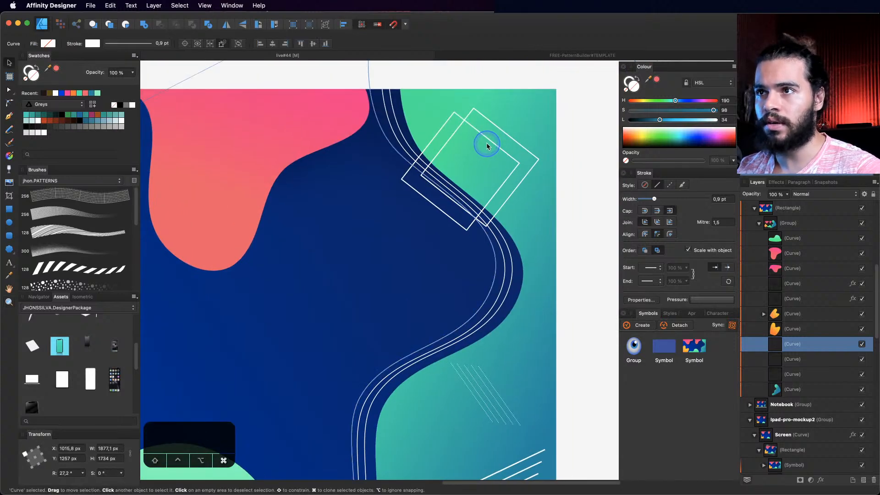
pyautogui.keyDown('super'); pyautogui.click(489, 140); pyautogui.keyUp('super')
pyautogui.keyDown('shift'); pyautogui.keyDown('super'); pyautogui.click(502, 134); pyautogui.keyUp('super'); pyautogui.keyUp('shift')
pyautogui.moveTo(493, 148); pyautogui.dragTo(527, 113)
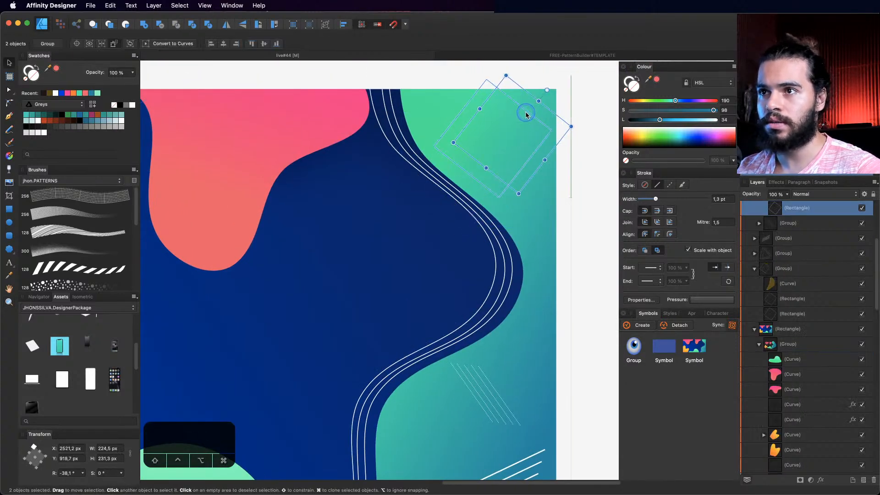
# Step: Select the upper-left pink blob and duplicate it in place
pyautogui.press('z')
pyautogui.moveTo(387, 204); pyautogui.dragTo(361, 275)
pyautogui.press('space')
pyautogui.moveTo(361, 280); pyautogui.dragTo(293, 259)
pyautogui.press('v')
pyautogui.click(269, 174)
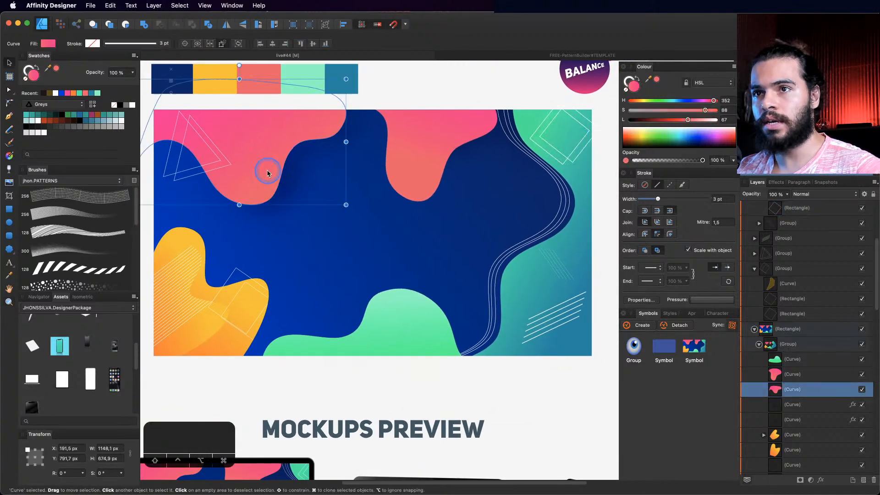
pyautogui.press('z')
pyautogui.moveTo(269, 173); pyautogui.dragTo(299, 173)
pyautogui.press('space')
pyautogui.moveTo(299, 173); pyautogui.dragTo(317, 202)
pyautogui.press('v')
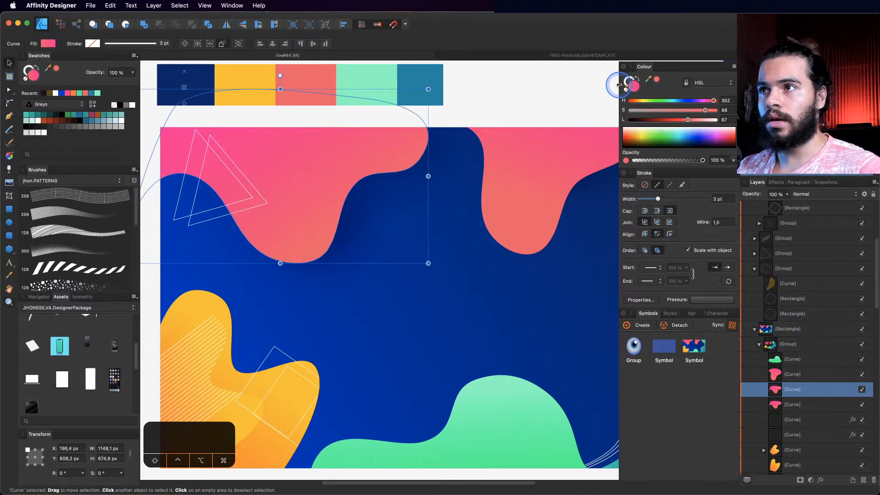
# Step: Give the copied pink blob a white stroke and remove its fill, leaving only an outline
pyautogui.moveTo(681, 119); pyautogui.dragTo(723, 120)
pyautogui.click(635, 88)
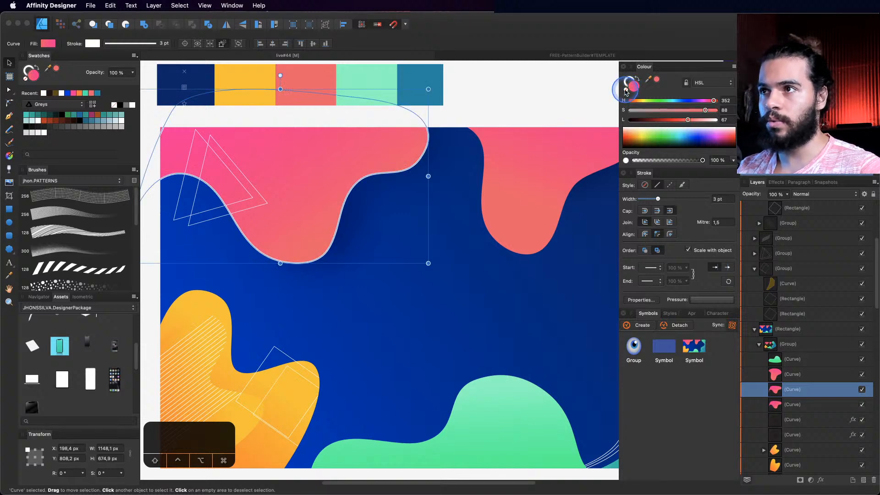
pyautogui.click(626, 91)
# Step: Set the blob outline's stroke width to 2.8 pt and duplicate it into three slightly offset contour lines along the pink blob's lower edge
pyautogui.moveTo(371, 220); pyautogui.dragTo(372, 222)
pyautogui.moveTo(656, 199); pyautogui.dragTo(656, 200)
pyautogui.moveTo(370, 203); pyautogui.dragTo(383, 210)
# Step: Undo the displacement of the triangle and square outlines on the artwork
pyautogui.press('z')
pyautogui.press('space')
pyautogui.moveTo(299, 216); pyautogui.dragTo(346, 205)
pyautogui.press('super+z')
pyautogui.press('z')
pyautogui.press('space')
pyautogui.moveTo(450, 196); pyautogui.dragTo(404, 208)
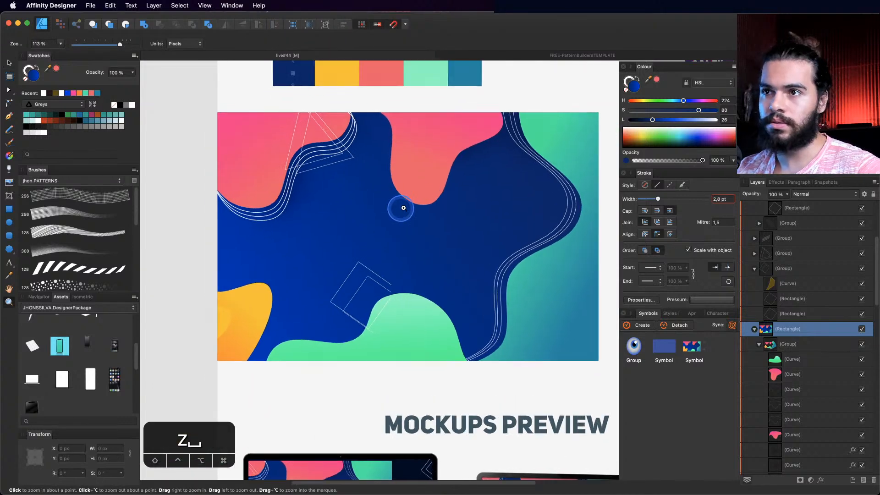
pyautogui.press('space')
pyautogui.moveTo(366, 171)
pyautogui.mouseDown()
pyautogui.moveTo(350, 178)
pyautogui.moveTo(361, 186)
pyautogui.mouseUp()
pyautogui.press('v')
pyautogui.click(305, 171)
pyautogui.press('z')
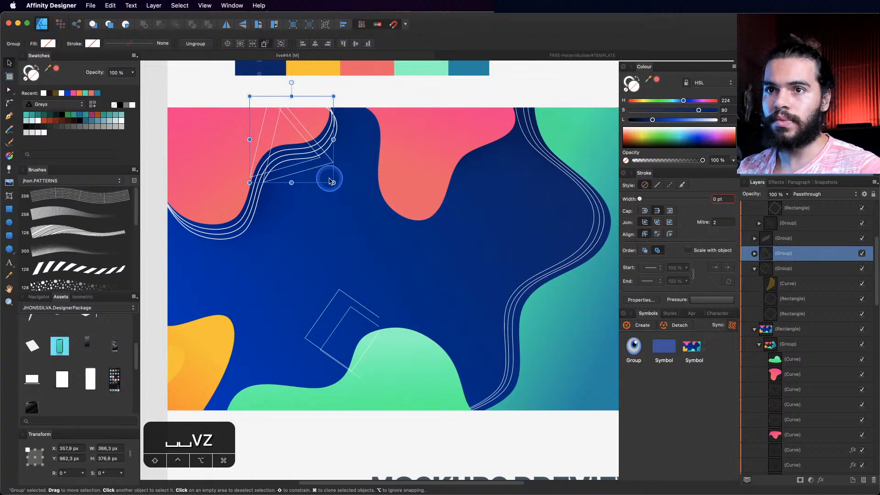
pyautogui.moveTo(367, 216); pyautogui.dragTo(293, 230)
pyautogui.press('super+z')
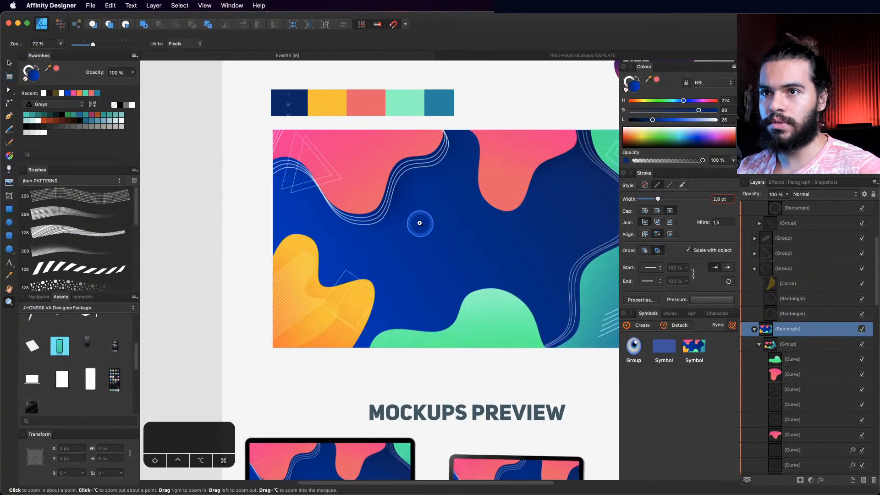
# Step: Examine the updated artwork and how the new contour lines appear on the laptop and tablet mockups
pyautogui.press('space')
pyautogui.moveTo(430, 234); pyautogui.dragTo(353, 257)
pyautogui.moveTo(384, 222); pyautogui.dragTo(355, 132)
pyautogui.moveTo(336, 290); pyautogui.dragTo(380, 293)
pyautogui.moveTo(316, 383); pyautogui.dragTo(328, 328)
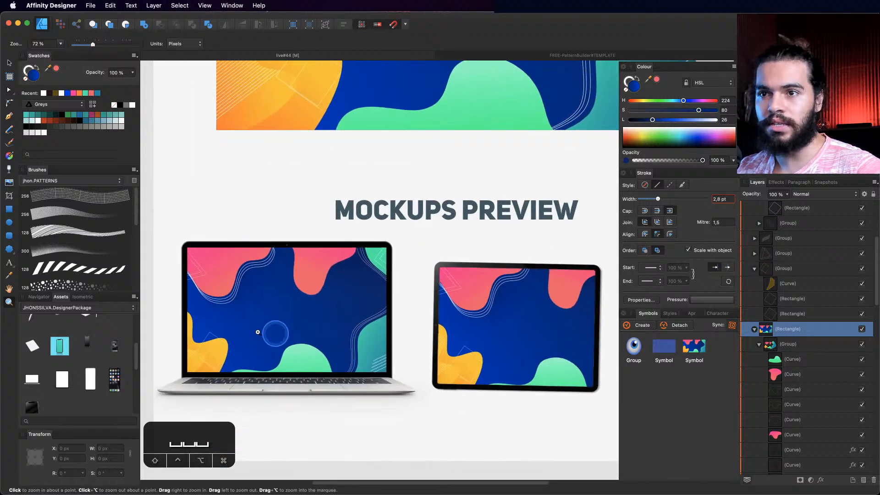
pyautogui.moveTo(258, 332); pyautogui.dragTo(348, 260)
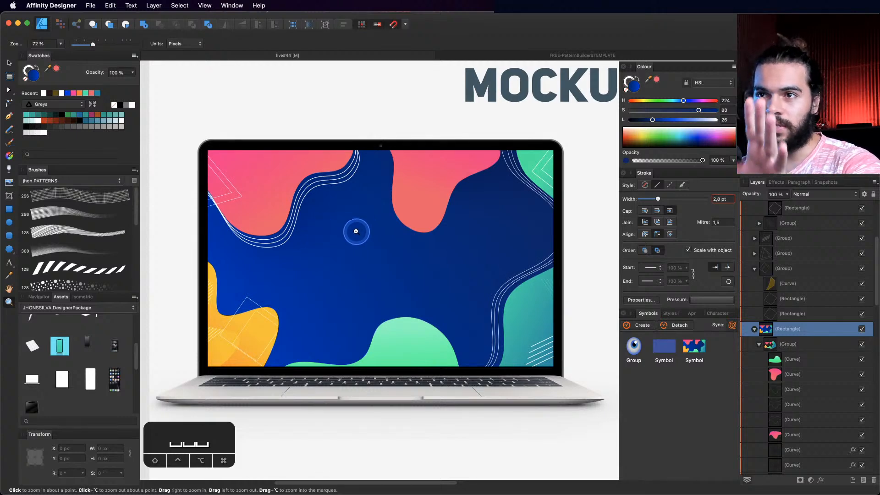
pyautogui.moveTo(400, 247); pyautogui.dragTo(300, 268)
pyautogui.moveTo(416, 272); pyautogui.dragTo(290, 211)
# Step: Select both white triangle outlines over the left pink blob and place a smaller, turned copy with a 0.3 pt stroke on the right pink blob
pyautogui.press('v')
pyautogui.click(213, 150)
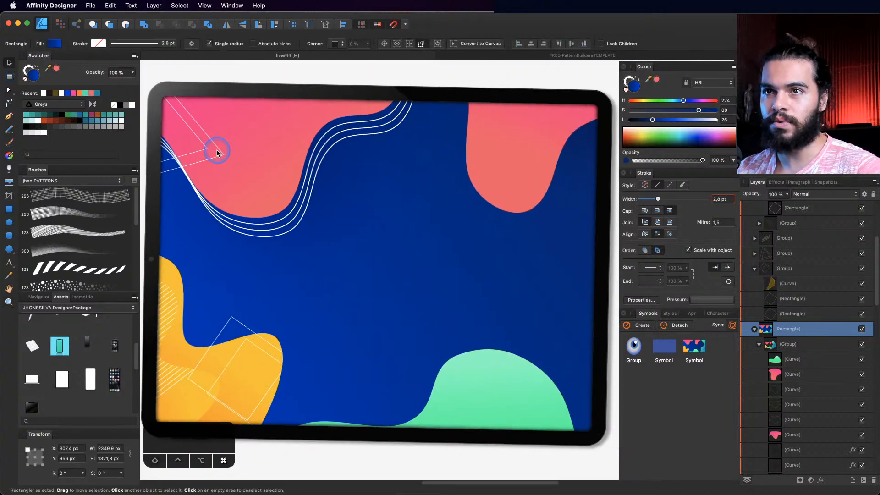
pyautogui.keyDown('shift'); pyautogui.click(205, 149); pyautogui.keyUp('shift')
pyautogui.moveTo(206, 148); pyautogui.dragTo(255, 162)
pyautogui.press('z')
pyautogui.moveTo(339, 165); pyautogui.dragTo(266, 196)
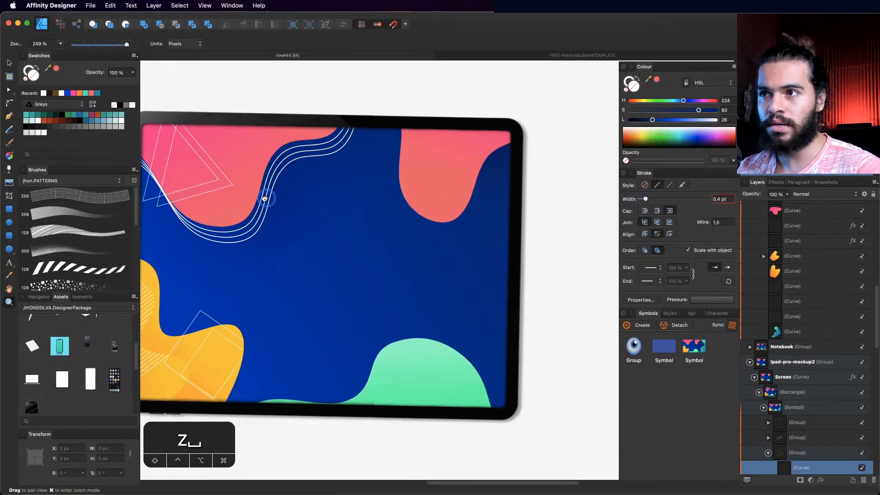
pyautogui.press('v')
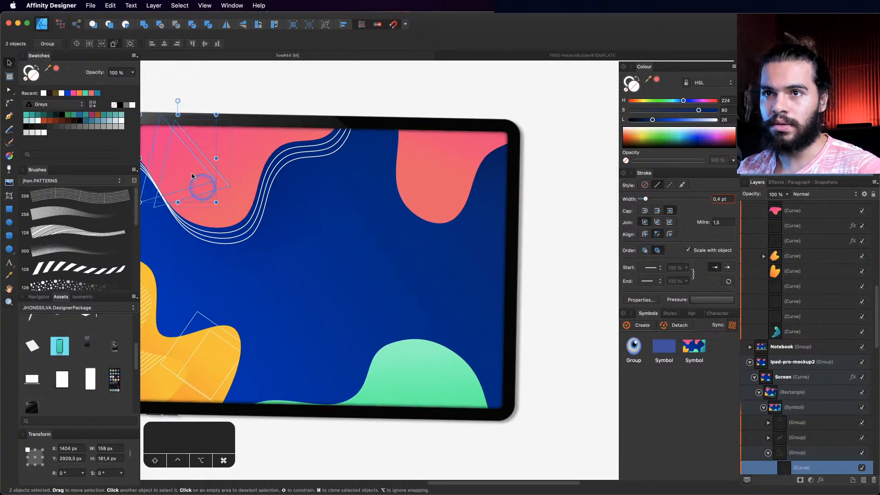
pyautogui.moveTo(200, 186)
pyautogui.mouseDown()
pyautogui.moveTo(472, 114)
pyautogui.moveTo(472, 125)
pyautogui.moveTo(483, 117)
pyautogui.moveTo(514, 123)
pyautogui.moveTo(465, 118)
pyautogui.moveTo(479, 158)
pyautogui.moveTo(509, 146)
pyautogui.moveTo(522, 154)
pyautogui.mouseUp()
# Step: Examine the copied triangles on the tablet and phone mockups and in the full artwork
pyautogui.press('z')
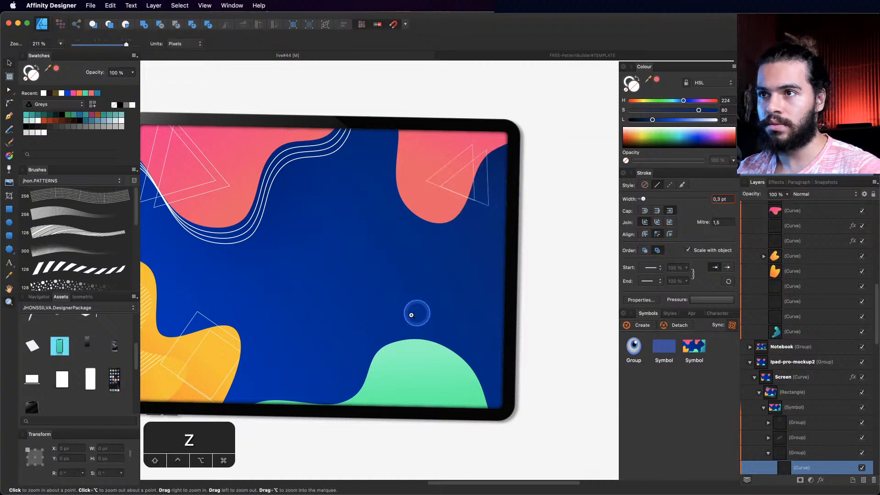
pyautogui.keyDown('alt'); pyautogui.click(334, 294); pyautogui.keyUp('alt')
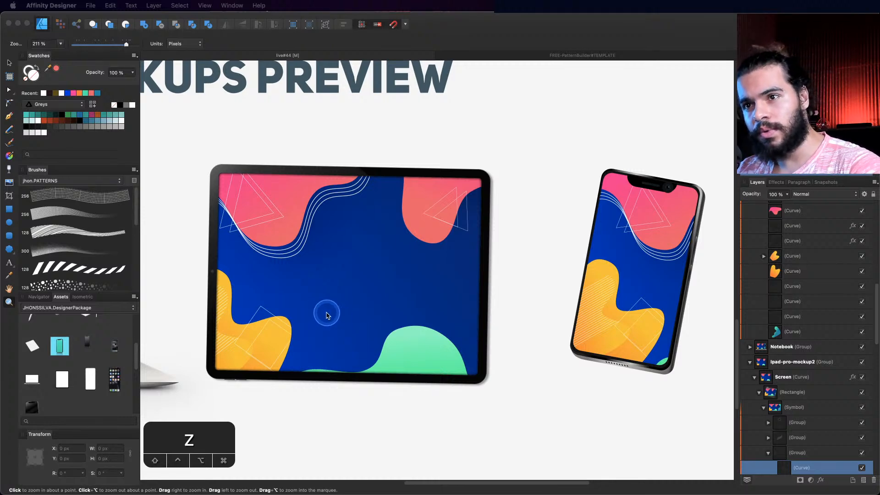
pyautogui.click(307, 307)
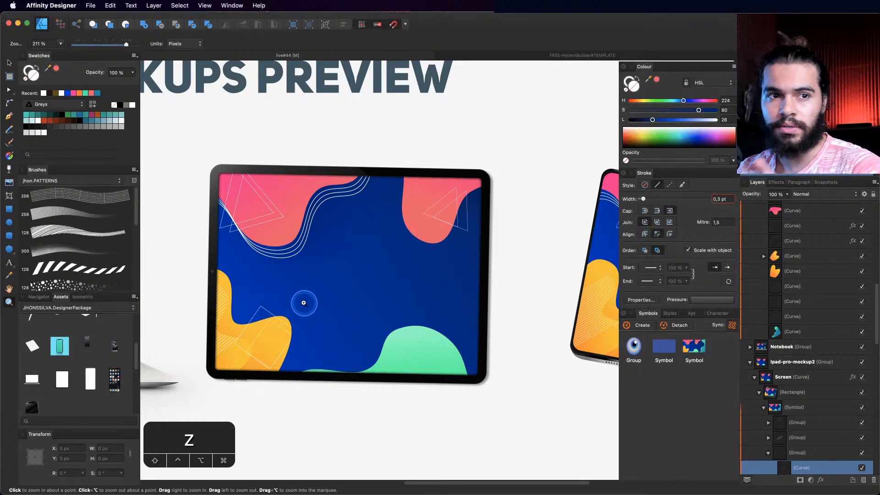
pyautogui.moveTo(268, 306)
pyautogui.mouseDown()
pyautogui.moveTo(330, 298)
pyautogui.moveTo(259, 302)
pyautogui.mouseUp()
pyautogui.press('space')
pyautogui.moveTo(356, 306); pyautogui.dragTo(446, 461)
pyautogui.moveTo(427, 280); pyautogui.dragTo(303, 279)
pyautogui.press('space')
pyautogui.press('space')
pyautogui.moveTo(349, 101); pyautogui.dragTo(335, 301)
pyautogui.moveTo(343, 302); pyautogui.dragTo(238, 296)
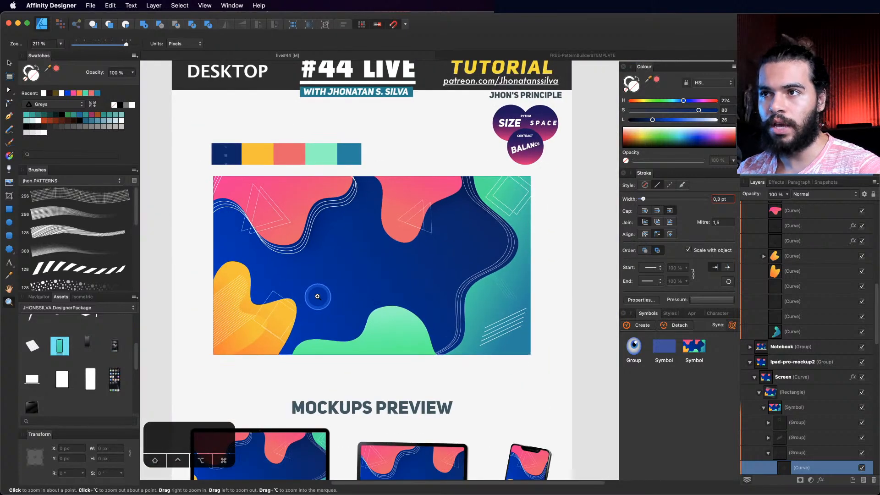
pyautogui.moveTo(316, 295); pyautogui.dragTo(340, 311)
# Step: Draw a freehand wavy curve with the Pencil tool from the green blob's top to the orange blob, looping back below the artwork's lower edge
pyautogui.click(324, 303)
pyautogui.press('z')
pyautogui.press('space')
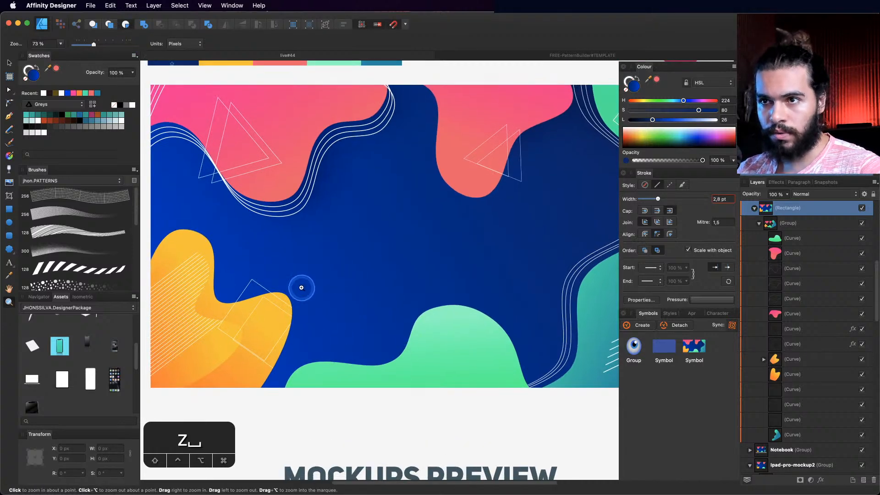
pyautogui.press('n')
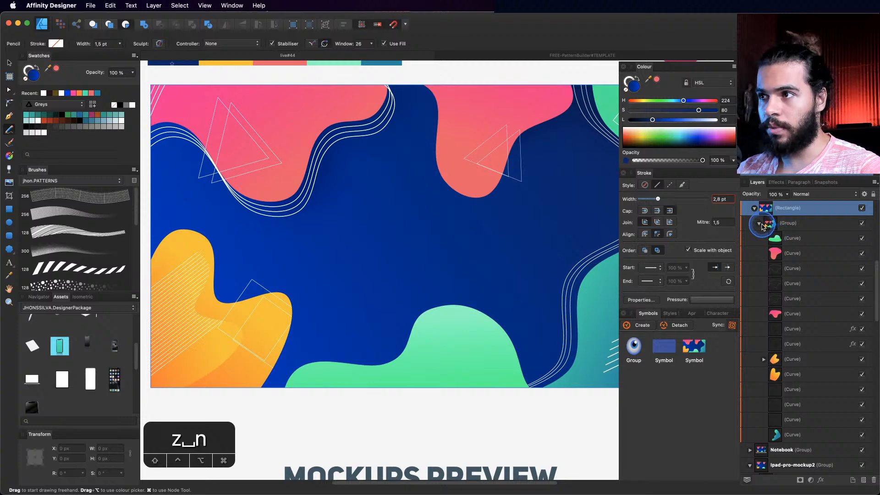
pyautogui.click(762, 227)
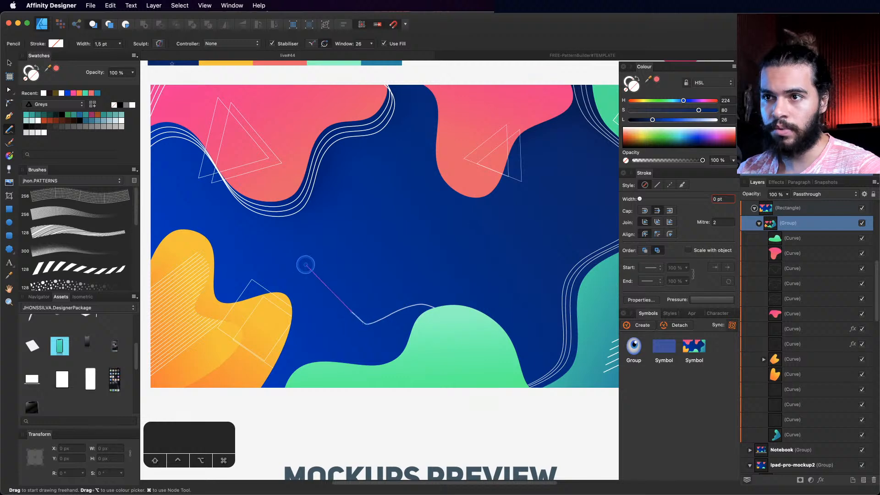
pyautogui.moveTo(306, 265); pyautogui.dragTo(336, 308)
pyautogui.press('super+z')
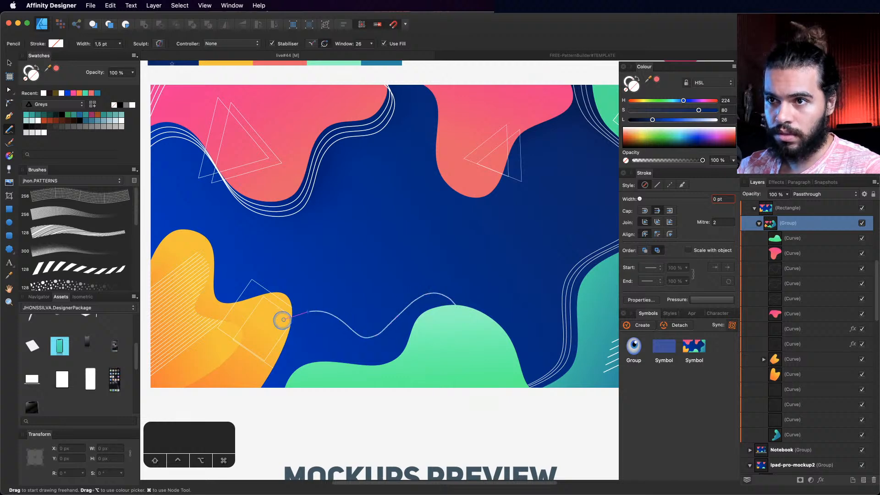
pyautogui.moveTo(450, 349); pyautogui.dragTo(451, 346)
pyautogui.press('v')
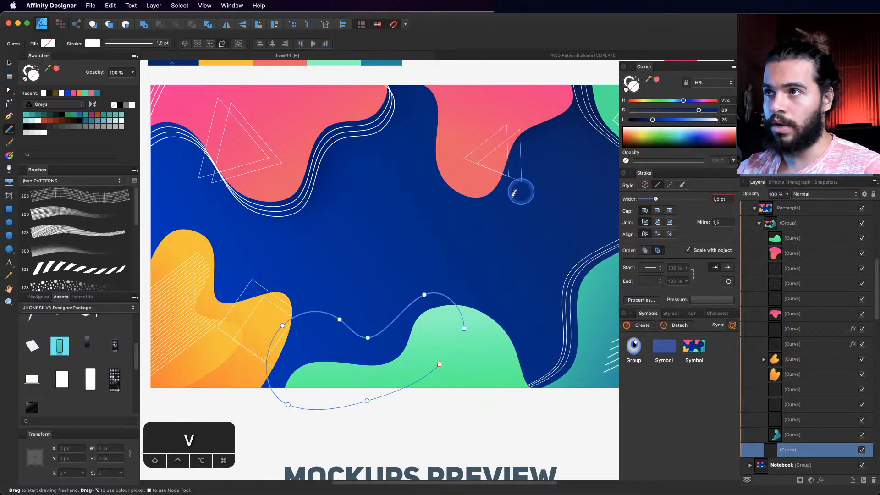
# Step: Fill the wavy shape with light blue at HSL 192, 89, 65 and remove its white stroke
pyautogui.press('i')
pyautogui.click(421, 265)
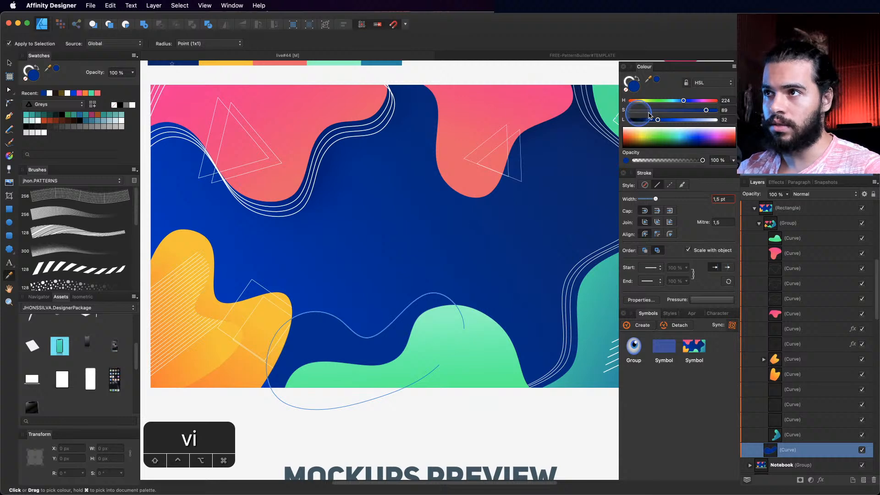
pyautogui.moveTo(670, 122); pyautogui.dragTo(675, 120)
pyautogui.click(629, 83)
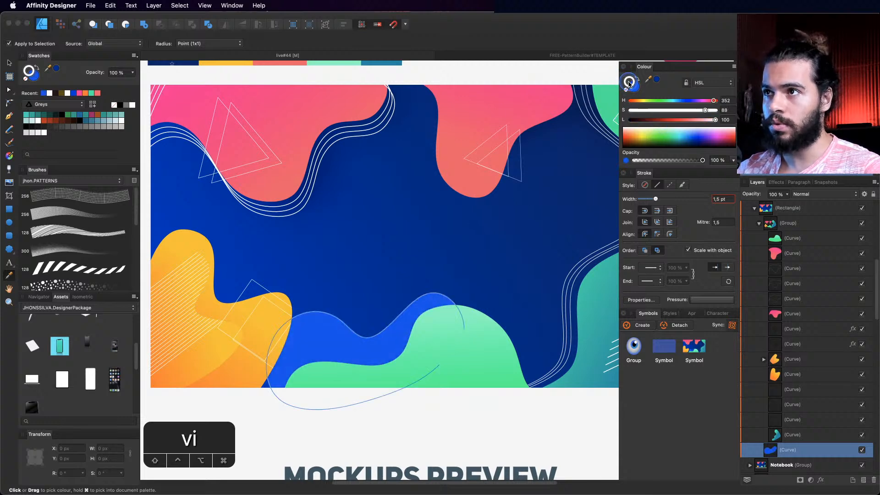
pyautogui.click(626, 91)
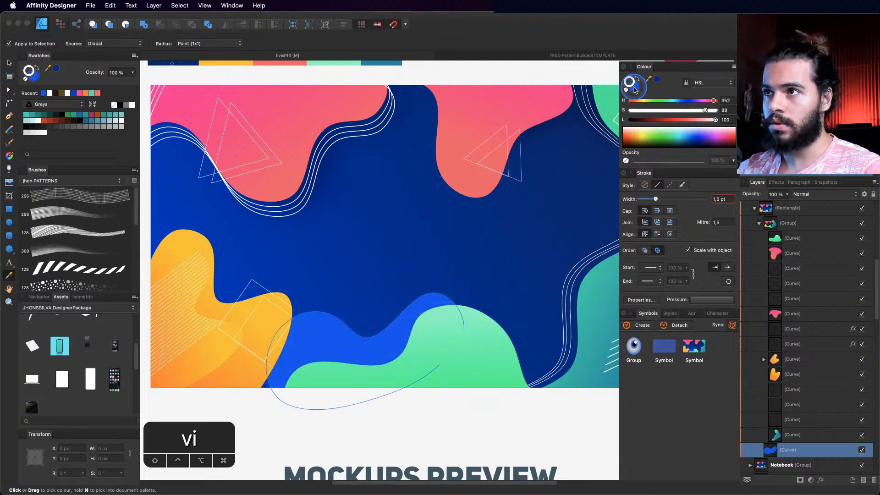
pyautogui.click(634, 88)
pyautogui.moveTo(681, 100); pyautogui.dragTo(675, 99)
pyautogui.click(686, 120)
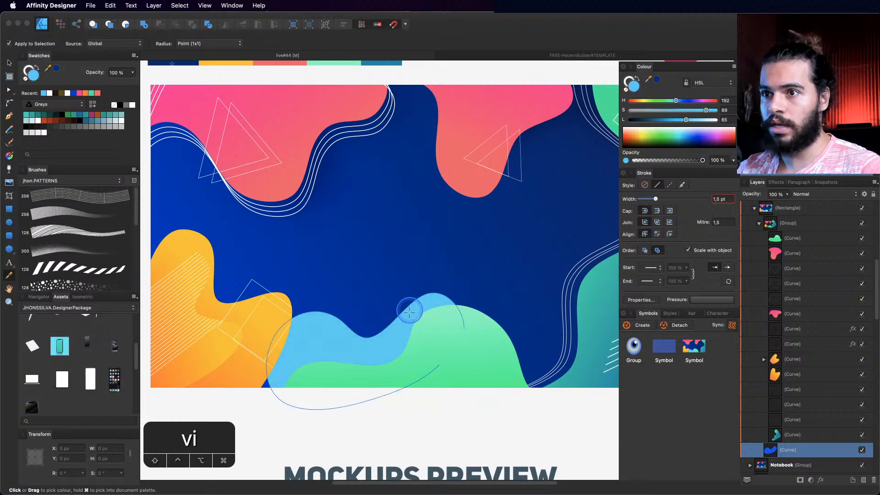
# Step: Apply a linear transparency to the light blue wave that fades it out downward, starting well above its crest
pyautogui.press('y')
pyautogui.moveTo(357, 282); pyautogui.dragTo(381, 369)
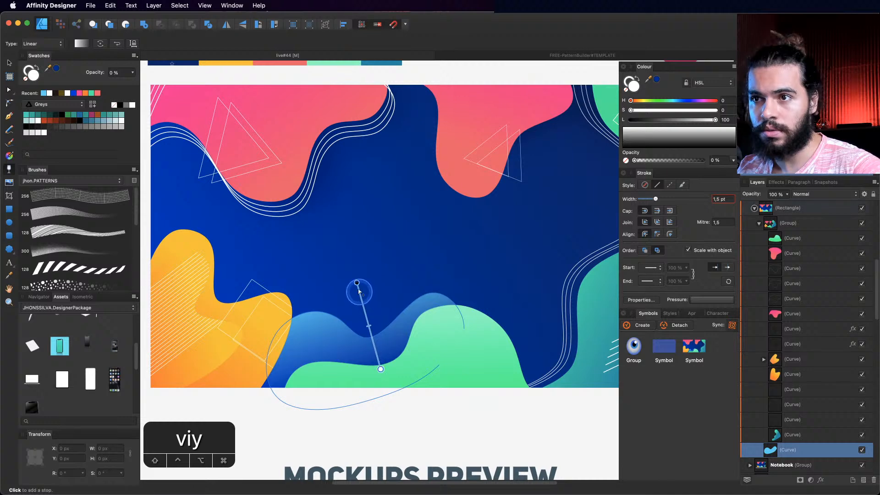
pyautogui.moveTo(357, 283); pyautogui.dragTo(363, 206)
# Step: Extend the wave's right end node farther over the green blob and adjust the crest's handle to widen its curve
pyautogui.press('z')
pyautogui.click(398, 329)
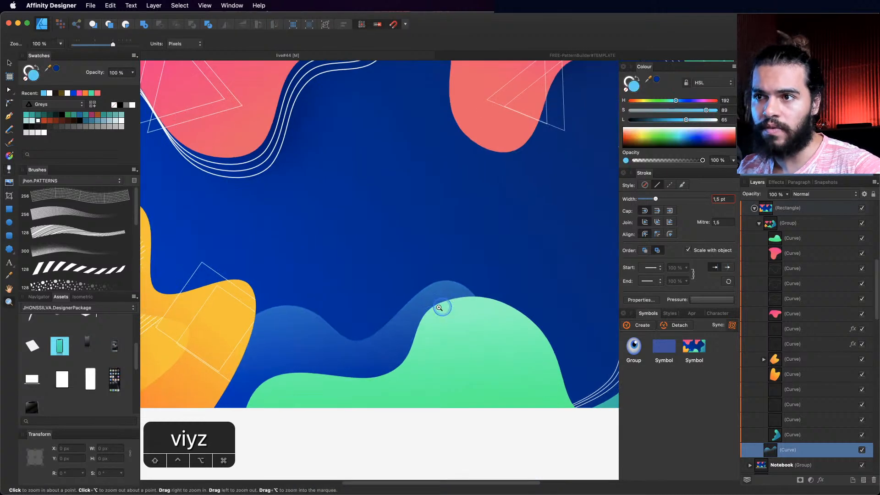
pyautogui.press('a')
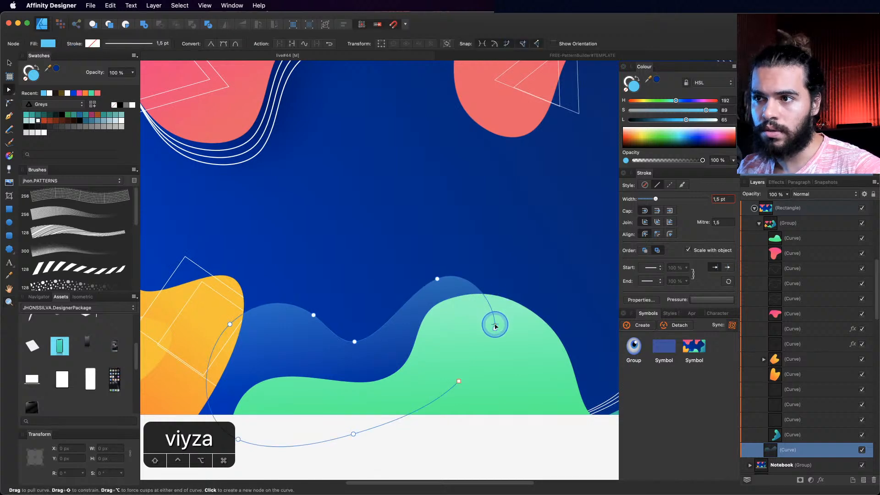
pyautogui.moveTo(494, 328); pyautogui.dragTo(516, 317)
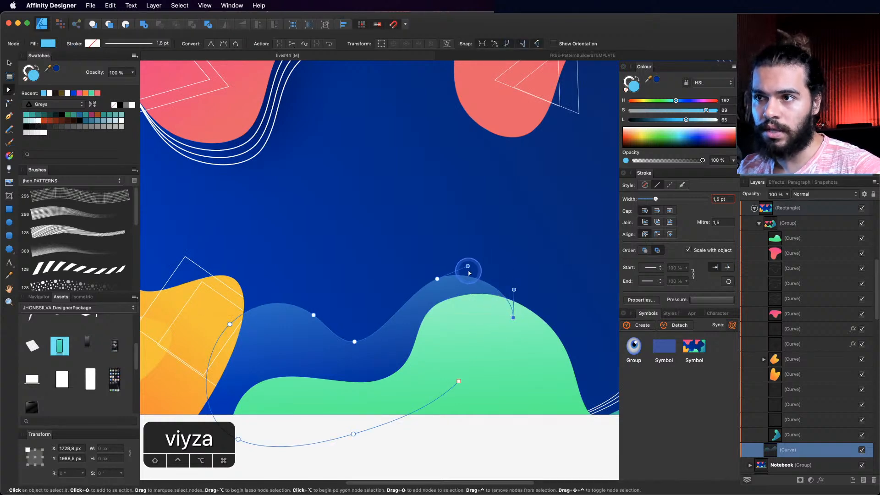
pyautogui.moveTo(467, 266); pyautogui.dragTo(477, 266)
# Step: Examine how the translucent blue wave blends with the background between the orange and green blobs
pyautogui.press('z')
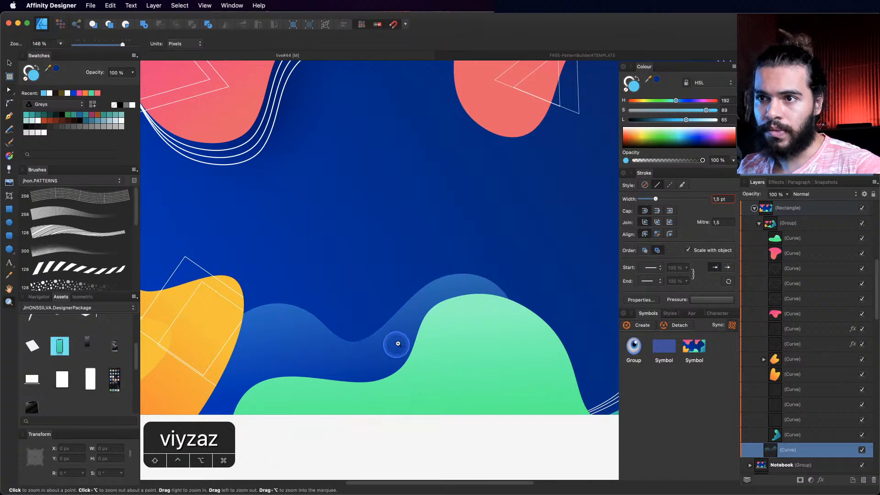
pyautogui.moveTo(412, 337); pyautogui.dragTo(366, 333)
pyautogui.press('space')
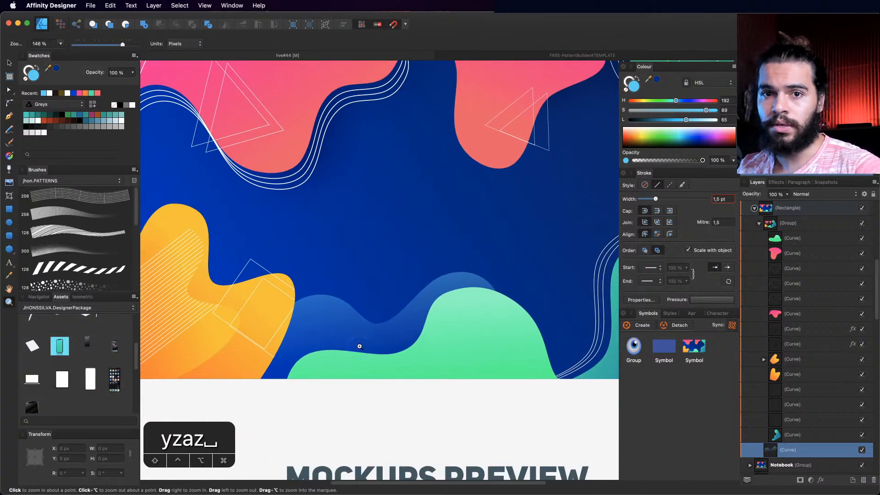
pyautogui.press('space')
pyautogui.moveTo(418, 271); pyautogui.dragTo(426, 270)
pyautogui.press('a')
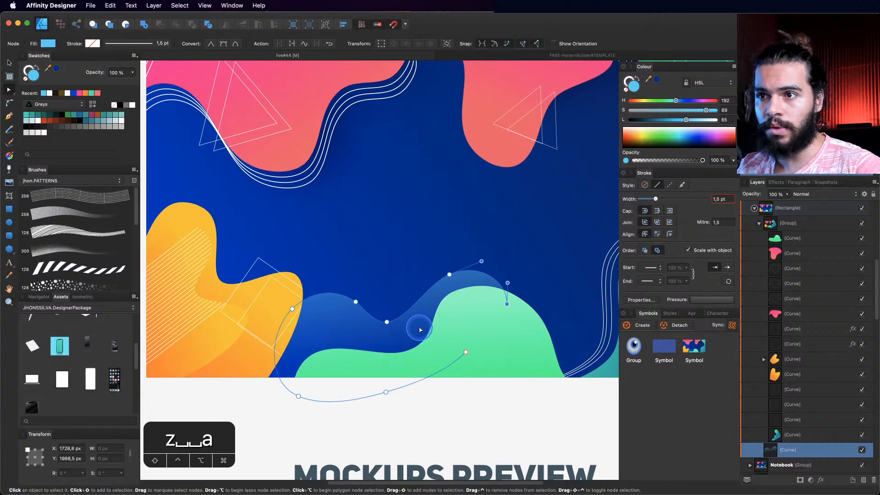
pyautogui.press('z')
pyautogui.click(402, 315)
pyautogui.press('a')
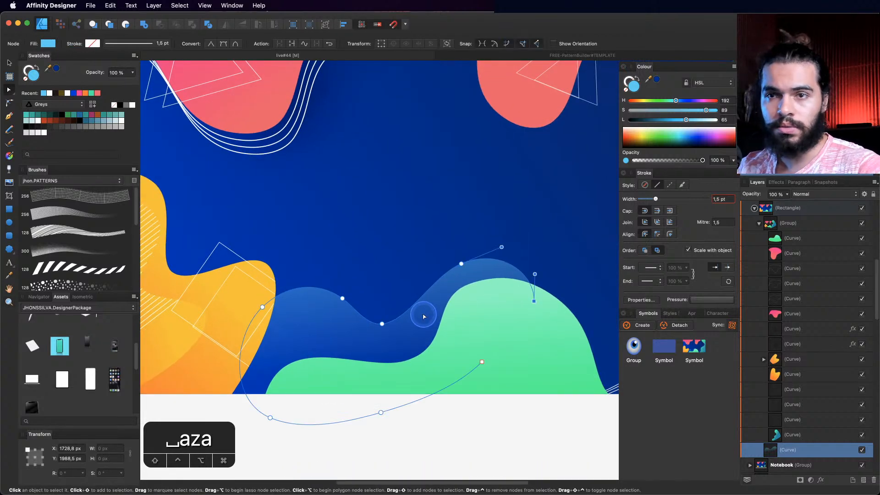
pyautogui.press('space')
pyautogui.moveTo(403, 289); pyautogui.dragTo(417, 295)
pyautogui.press('n')
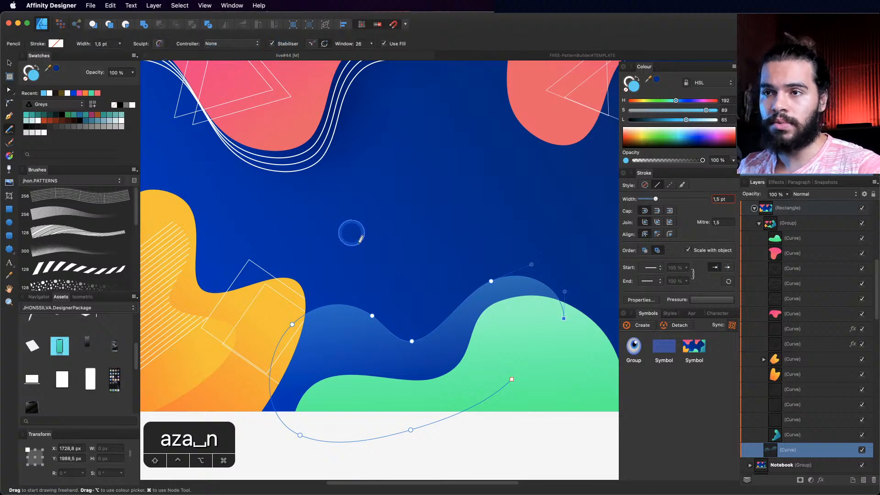
pyautogui.press('z')
pyautogui.press('space')
pyautogui.moveTo(356, 263); pyautogui.dragTo(370, 289)
pyautogui.press('space')
pyautogui.press('space')
pyautogui.press('space')
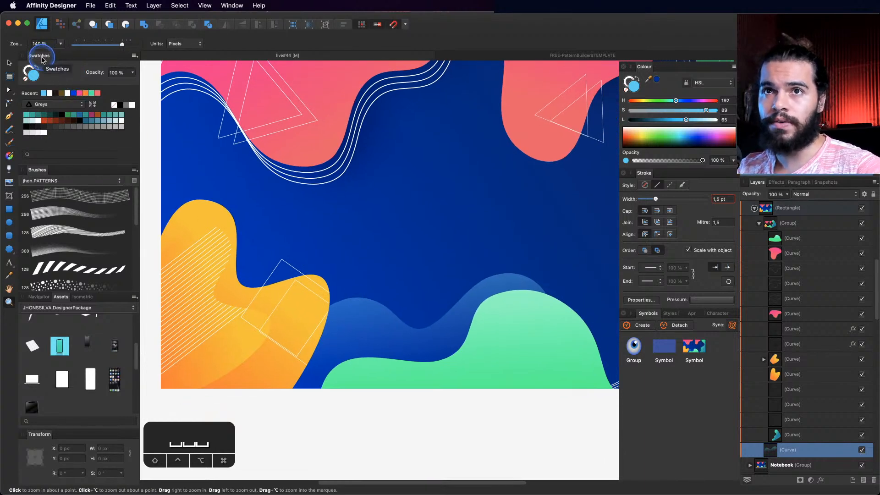
# Step: Save the light blue fill of the wave between the orange and green blobs as a palette swatch
pyautogui.click(134, 56)
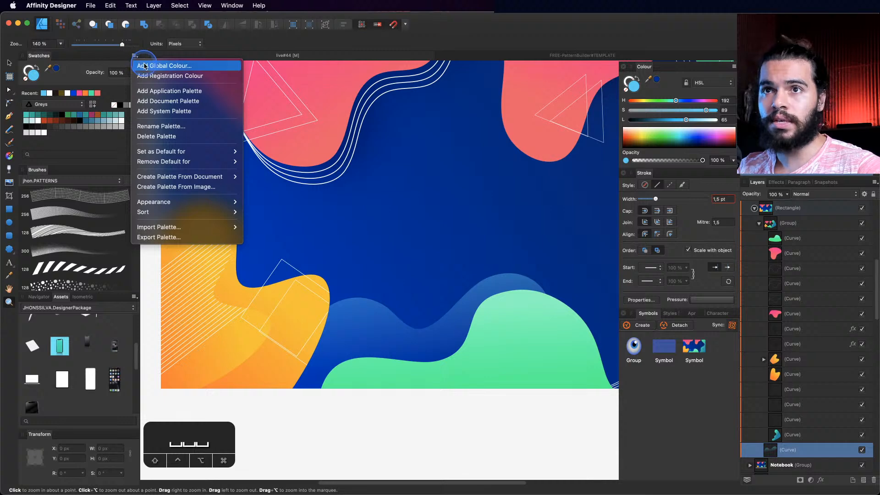
pyautogui.press('Escape')
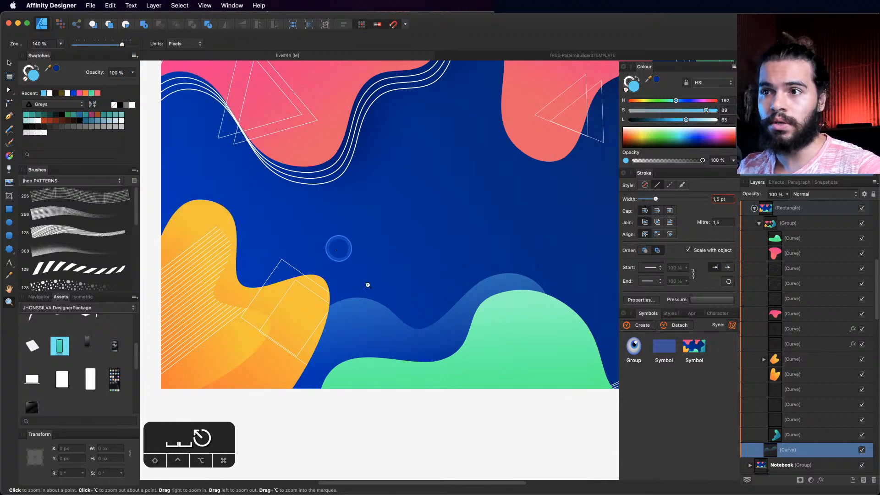
pyautogui.press('v')
pyautogui.moveTo(391, 323)
pyautogui.mouseDown()
pyautogui.moveTo(405, 289)
pyautogui.moveTo(385, 312)
pyautogui.moveTo(398, 311)
pyautogui.mouseUp()
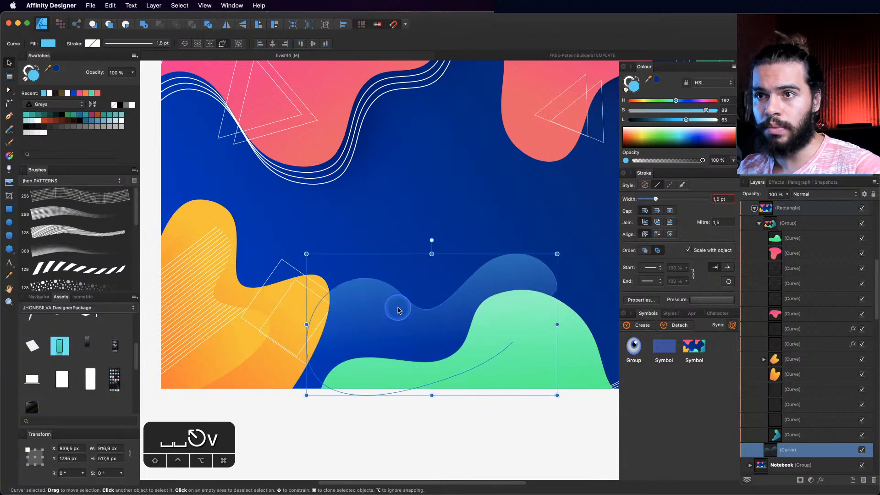
pyautogui.click(94, 106)
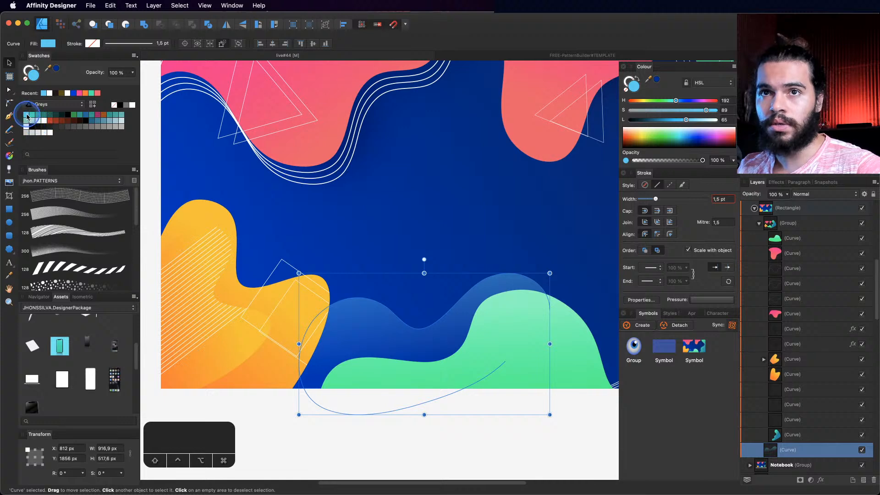
# Step: Draw a closed freehand light blue shape along the artwork's left edge between the pink and orange blobs
pyautogui.press('space')
pyautogui.moveTo(279, 241); pyautogui.dragTo(308, 264)
pyautogui.press('n')
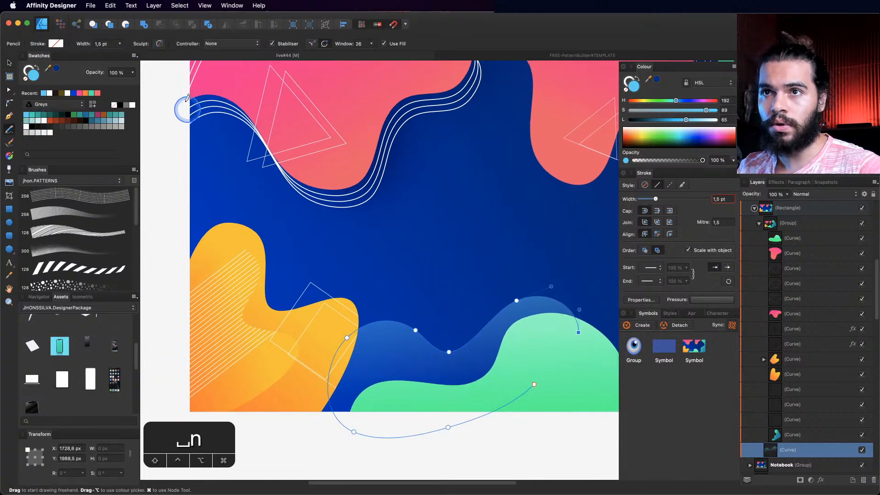
pyautogui.moveTo(187, 97)
pyautogui.mouseDown()
pyautogui.moveTo(249, 121)
pyautogui.moveTo(243, 198)
pyautogui.moveTo(259, 238)
pyautogui.moveTo(209, 293)
pyautogui.moveTo(192, 286)
pyautogui.mouseUp()
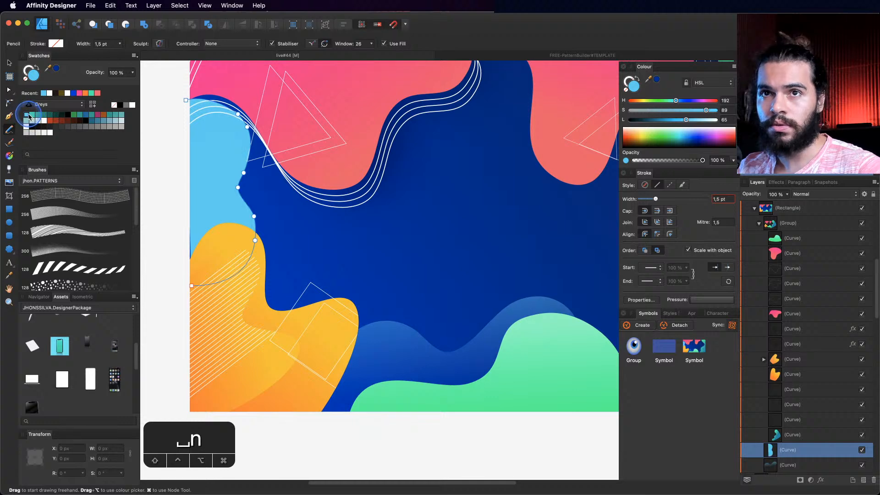
# Step: Apply a linear transparency to the left-edge blue shape that fades it out toward the artwork's centre
pyautogui.press('space')
pyautogui.moveTo(218, 181); pyautogui.dragTo(269, 199)
pyautogui.press('y')
pyautogui.moveTo(181, 183); pyautogui.dragTo(169, 166)
pyautogui.moveTo(269, 199); pyautogui.dragTo(279, 186)
pyautogui.press('z')
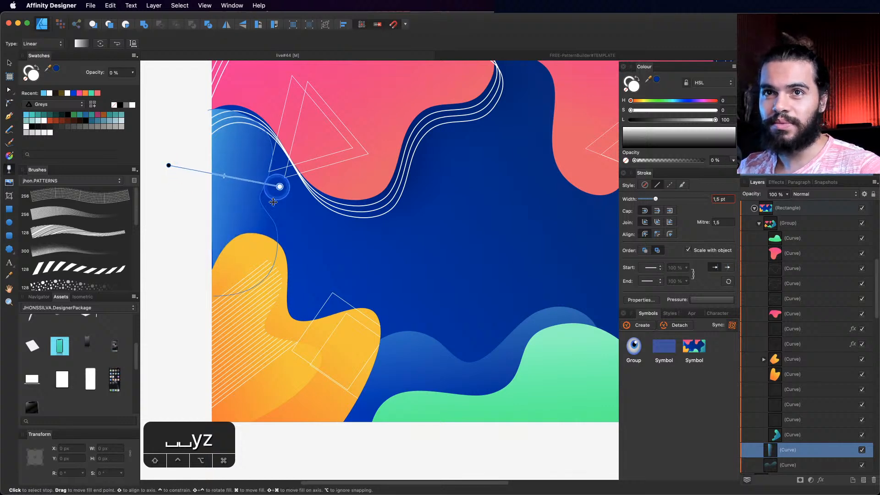
# Step: Give the wave between the orange and green blobs a linear gradient fill and set its transparency type to none
pyautogui.press('space')
pyautogui.moveTo(299, 235); pyautogui.dragTo(256, 206)
pyautogui.press('v')
pyautogui.click(369, 315)
pyautogui.press('space')
pyautogui.moveTo(383, 332)
pyautogui.mouseDown()
pyautogui.moveTo(354, 309)
pyautogui.moveTo(393, 354)
pyautogui.moveTo(399, 324)
pyautogui.moveTo(402, 345)
pyautogui.moveTo(394, 291)
pyautogui.mouseUp()
pyautogui.press('g')
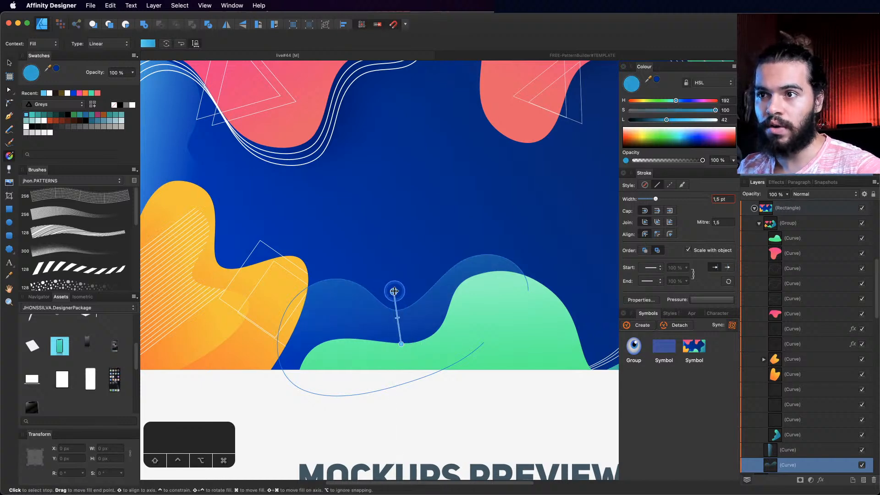
pyautogui.press('y')
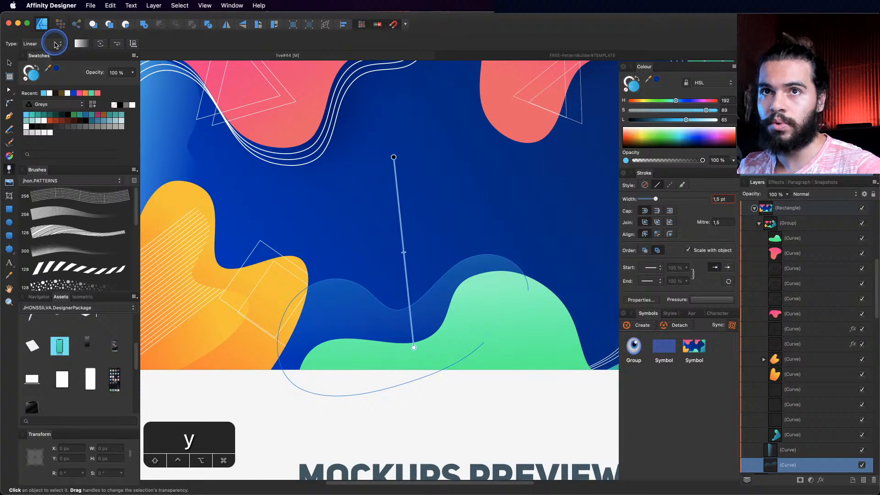
pyautogui.click(55, 44)
pyautogui.click(46, 35)
# Step: Set the wave gradient's crest stop to 17% opacity and stretch the gradient's other end down below the artwork
pyautogui.press('g')
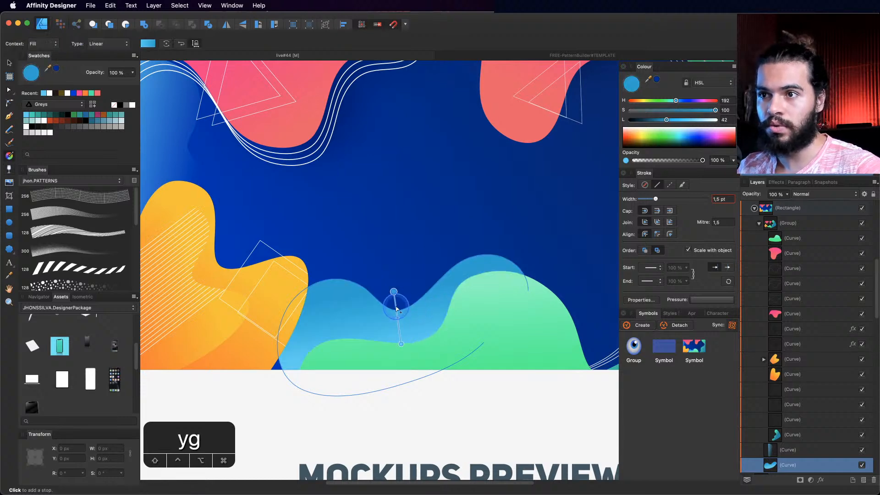
pyautogui.click(394, 292)
pyautogui.click(645, 160)
pyautogui.moveTo(681, 156); pyautogui.dragTo(647, 160)
pyautogui.click(401, 345)
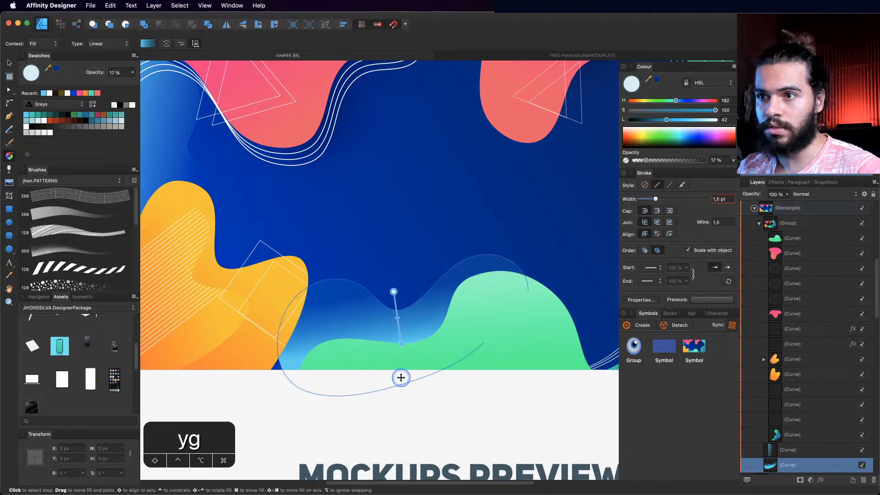
pyautogui.moveTo(401, 377); pyautogui.dragTo(449, 411)
pyautogui.press('z')
pyautogui.press('v')
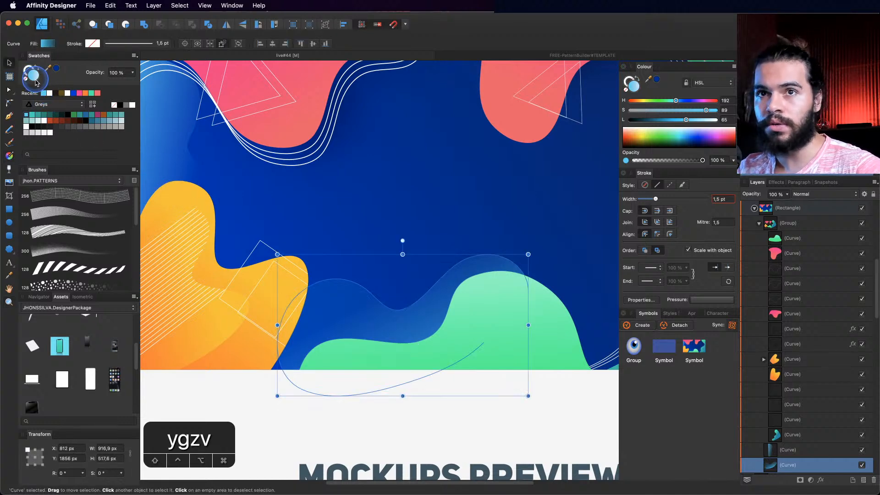
# Step: Save the wave's gradient fill as a swatch and apply it to the blue shape at the artwork's left edge
pyautogui.click(93, 105)
pyautogui.press('space')
pyautogui.moveTo(282, 183); pyautogui.dragTo(340, 229)
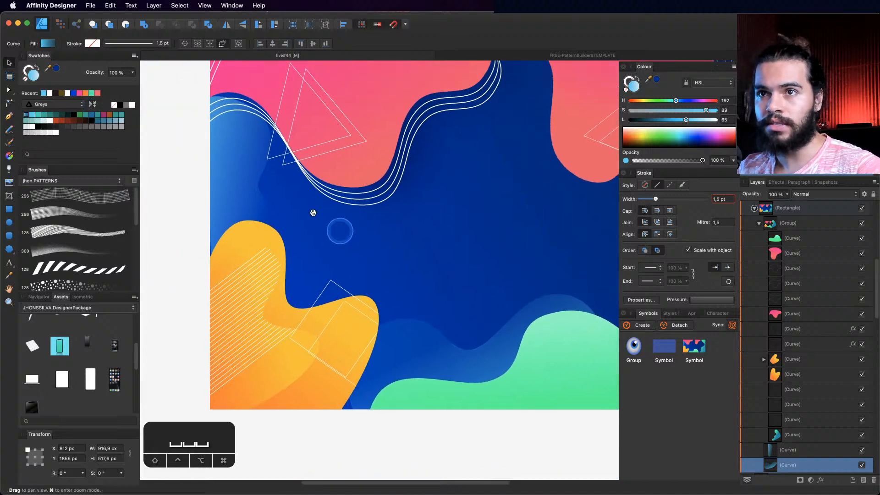
pyautogui.press('v')
pyautogui.press('z')
pyautogui.click(262, 182)
pyautogui.click(262, 183)
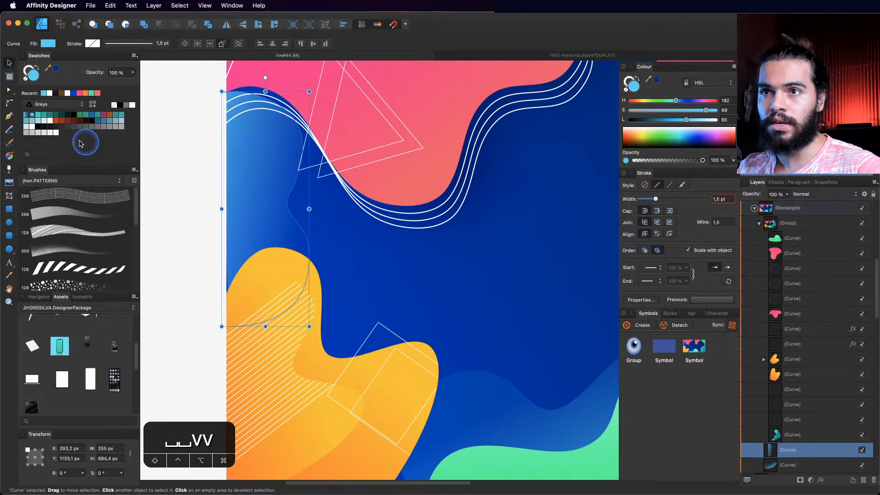
pyautogui.click(25, 118)
pyautogui.press('z')
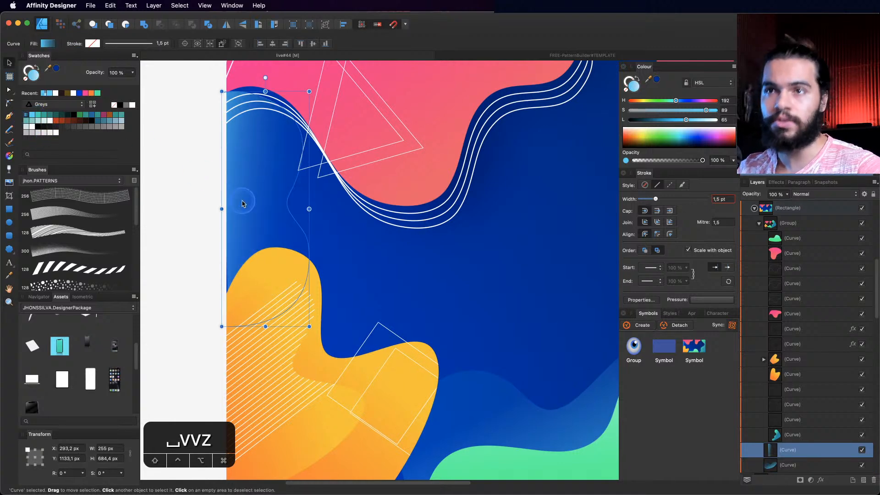
pyautogui.press('v')
# Step: Draw a closed freehand wave behind the two pink blobs, with its crest rising between them
pyautogui.moveTo(350, 201); pyautogui.dragTo(317, 206)
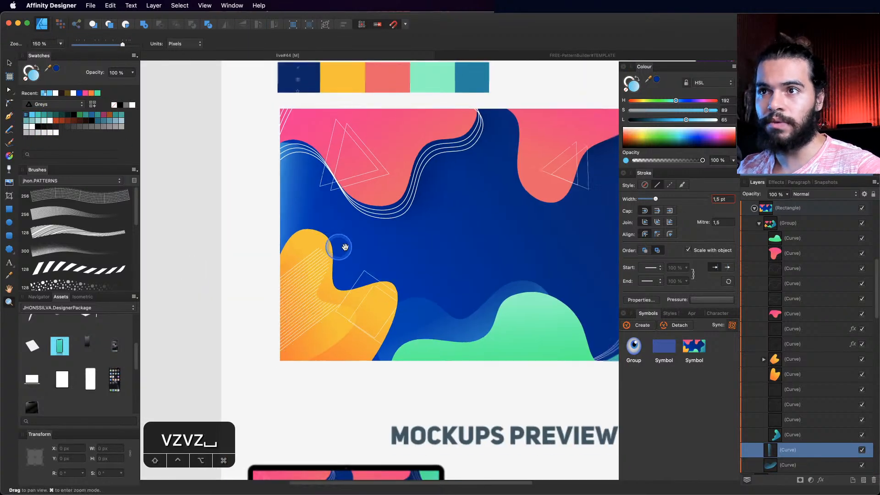
pyautogui.moveTo(454, 194)
pyautogui.mouseDown()
pyautogui.moveTo(349, 226)
pyautogui.moveTo(380, 229)
pyautogui.moveTo(319, 249)
pyautogui.mouseUp()
pyautogui.press('n')
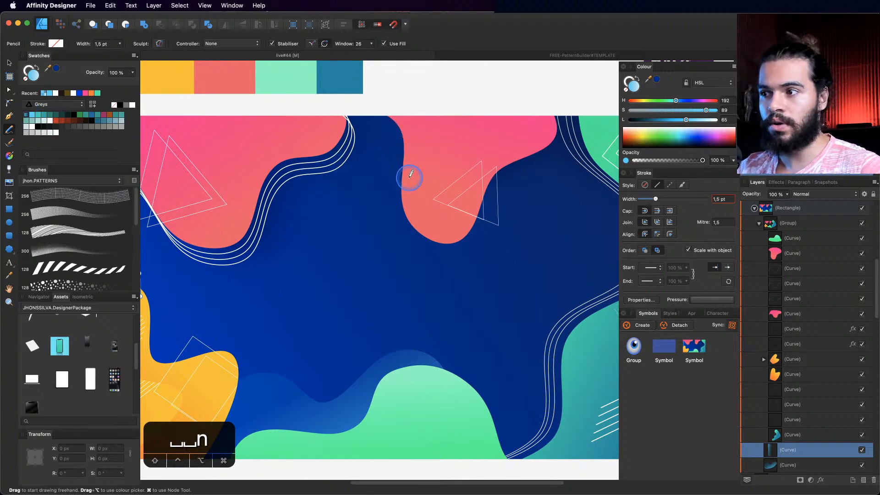
pyautogui.moveTo(438, 224)
pyautogui.mouseDown()
pyautogui.moveTo(362, 205)
pyautogui.moveTo(236, 192)
pyautogui.moveTo(266, 189)
pyautogui.mouseUp()
pyautogui.press('super+z')
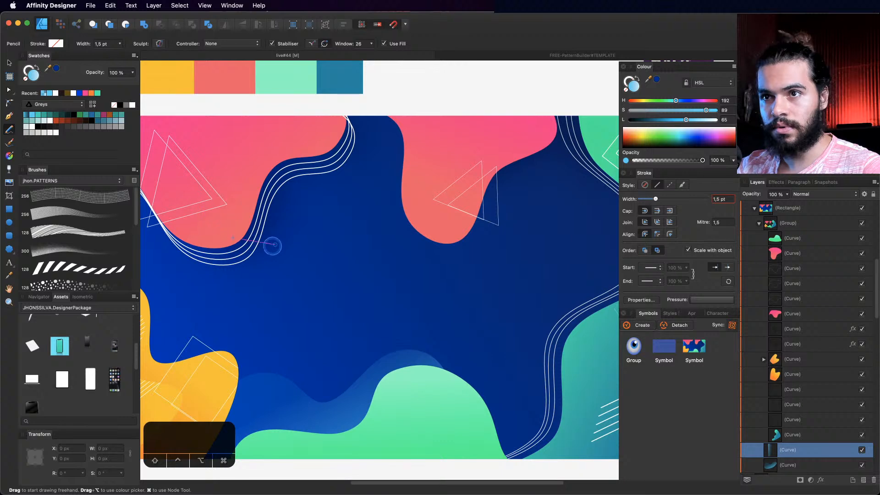
pyautogui.moveTo(272, 246)
pyautogui.mouseDown()
pyautogui.moveTo(303, 197)
pyautogui.moveTo(350, 184)
pyautogui.moveTo(379, 235)
pyautogui.moveTo(416, 261)
pyautogui.moveTo(485, 246)
pyautogui.moveTo(513, 186)
pyautogui.moveTo(591, 141)
pyautogui.moveTo(554, 76)
pyautogui.moveTo(415, 62)
pyautogui.moveTo(264, 111)
pyautogui.mouseUp()
# Step: Apply a linear transparency to the wave behind the pink blobs that fades it out toward the artwork's centre
pyautogui.press('z')
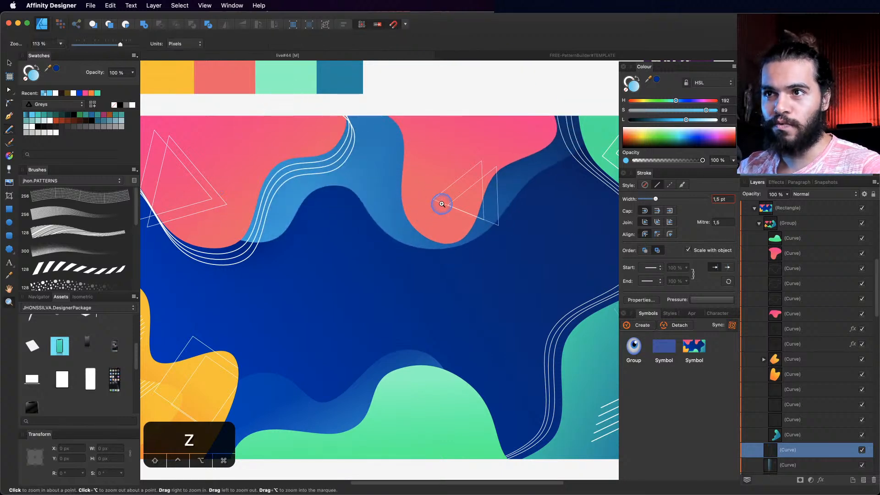
pyautogui.moveTo(442, 204); pyautogui.dragTo(426, 198)
pyautogui.press('y')
pyautogui.moveTo(399, 158); pyautogui.dragTo(482, 160)
pyautogui.press('z')
pyautogui.press('space')
# Step: Draw a closed freehand wave behind the teal blob that follows its white contour lines down to the artwork's lower edge
pyautogui.press('space')
pyautogui.press('n')
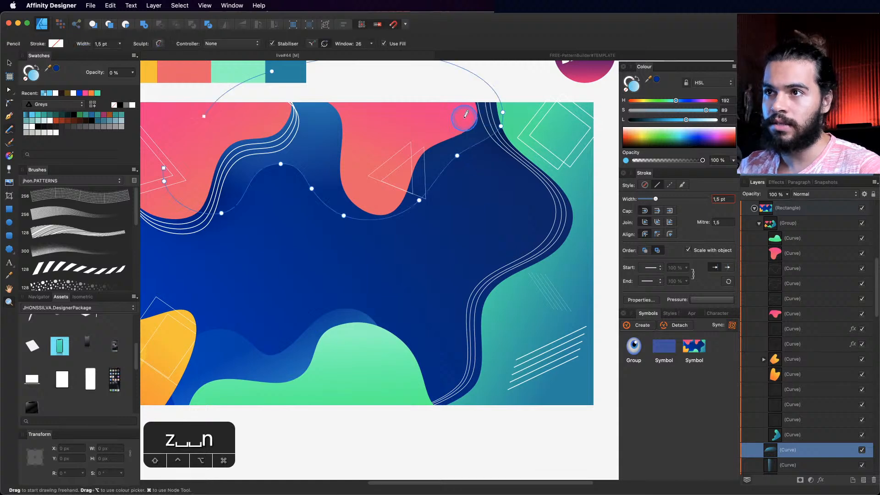
pyautogui.press('space')
pyautogui.moveTo(469, 122)
pyautogui.mouseDown()
pyautogui.moveTo(454, 106)
pyautogui.moveTo(466, 136)
pyautogui.mouseUp()
pyautogui.moveTo(502, 203)
pyautogui.mouseDown()
pyautogui.moveTo(413, 296)
pyautogui.moveTo(418, 343)
pyautogui.moveTo(393, 402)
pyautogui.moveTo(354, 405)
pyautogui.moveTo(377, 423)
pyautogui.moveTo(512, 388)
pyautogui.moveTo(571, 266)
pyautogui.moveTo(569, 195)
pyautogui.moveTo(507, 130)
pyautogui.moveTo(466, 112)
pyautogui.moveTo(440, 134)
pyautogui.moveTo(474, 126)
pyautogui.moveTo(454, 132)
pyautogui.mouseUp()
pyautogui.press('a')
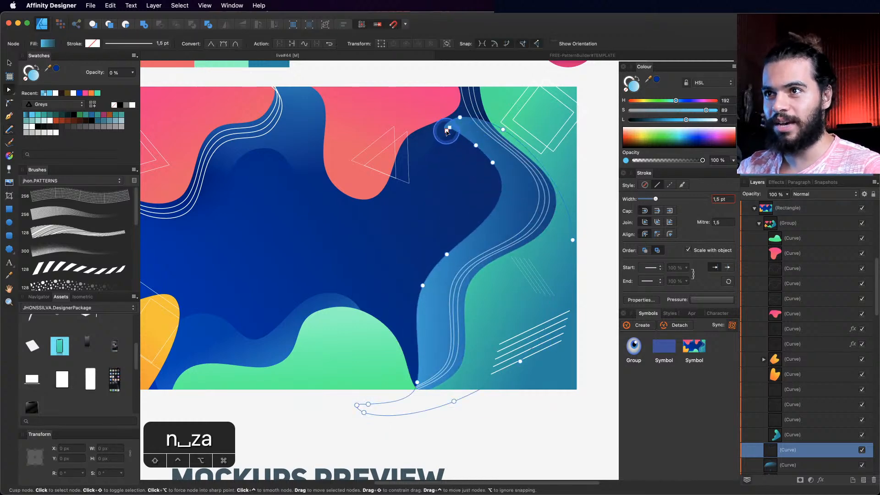
# Step: Apply a linear transparency to the wave beside the teal blob that fades it out toward the artwork's centre
pyautogui.press('y')
pyautogui.moveTo(437, 203); pyautogui.dragTo(523, 273)
pyautogui.moveTo(550, 247); pyautogui.dragTo(430, 199)
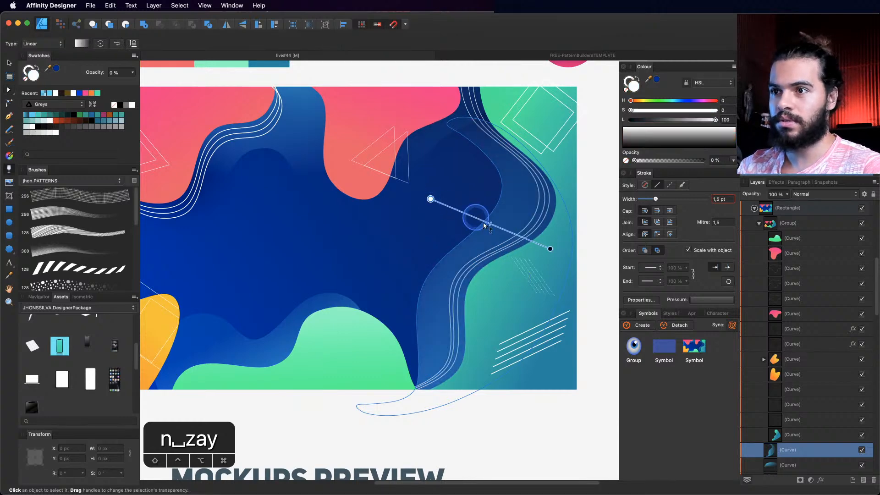
pyautogui.press('z')
pyautogui.keyDown('alt'); pyautogui.click(483, 297); pyautogui.keyUp('alt')
pyautogui.press('space')
pyautogui.moveTo(434, 296); pyautogui.dragTo(446, 274)
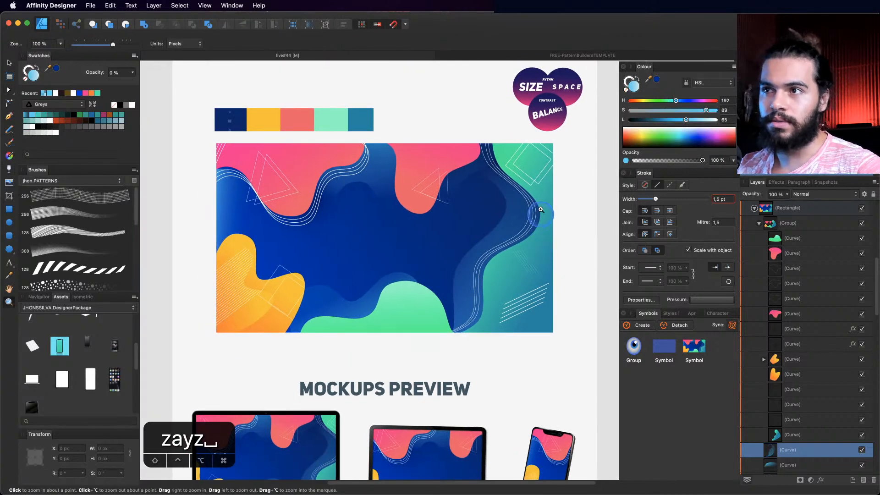
pyautogui.press('space')
pyautogui.moveTo(541, 209); pyautogui.dragTo(531, 198)
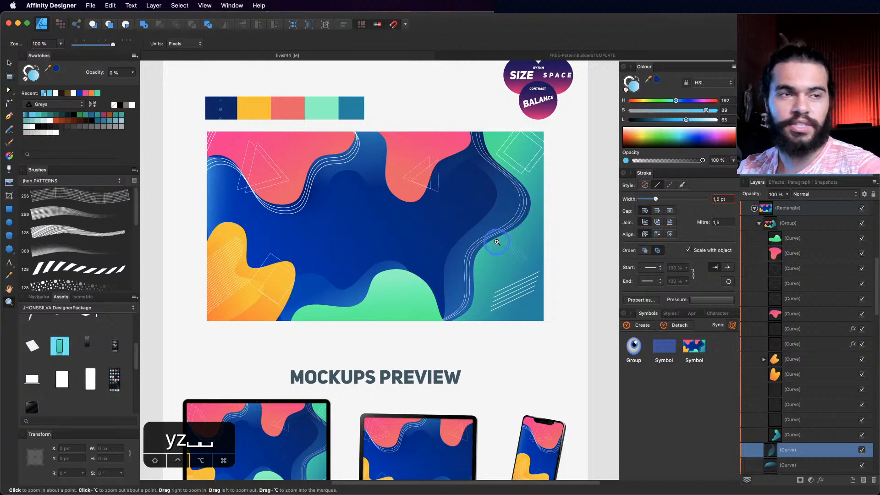
# Step: Select the green blob and adjust the node just before its crest to refine the curve
pyautogui.click(421, 278)
pyautogui.click(399, 298)
pyautogui.press('v')
pyautogui.click(379, 309)
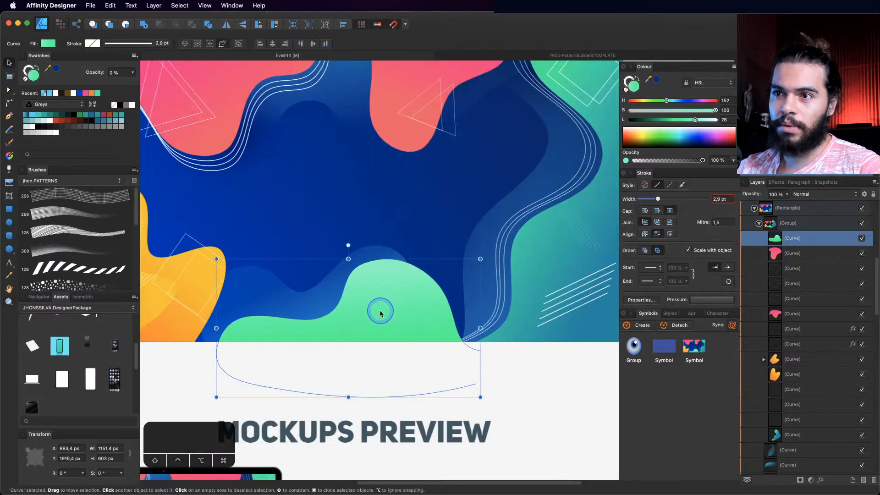
pyautogui.press('space')
pyautogui.moveTo(405, 309); pyautogui.dragTo(433, 283)
pyautogui.press('z')
pyautogui.press('space')
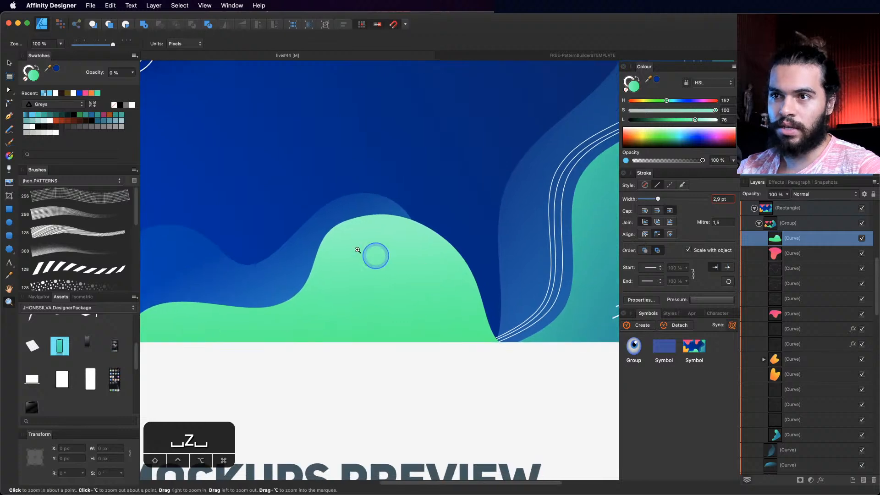
pyautogui.press('a')
pyautogui.moveTo(352, 220); pyautogui.dragTo(357, 221)
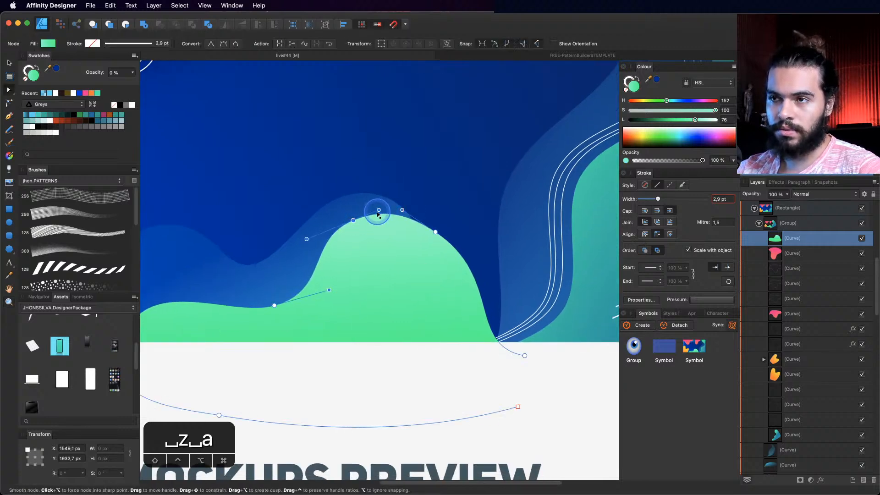
# Step: Examine how the translucent blue waves work around the blobs across the whole artwork
pyautogui.press('z')
pyautogui.press('n')
pyautogui.press('space')
pyautogui.scroll(1, 403, 238)
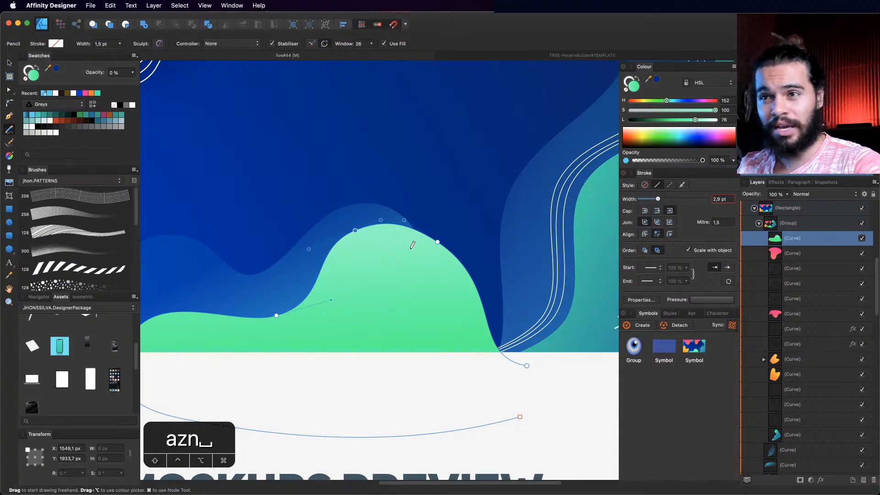
pyautogui.press('z')
pyautogui.moveTo(423, 257); pyautogui.dragTo(397, 330)
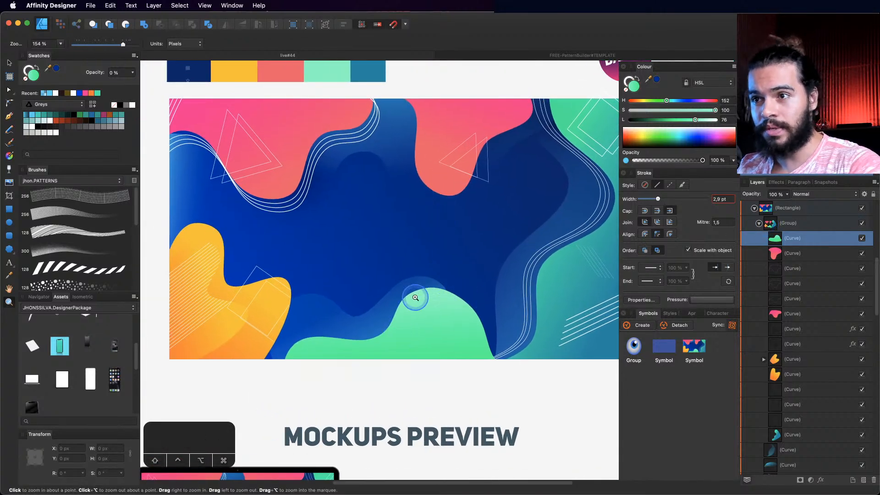
pyautogui.moveTo(415, 298); pyautogui.dragTo(357, 327)
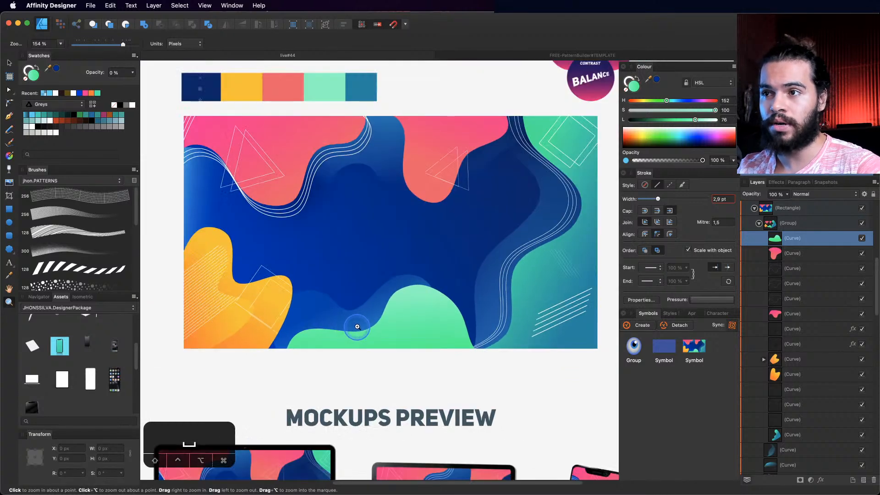
# Step: Copy the inner orange shape with its white diagonal lines and paste it above the large pink blob in the layer order
pyautogui.press('v')
pyautogui.click(213, 291)
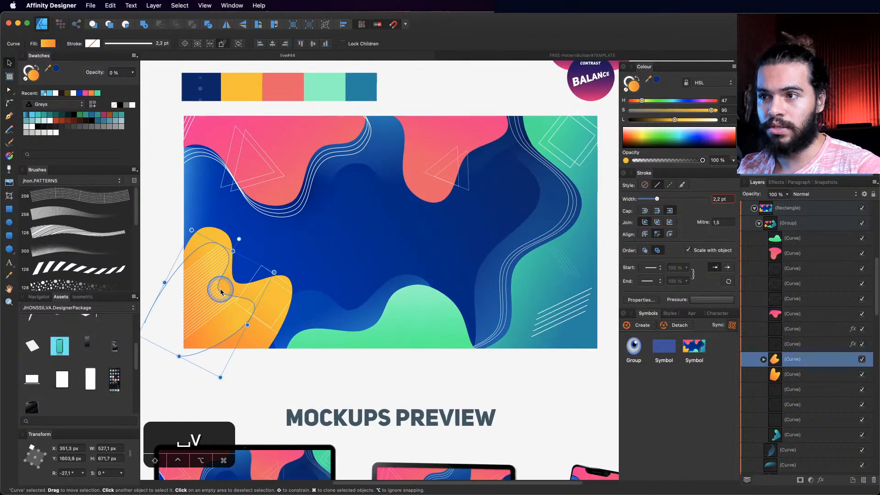
pyautogui.press('super+c')
pyautogui.press('space')
pyautogui.moveTo(424, 235); pyautogui.dragTo(410, 232)
pyautogui.press('v')
pyautogui.press('z')
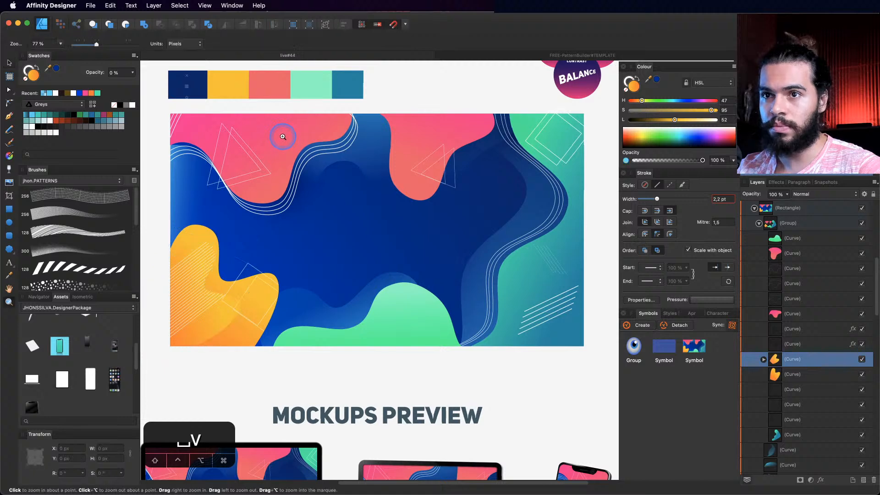
pyautogui.click(283, 137)
pyautogui.press('v')
pyautogui.press('space')
pyautogui.moveTo(283, 150); pyautogui.dragTo(312, 198)
pyautogui.click(313, 199)
pyautogui.press('super+v')
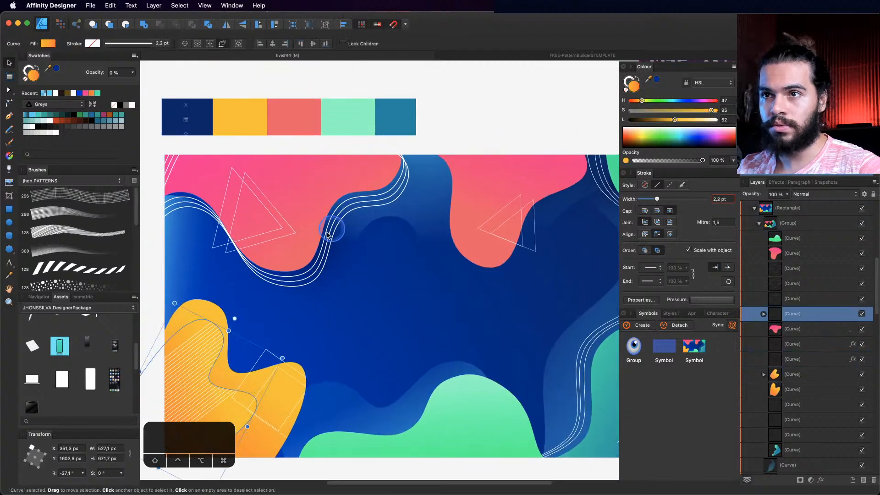
# Step: Move the striped orange copy into the artwork's upper-left corner over the pink blob and rotate it to fit
pyautogui.moveTo(222, 373); pyautogui.dragTo(266, 206)
pyautogui.moveTo(309, 142)
pyautogui.mouseDown()
pyautogui.moveTo(318, 158)
pyautogui.moveTo(314, 281)
pyautogui.moveTo(308, 197)
pyautogui.moveTo(333, 134)
pyautogui.moveTo(366, 130)
pyautogui.moveTo(301, 146)
pyautogui.moveTo(243, 142)
pyautogui.moveTo(295, 215)
pyautogui.moveTo(271, 229)
pyautogui.moveTo(267, 200)
pyautogui.moveTo(252, 182)
pyautogui.mouseUp()
pyautogui.press('z')
pyautogui.moveTo(306, 203); pyautogui.dragTo(170, 221)
# Step: Place another striped orange copy in the artwork's upper-right corner over the teal blob and rotate it to about 158°
pyautogui.press('space')
pyautogui.moveTo(300, 200); pyautogui.dragTo(566, 202)
pyautogui.press('v')
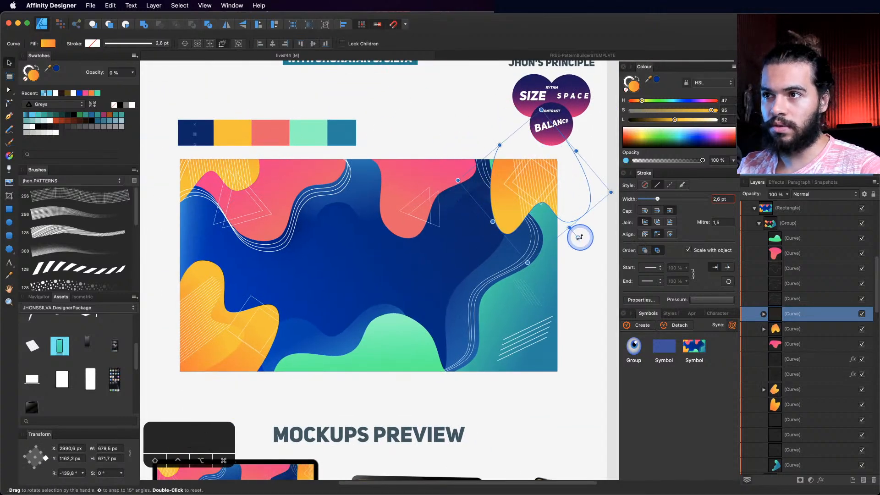
pyautogui.moveTo(579, 237); pyautogui.dragTo(575, 168)
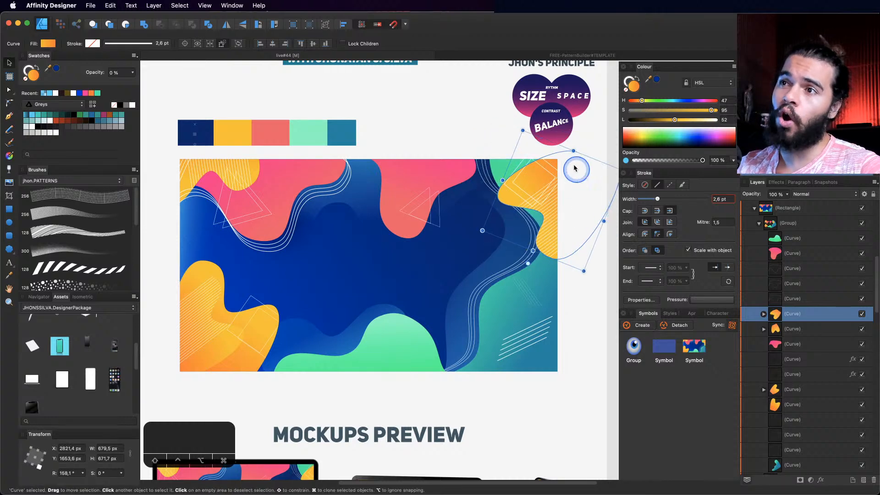
# Step: Stretch the striped orange copy slightly larger and move it to the artwork's lower-right corner
pyautogui.moveTo(523, 130); pyautogui.dragTo(528, 119)
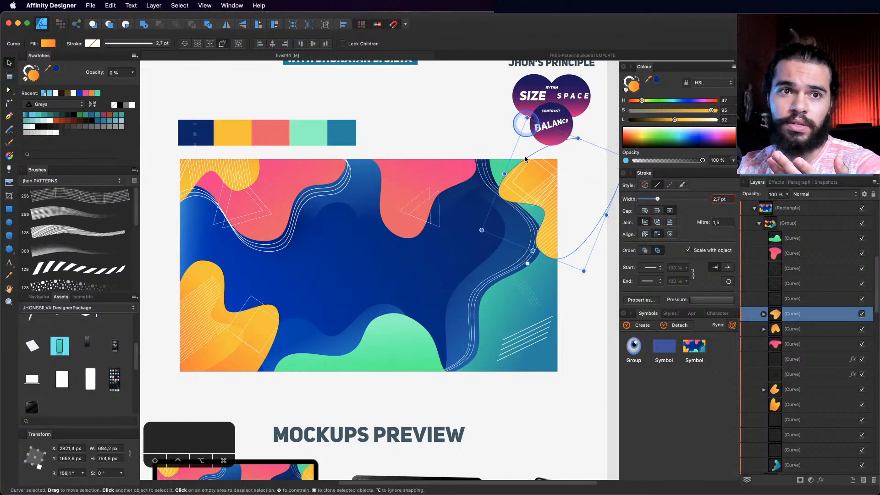
pyautogui.moveTo(545, 241); pyautogui.dragTo(478, 363)
# Step: Move the group of white diagonal lines onto the green blob and scale it down to about 360 × 223 px
pyautogui.moveTo(519, 334); pyautogui.dragTo(350, 322)
pyautogui.press('v')
pyautogui.press('v')
pyautogui.click(504, 314)
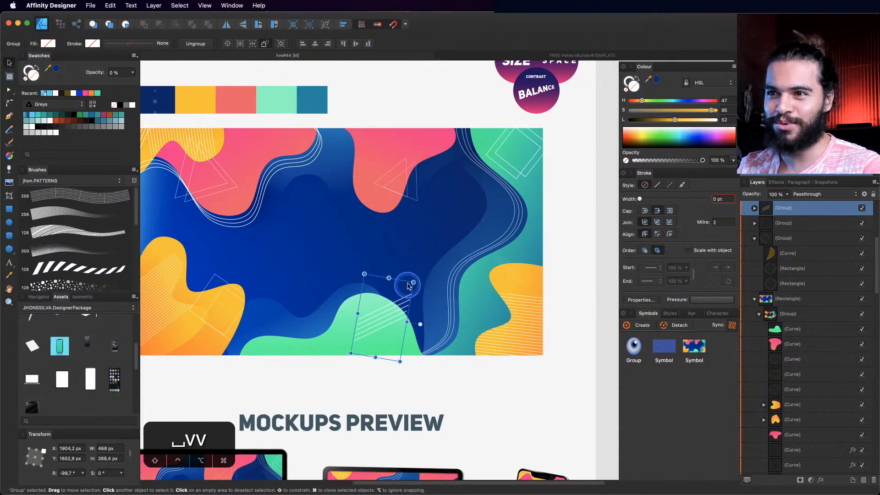
pyautogui.moveTo(413, 282); pyautogui.dragTo(399, 298)
pyautogui.moveTo(379, 322); pyautogui.dragTo(395, 327)
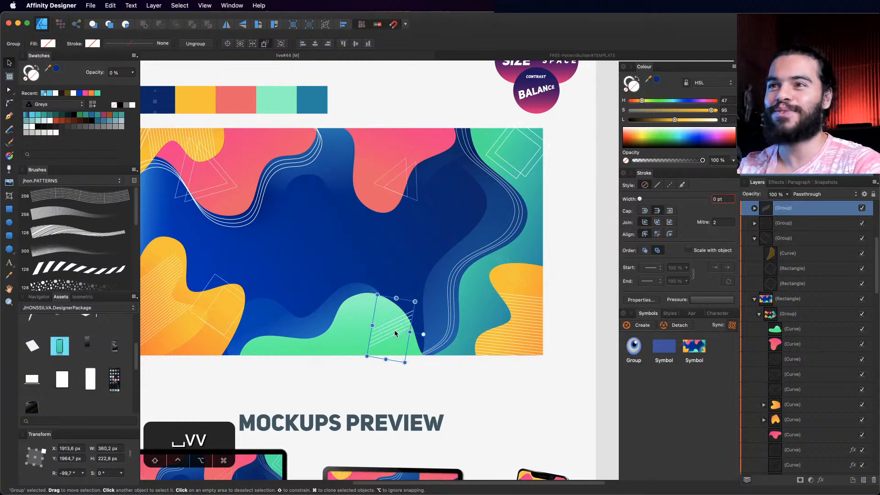
pyautogui.press('space')
pyautogui.moveTo(403, 252); pyautogui.dragTo(419, 257)
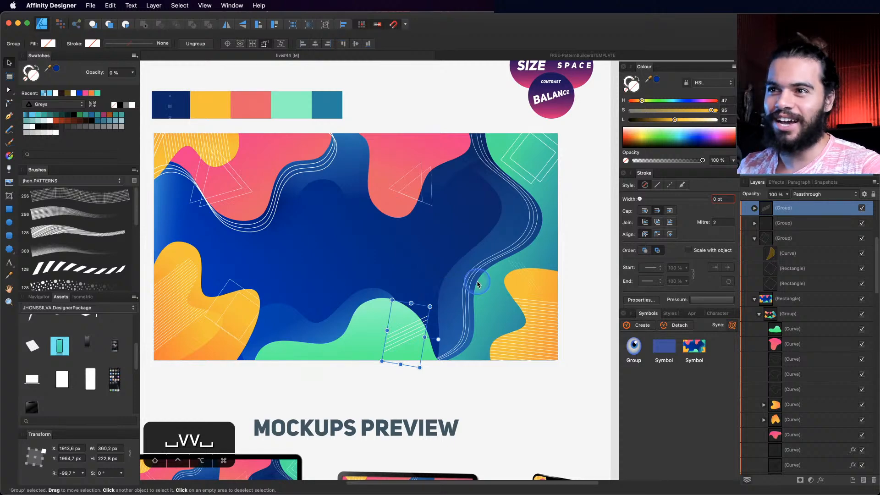
# Step: Switch to the browser to view the Coolors palette, and minimize its window to return to the artwork
pyautogui.hotkey('ctrl', 'Up')
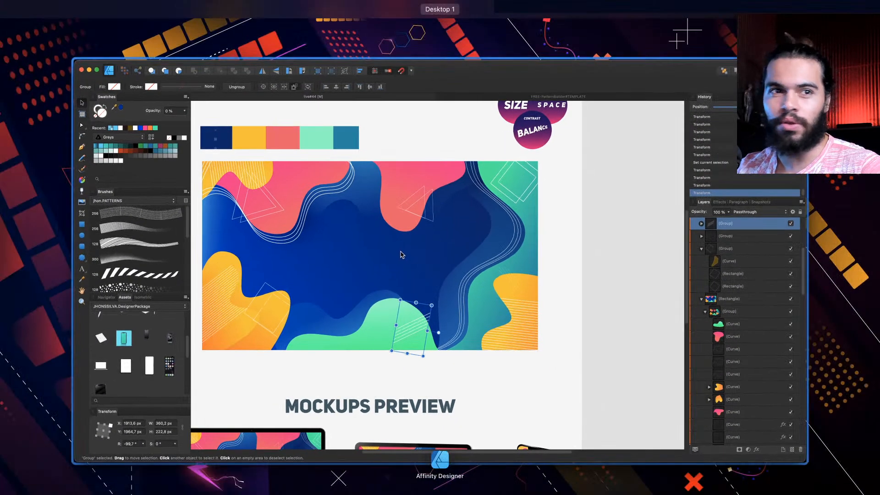
pyautogui.click(411, 269)
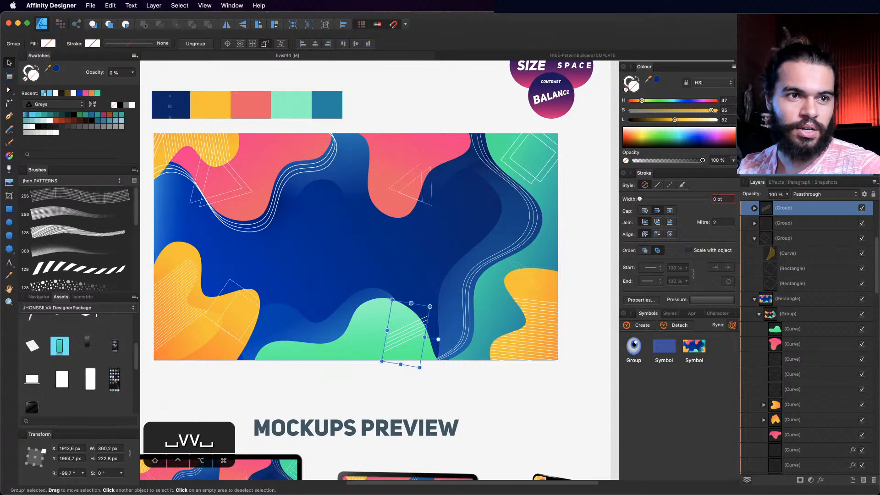
pyautogui.press('super+Tab')
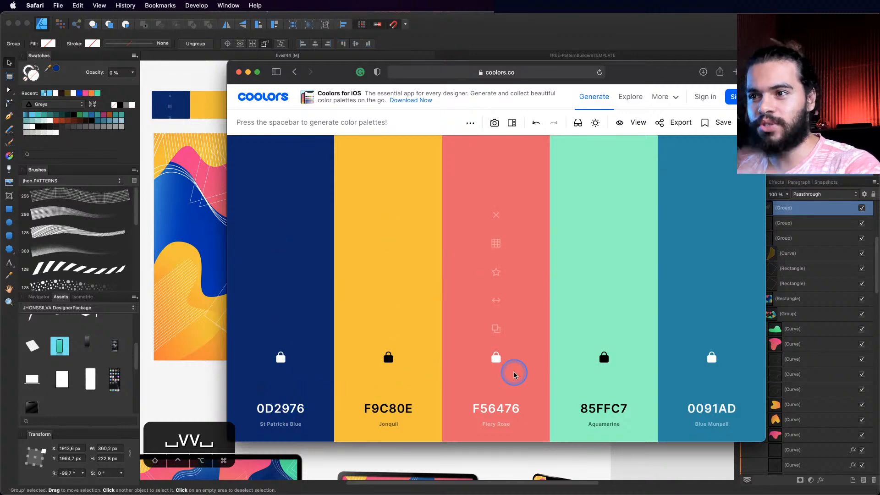
pyautogui.click(248, 73)
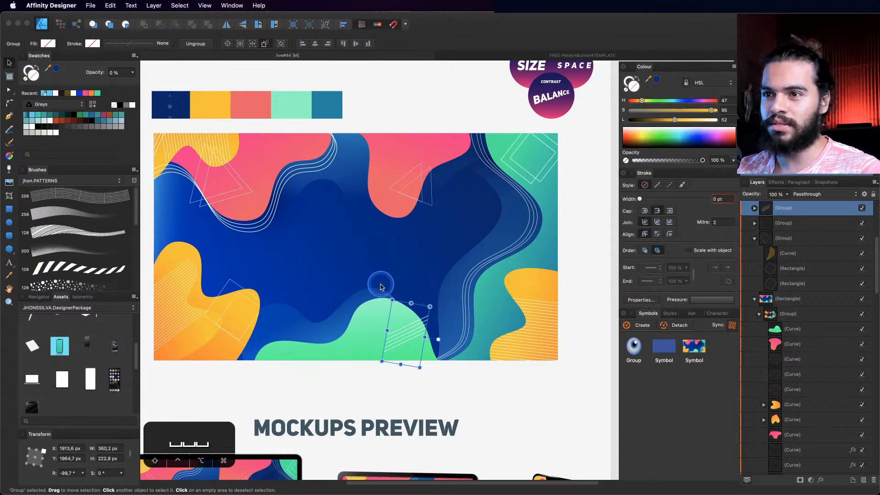
# Step: Try to draw a freehand Pencil curve above the green blob's upper edge
pyautogui.press('z')
pyautogui.moveTo(354, 262); pyautogui.dragTo(436, 274)
pyautogui.press('space')
pyautogui.moveTo(369, 231); pyautogui.dragTo(355, 214)
pyautogui.press('space')
pyautogui.moveTo(431, 258); pyautogui.dragTo(443, 241)
pyautogui.press('v')
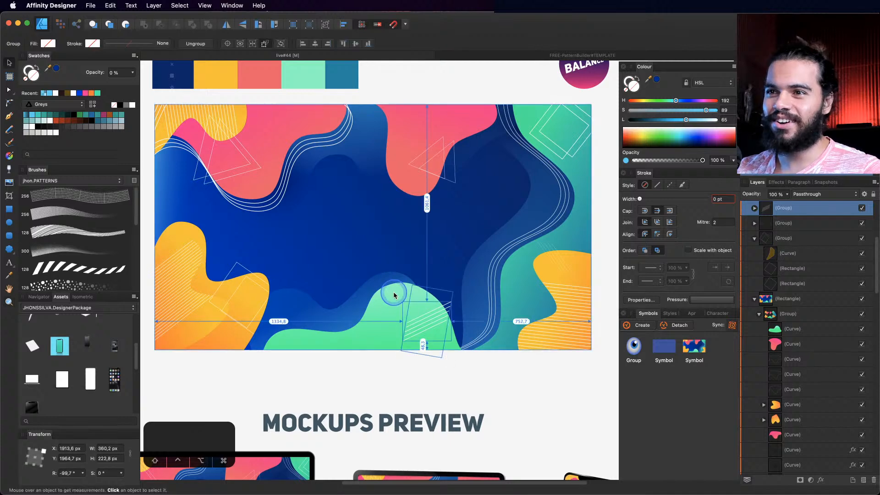
pyautogui.keyDown('super'); pyautogui.click(394, 297); pyautogui.keyUp('super')
pyautogui.press('z')
pyautogui.moveTo(384, 290); pyautogui.dragTo(404, 297)
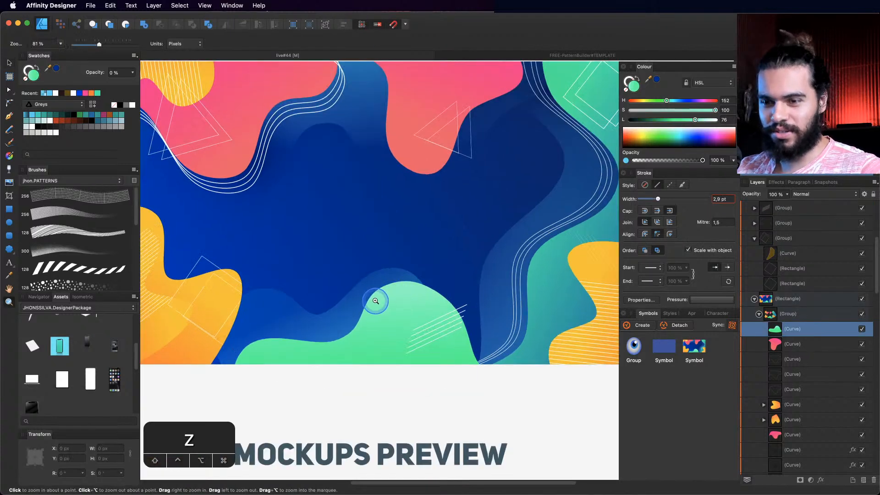
pyautogui.moveTo(350, 282); pyautogui.dragTo(436, 300)
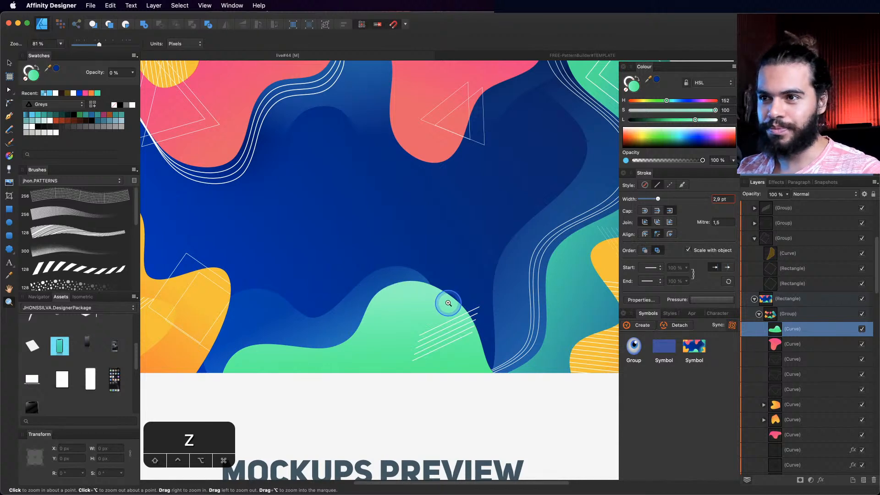
pyautogui.press('n')
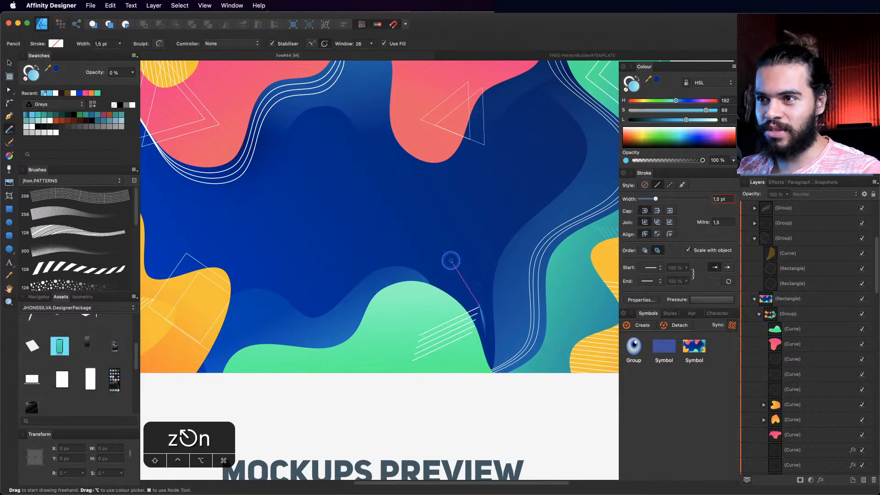
pyautogui.moveTo(451, 260)
pyautogui.mouseDown()
pyautogui.moveTo(328, 279)
pyautogui.moveTo(343, 277)
pyautogui.mouseUp()
pyautogui.press('super+z')
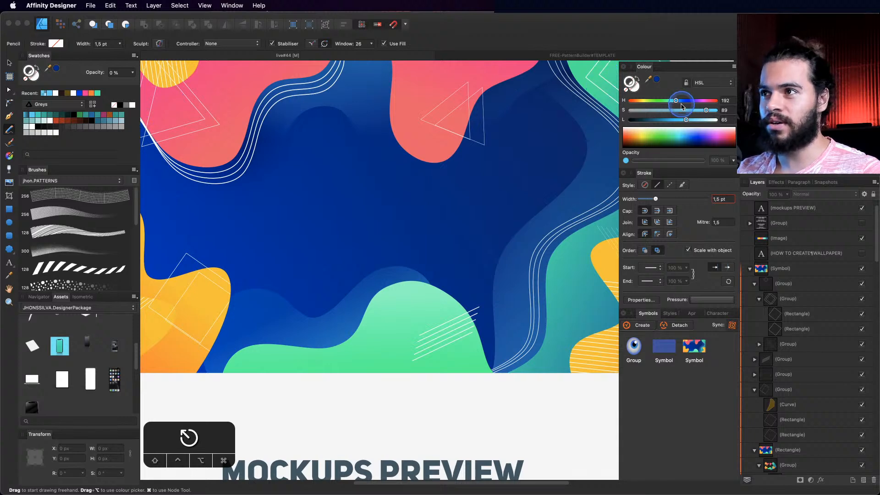
# Step: Draw an upright rectangle about 124 × 375 px in the artwork's blue centre and save the document
pyautogui.press('z')
pyautogui.click(348, 206)
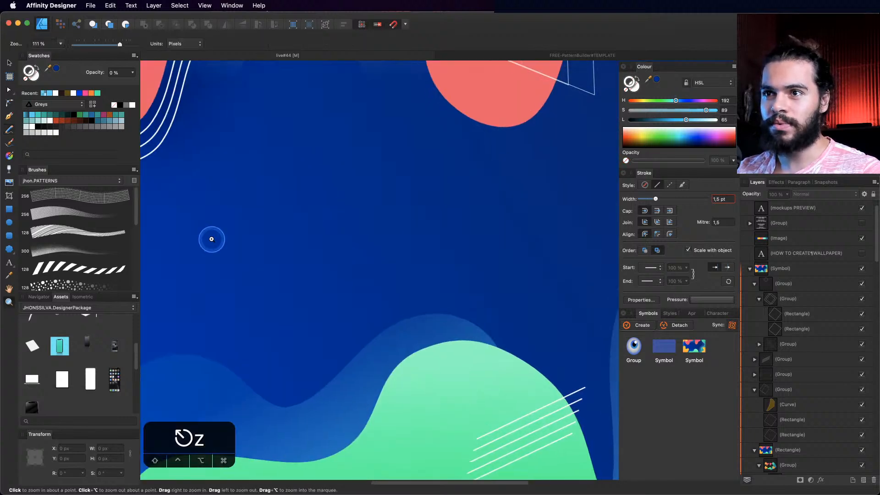
pyautogui.click(10, 209)
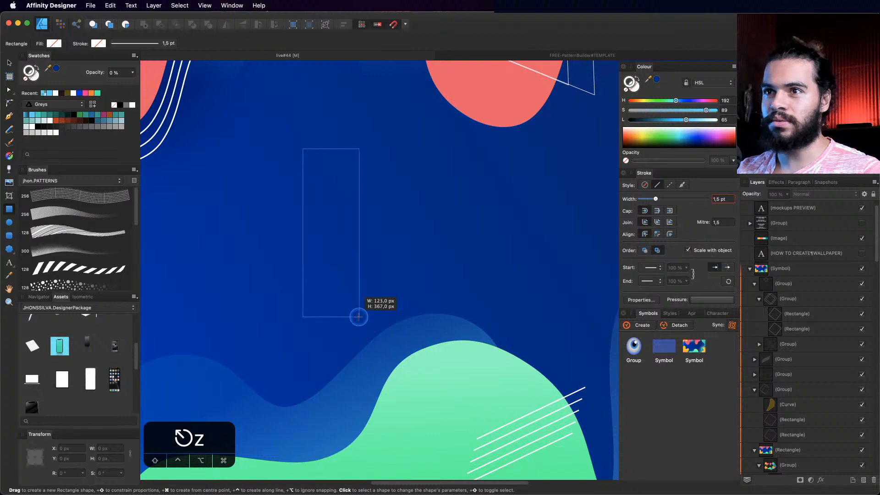
pyautogui.moveTo(303, 149); pyautogui.dragTo(360, 321)
pyautogui.press('v')
pyautogui.press('space')
pyautogui.moveTo(381, 241); pyautogui.dragTo(394, 247)
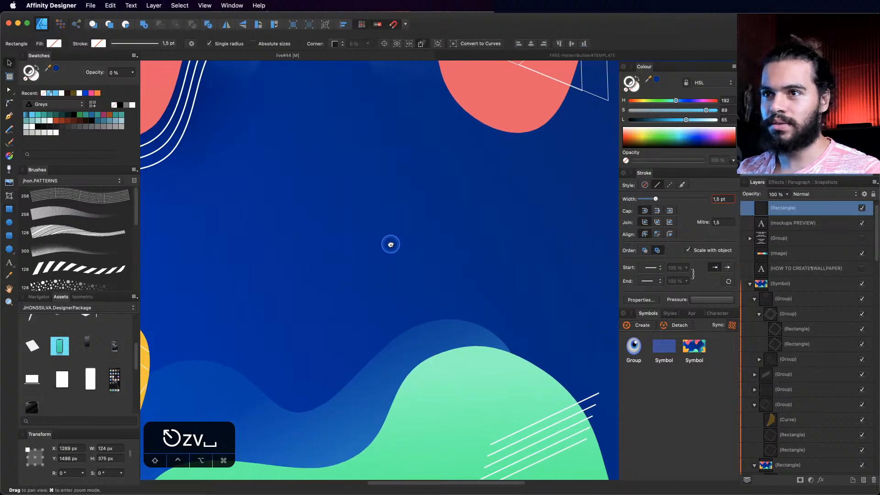
pyautogui.press('super+s')
pyautogui.press('v')
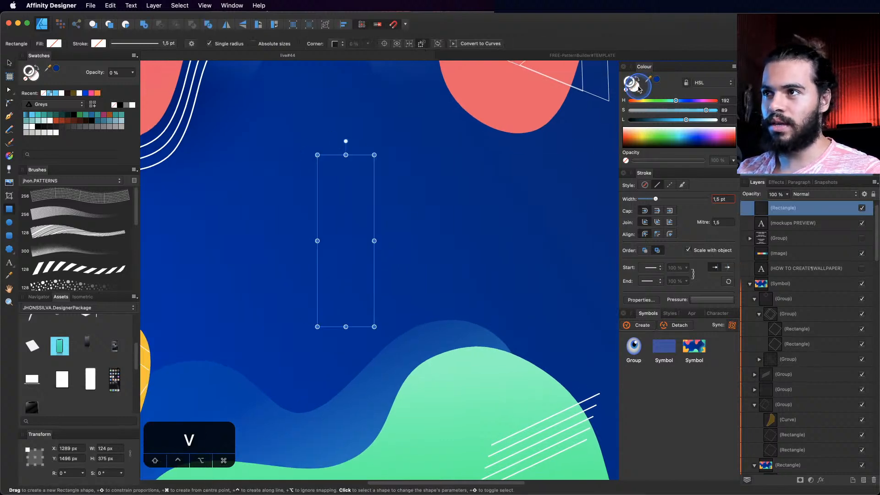
# Step: Give the rectangle a yellow stroke with hue 55 and a width of 5 pt
pyautogui.click(644, 101)
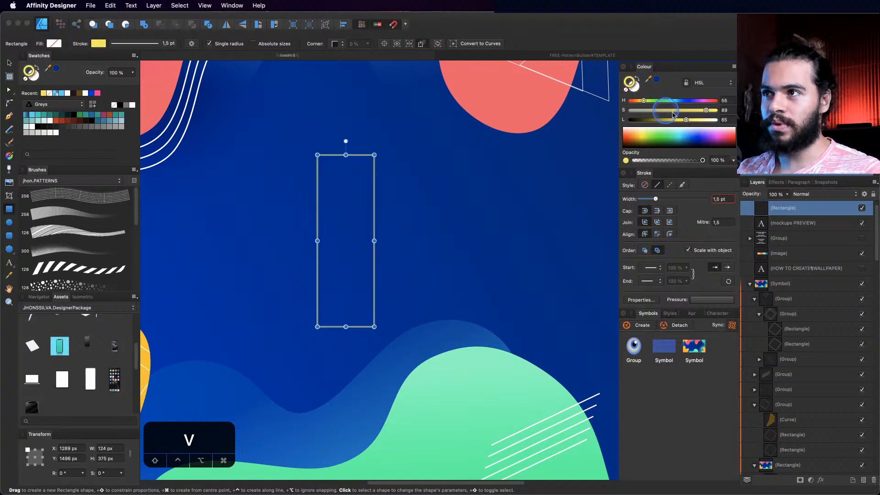
pyautogui.press('z')
pyautogui.click(404, 216)
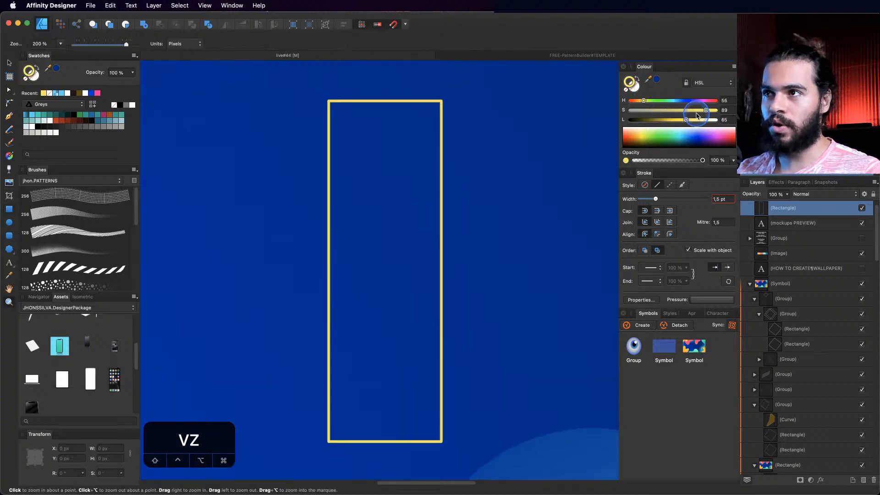
pyautogui.moveTo(659, 200); pyautogui.dragTo(663, 202)
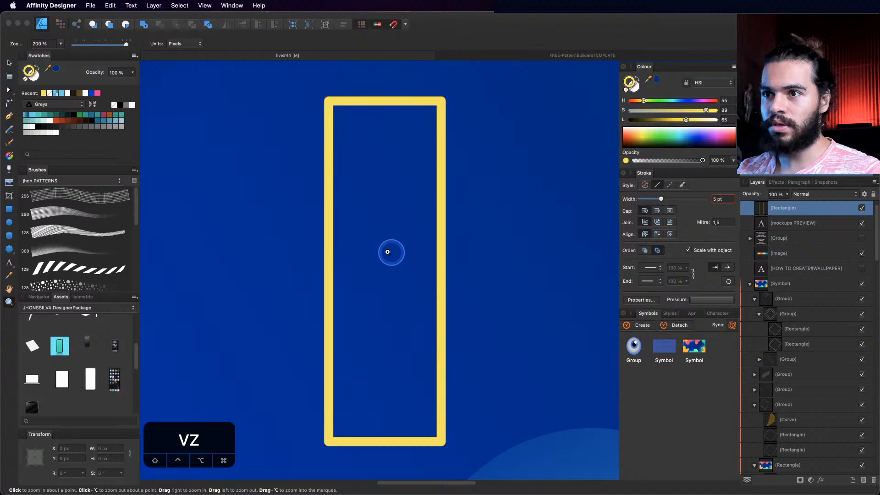
pyautogui.write('g')
pyautogui.press('Escape')
pyautogui.press('Escape')
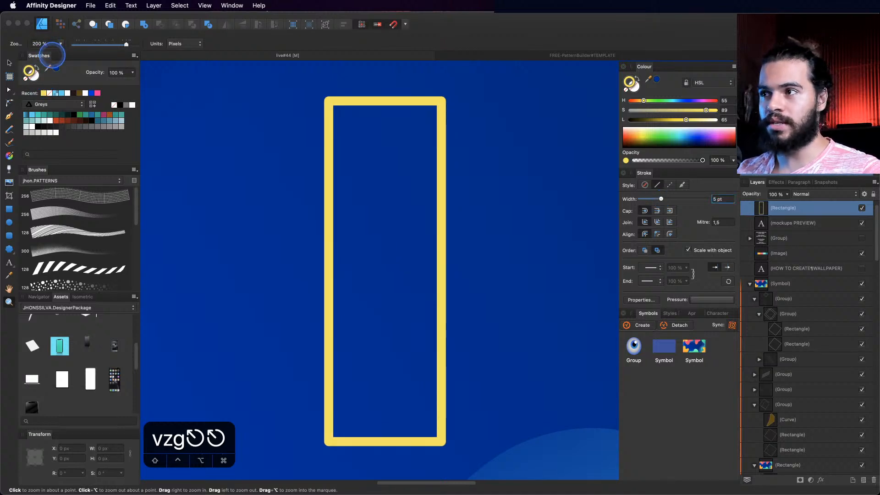
pyautogui.press('v')
pyautogui.press('Escape')
pyautogui.press('Escape')
pyautogui.press('Escape')
pyautogui.press('v')
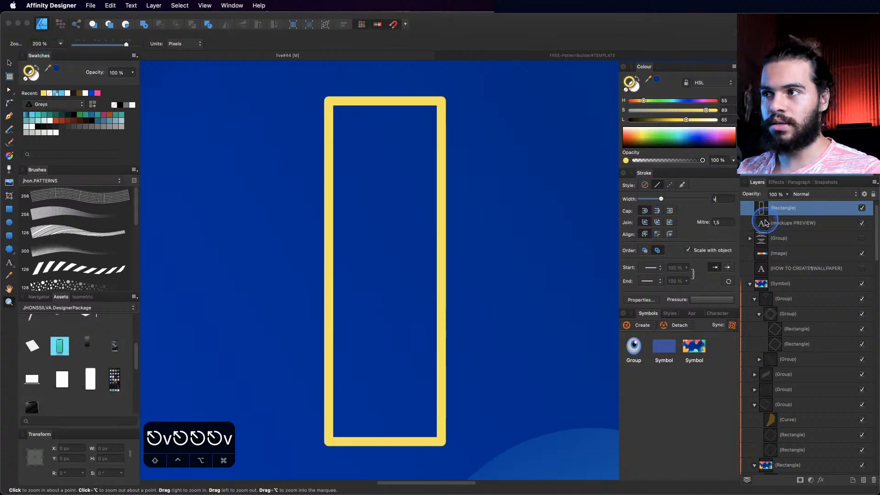
pyautogui.press('Escape')
pyautogui.doubleClick(779, 208)
pyautogui.write('v')
pyautogui.press('Escape')
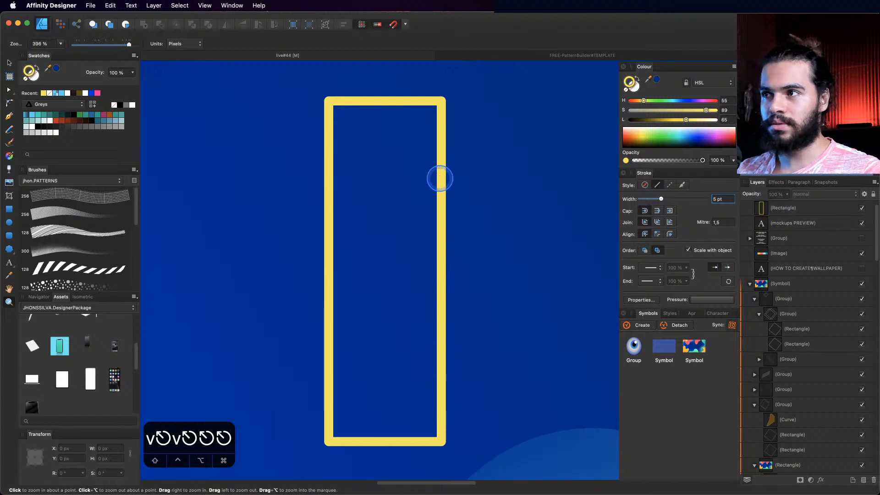
# Step: Nudge the rectangle sideways and give its stroke a downward linear gradient from yellow to orange with H 30, S 100, L 50
pyautogui.press('v')
pyautogui.click(442, 186)
pyautogui.moveTo(442, 186); pyautogui.dragTo(450, 183)
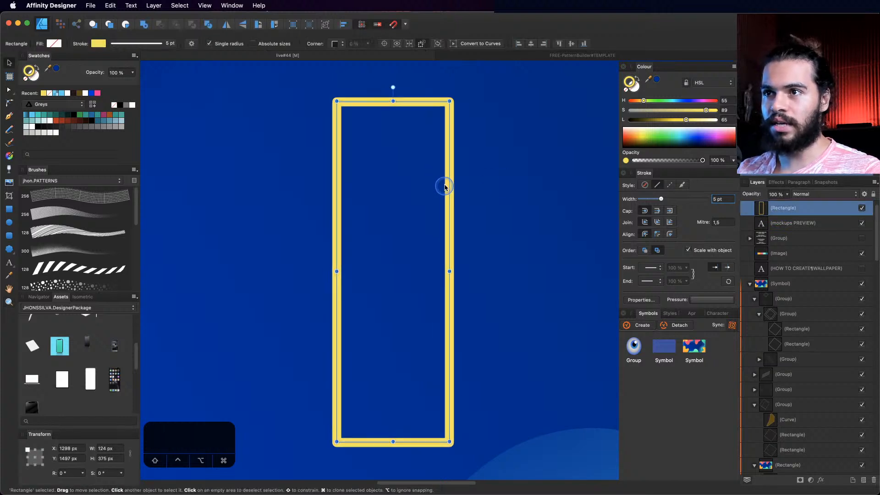
pyautogui.press('g')
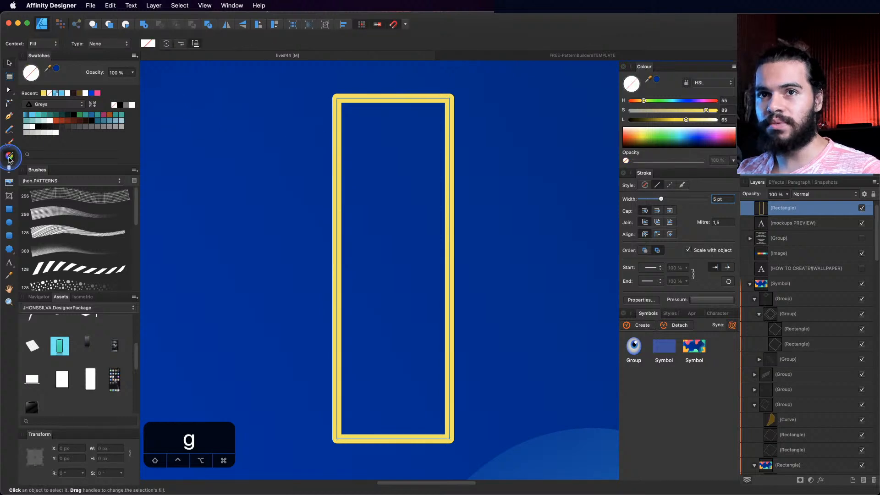
pyautogui.click(41, 43)
pyautogui.click(46, 55)
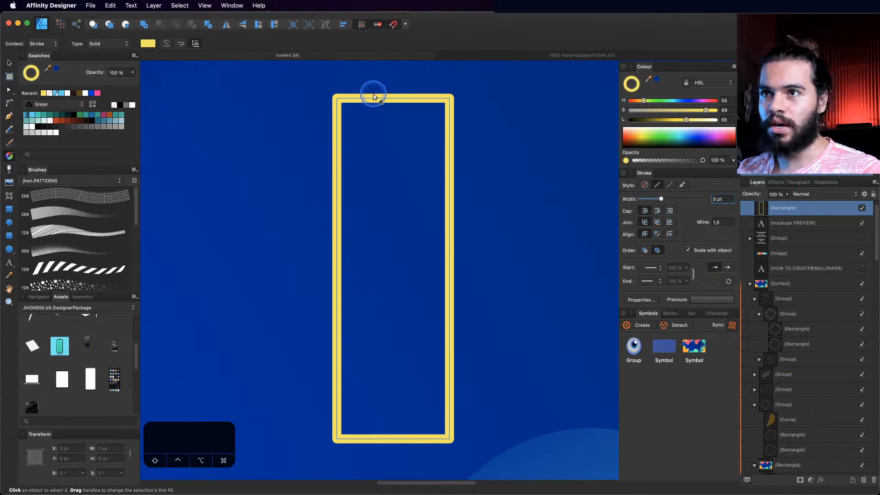
pyautogui.moveTo(373, 94); pyautogui.dragTo(383, 403)
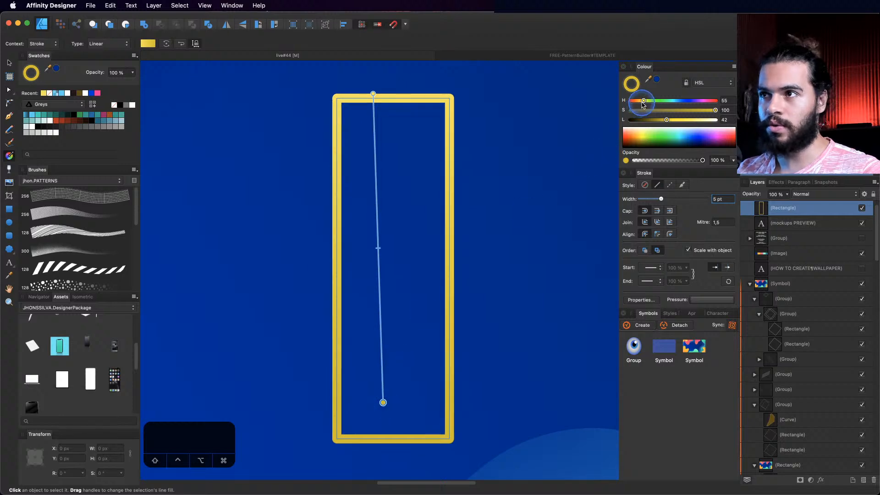
pyautogui.moveTo(644, 101); pyautogui.dragTo(673, 120)
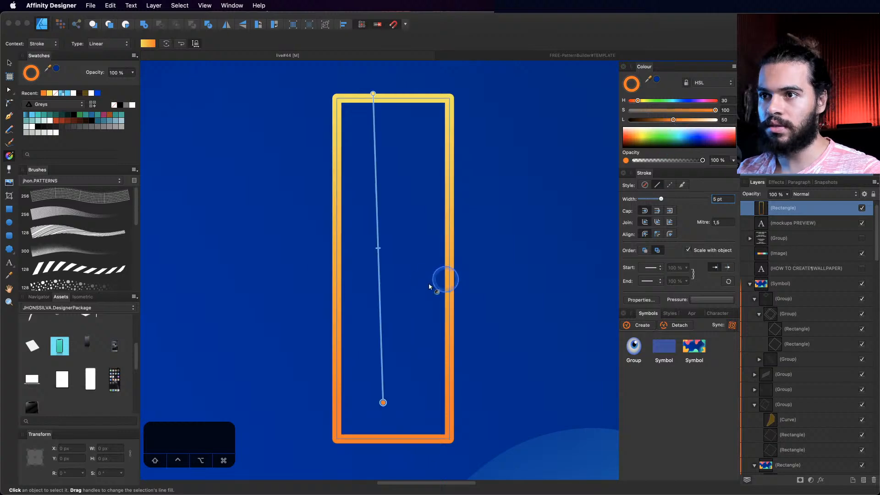
# Step: Add the rectangle's yellow-to-orange stroke gradient as a swatch in the Greys palette
pyautogui.press('z')
pyautogui.moveTo(393, 277); pyautogui.dragTo(425, 281)
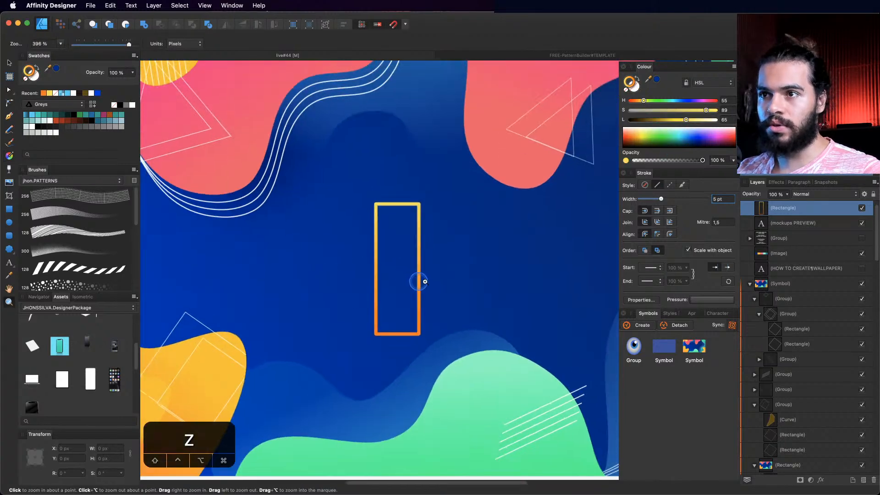
pyautogui.click(417, 275)
pyautogui.press('v')
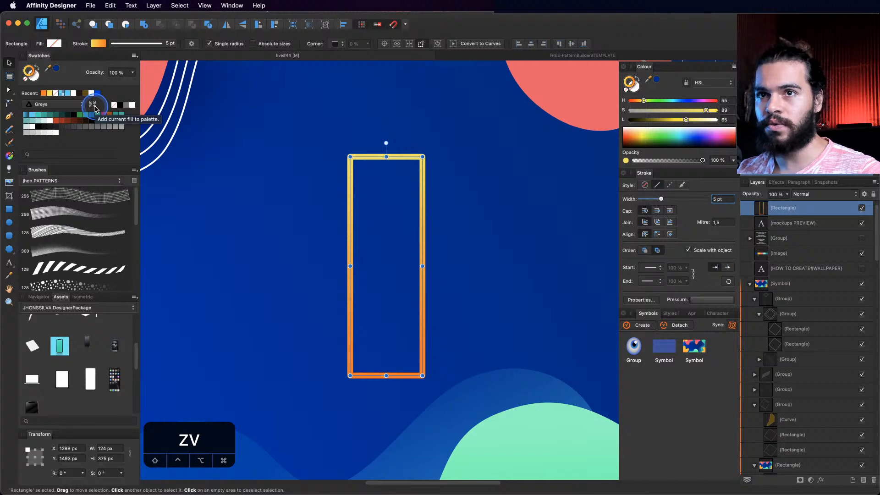
pyautogui.press('z')
pyautogui.moveTo(375, 199); pyautogui.dragTo(254, 232)
pyautogui.press('v')
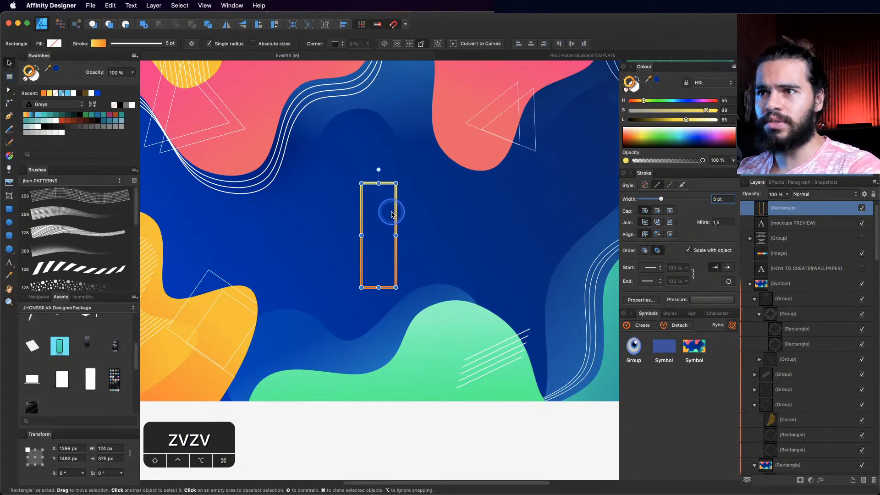
# Step: Hide the gradient rectangle, select the third group inside the symbol and ready the Pencil tool with the saved yellow-to-orange gradient stroke
pyautogui.click(805, 313)
pyautogui.click(791, 390)
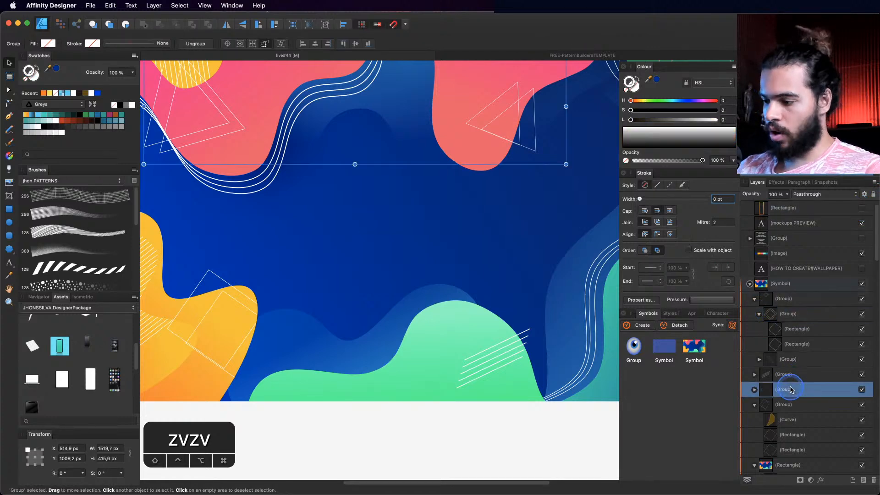
pyautogui.press('z')
pyautogui.press('space')
pyautogui.moveTo(278, 288); pyautogui.dragTo(303, 286)
pyautogui.press('n')
pyautogui.click(26, 115)
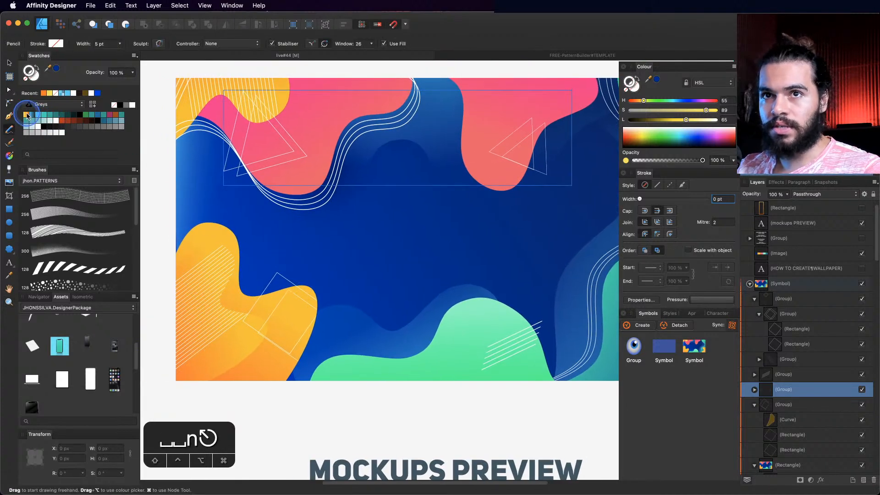
pyautogui.press('v')
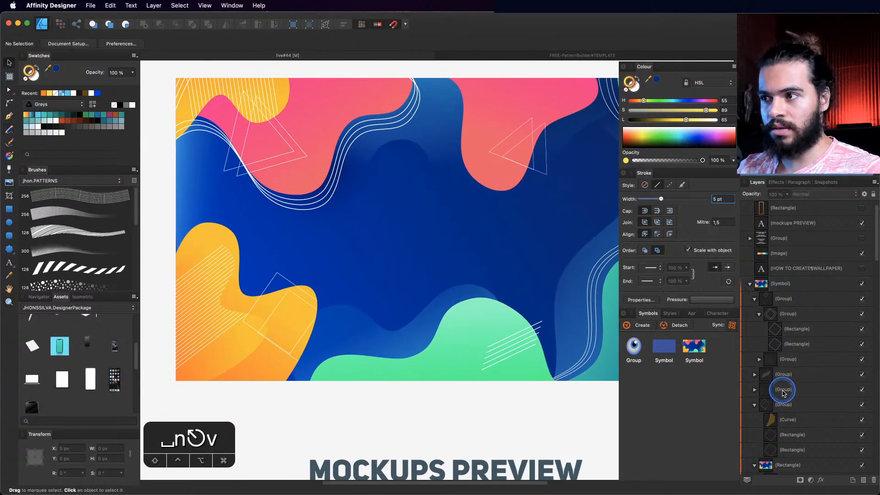
pyautogui.click(784, 389)
pyautogui.press('n')
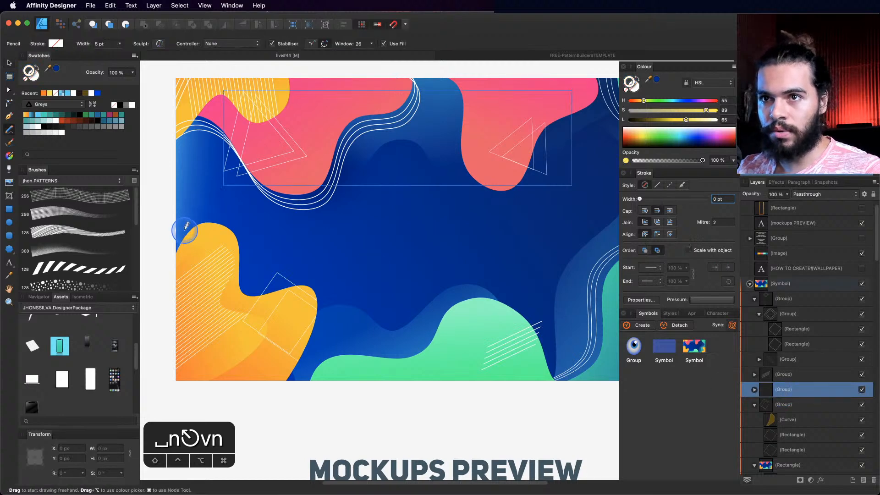
# Step: Draw a freehand gradient line following the upper contour of the artwork's lower-left orange blob, undoing the first attempt and redrawing it
pyautogui.moveTo(171, 243); pyautogui.dragTo(186, 217)
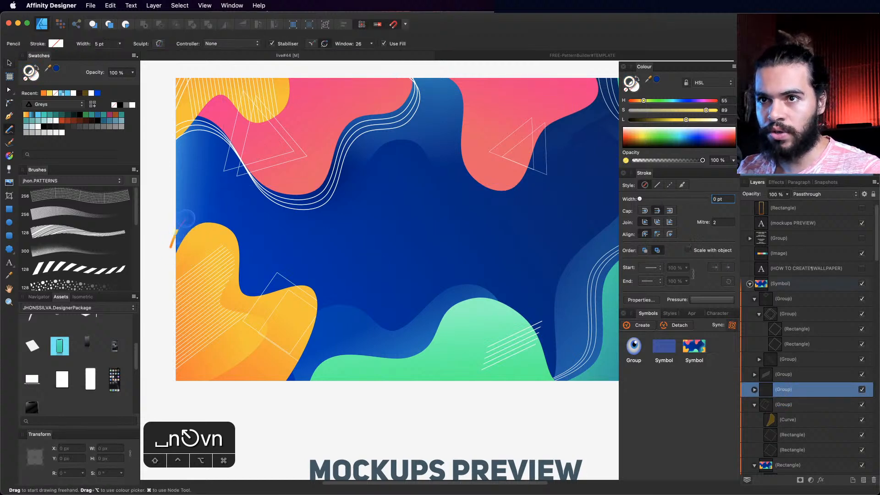
pyautogui.press('super+z')
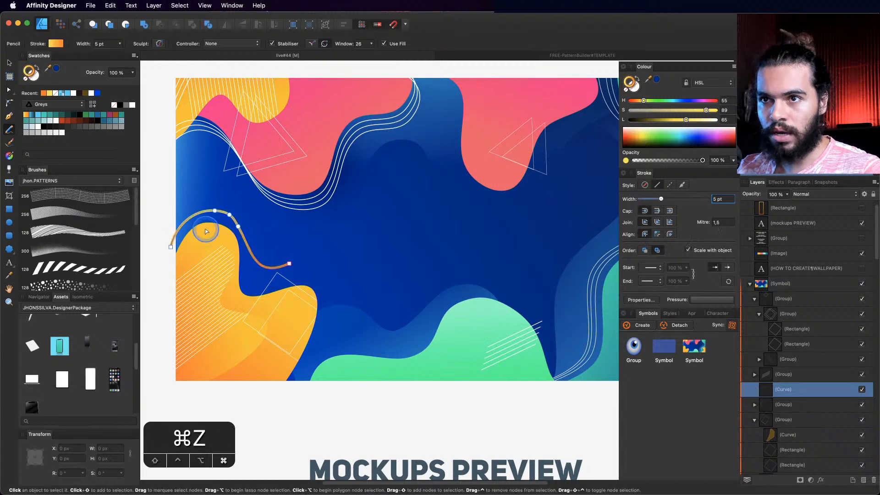
pyautogui.moveTo(169, 244)
pyautogui.mouseDown()
pyautogui.moveTo(186, 216)
pyautogui.moveTo(231, 212)
pyautogui.mouseUp()
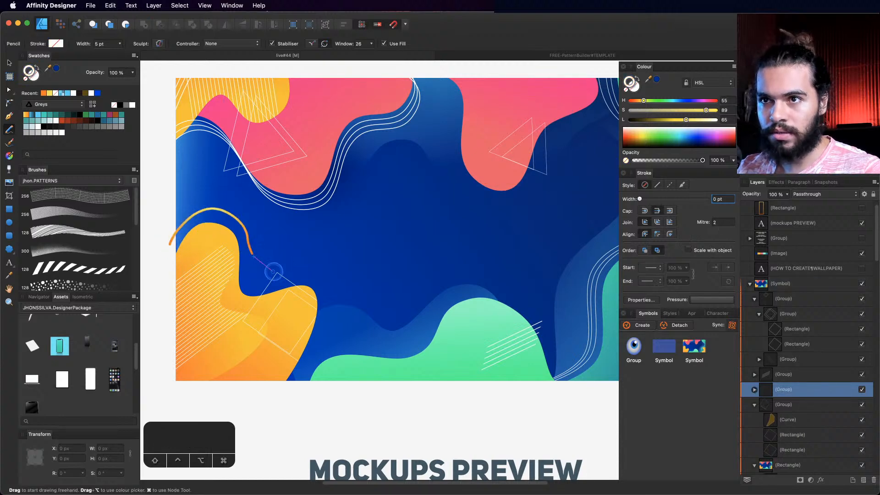
pyautogui.moveTo(273, 271); pyautogui.dragTo(304, 249)
# Step: Draw a freehand gradient line from the artwork's bottom edge along the left slope of the green shape
pyautogui.press('z')
pyautogui.moveTo(228, 261); pyautogui.dragTo(300, 259)
pyautogui.press('space')
pyautogui.press('a')
pyautogui.press('space')
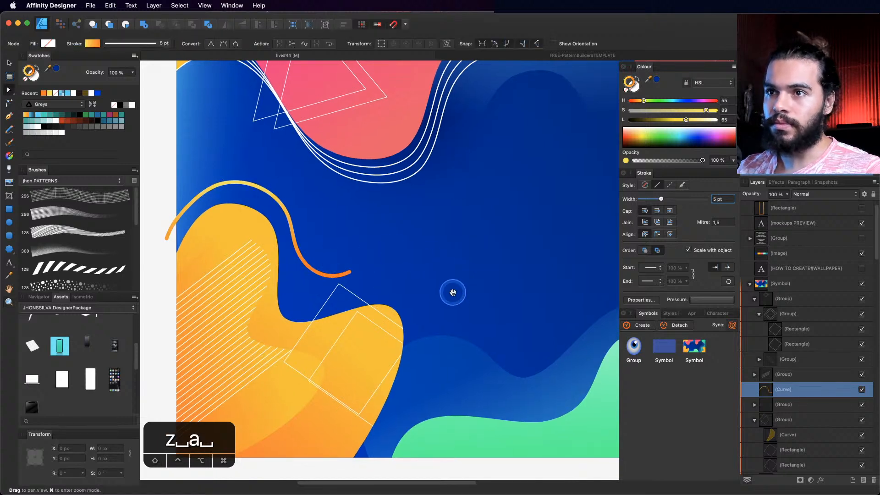
pyautogui.moveTo(453, 293); pyautogui.dragTo(350, 239)
pyautogui.press('n')
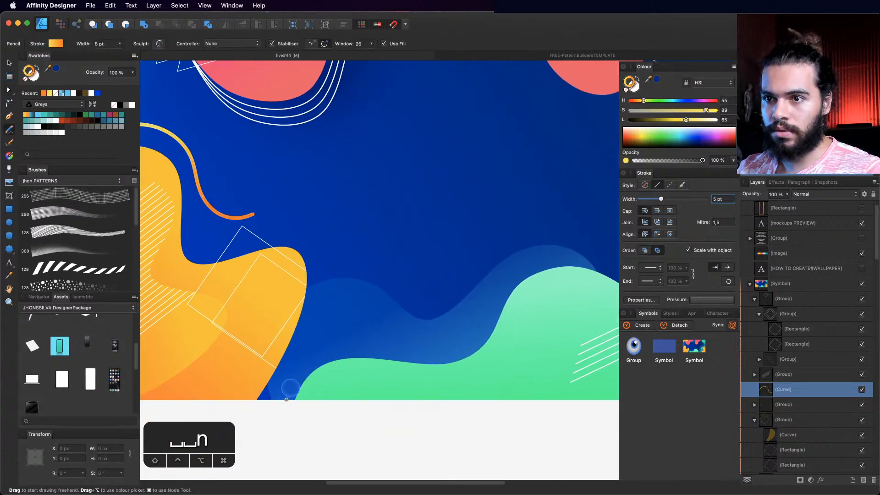
pyautogui.moveTo(286, 399)
pyautogui.mouseDown()
pyautogui.moveTo(460, 303)
pyautogui.moveTo(444, 334)
pyautogui.moveTo(473, 332)
pyautogui.moveTo(315, 310)
pyautogui.moveTo(271, 314)
pyautogui.mouseUp()
# Step: Draw a gradient arc with the Pencil tool over the crest of the green shape and adjust its end node
pyautogui.press('space')
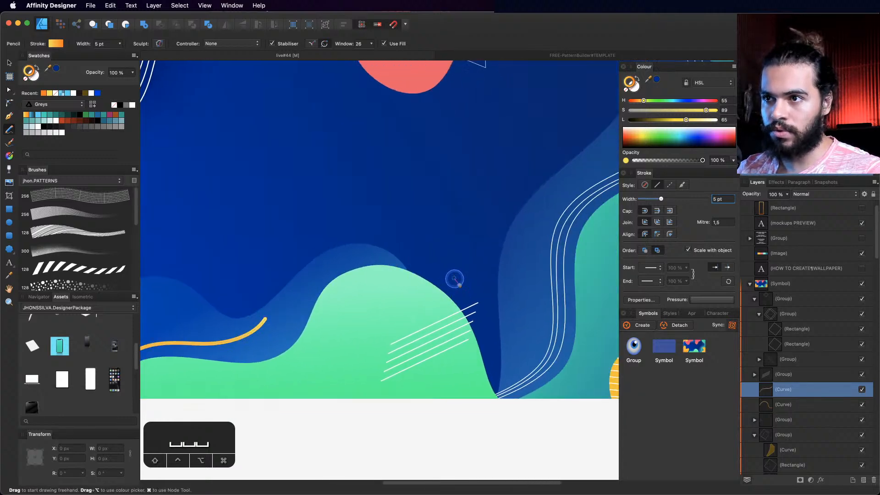
pyautogui.moveTo(459, 285)
pyautogui.mouseDown()
pyautogui.moveTo(402, 245)
pyautogui.moveTo(336, 244)
pyautogui.moveTo(281, 299)
pyautogui.moveTo(305, 263)
pyautogui.mouseUp()
pyautogui.press('a')
pyautogui.press('z')
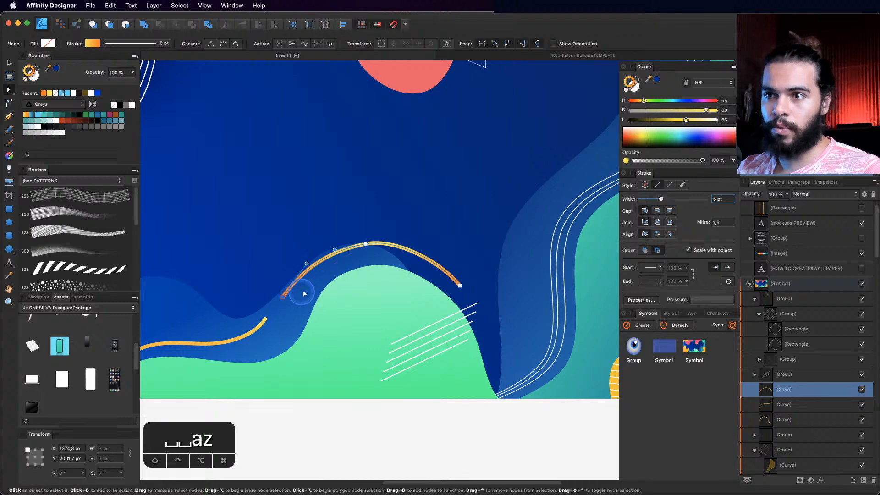
# Step: Reshape the right end of the line along the green shape's left slope so it curves up more gently
pyautogui.moveTo(256, 328); pyautogui.dragTo(334, 339)
pyautogui.press('v')
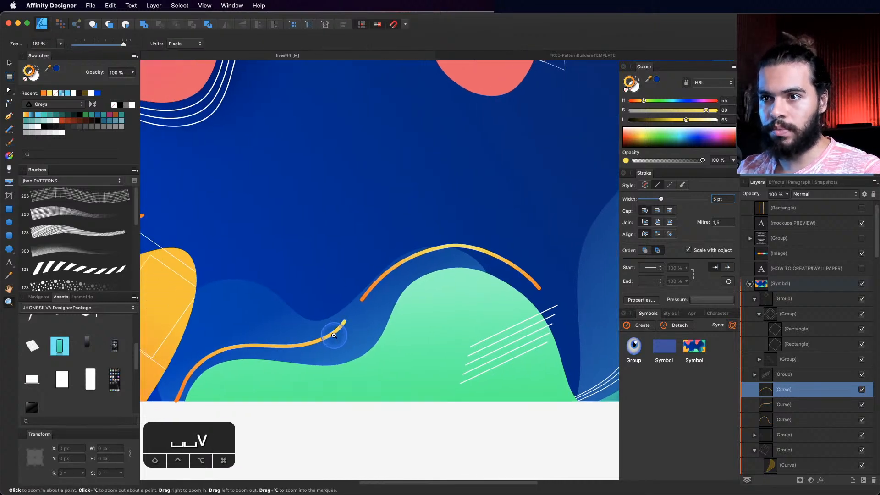
pyautogui.click(334, 338)
pyautogui.press('a')
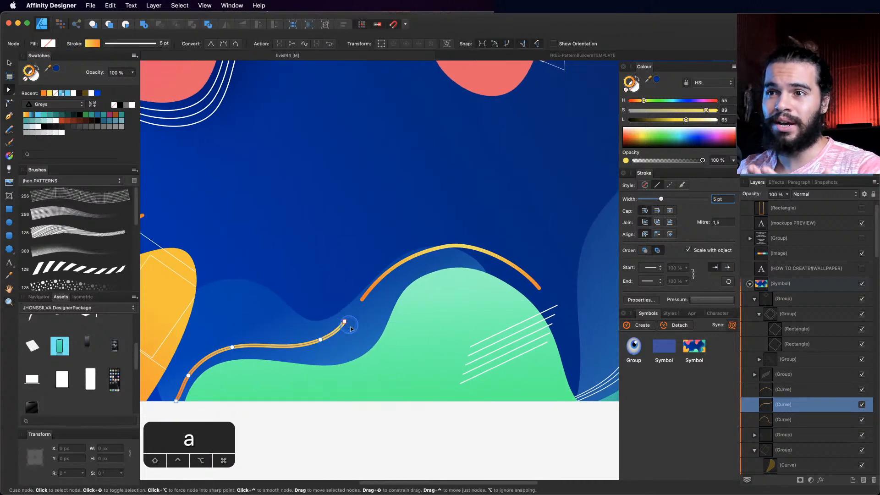
pyautogui.moveTo(345, 321); pyautogui.dragTo(324, 347)
pyautogui.press('z')
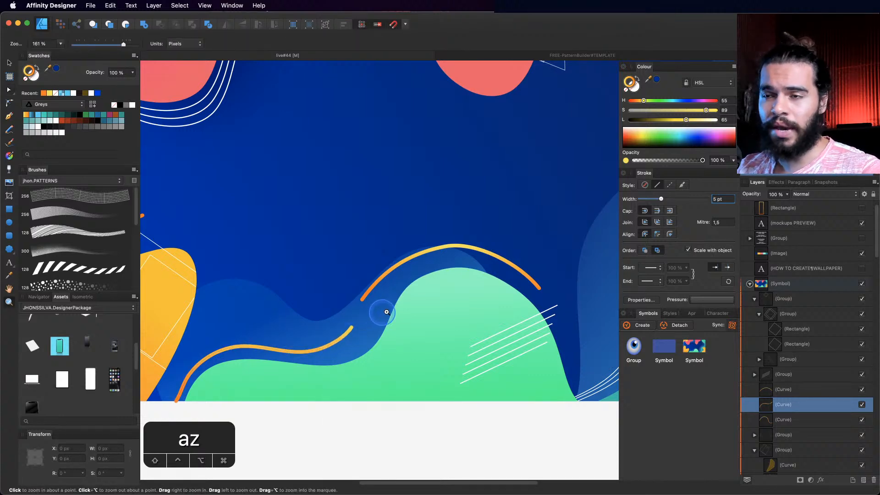
# Step: Adjust the crest node of the arc above the green hump and nudge the arc slightly sideways
pyautogui.moveTo(387, 313); pyautogui.dragTo(370, 320)
pyautogui.press('v')
pyautogui.click(443, 274)
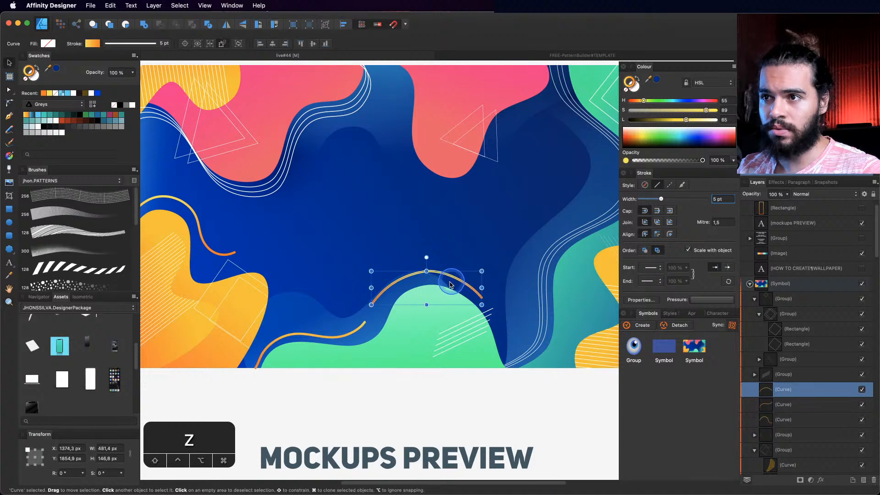
pyautogui.moveTo(450, 285); pyautogui.dragTo(390, 268)
pyautogui.press('a')
pyautogui.click(420, 265)
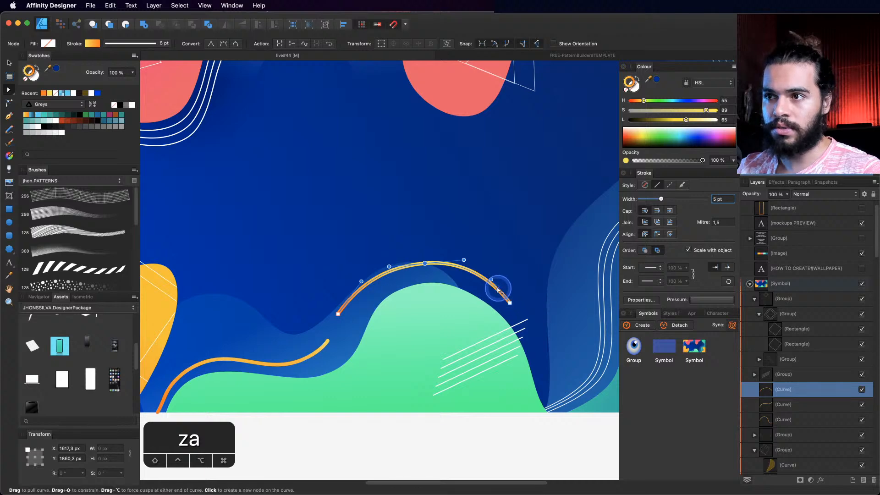
pyautogui.press('z')
pyautogui.press('v')
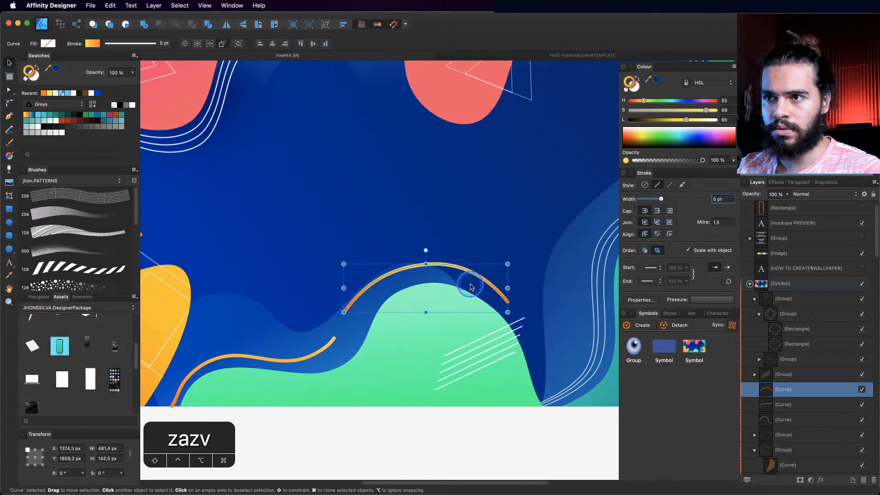
# Step: Examine how the new gradient lines look on the laptop and tablet mockups
pyautogui.press('z')
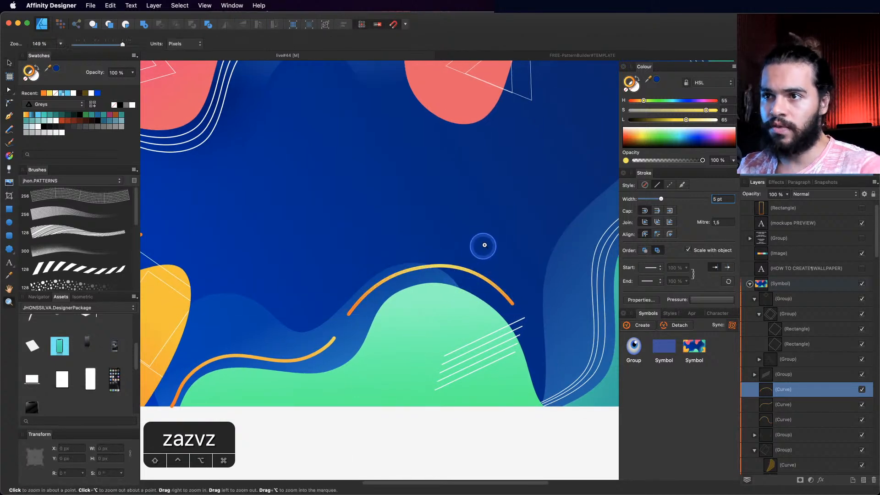
pyautogui.moveTo(483, 246); pyautogui.dragTo(183, 232)
pyautogui.press('space')
pyautogui.moveTo(466, 342); pyautogui.dragTo(413, 280)
pyautogui.click(392, 337)
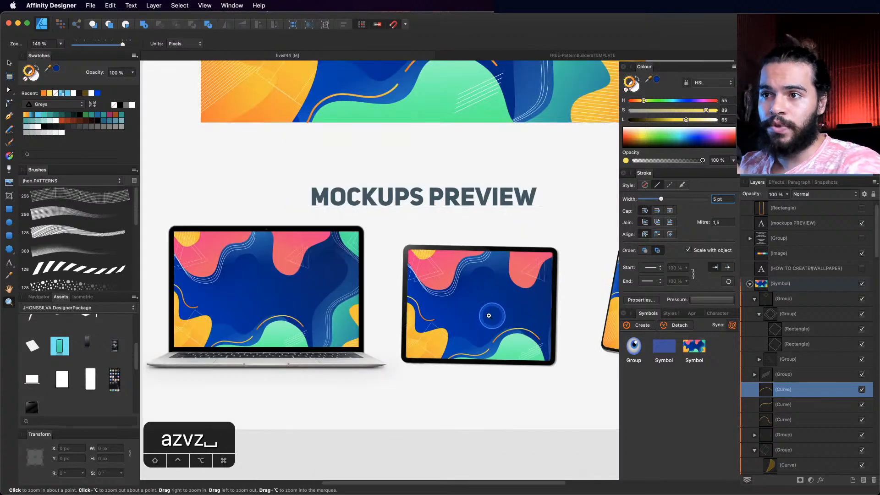
pyautogui.click(221, 332)
pyautogui.press('space')
pyautogui.moveTo(221, 333); pyautogui.dragTo(316, 335)
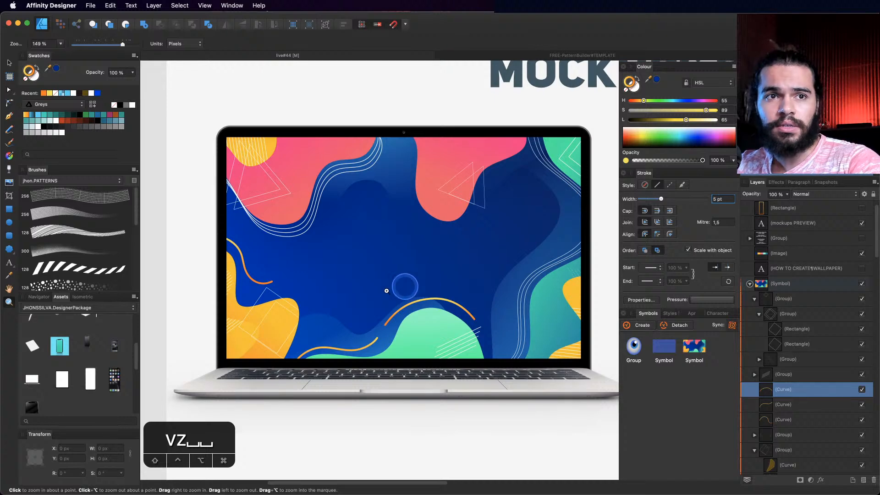
pyautogui.moveTo(386, 291); pyautogui.dragTo(348, 288)
# Step: Select the artwork's background rectangle and draw a gradient arc over the dark blue shape between the pink drip and the upper-right green corner
pyautogui.press('space')
pyautogui.moveTo(493, 241); pyautogui.dragTo(337, 375)
pyautogui.moveTo(497, 204); pyautogui.dragTo(364, 336)
pyautogui.moveTo(389, 307); pyautogui.dragTo(351, 327)
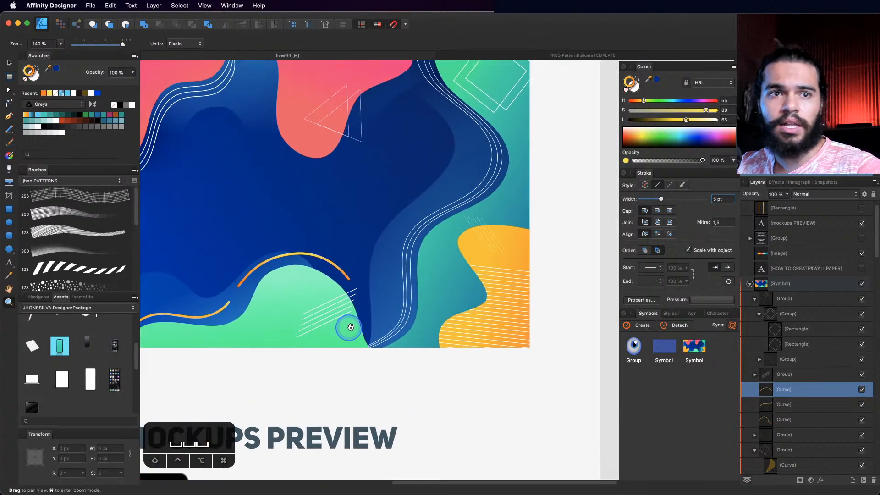
pyautogui.moveTo(383, 285); pyautogui.dragTo(379, 324)
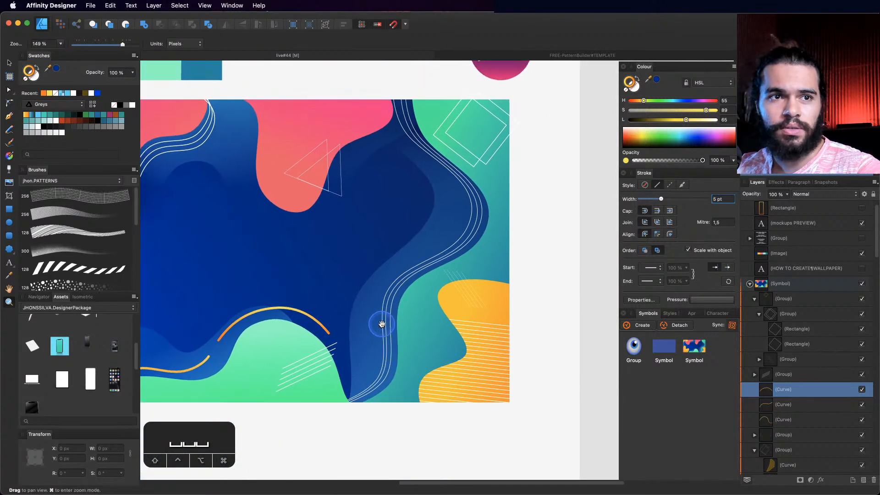
pyautogui.moveTo(395, 295); pyautogui.dragTo(397, 317)
pyautogui.moveTo(408, 272); pyautogui.dragTo(419, 265)
pyautogui.press('v')
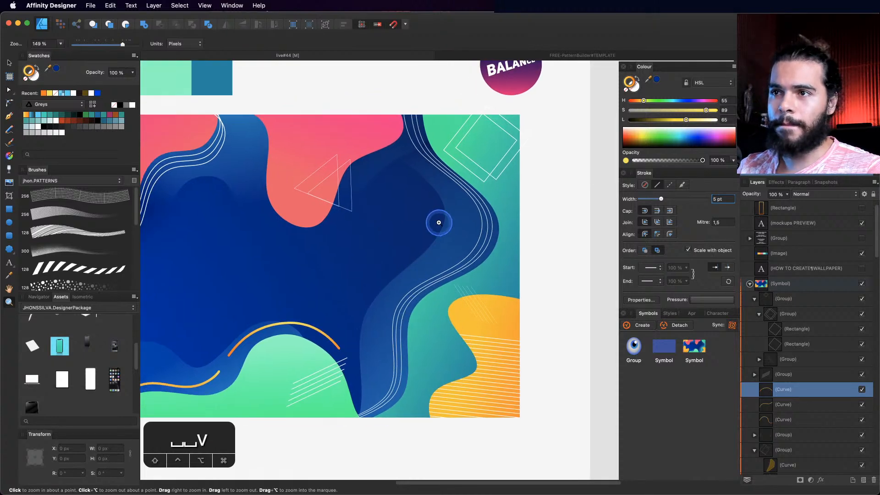
pyautogui.keyDown('super'); pyautogui.click(430, 225); pyautogui.keyUp('super')
pyautogui.press('n')
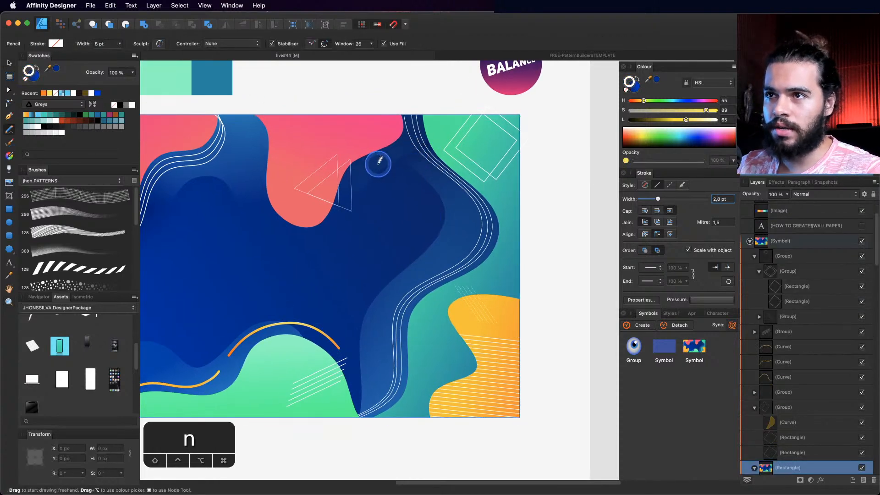
pyautogui.moveTo(359, 175); pyautogui.dragTo(367, 166)
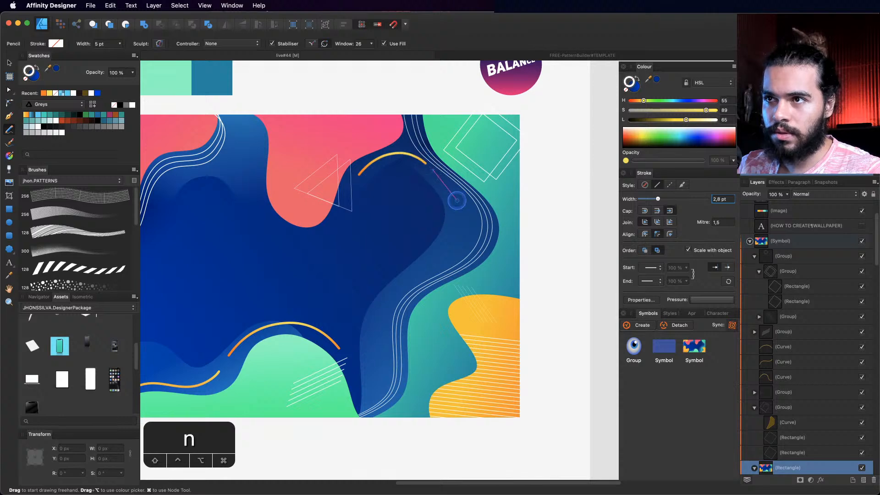
pyautogui.moveTo(457, 201); pyautogui.dragTo(463, 197)
# Step: Draw a long gradient line and a short dash below it along the left side of the middle pink drip
pyautogui.press('space')
pyautogui.moveTo(395, 191); pyautogui.dragTo(485, 190)
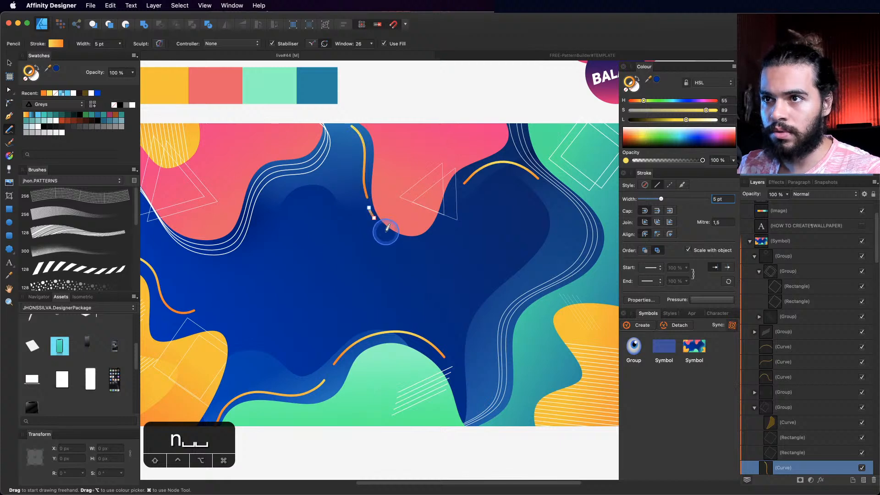
pyautogui.press('z')
# Step: Draw a short gradient line beneath the white contour lines at the artwork's upper-left edge, replacing the first attempt, and refine its nodes
pyautogui.press('space')
pyautogui.moveTo(336, 237); pyautogui.dragTo(437, 225)
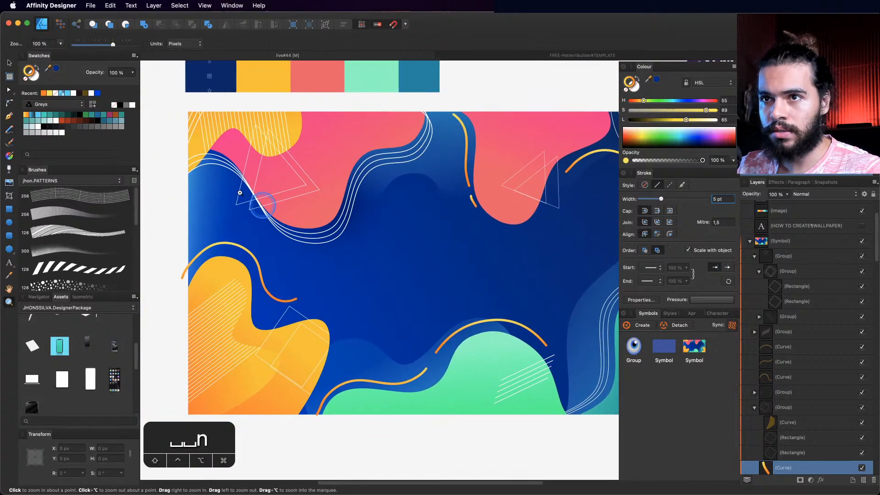
pyautogui.press('n')
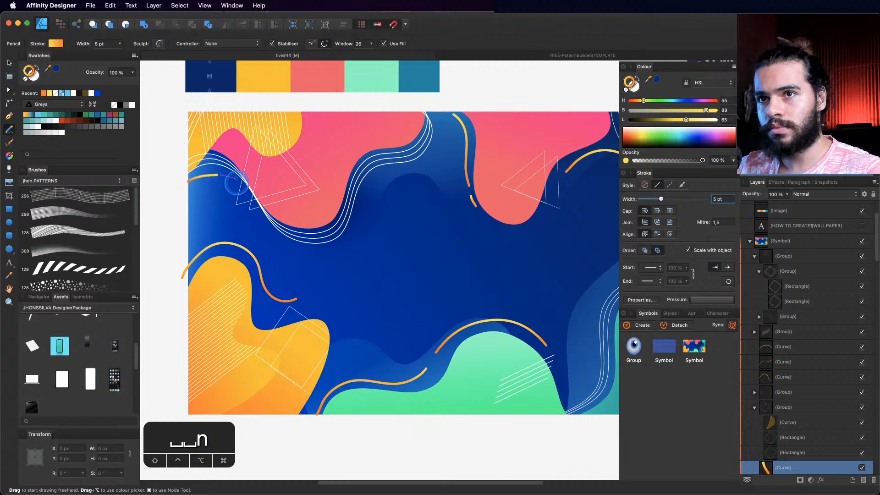
pyautogui.moveTo(236, 183); pyautogui.dragTo(234, 184)
pyautogui.press('super+z')
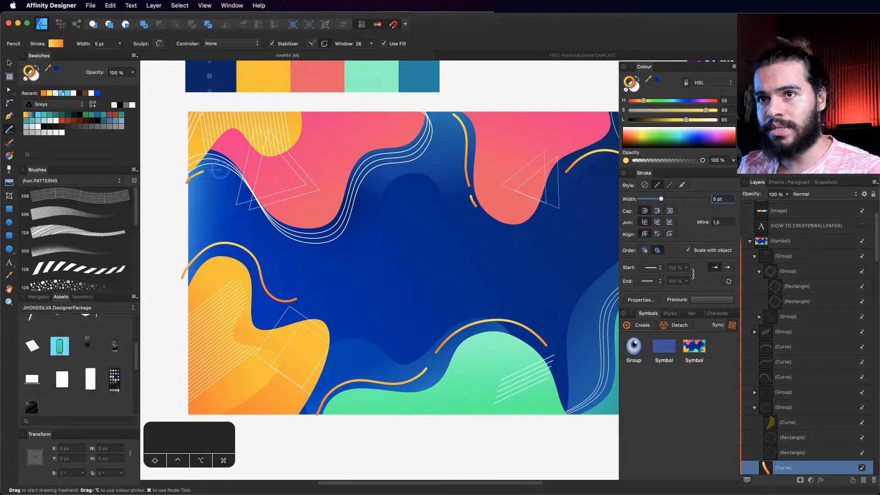
pyautogui.press('a')
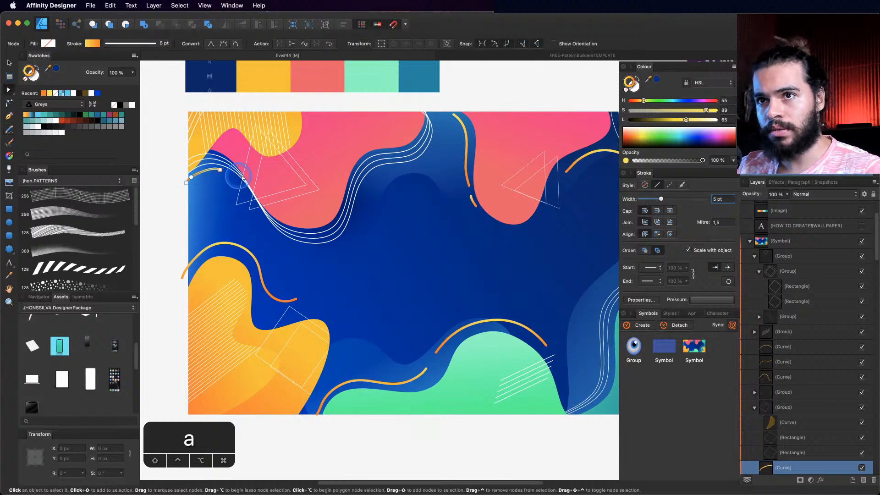
pyautogui.press('z')
pyautogui.press('a')
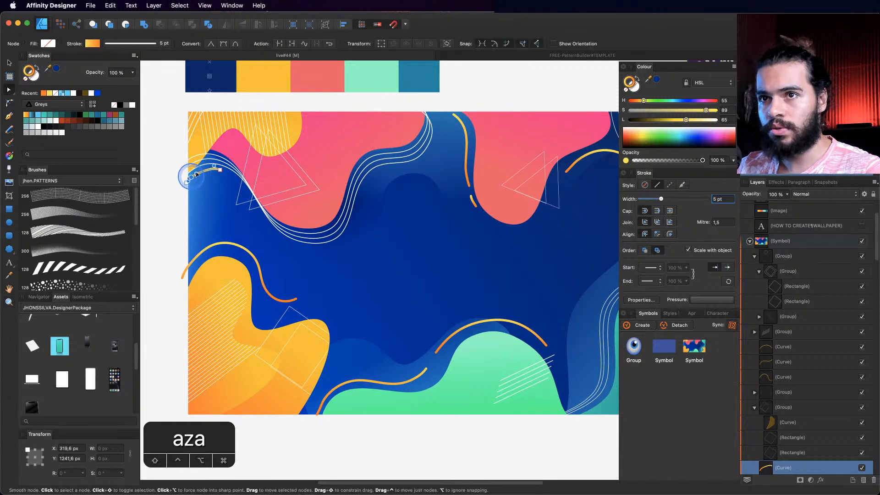
# Step: Refine the nodes near the left end of the gradient arc beside the upper-right green corner
pyautogui.press('z')
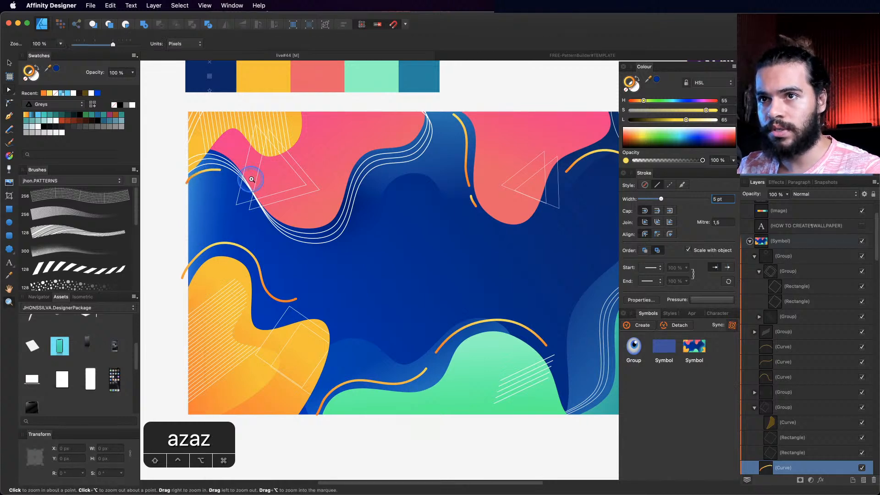
pyautogui.press('space')
pyautogui.moveTo(249, 180); pyautogui.dragTo(197, 207)
pyautogui.moveTo(482, 218); pyautogui.dragTo(514, 230)
pyautogui.press('v')
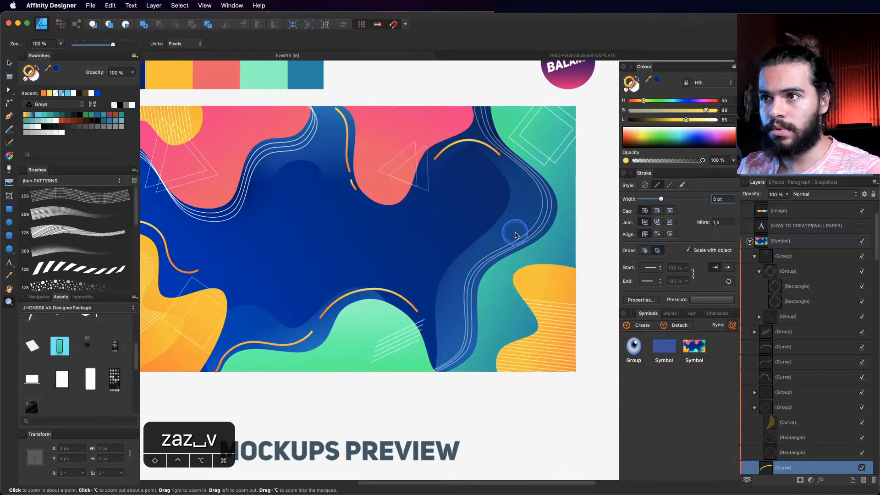
pyautogui.click(482, 156)
pyautogui.press('a')
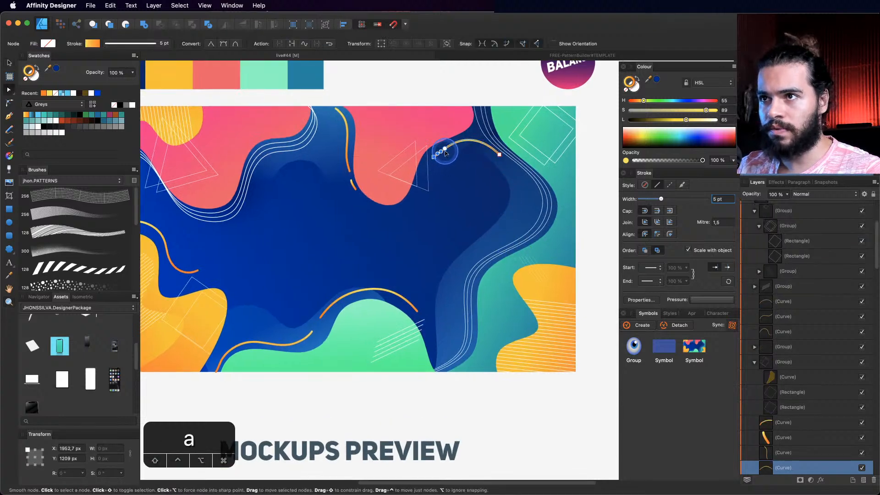
pyautogui.press('n')
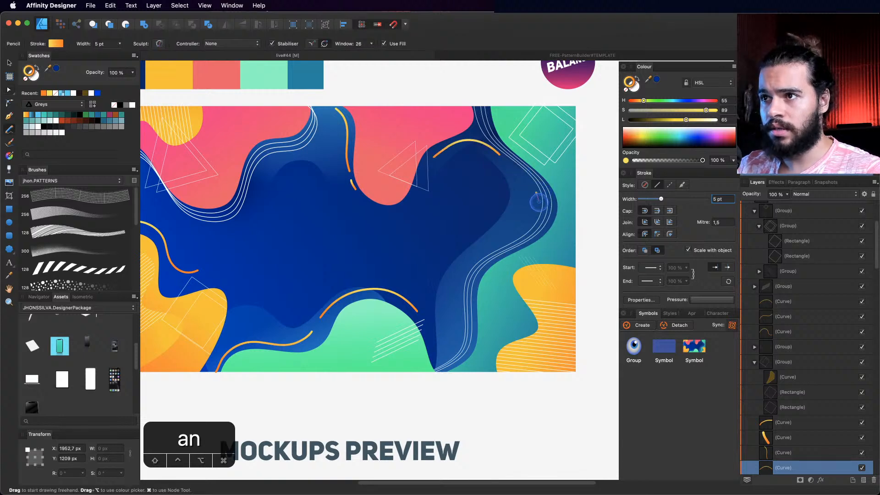
# Step: Draw a short freehand gradient arc beneath the white contour lines, between the left pink blob and the dark blue hump
pyautogui.press('z')
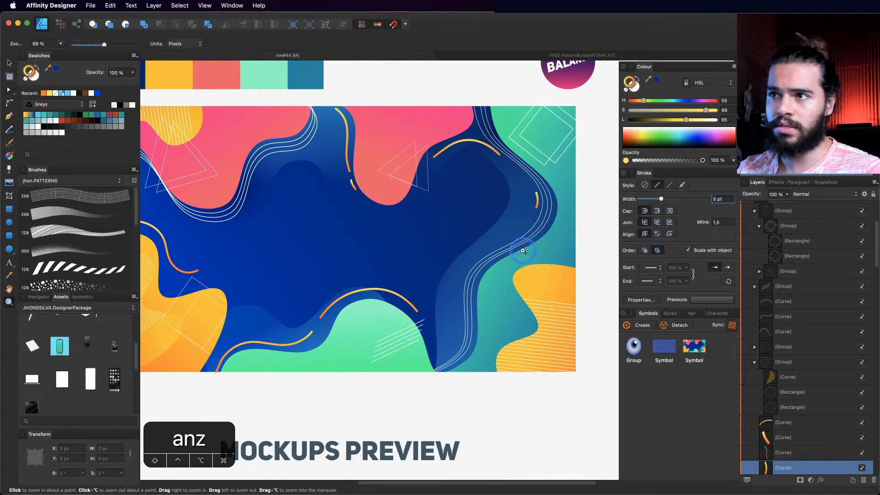
pyautogui.moveTo(526, 251); pyautogui.dragTo(417, 249)
pyautogui.press('space')
pyautogui.press('space')
pyautogui.press('space')
pyautogui.moveTo(385, 223); pyautogui.dragTo(395, 185)
pyautogui.press('space')
pyautogui.moveTo(329, 155); pyautogui.dragTo(332, 195)
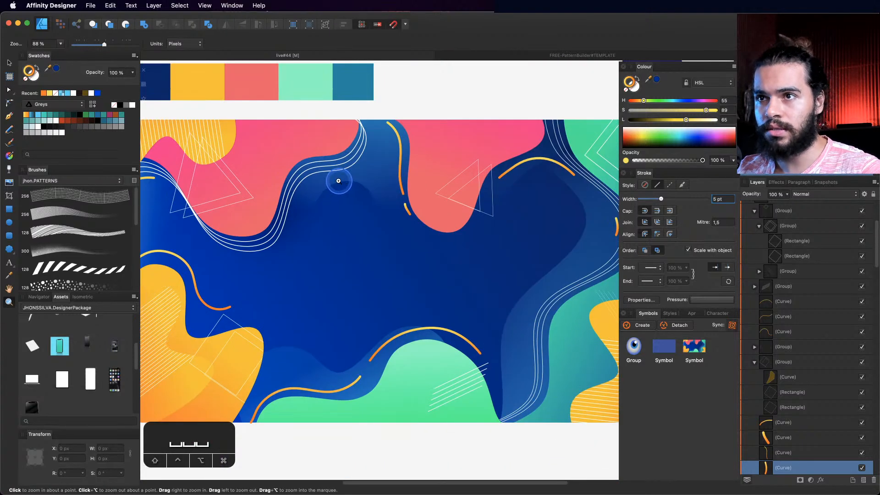
pyautogui.press('n')
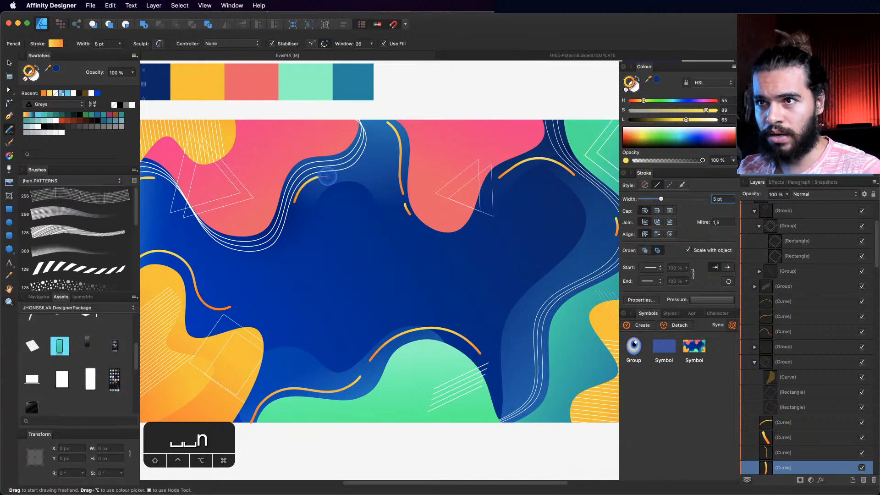
# Step: Draw a short gradient dash just beyond the upper end of the new arc and adjust its nodes
pyautogui.press('z')
pyautogui.moveTo(327, 176)
pyautogui.mouseDown()
pyautogui.moveTo(386, 157)
pyautogui.moveTo(351, 173)
pyautogui.moveTo(385, 173)
pyautogui.mouseUp()
pyautogui.press('n')
pyautogui.press('z')
pyautogui.press('a')
pyautogui.press('z')
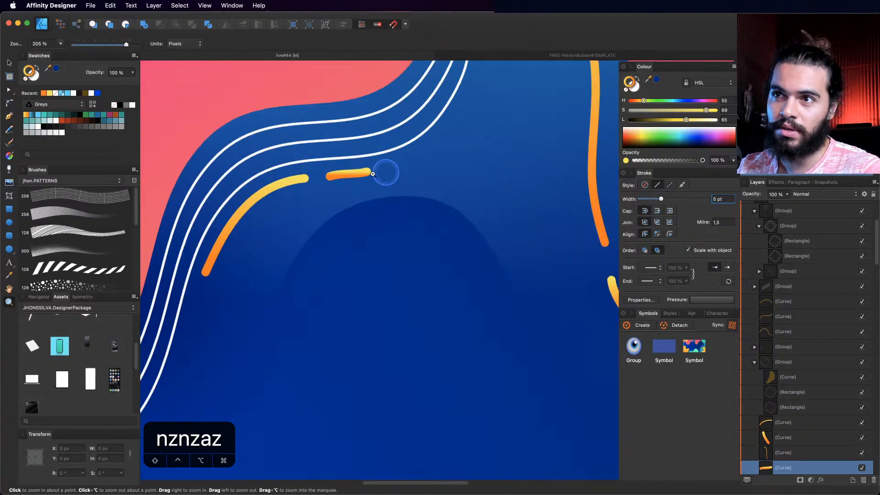
pyautogui.press('a')
pyautogui.click(338, 177)
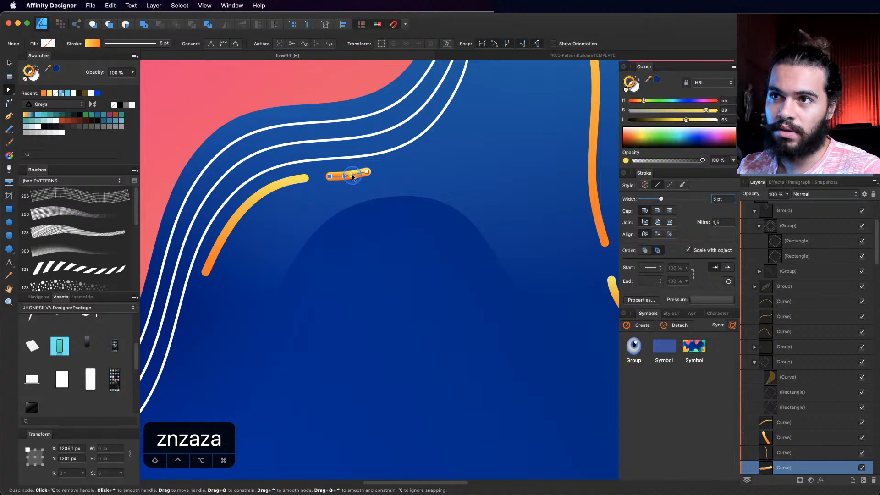
pyautogui.press('z')
pyautogui.moveTo(411, 192); pyautogui.dragTo(151, 271)
pyautogui.moveTo(435, 255); pyautogui.dragTo(401, 266)
pyautogui.press('space')
pyautogui.moveTo(401, 266); pyautogui.dragTo(472, 270)
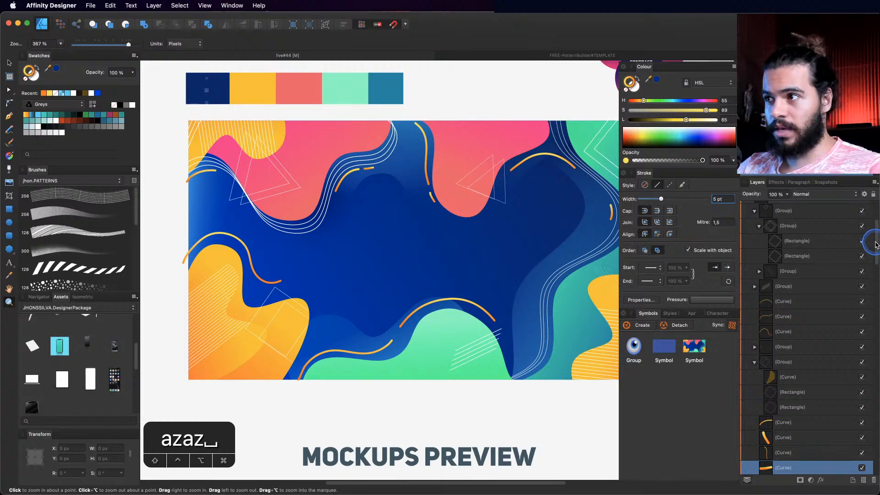
# Step: Collapse the artwork's symbol in the layer structure
pyautogui.moveTo(876, 244); pyautogui.dragTo(860, 225)
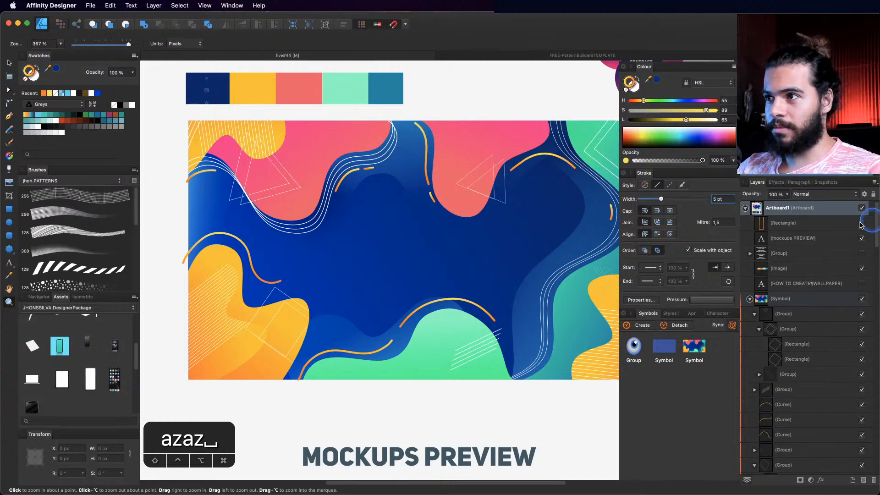
pyautogui.click(750, 300)
pyautogui.press('z')
pyautogui.press('z')
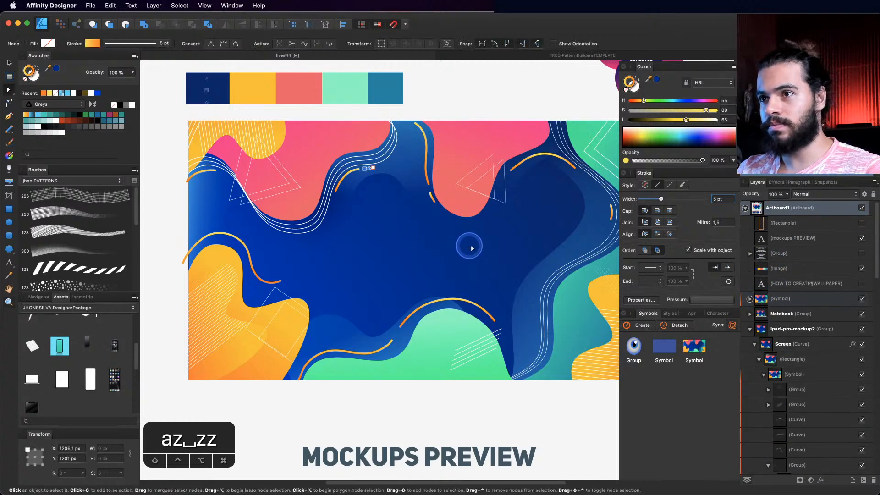
# Step: Examine the artwork with its added contour lines and its laptop, tablet and phone mockups
pyautogui.moveTo(470, 259); pyautogui.dragTo(429, 261)
pyautogui.moveTo(429, 261); pyautogui.dragTo(426, 198)
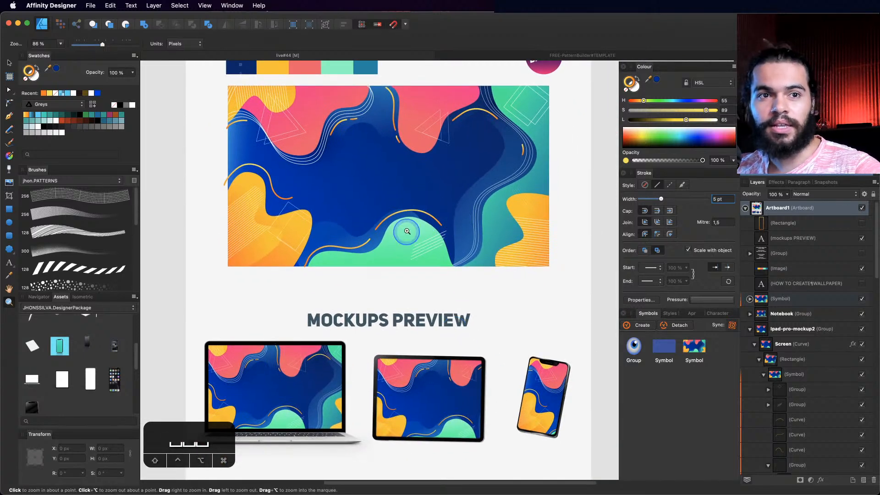
pyautogui.moveTo(386, 193); pyautogui.dragTo(408, 211)
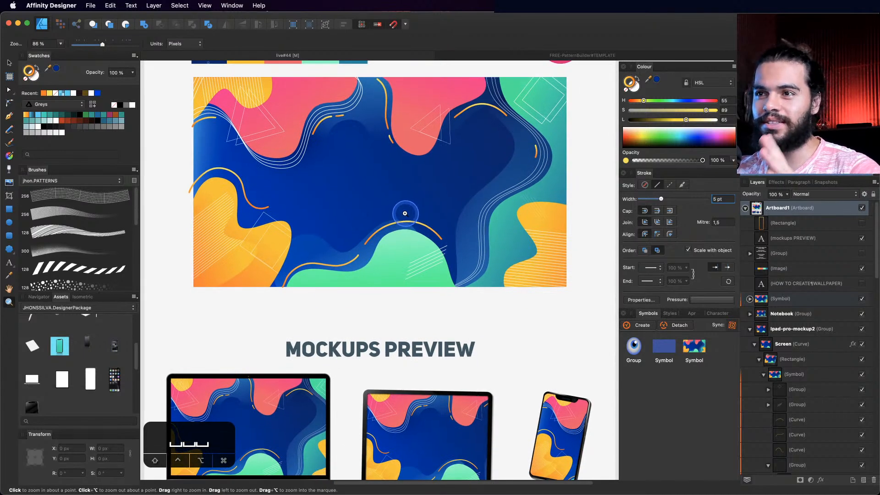
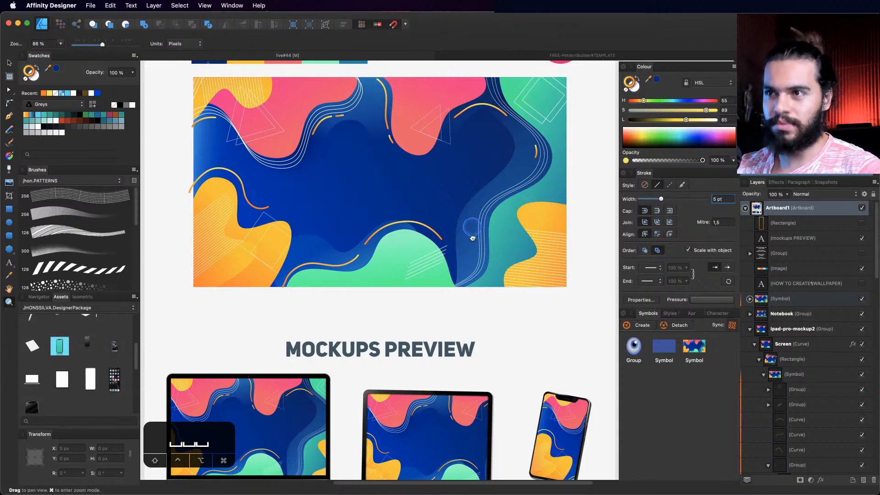
pyautogui.moveTo(471, 237); pyautogui.dragTo(454, 270)
pyautogui.moveTo(440, 252); pyautogui.dragTo(385, 252)
pyautogui.moveTo(404, 281); pyautogui.dragTo(397, 201)
pyautogui.moveTo(383, 325); pyautogui.dragTo(423, 320)
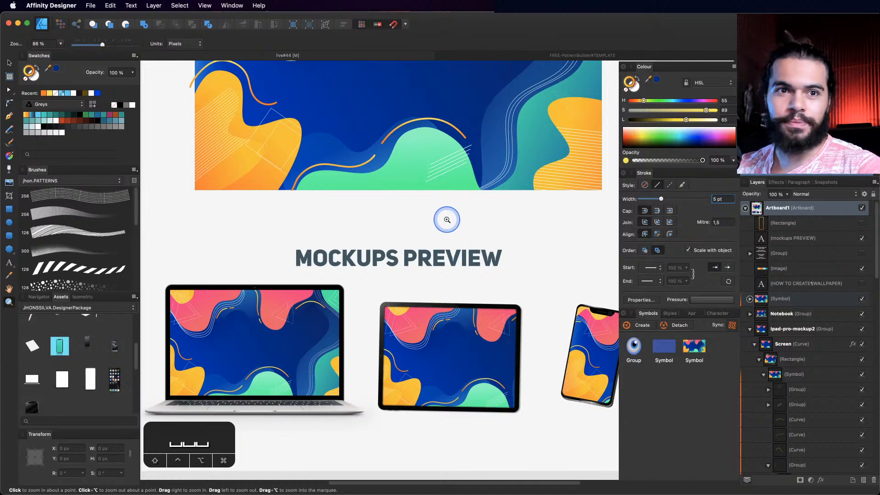
pyautogui.scroll(4, 447, 220)
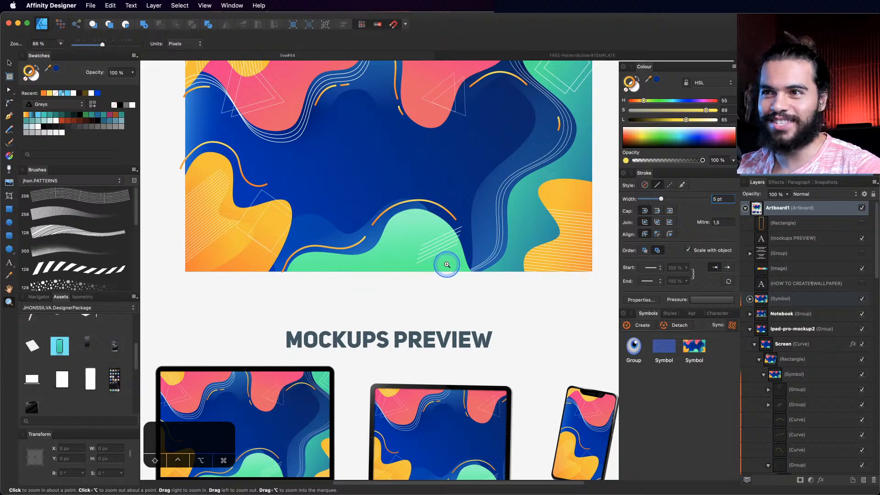
pyautogui.scroll(-2, 453, 275)
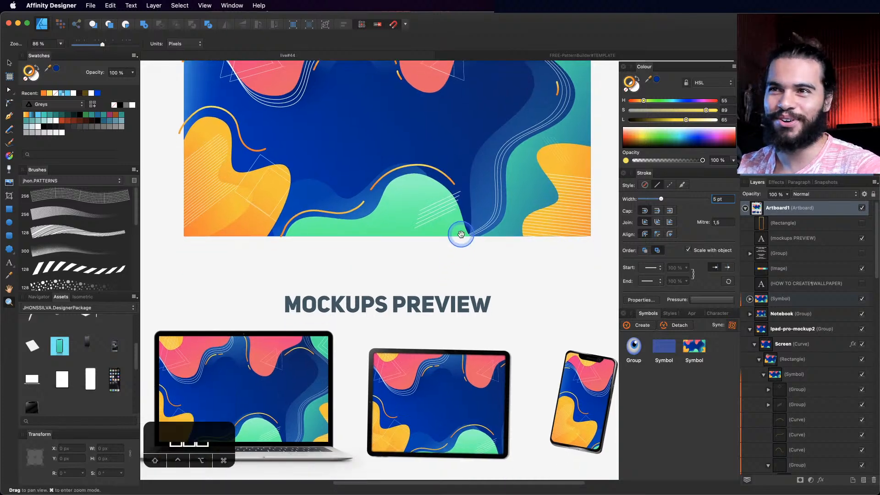
pyautogui.scroll(4, 458, 234)
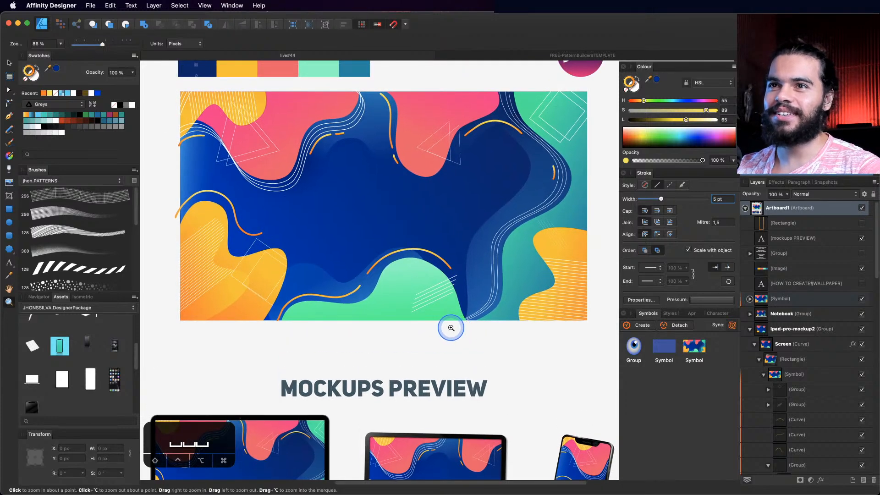
pyautogui.press('v')
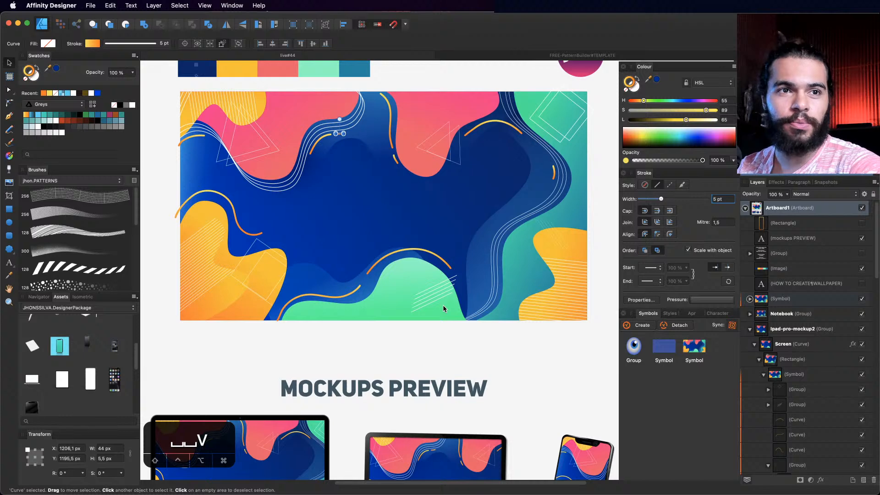
pyautogui.scroll(4, 459, 215)
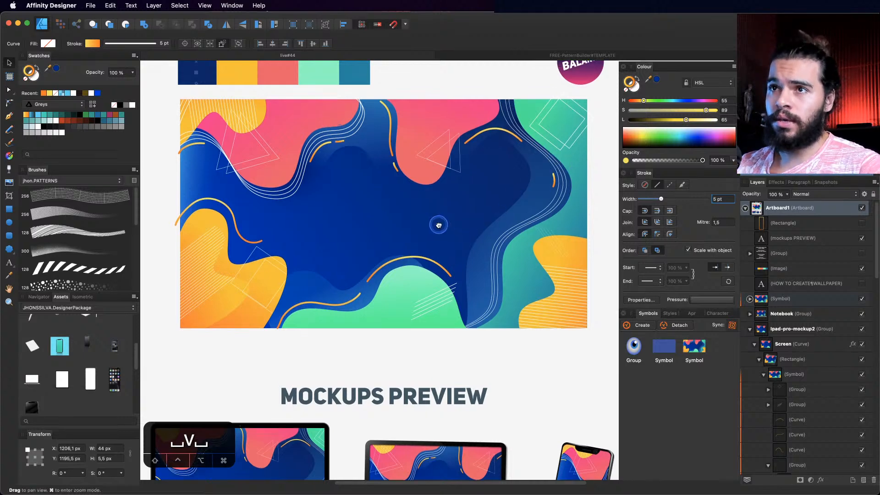
# Step: Switch to the open FREE-PatternBuilder#TEMPLATE document and look over its build, export and 3D preview areas
pyautogui.click(538, 56)
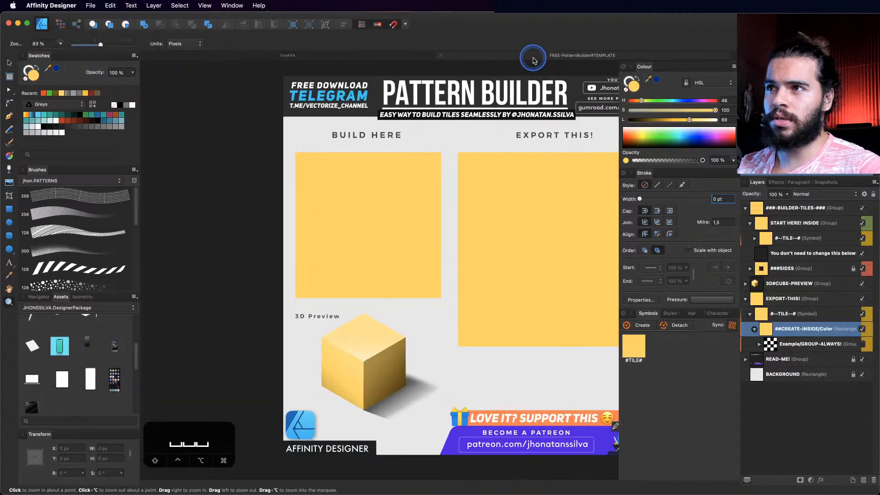
pyautogui.moveTo(446, 237); pyautogui.dragTo(370, 242)
pyautogui.moveTo(429, 212)
pyautogui.mouseDown()
pyautogui.moveTo(416, 230)
pyautogui.moveTo(415, 221)
pyautogui.mouseUp()
pyautogui.press('v')
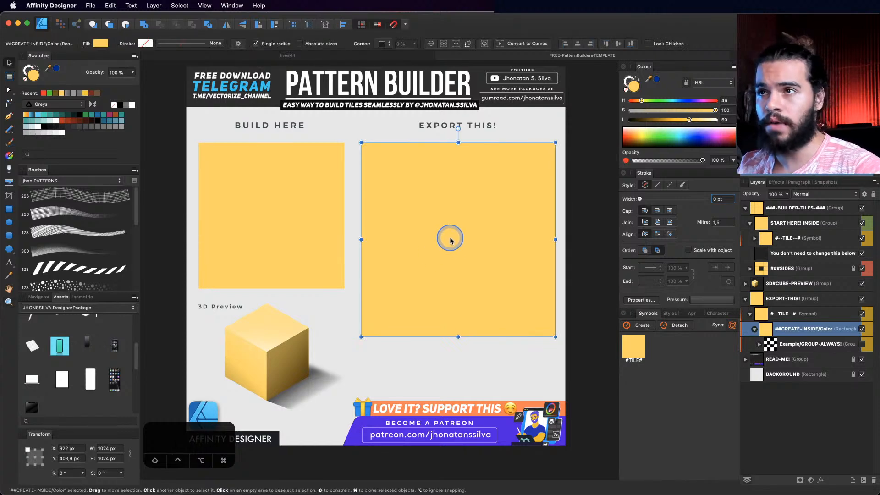
pyautogui.press('z')
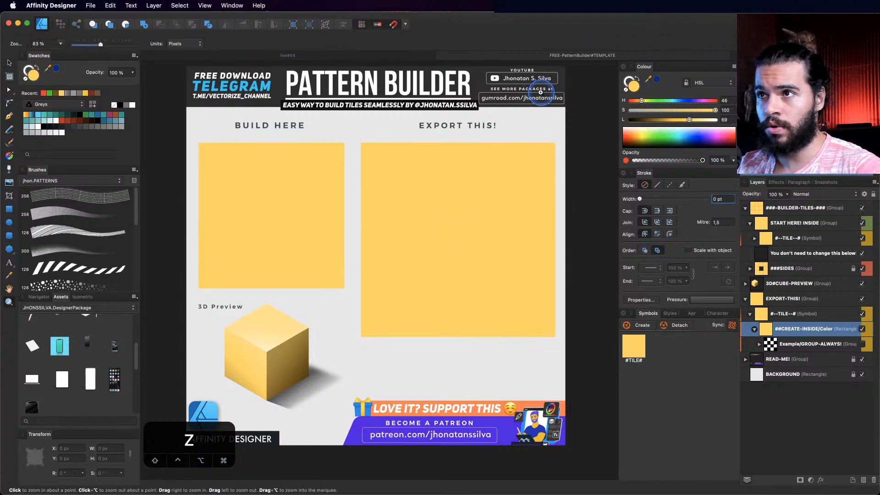
pyautogui.click(568, 101)
pyautogui.moveTo(569, 100); pyautogui.dragTo(471, 204)
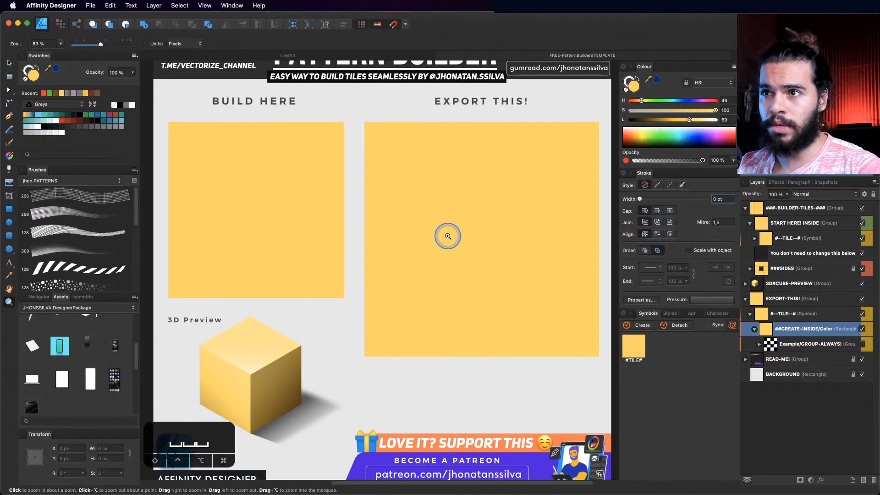
pyautogui.press('v')
pyautogui.press('z')
pyautogui.moveTo(461, 251); pyautogui.dragTo(436, 252)
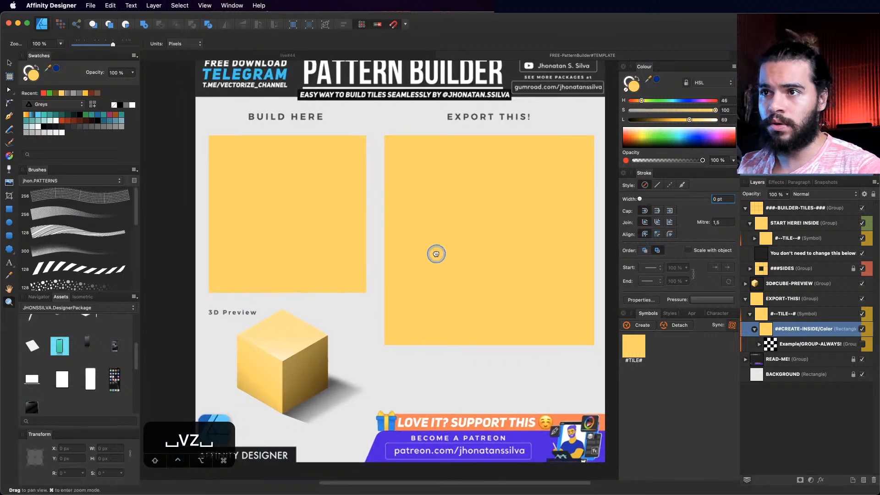
# Step: Recolour the export tile's background rectangle to a dark yellow with HSL 48, 100, 44
pyautogui.press('v')
pyautogui.moveTo(641, 100); pyautogui.dragTo(638, 101)
pyautogui.moveTo(689, 120); pyautogui.dragTo(668, 119)
pyautogui.press('space')
pyautogui.moveTo(413, 262); pyautogui.dragTo(364, 241)
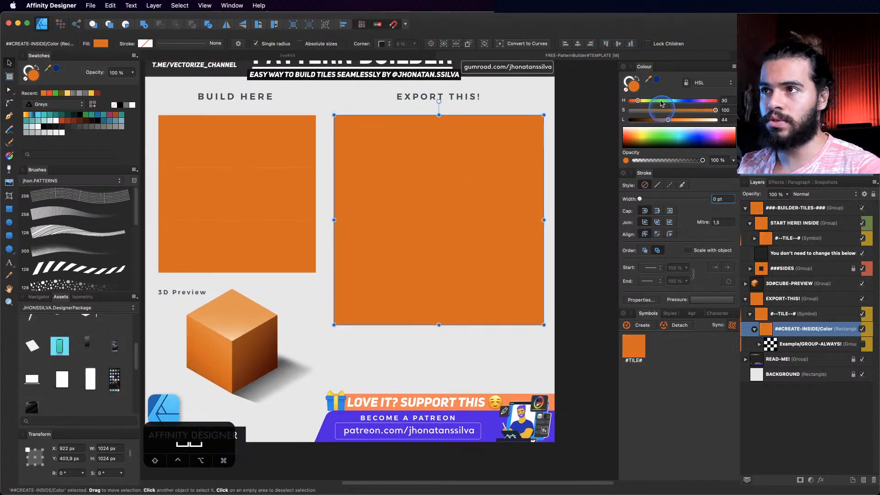
pyautogui.moveTo(641, 102); pyautogui.dragTo(643, 101)
# Step: Draw a closed chilli-like curved shape about 90 × 105 px freehand in the export tile's upper-left area, replacing the first attempt
pyautogui.press('z')
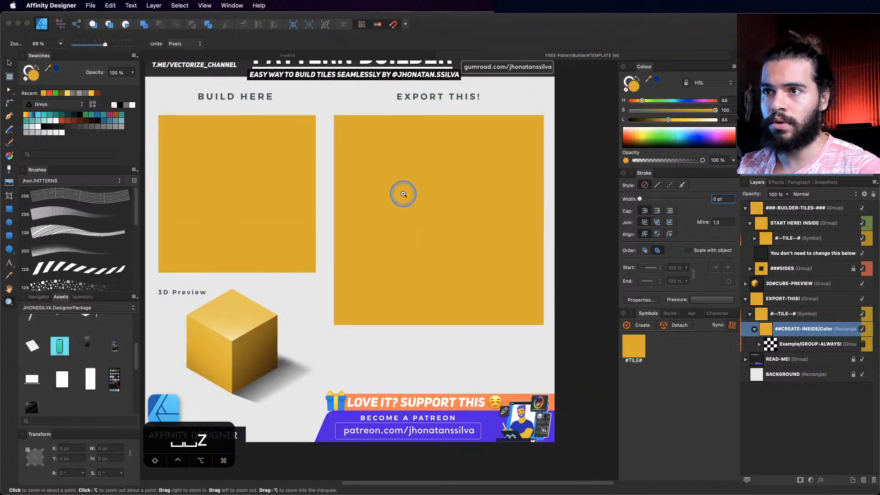
pyautogui.moveTo(403, 187); pyautogui.dragTo(417, 211)
pyautogui.press('space')
pyautogui.click(372, 216)
pyautogui.press('n')
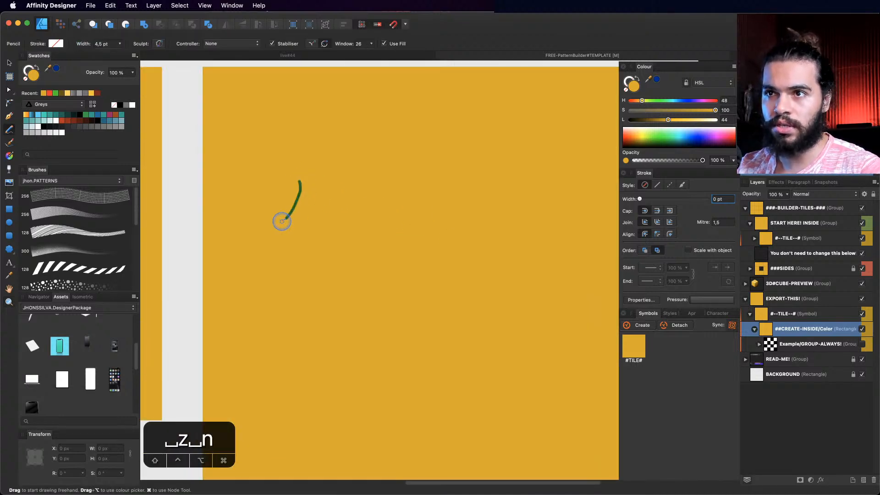
pyautogui.press('super+z')
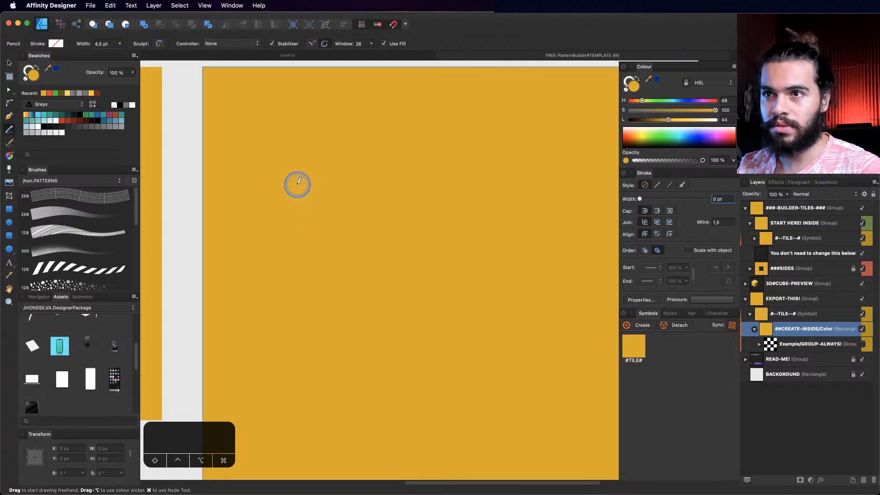
pyautogui.moveTo(301, 184); pyautogui.dragTo(295, 214)
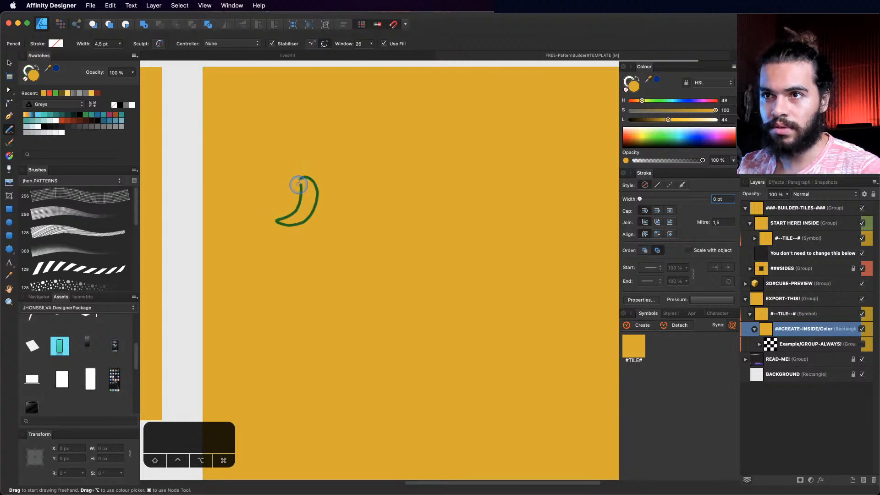
# Step: Fill the chilli-like shape with red, HSL 0, 100, 46, and remove its green outline
pyautogui.moveTo(641, 100); pyautogui.dragTo(672, 120)
pyautogui.press('z')
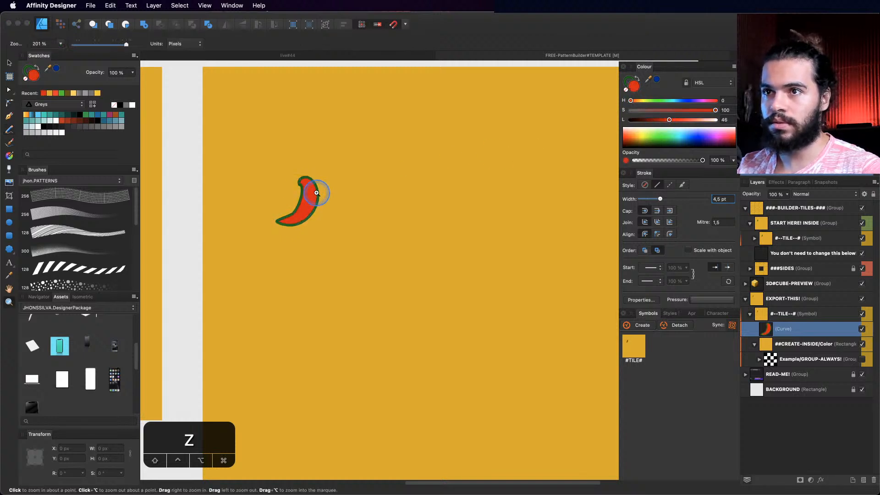
pyautogui.moveTo(329, 194); pyautogui.dragTo(303, 244)
pyautogui.press('space')
pyautogui.press('space')
pyautogui.press('space')
pyautogui.moveTo(303, 243); pyautogui.dragTo(385, 232)
pyautogui.moveTo(387, 173); pyautogui.dragTo(437, 169)
pyautogui.press('v')
pyautogui.click(628, 82)
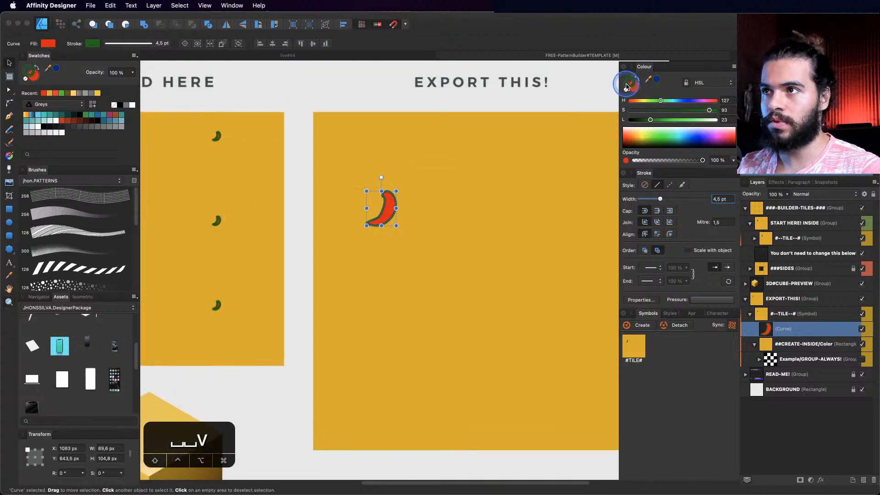
pyautogui.click(625, 89)
# Step: Draw a red triangle with the Pen tool beside the chilli-like shape and bend its lower edge outward, making a slice about 137 × 134 px
pyautogui.press('z')
pyautogui.moveTo(393, 183); pyautogui.dragTo(387, 211)
pyautogui.press('space')
pyautogui.press('p')
pyautogui.click(397, 160)
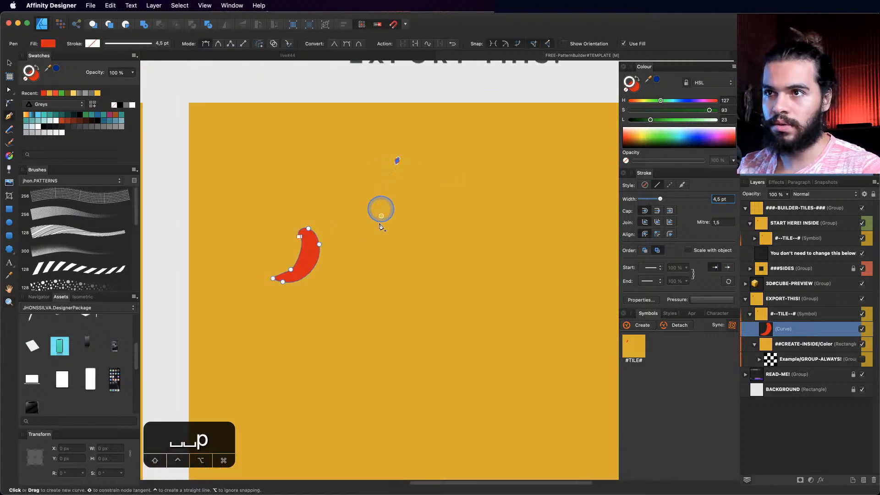
pyautogui.click(381, 225)
pyautogui.click(454, 195)
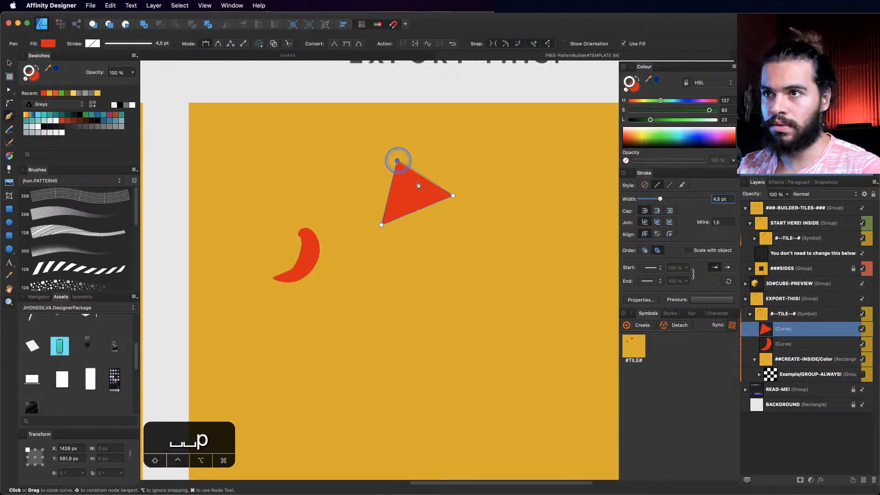
pyautogui.press('a')
pyautogui.moveTo(418, 209); pyautogui.dragTo(426, 224)
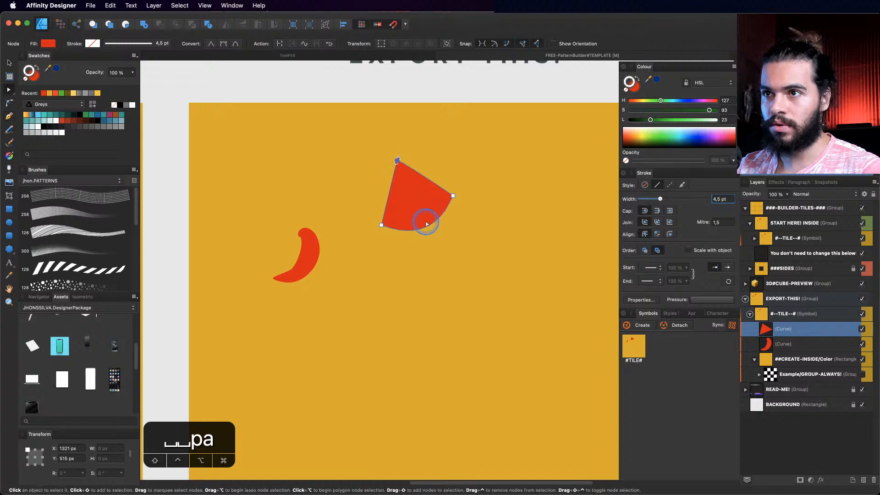
# Step: Duplicate the red slice, scale the copy down to about 125 × 122 px near its tip, and select the larger original
pyautogui.press('v')
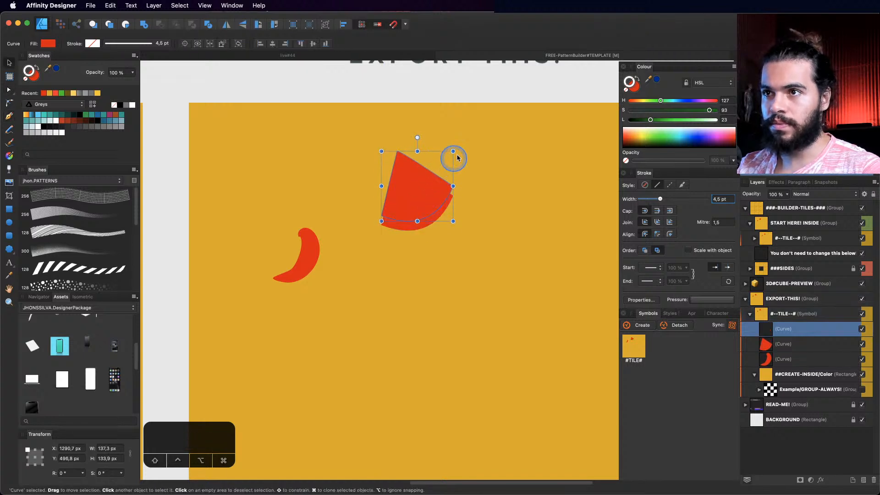
pyautogui.moveTo(457, 158)
pyautogui.mouseDown()
pyautogui.moveTo(446, 157)
pyautogui.moveTo(453, 161)
pyautogui.mouseUp()
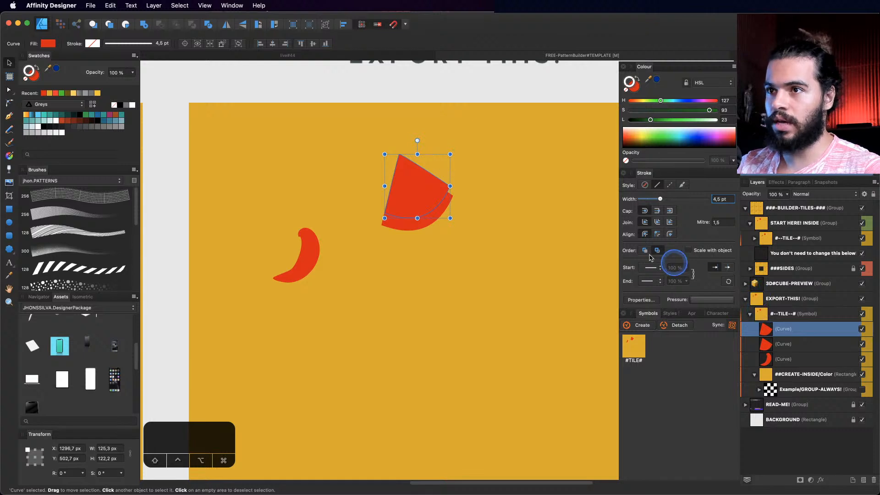
pyautogui.keyDown('alt'); pyautogui.click(431, 226); pyautogui.keyUp('alt')
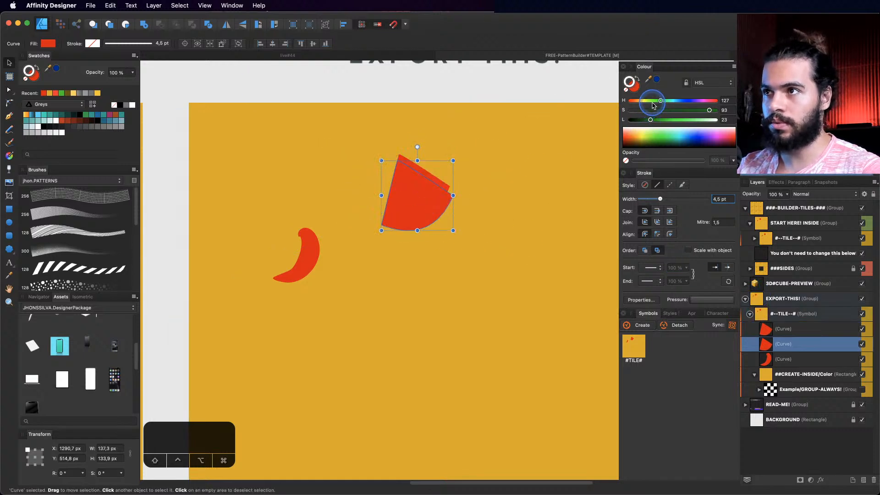
# Step: Fill the larger slice behind the red one with green, HSL 109, 100, 38, to form the watermelon rind
pyautogui.click(632, 90)
pyautogui.moveTo(660, 101); pyautogui.dragTo(663, 120)
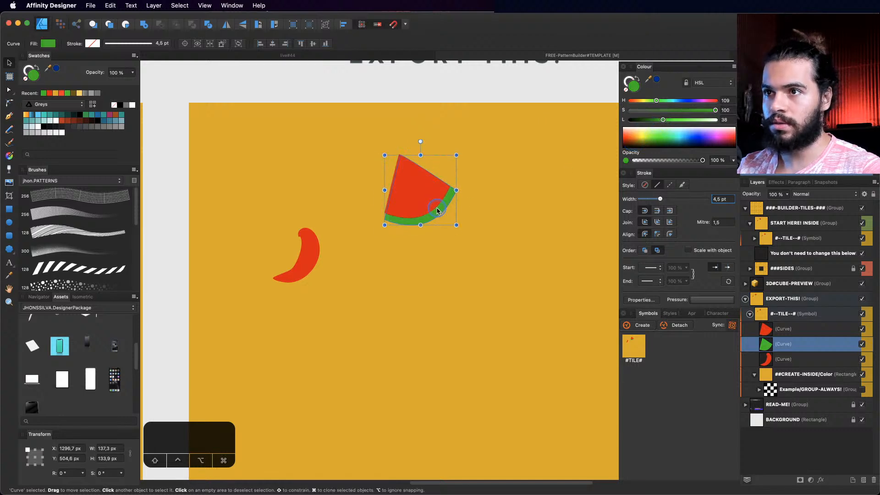
# Step: Draw an upright rectangle about 69 × 150 px beside the watermelon slice, with a green fill and dark green outline, HSL 153, 100, 9
pyautogui.press('z')
pyautogui.moveTo(348, 220); pyautogui.dragTo(321, 229)
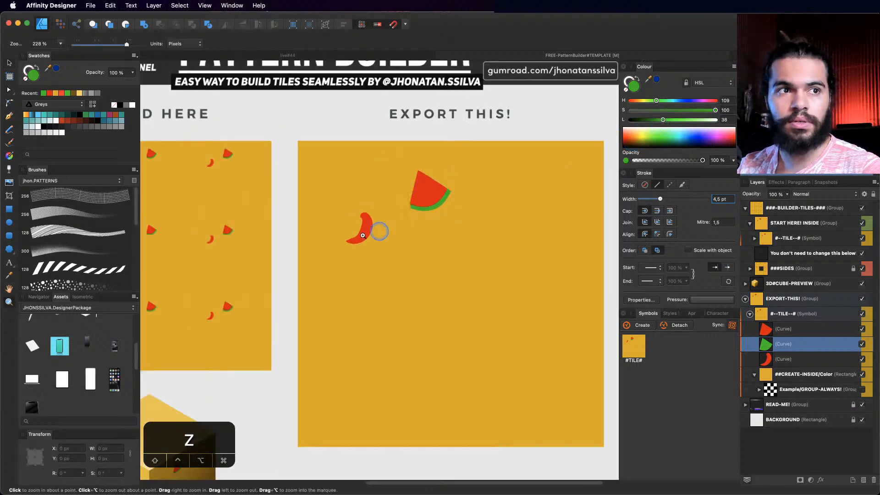
pyautogui.press('space')
pyautogui.moveTo(418, 229); pyautogui.dragTo(387, 213)
pyautogui.moveTo(437, 196); pyautogui.dragTo(458, 191)
pyautogui.moveTo(458, 192); pyautogui.dragTo(391, 205)
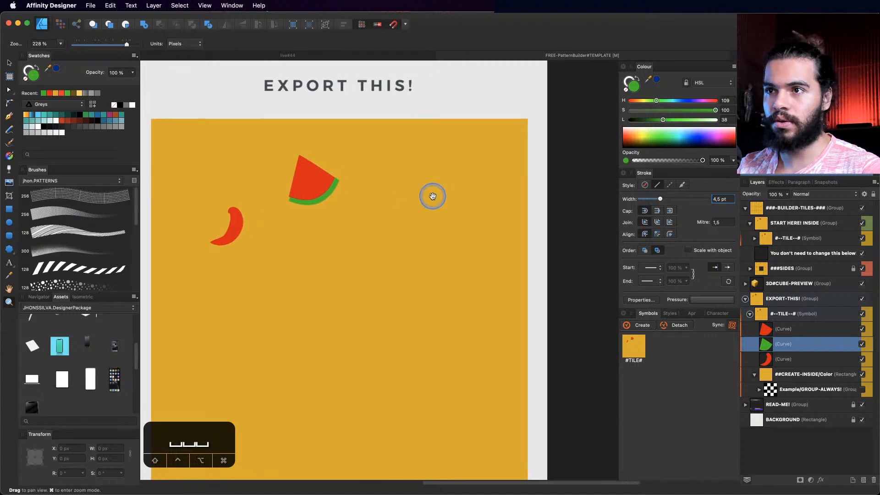
pyautogui.click(10, 211)
pyautogui.moveTo(408, 191); pyautogui.dragTo(433, 246)
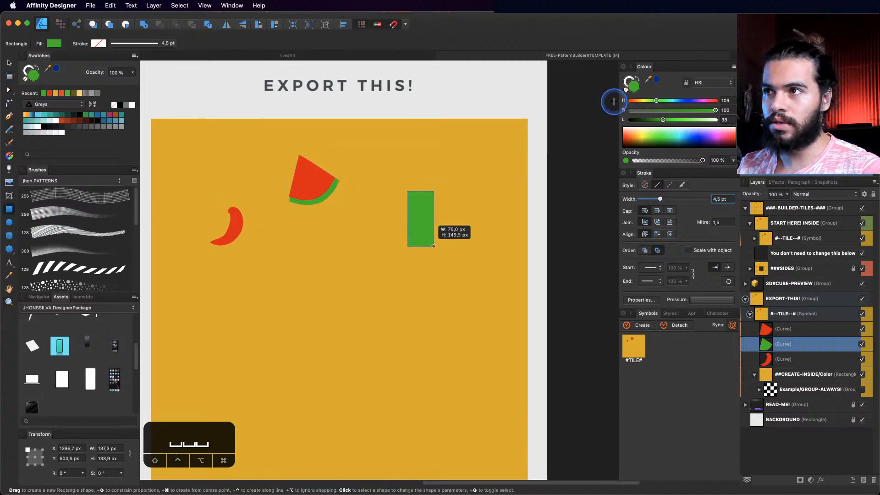
pyautogui.moveTo(656, 101)
pyautogui.mouseDown()
pyautogui.moveTo(666, 101)
pyautogui.moveTo(639, 120)
pyautogui.mouseUp()
pyautogui.click(635, 83)
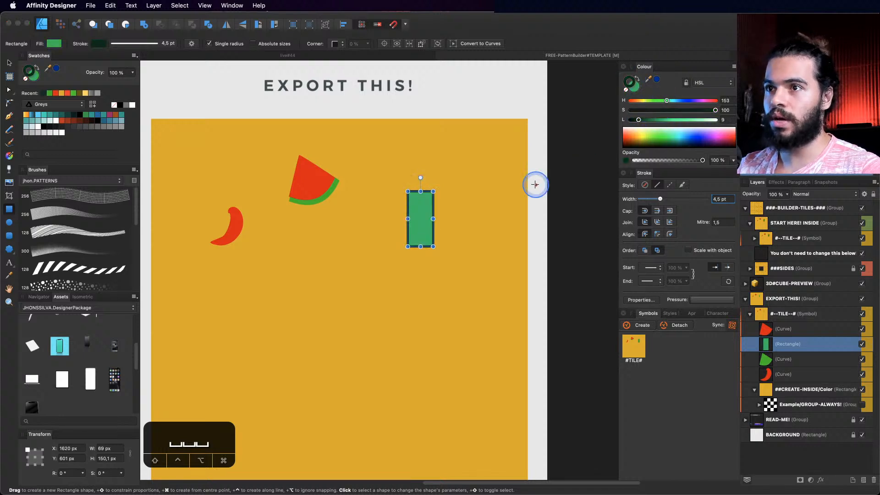
# Step: Duplicate the green rectangle and shorten the copy to a band about 37 px high across its upper end
pyautogui.press('z')
pyautogui.click(463, 199)
pyautogui.press('v')
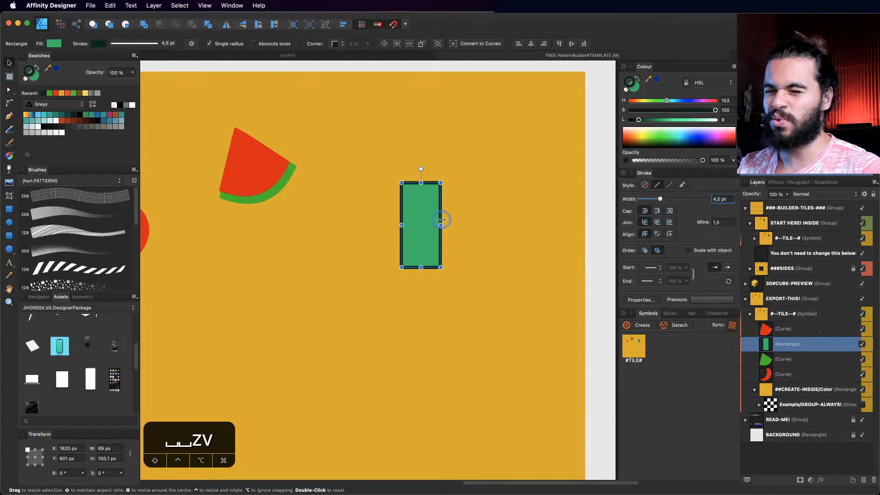
pyautogui.press('z')
pyautogui.moveTo(431, 206); pyautogui.dragTo(415, 228)
pyautogui.press('v')
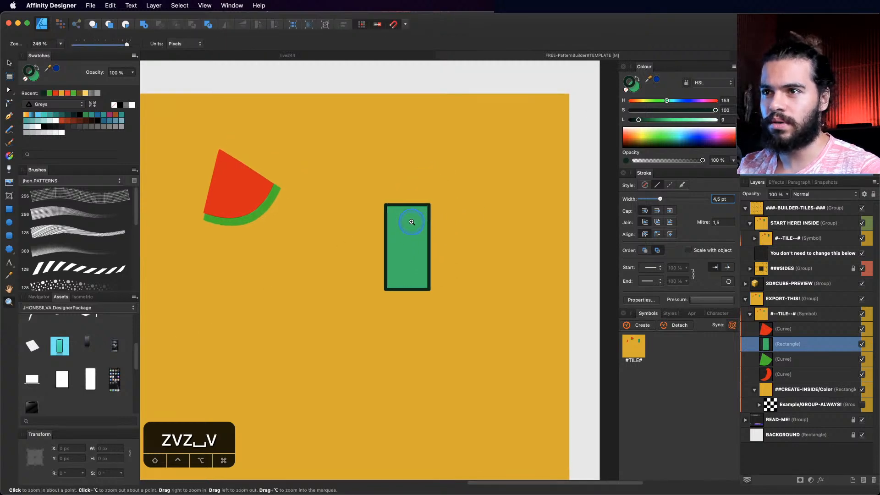
pyautogui.press('super+j')
pyautogui.moveTo(407, 288); pyautogui.dragTo(407, 225)
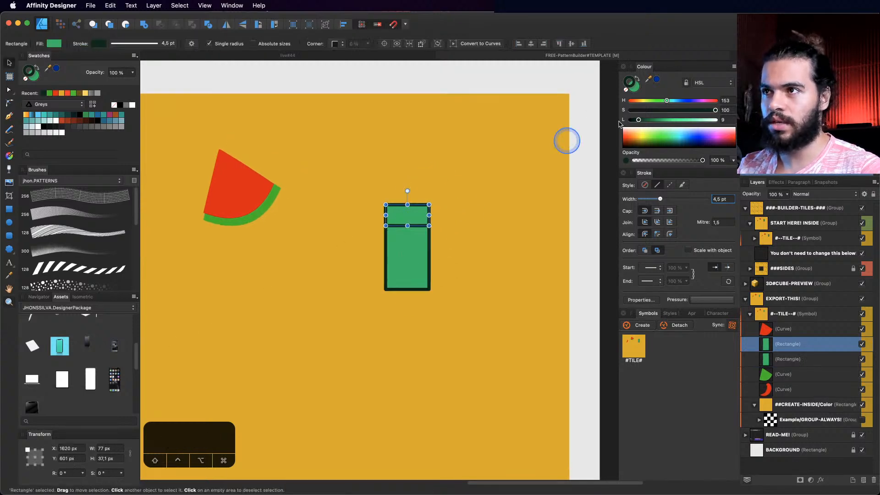
# Step: Fill the band with mint, HSL 153, 100, 80, and add a matching band at the rectangle's lower end
pyautogui.click(634, 86)
pyautogui.moveTo(686, 113); pyautogui.dragTo(700, 119)
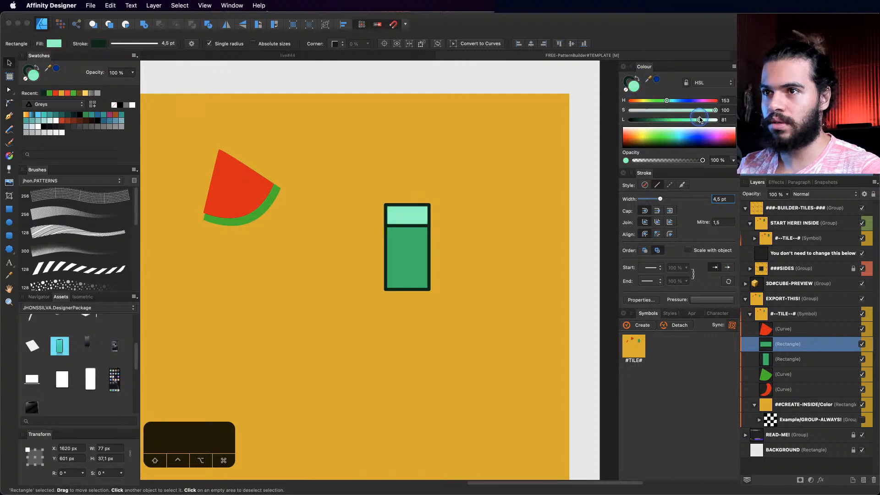
pyautogui.moveTo(428, 214)
pyautogui.mouseDown()
pyautogui.moveTo(411, 238)
pyautogui.moveTo(410, 226)
pyautogui.moveTo(418, 278)
pyautogui.moveTo(433, 262)
pyautogui.moveTo(418, 277)
pyautogui.mouseUp()
# Step: Fill all three jar rectangles with pale grey-green, HSL 153, 21, 84, and remove their outlines
pyautogui.press('z')
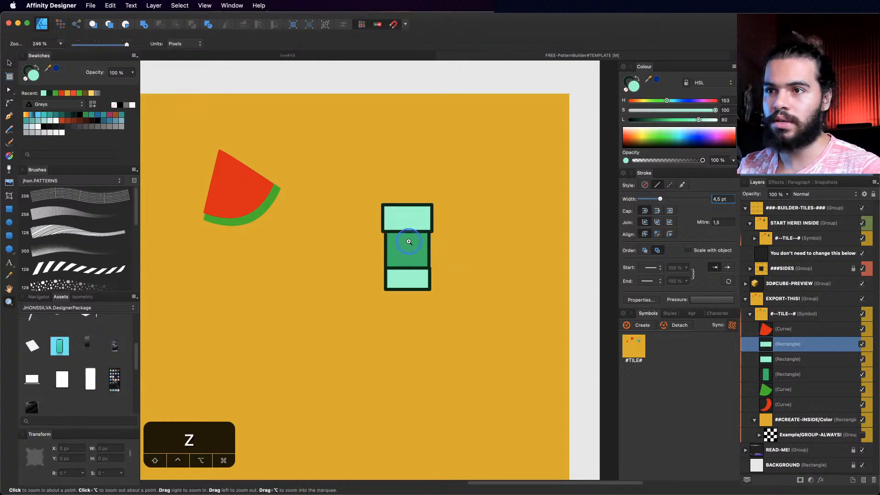
pyautogui.click(414, 252)
pyautogui.press('v')
pyautogui.click(419, 229)
pyautogui.keyDown('shift'); pyautogui.click(418, 218); pyautogui.keyUp('shift')
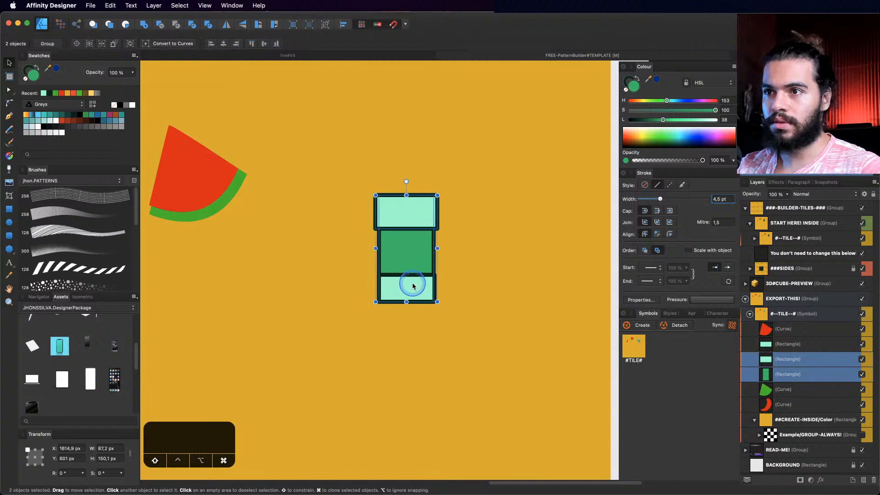
pyautogui.keyDown('shift'); pyautogui.click(412, 284); pyautogui.keyUp('shift')
pyautogui.moveTo(677, 110); pyautogui.dragTo(700, 120)
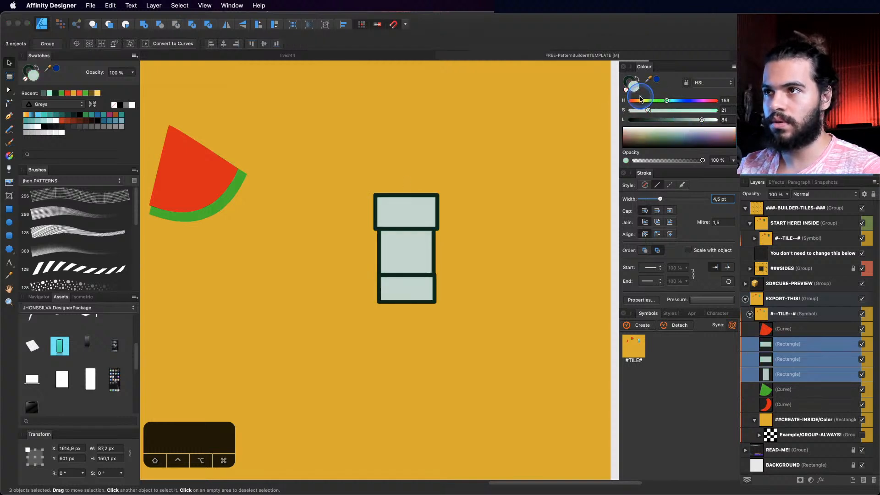
pyautogui.click(630, 83)
pyautogui.click(627, 91)
# Step: Lighten the tall body rectangle's fill to HSL 153, 21, 92 and leave it without an outline
pyautogui.click(419, 245)
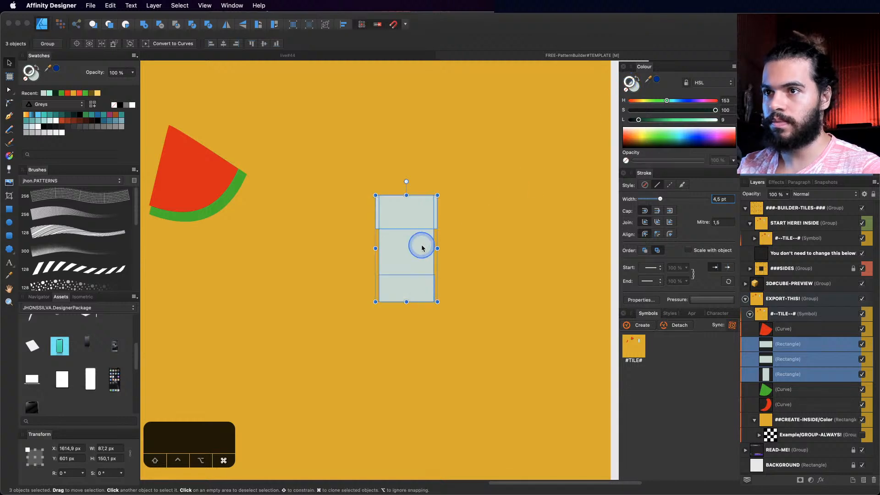
pyautogui.click(644, 110)
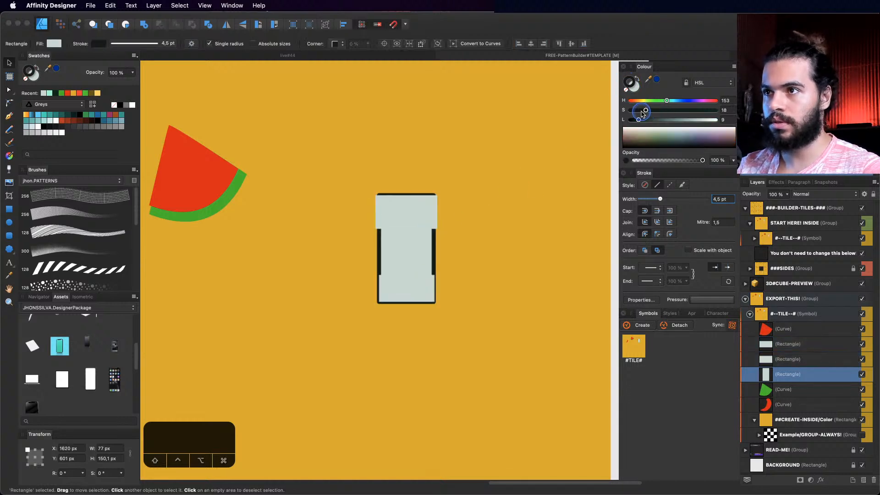
pyautogui.click(626, 90)
pyautogui.click(635, 88)
pyautogui.moveTo(699, 120); pyautogui.dragTo(710, 120)
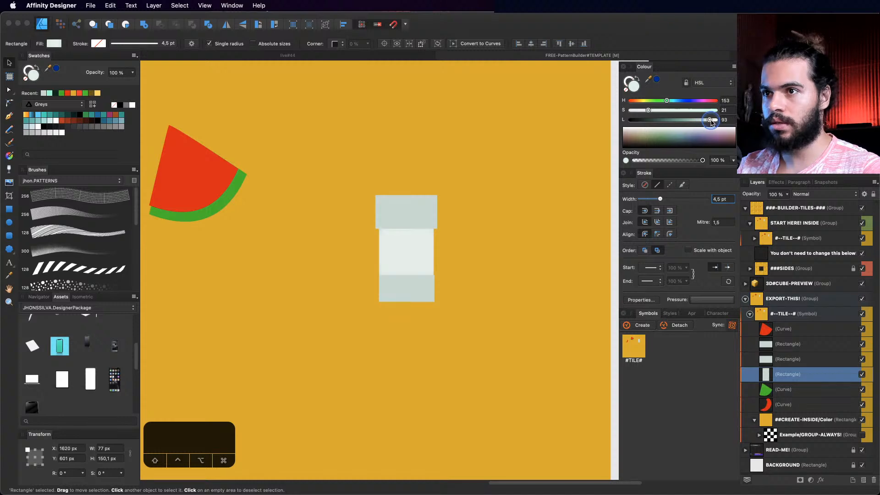
# Step: Group the three rectangles that make up the jar shape
pyautogui.press('z')
pyautogui.moveTo(472, 219); pyautogui.dragTo(286, 304)
pyautogui.press('space')
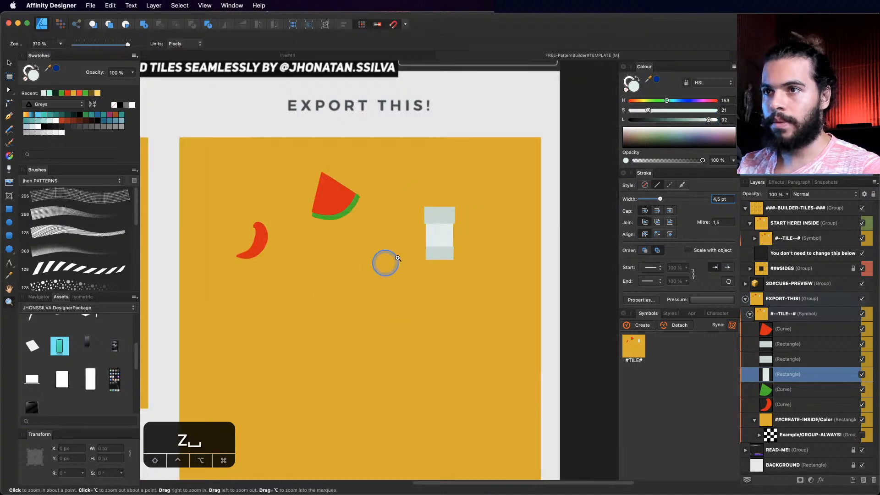
pyautogui.press('space')
pyautogui.moveTo(432, 245); pyautogui.dragTo(353, 245)
pyautogui.press('space')
pyautogui.moveTo(433, 231); pyautogui.dragTo(427, 278)
pyautogui.press('space')
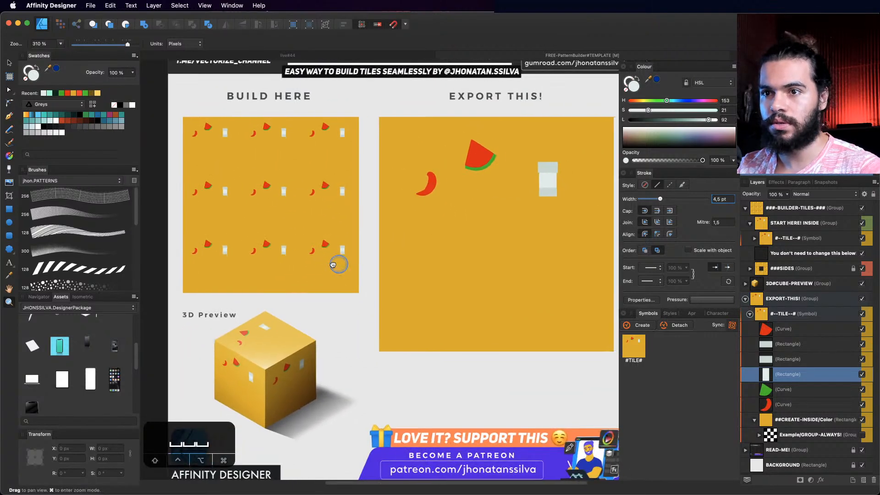
pyautogui.press('v')
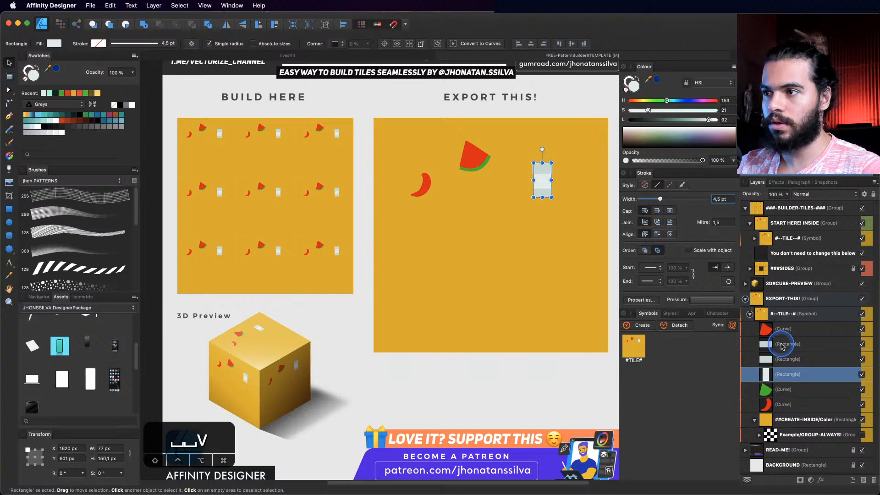
pyautogui.keyDown('shift'); pyautogui.click(782, 347); pyautogui.keyUp('shift')
pyautogui.press('super+g')
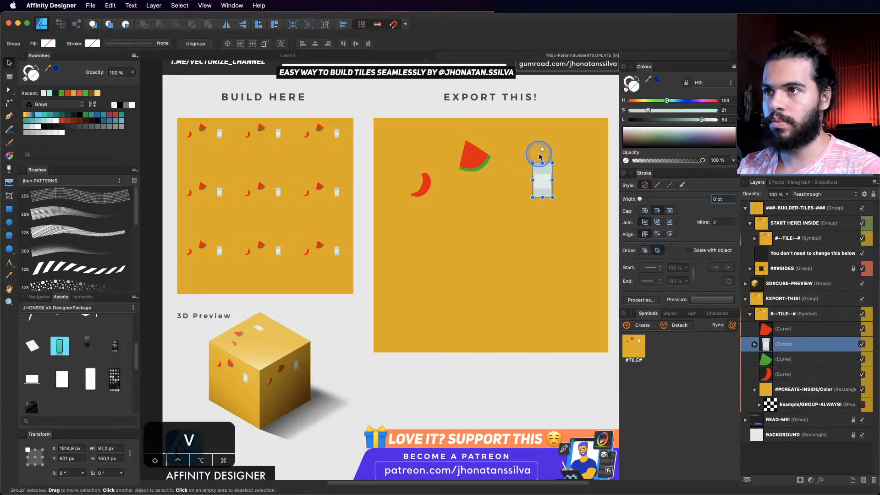
# Step: Rotate the jar group about 13° and move it near the middle of the export tile
pyautogui.press('z')
pyautogui.press('v')
pyautogui.moveTo(543, 149); pyautogui.dragTo(477, 191)
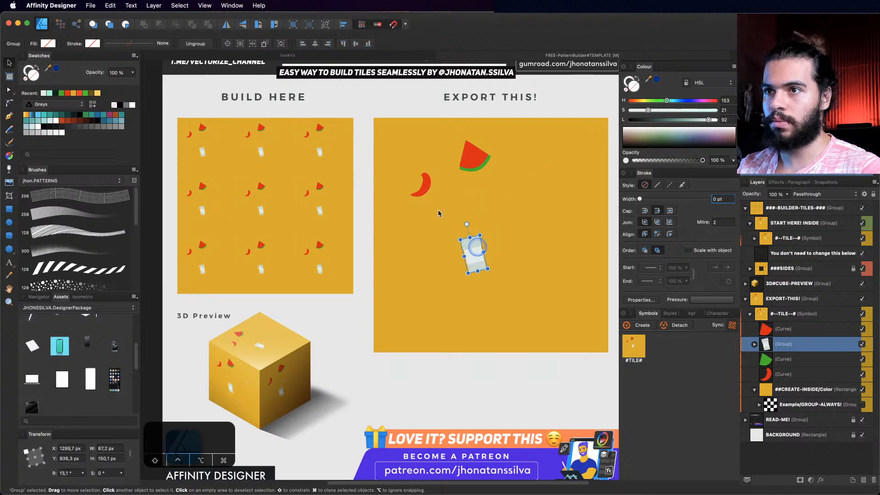
# Step: Draw a leafy stem about 54 × 38 px freehand on top of the chilli and fill it with green, HSL 89, 66, 45
pyautogui.click(421, 185)
pyautogui.press('z')
pyautogui.click(417, 176)
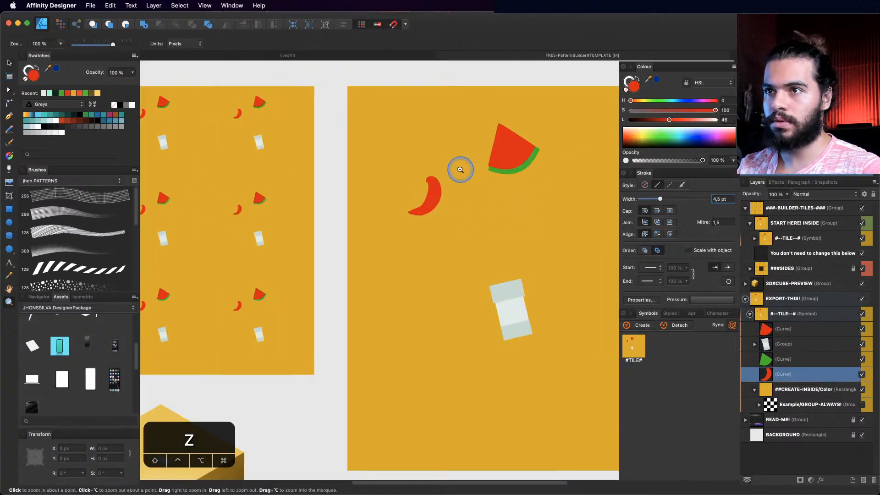
pyautogui.press('n')
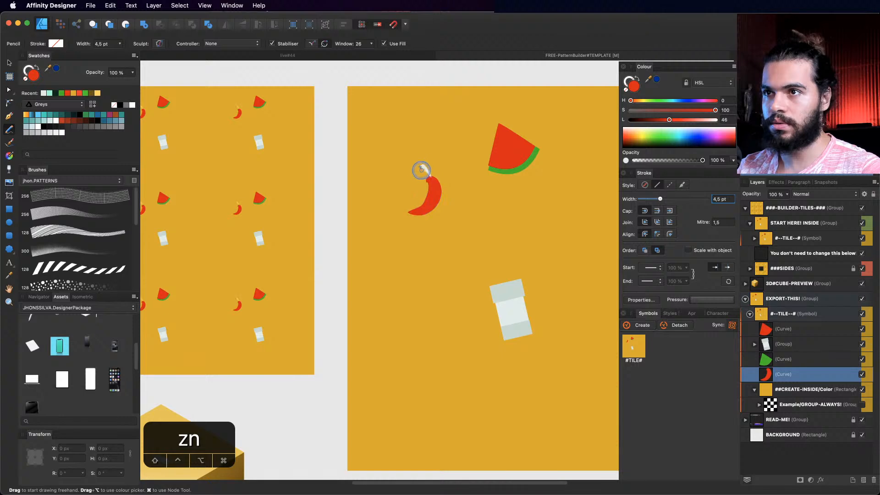
pyautogui.moveTo(443, 174); pyautogui.dragTo(443, 174)
pyautogui.press('v')
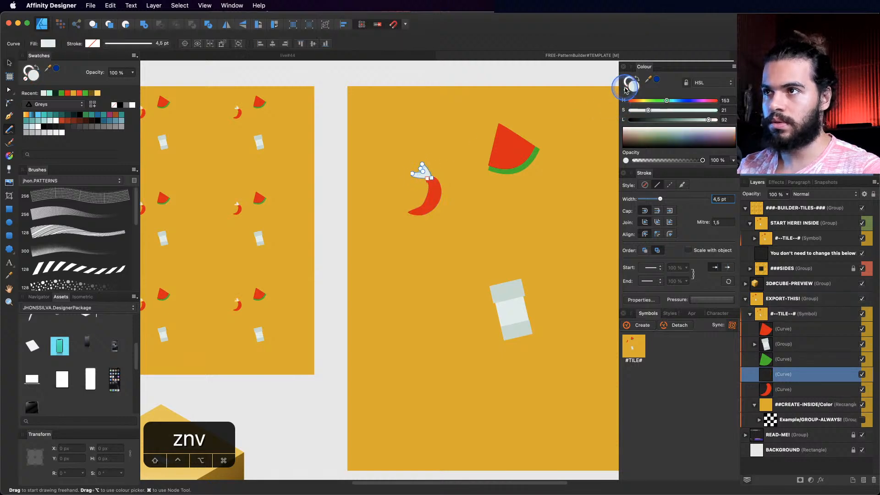
pyautogui.click(661, 120)
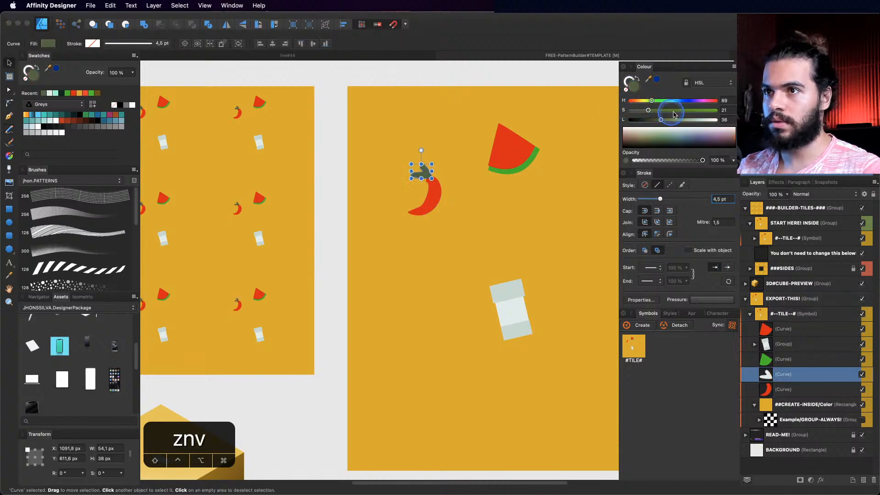
pyautogui.click(687, 110)
pyautogui.click(669, 119)
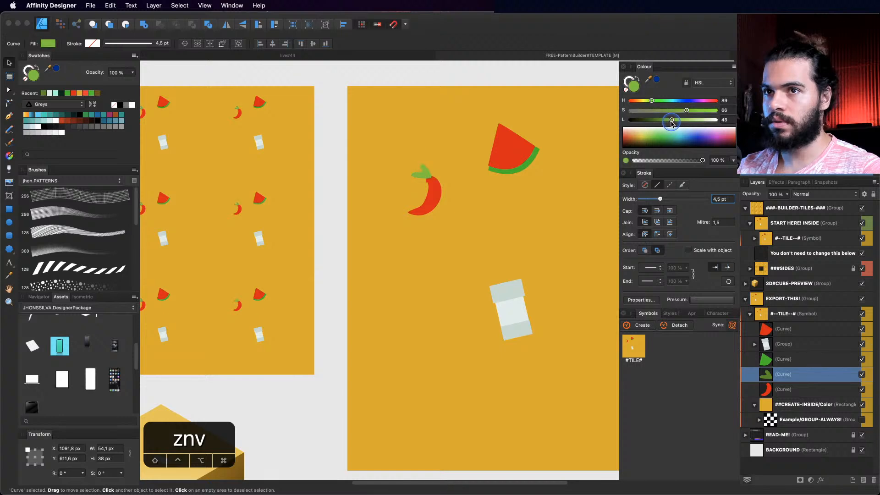
pyautogui.click(436, 197)
pyautogui.press('z')
pyautogui.moveTo(462, 196); pyautogui.dragTo(440, 194)
pyautogui.press('space')
pyautogui.press('space')
pyautogui.press('v')
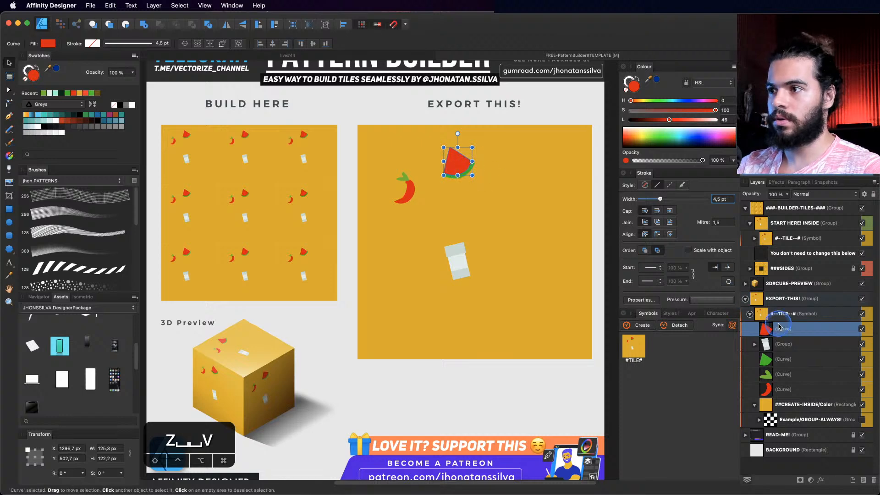
pyautogui.keyDown('shift'); pyautogui.click(780, 344); pyautogui.keyUp('shift')
pyautogui.click(781, 386)
pyautogui.keyDown('super'); pyautogui.click(783, 334); pyautogui.keyUp('super')
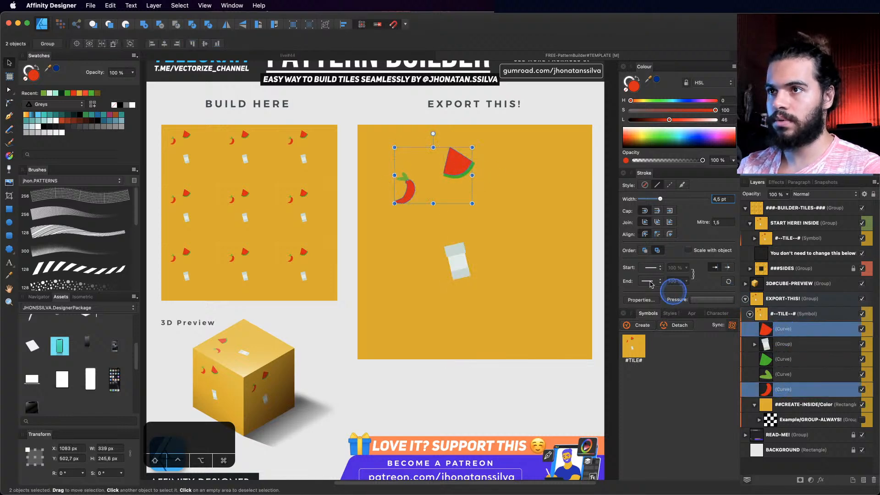
pyautogui.press('super+g')
pyautogui.press('super+z')
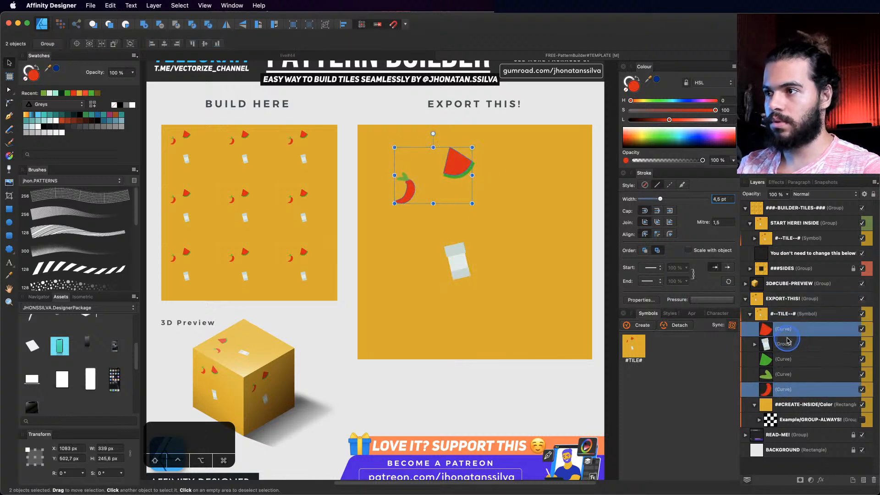
# Step: Group the red watermelon slice with its green rind
pyautogui.click(787, 334)
pyautogui.keyDown('super'); pyautogui.click(788, 360); pyautogui.keyUp('super')
pyautogui.press('super+g')
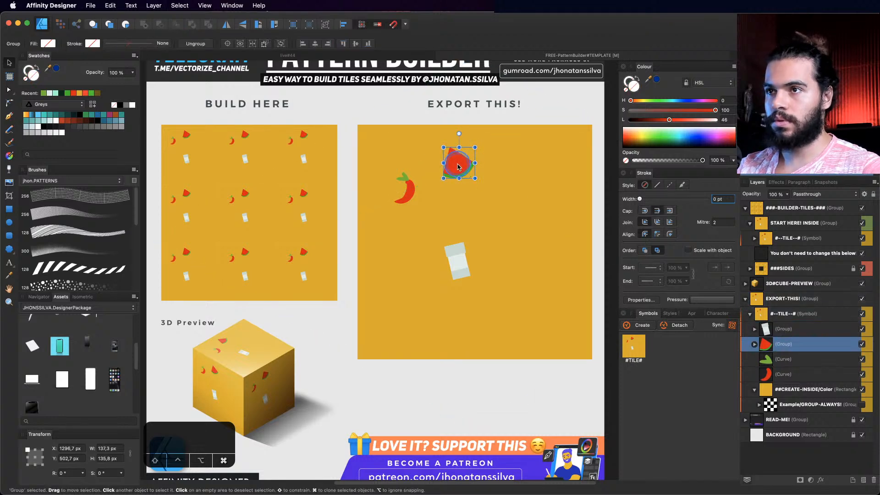
# Step: Place two watermelon copies in the tile's right and lower-middle areas, rotating the lower one about 20°, and shift the jar up and left
pyautogui.moveTo(458, 168); pyautogui.dragTo(523, 214)
pyautogui.moveTo(522, 181)
pyautogui.mouseDown()
pyautogui.moveTo(546, 190)
pyautogui.moveTo(496, 183)
pyautogui.moveTo(518, 202)
pyautogui.moveTo(524, 301)
pyautogui.mouseUp()
pyautogui.moveTo(545, 259); pyautogui.dragTo(508, 251)
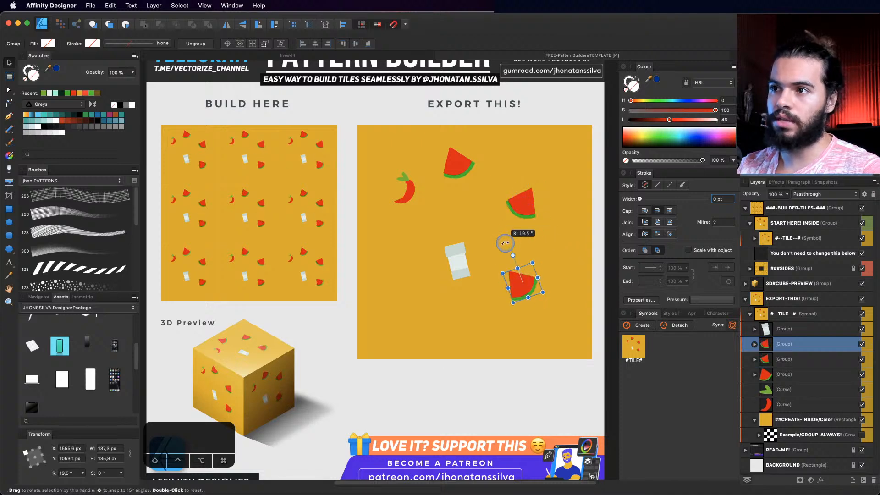
pyautogui.moveTo(521, 283); pyautogui.dragTo(488, 288)
pyautogui.moveTo(460, 255); pyautogui.dragTo(444, 237)
# Step: Draw a green triangle with the Pen tool in the export tile's lower-left area and adjust its lower-right corner node
pyautogui.click(407, 196)
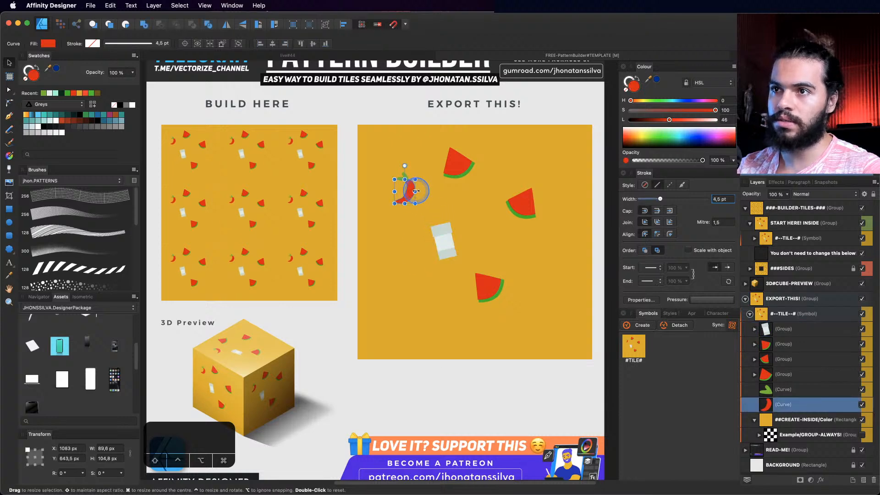
pyautogui.press('z')
pyautogui.click(406, 260)
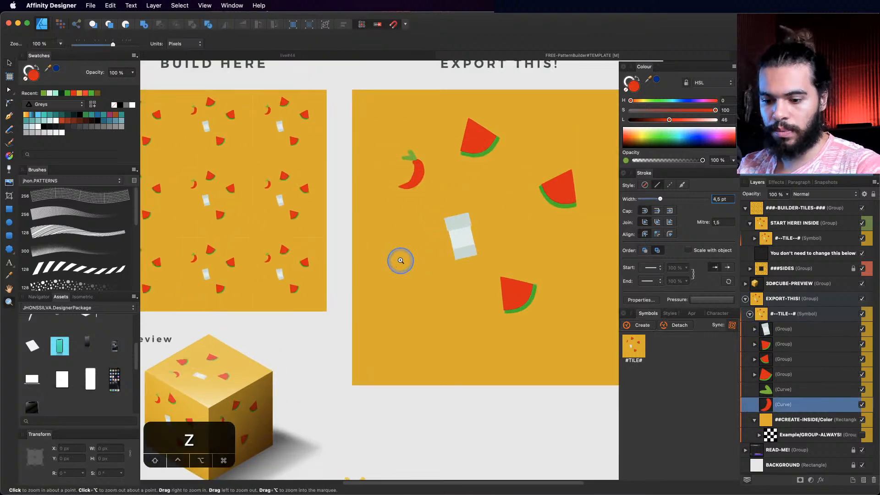
pyautogui.press('p')
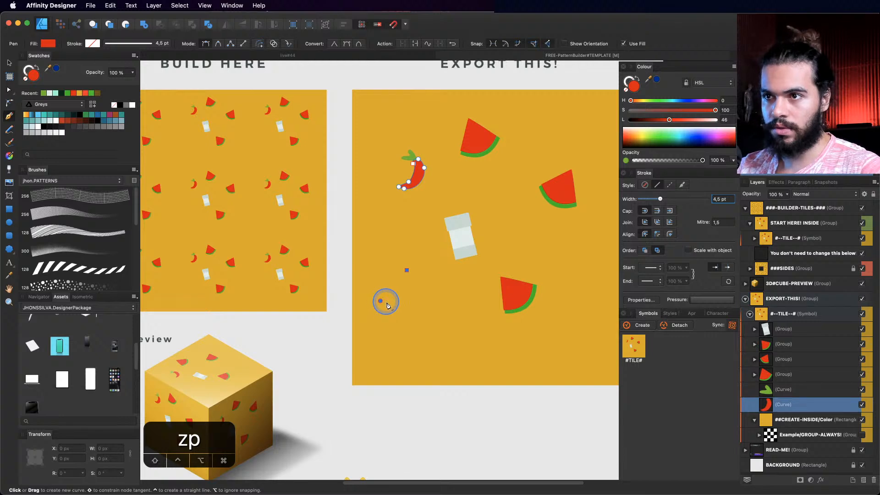
pyautogui.click(405, 306)
pyautogui.click(407, 270)
pyautogui.press('a')
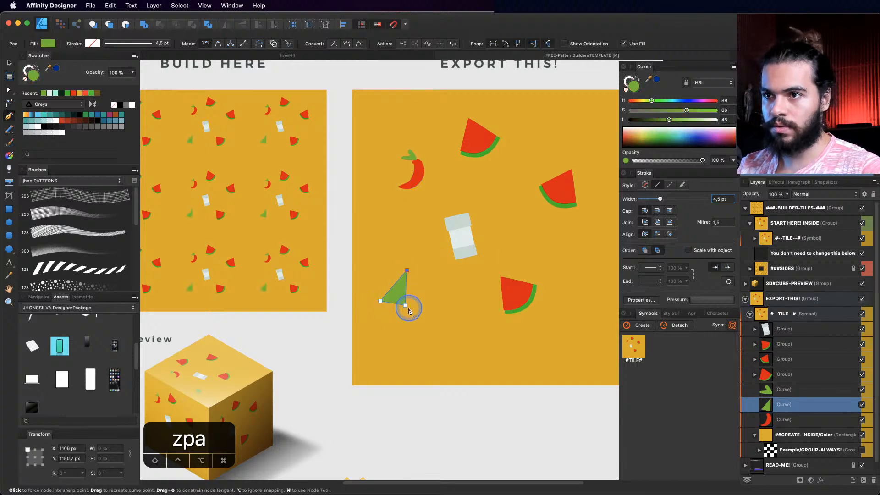
pyautogui.press('v')
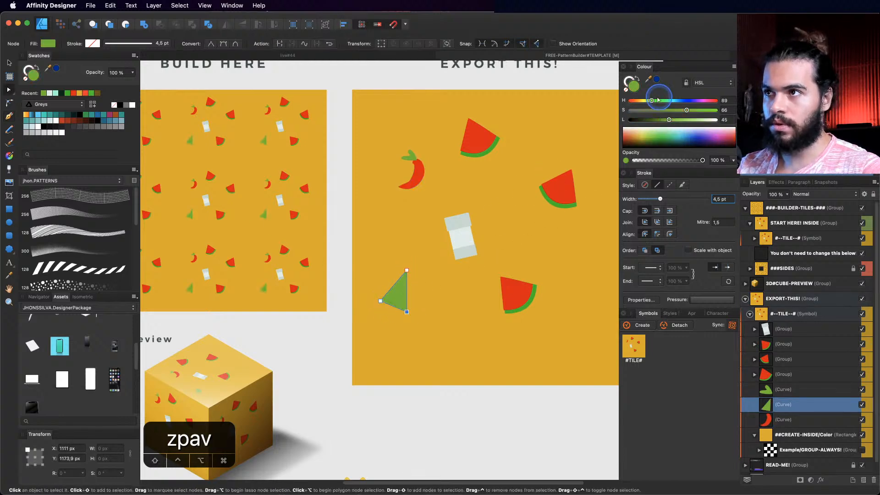
# Step: Fill the triangle with orange, HSL 23, 84, 45, and draw a slightly shorter triangle over it filled with yellow, HSL 68, 84, 59
pyautogui.moveTo(652, 101)
pyautogui.mouseDown()
pyautogui.moveTo(639, 101)
pyautogui.moveTo(703, 110)
pyautogui.moveTo(637, 100)
pyautogui.mouseUp()
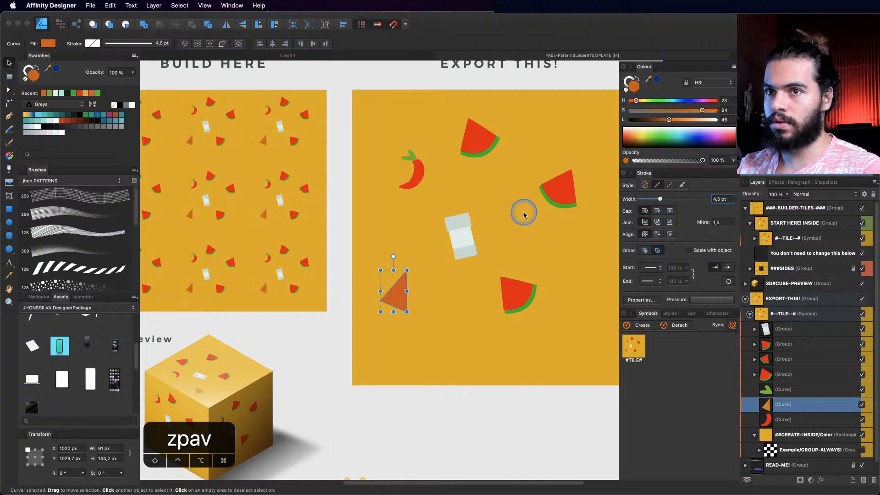
pyautogui.press('z')
pyautogui.moveTo(392, 303); pyautogui.dragTo(420, 278)
pyautogui.press('p')
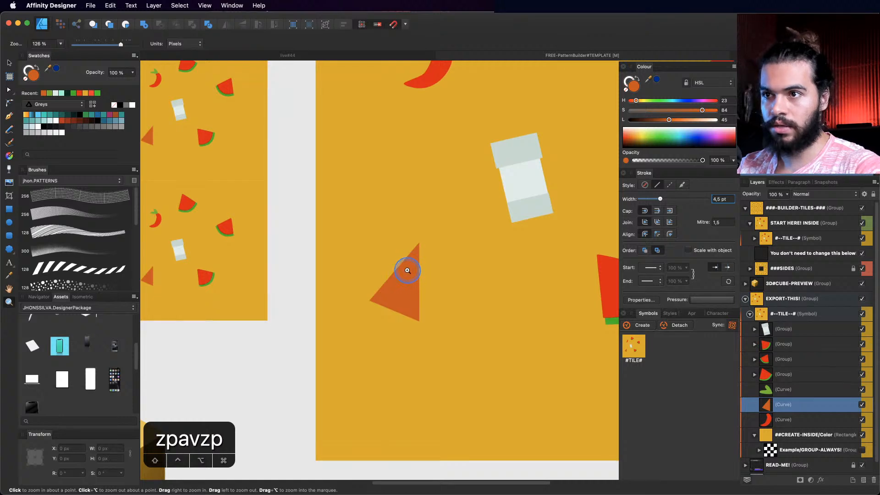
pyautogui.click(415, 309)
pyautogui.press('v')
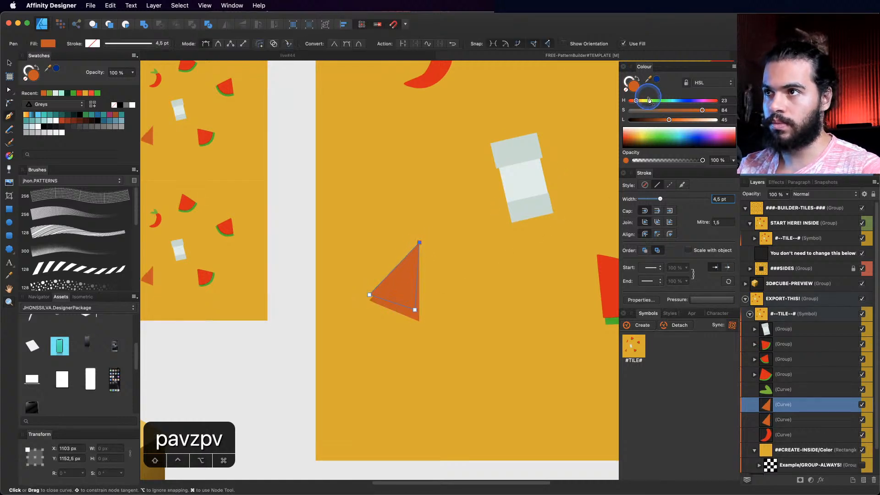
pyautogui.moveTo(636, 100)
pyautogui.mouseDown()
pyautogui.moveTo(676, 121)
pyautogui.moveTo(646, 105)
pyautogui.mouseUp()
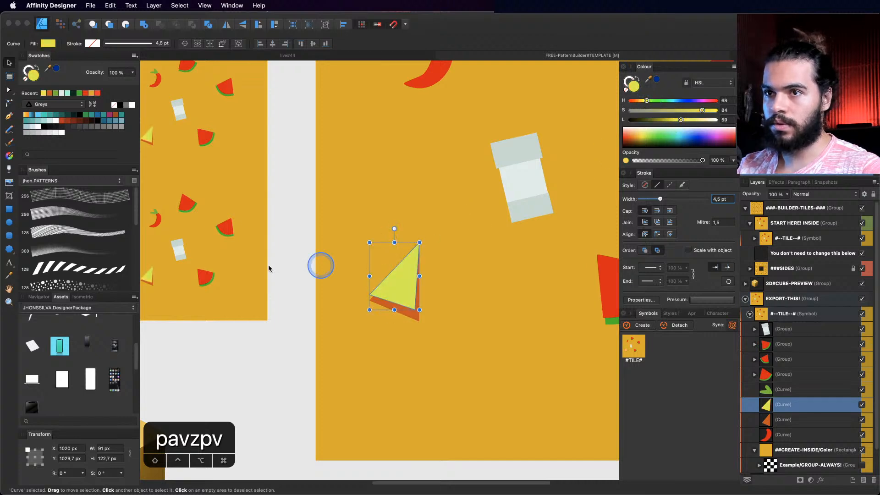
# Step: Draw a circle about 21 px wide on the yellow triangle, fill it with dark olive, HSL 68, 84, 18, and duplicate it twice
pyautogui.moveTo(390, 266); pyautogui.dragTo(403, 289)
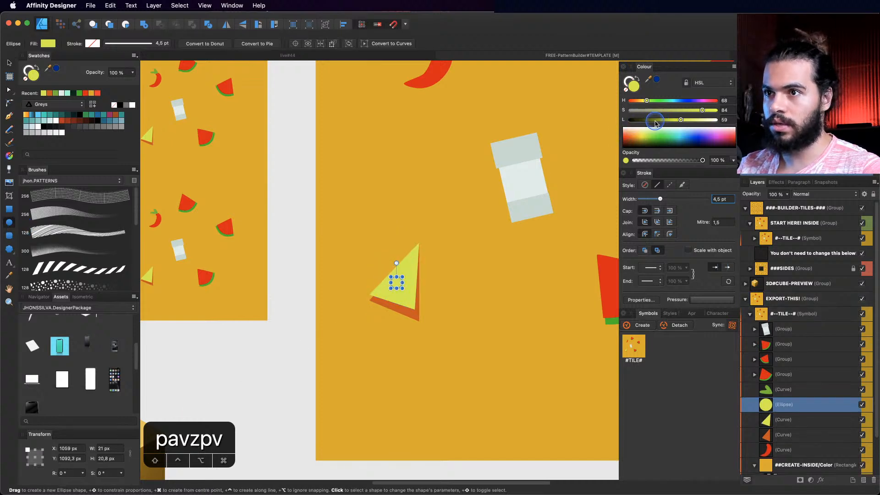
pyautogui.moveTo(655, 120); pyautogui.dragTo(647, 120)
pyautogui.click(394, 282)
pyautogui.press('v')
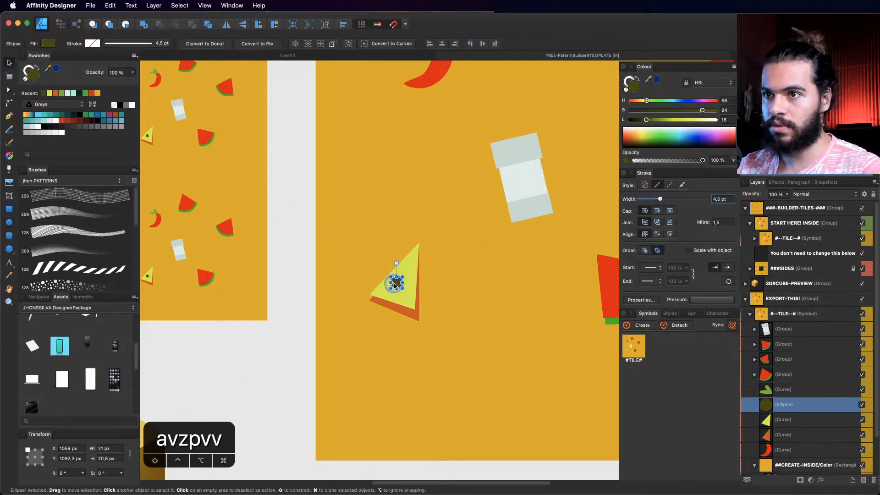
pyautogui.moveTo(394, 283)
pyautogui.mouseDown()
pyautogui.moveTo(386, 286)
pyautogui.moveTo(402, 274)
pyautogui.mouseUp()
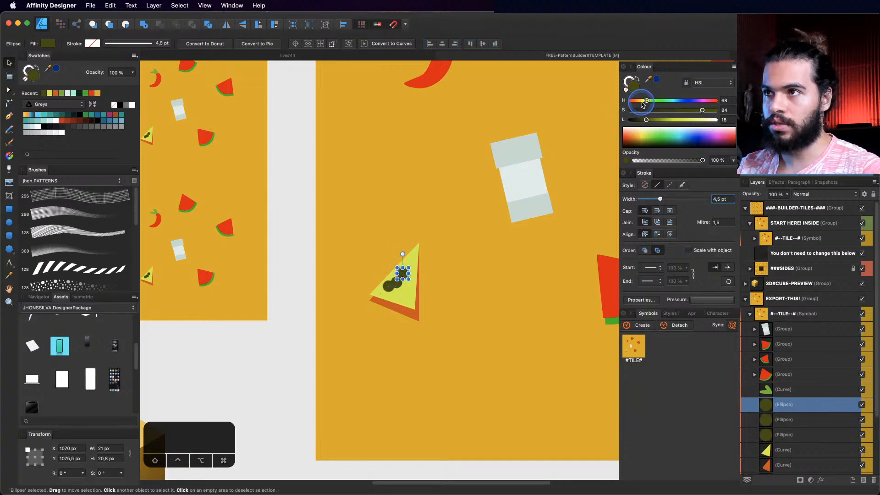
# Step: Spread the pizza toppings, recolouring one to red, HSL 11, 84, 46, and one to light green, HSL 115, 84, 68, and duplicate the green one
pyautogui.moveTo(641, 104); pyautogui.dragTo(669, 120)
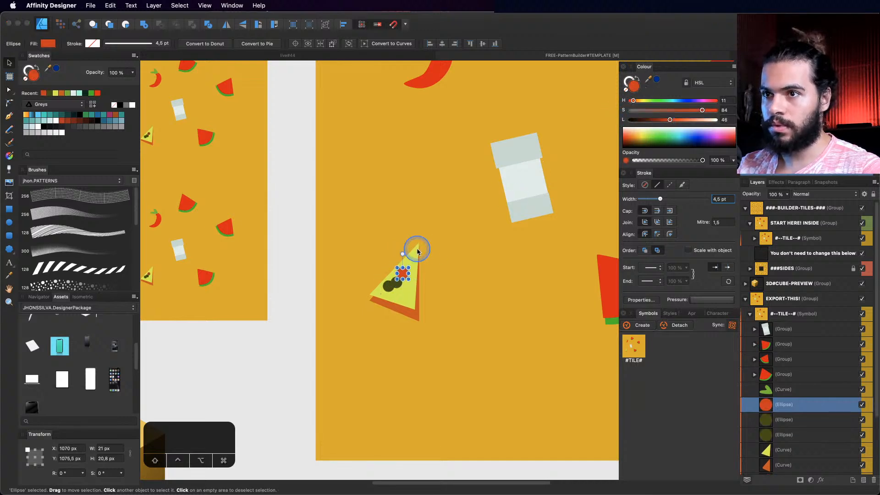
pyautogui.moveTo(403, 273)
pyautogui.mouseDown()
pyautogui.moveTo(411, 261)
pyautogui.moveTo(410, 283)
pyautogui.mouseUp()
pyautogui.click(399, 286)
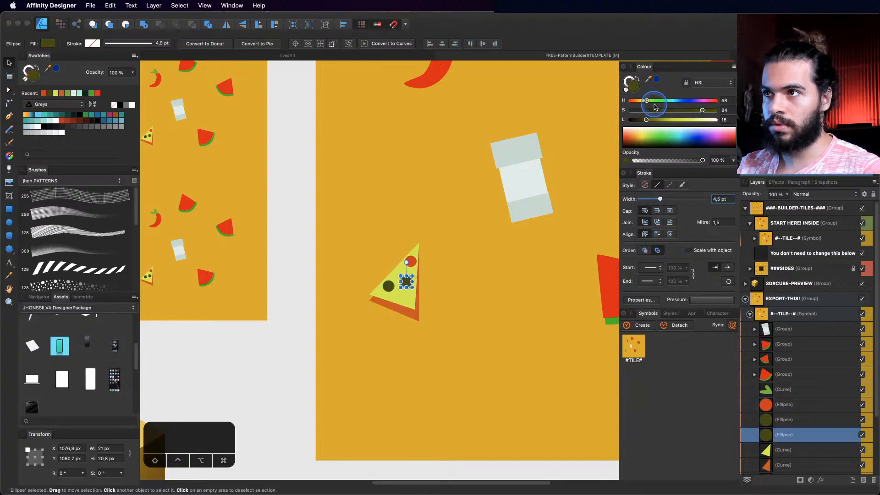
pyautogui.moveTo(654, 107); pyautogui.dragTo(689, 121)
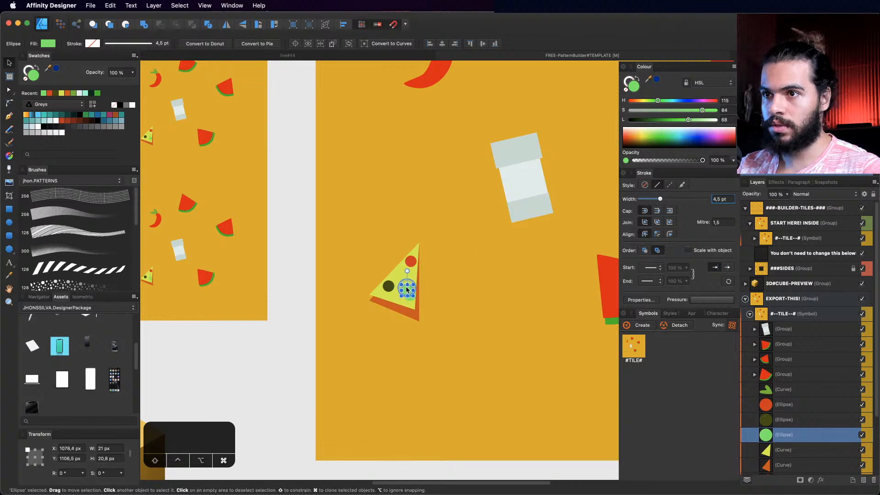
pyautogui.moveTo(402, 280); pyautogui.dragTo(402, 278)
# Step: Examine the whole tile, the repeated pattern and the 3D cube preview with the pizza slice added
pyautogui.press('z')
pyautogui.moveTo(481, 248); pyautogui.dragTo(295, 305)
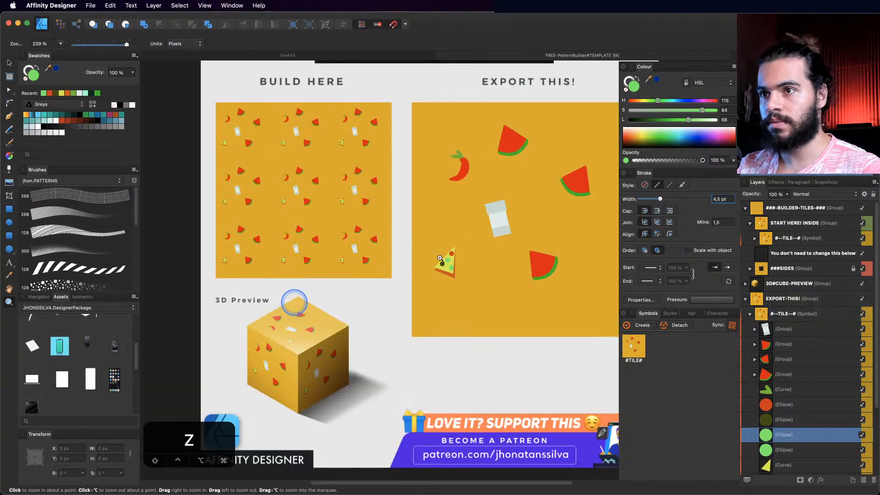
pyautogui.moveTo(511, 250); pyautogui.dragTo(435, 258)
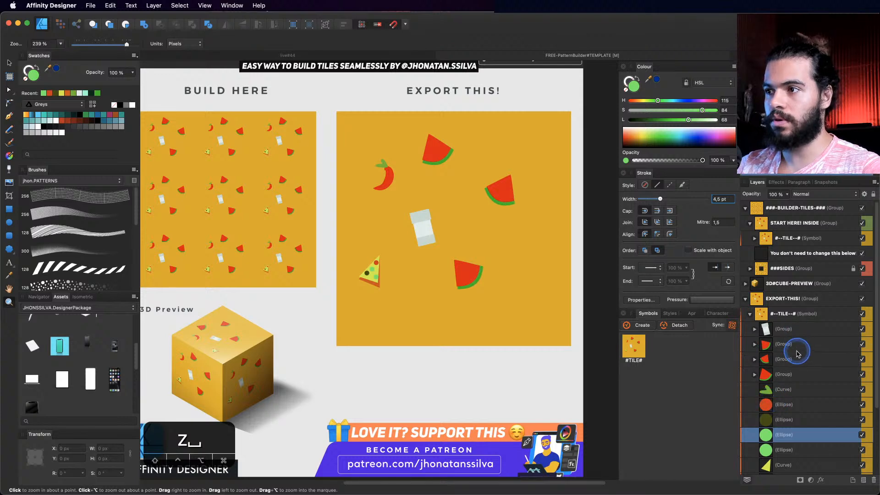
pyautogui.moveTo(371, 249); pyautogui.dragTo(354, 250)
pyautogui.moveTo(415, 232); pyautogui.dragTo(419, 264)
pyautogui.moveTo(422, 212); pyautogui.dragTo(424, 214)
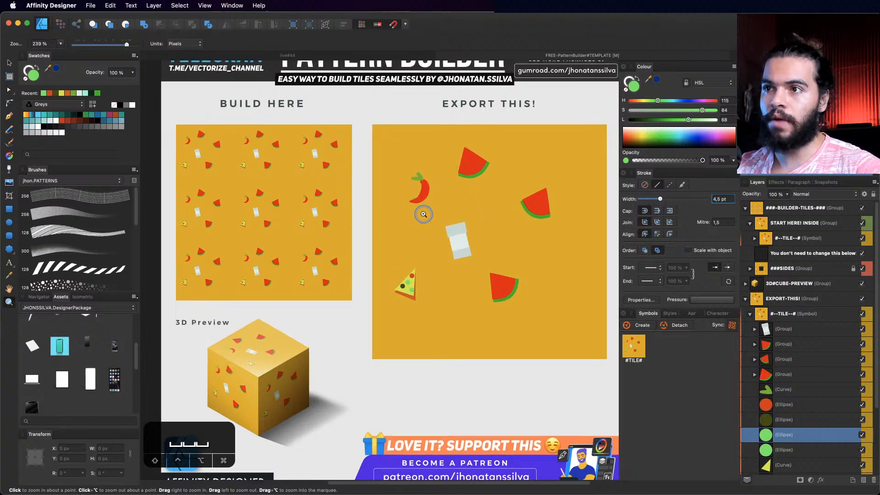
pyautogui.moveTo(486, 236); pyautogui.dragTo(446, 221)
pyautogui.press('v')
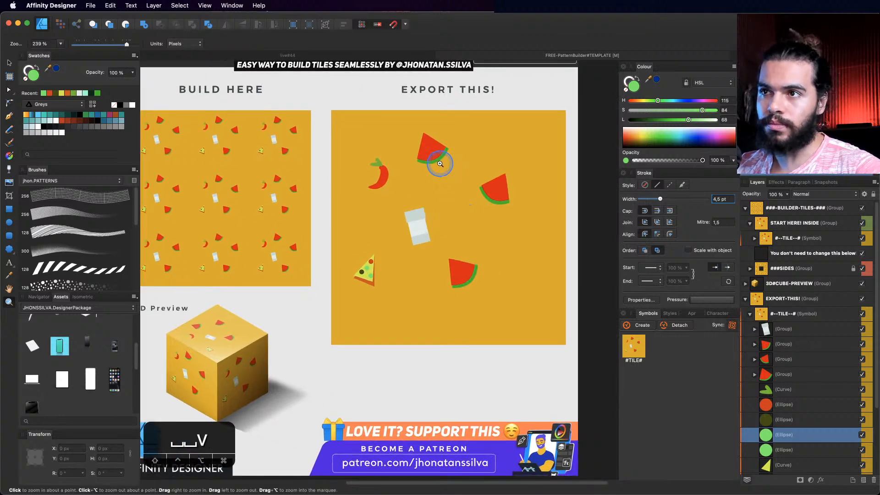
pyautogui.press('z')
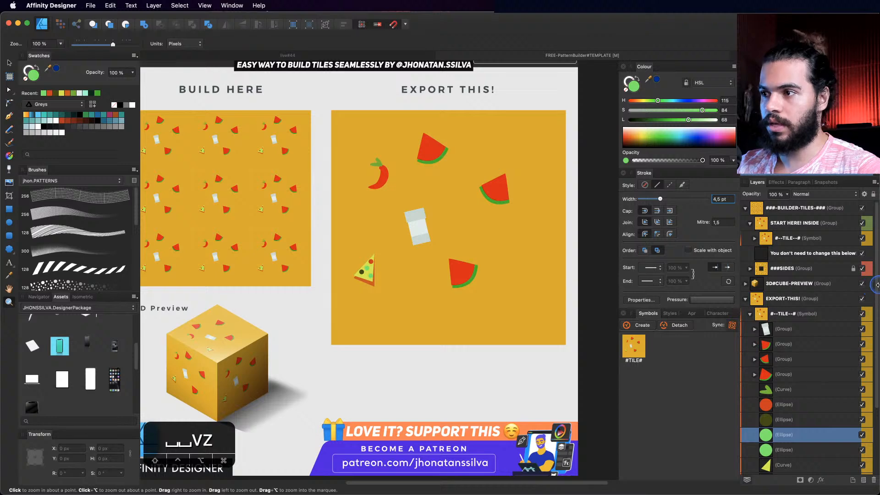
# Step: Group the four topping circles with the yellow and orange triangles of the pizza slice
pyautogui.scroll(-5, 816, 344)
pyautogui.click(780, 337)
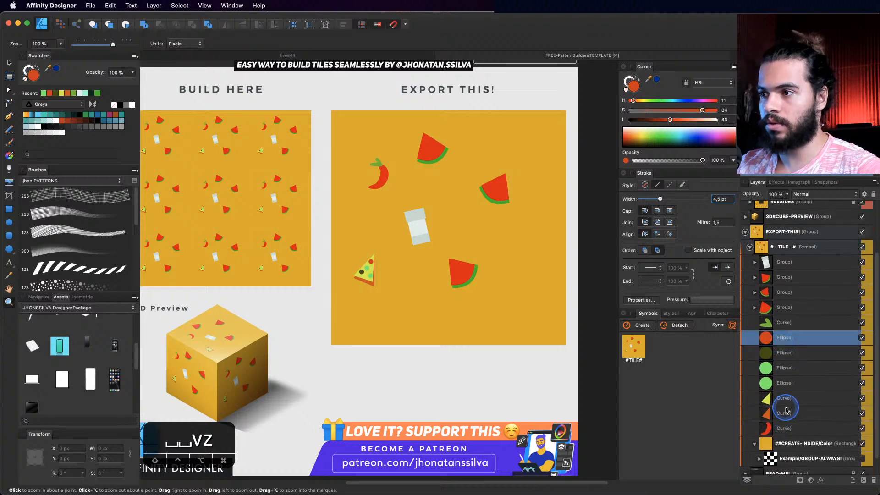
pyautogui.keyDown('shift'); pyautogui.click(785, 420); pyautogui.keyUp('shift')
pyautogui.press('super+g')
pyautogui.press('v')
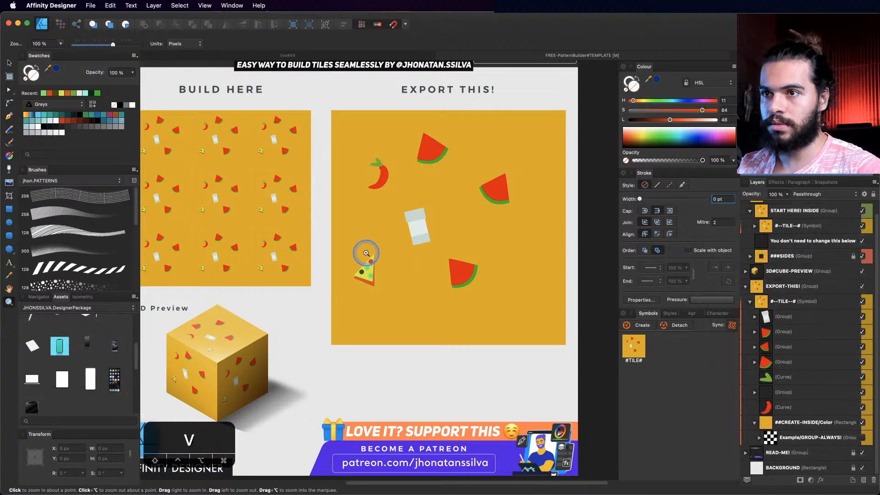
# Step: Place a rotated pizza copy beside the jar and another in the tile's lower-right area, and shift the lower watermelon slightly down
pyautogui.moveTo(367, 268); pyautogui.dragTo(452, 212)
pyautogui.moveTo(481, 237); pyautogui.dragTo(520, 275)
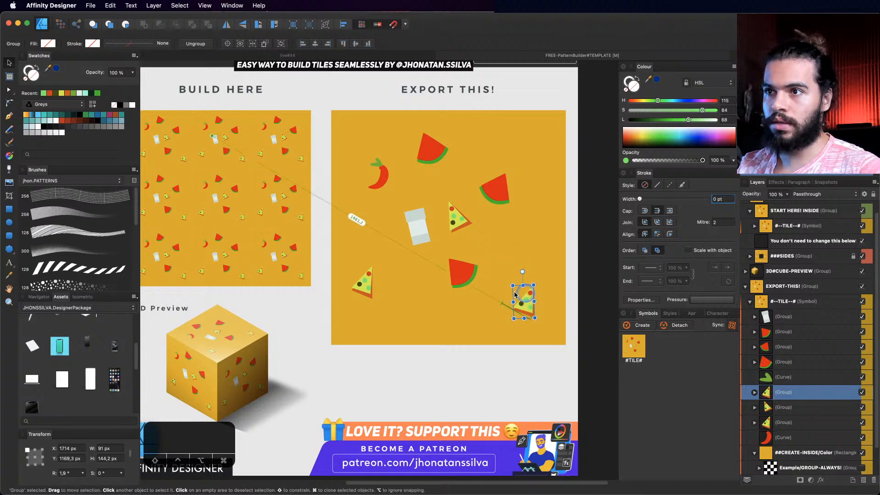
pyautogui.click(463, 284)
# Step: Draw a black ellipse about 16 × 18 px on the lower watermelon's flesh and duplicate it to make three seeds
pyautogui.press('z')
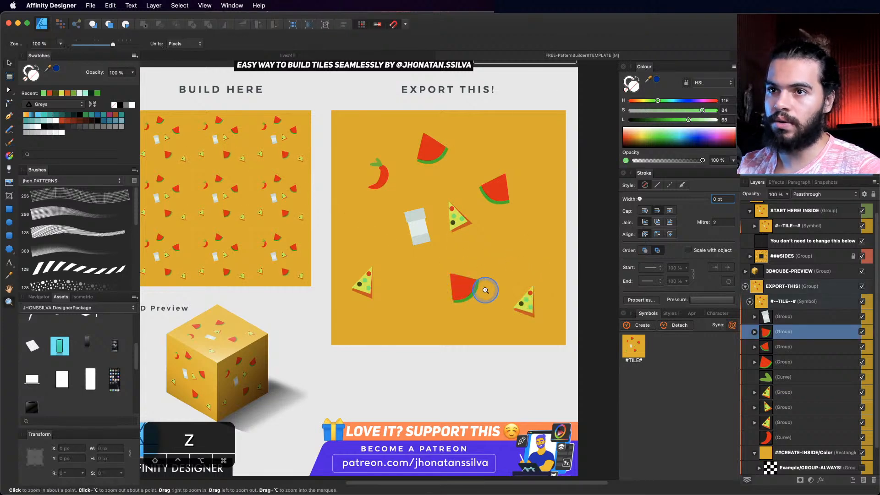
pyautogui.moveTo(483, 291)
pyautogui.mouseDown()
pyautogui.moveTo(495, 287)
pyautogui.moveTo(493, 273)
pyautogui.moveTo(509, 288)
pyautogui.moveTo(482, 289)
pyautogui.mouseUp()
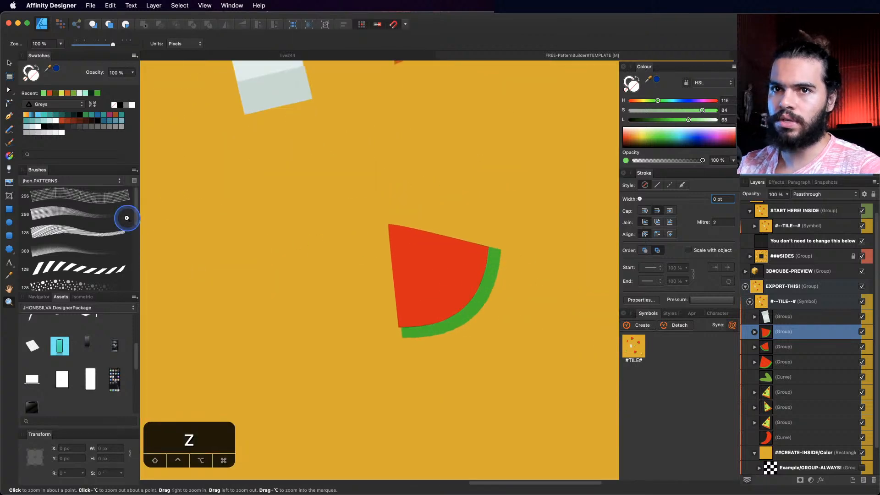
pyautogui.click(11, 223)
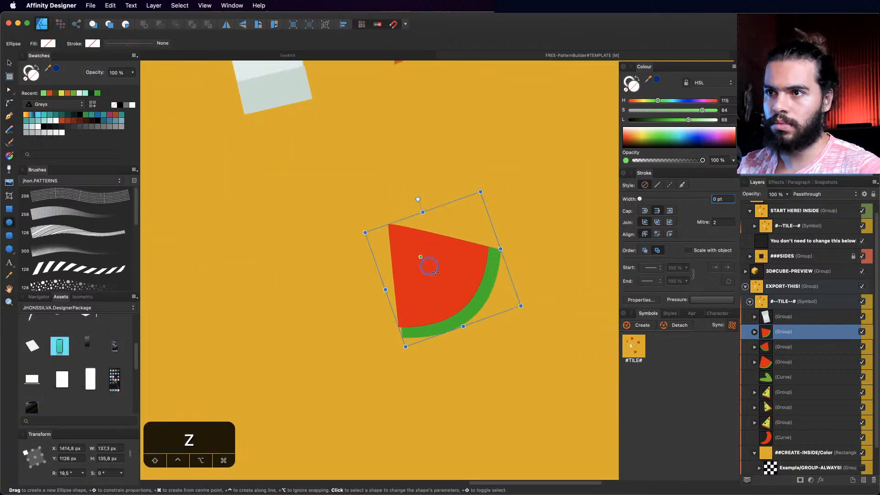
pyautogui.moveTo(420, 257); pyautogui.dragTo(435, 272)
pyautogui.press('v')
pyautogui.moveTo(688, 119); pyautogui.dragTo(631, 120)
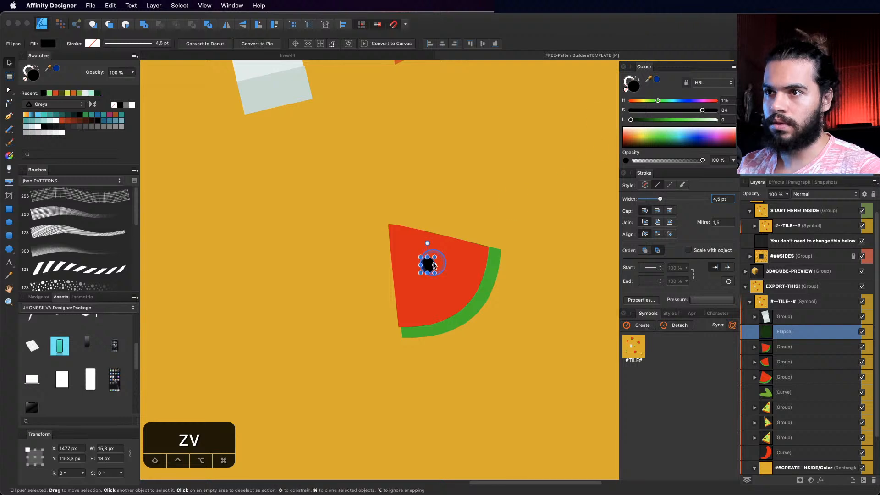
pyautogui.press('v')
pyautogui.moveTo(428, 266); pyautogui.dragTo(425, 294)
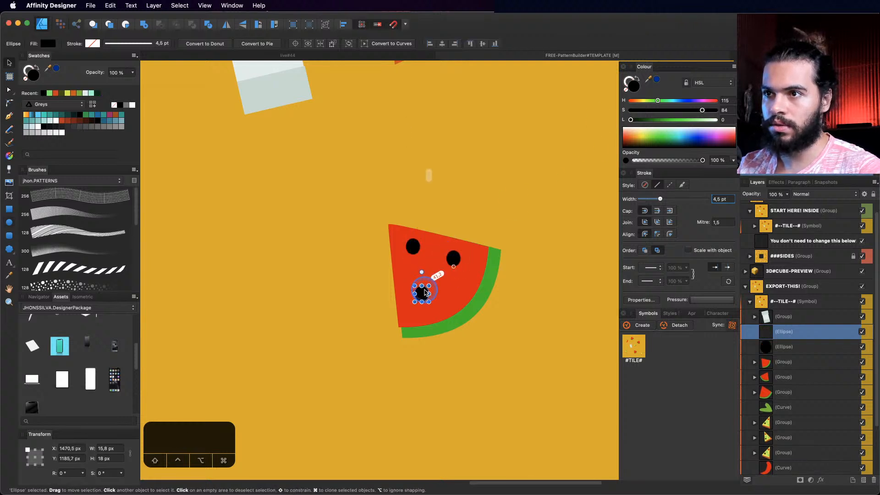
# Step: Delete the two seedless watermelon slices in the upper and right areas of the export tile
pyautogui.press('z')
pyautogui.moveTo(478, 255); pyautogui.dragTo(304, 362)
pyautogui.press('space')
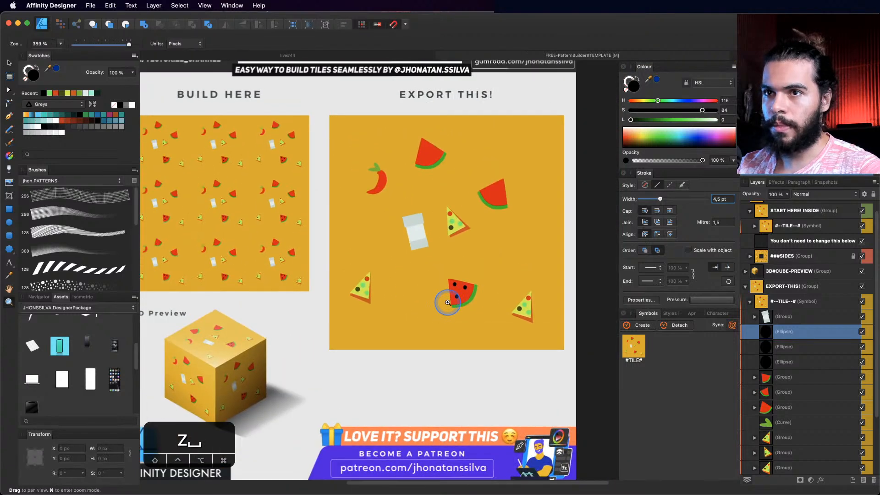
pyautogui.moveTo(448, 302); pyautogui.dragTo(460, 321)
pyautogui.press('space')
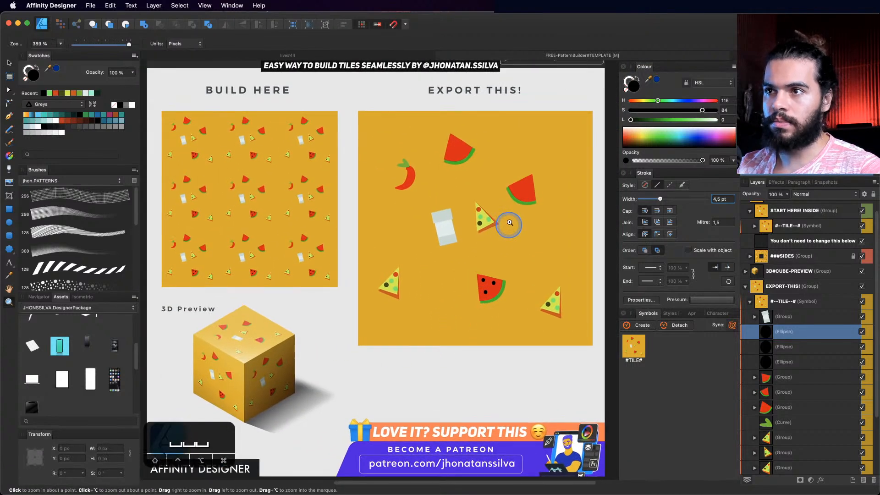
pyautogui.press('v')
pyautogui.click(523, 190)
pyautogui.press('Delete')
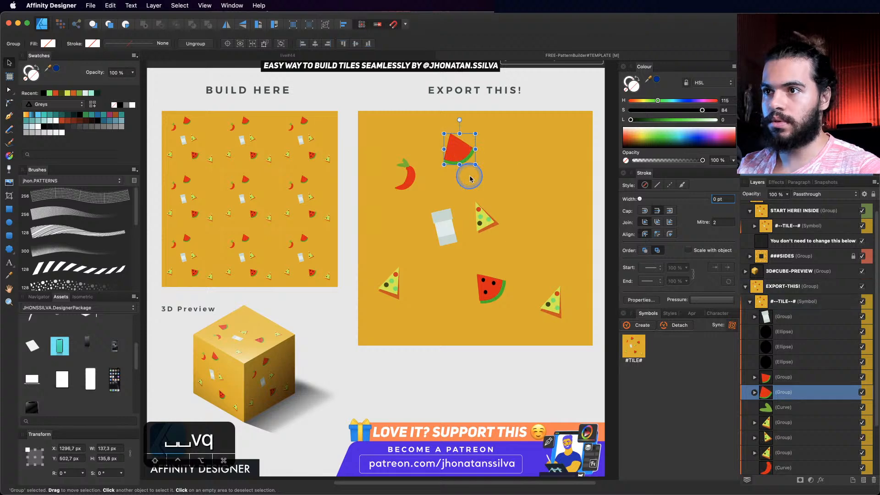
pyautogui.press('Delete')
# Step: Group the three seeds with the watermelon slice and place rotated copies of it in the tile's right and upper-middle areas
pyautogui.click(751, 344)
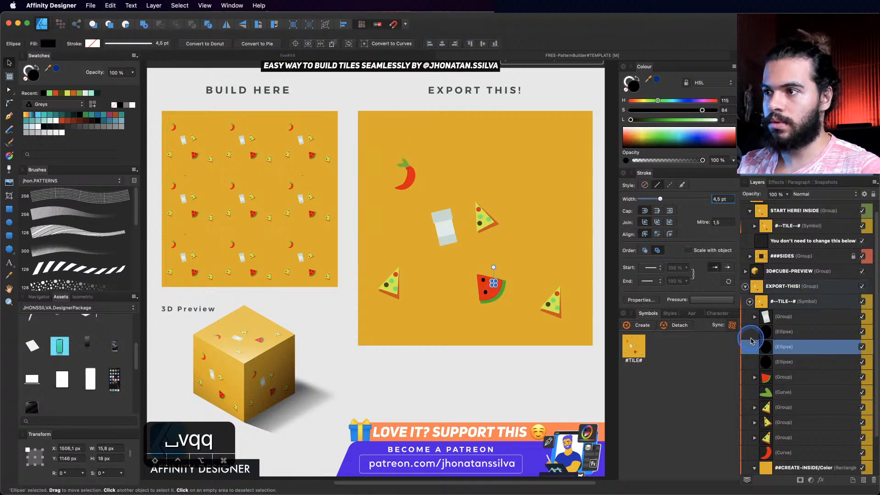
pyautogui.click(777, 333)
pyautogui.keyDown('shift'); pyautogui.click(782, 379); pyautogui.keyUp('shift')
pyautogui.press('super+g')
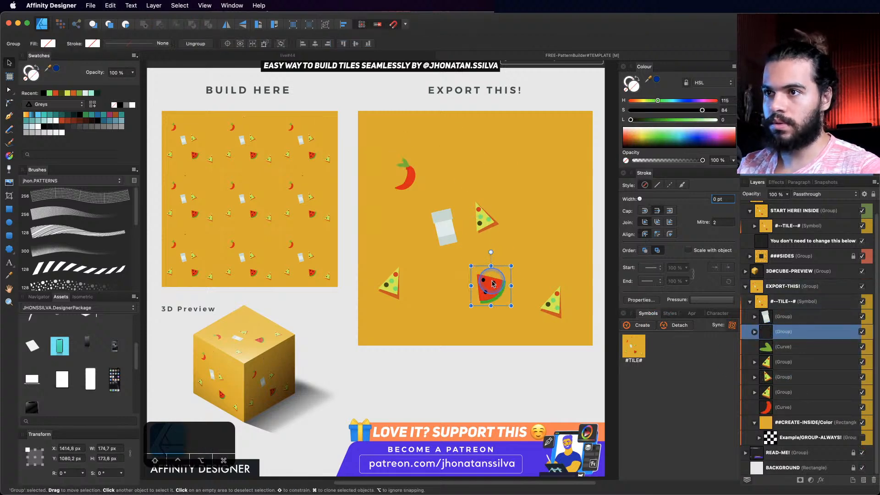
pyautogui.moveTo(493, 287); pyautogui.dragTo(524, 189)
pyautogui.moveTo(522, 155); pyautogui.dragTo(495, 121)
# Step: Recolour the tile's background rectangle to light cream, HSL 42, 42, 88
pyautogui.click(530, 133)
pyautogui.moveTo(649, 109); pyautogui.dragTo(642, 102)
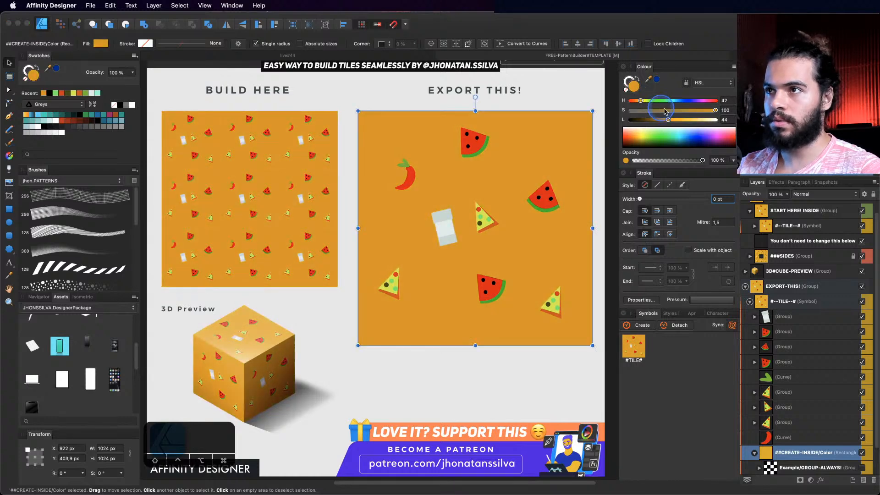
pyautogui.moveTo(716, 110)
pyautogui.mouseDown()
pyautogui.moveTo(667, 110)
pyautogui.moveTo(704, 123)
pyautogui.mouseUp()
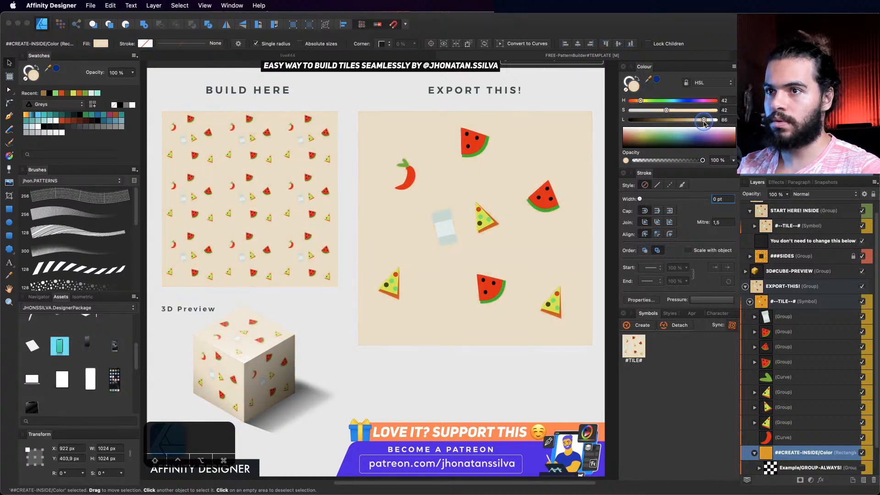
# Step: Shift the upper watermelon slightly left, and group the chilli with its green stem and move it slightly left as well
pyautogui.click(472, 144)
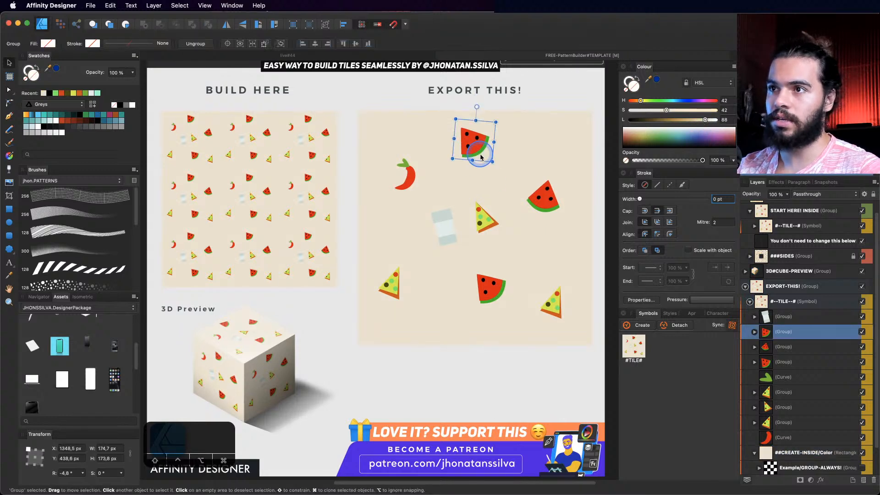
pyautogui.moveTo(473, 145); pyautogui.dragTo(465, 143)
pyautogui.click(414, 181)
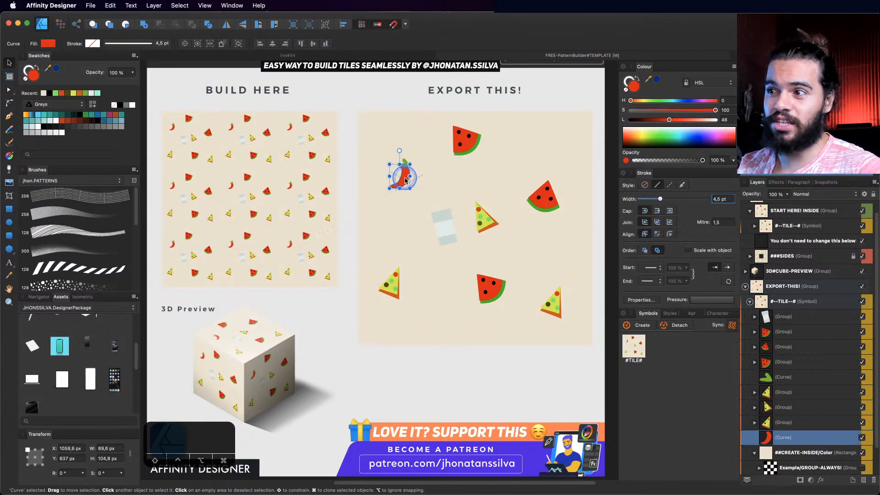
pyautogui.keyDown('super'); pyautogui.click(776, 377); pyautogui.keyUp('super')
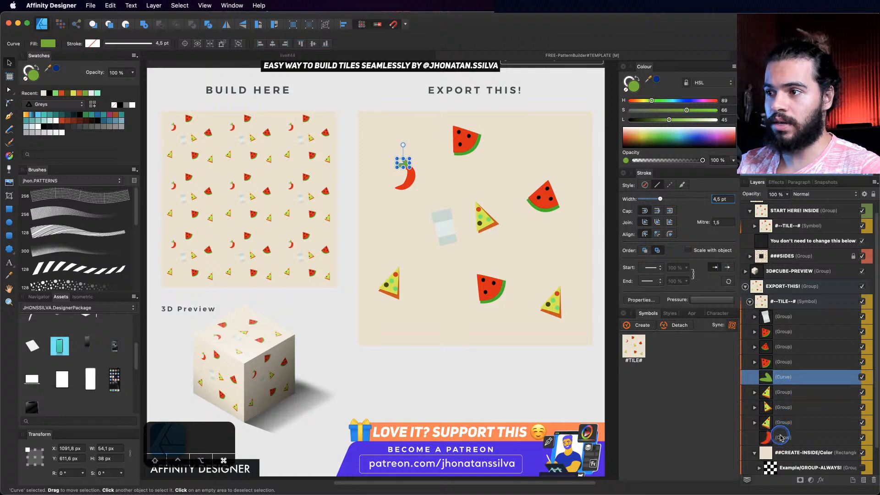
pyautogui.press('super+g')
pyautogui.click(416, 182)
pyautogui.moveTo(408, 179); pyautogui.dragTo(404, 179)
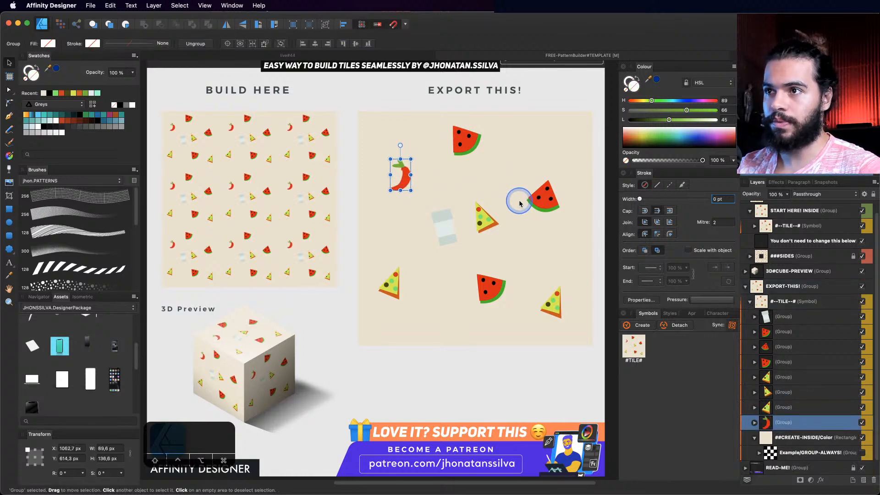
# Step: Spread out the tile's shapes by moving the right watermelon up, the middle pizza right, and the jar down and left
pyautogui.moveTo(550, 202); pyautogui.dragTo(554, 188)
pyautogui.moveTo(485, 219); pyautogui.dragTo(506, 214)
pyautogui.click(448, 240)
pyautogui.moveTo(447, 240); pyautogui.dragTo(441, 249)
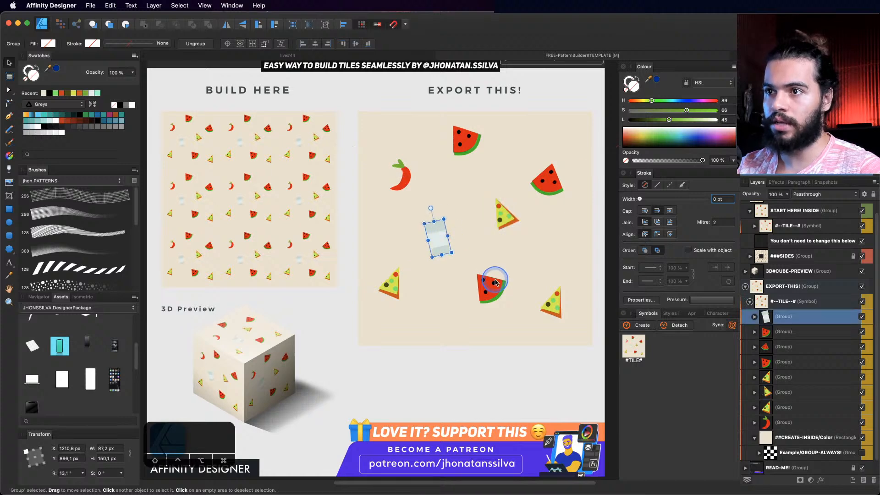
# Step: Move the lower watermelon down and left, and nudge the lower-right pizza right and the middle pizza down and right
pyautogui.click(491, 293)
pyautogui.click(396, 288)
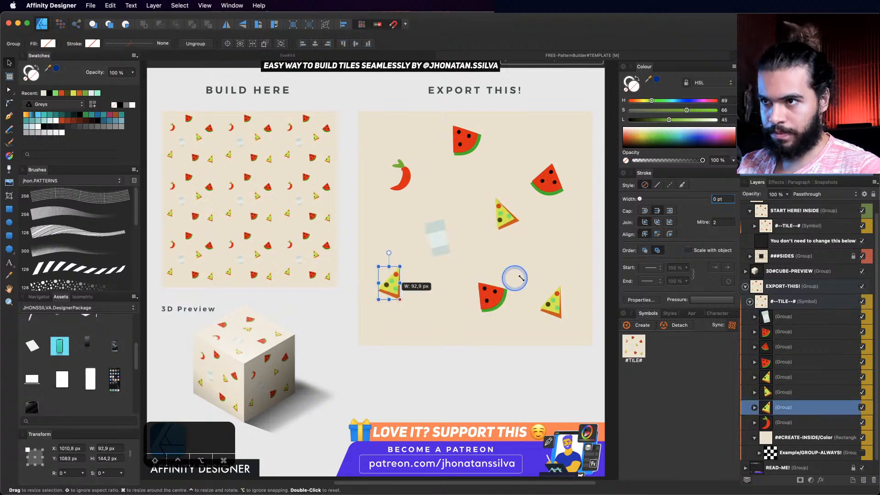
pyautogui.click(556, 310)
pyautogui.click(493, 299)
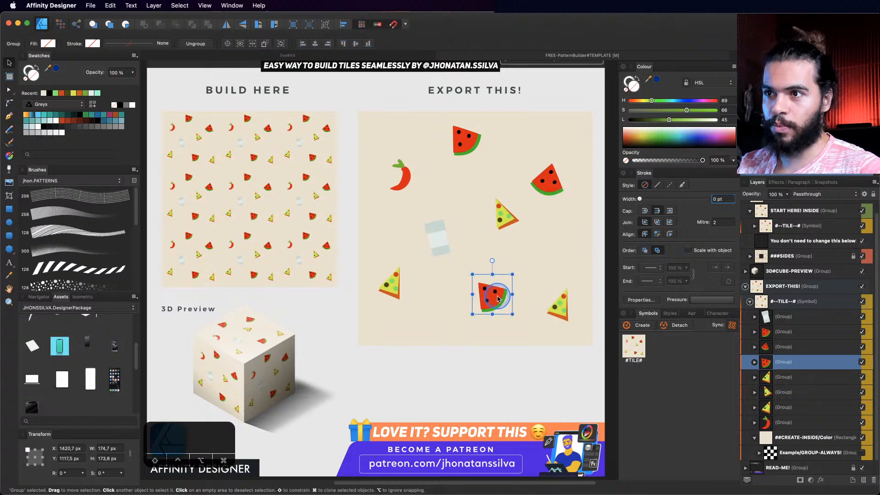
pyautogui.moveTo(493, 298); pyautogui.dragTo(483, 305)
pyautogui.moveTo(506, 224); pyautogui.dragTo(510, 230)
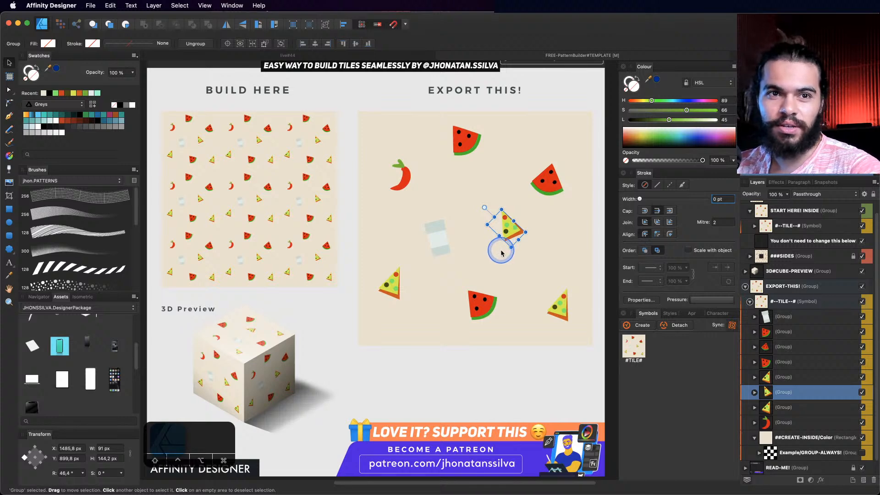
# Step: Group all eight shapes of the tile into one group above the background rectangle
pyautogui.press('z')
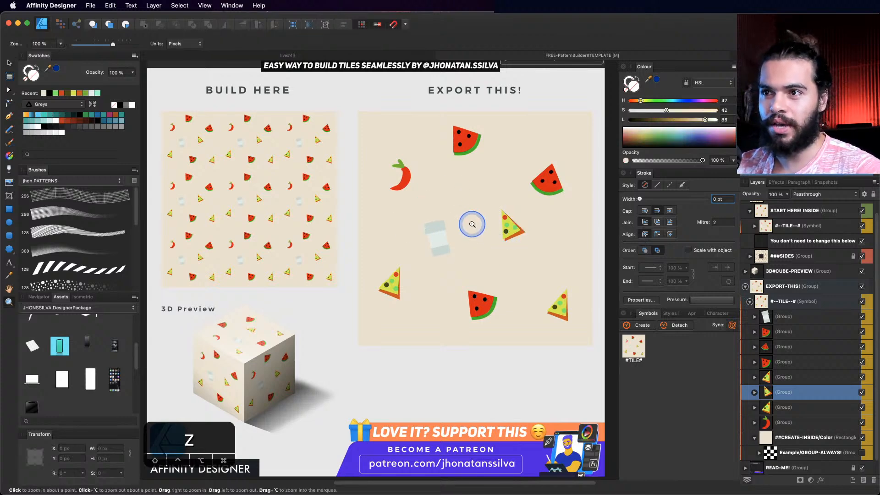
pyautogui.press('space')
pyautogui.moveTo(443, 223); pyautogui.dragTo(466, 275)
pyautogui.moveTo(481, 238); pyautogui.dragTo(444, 199)
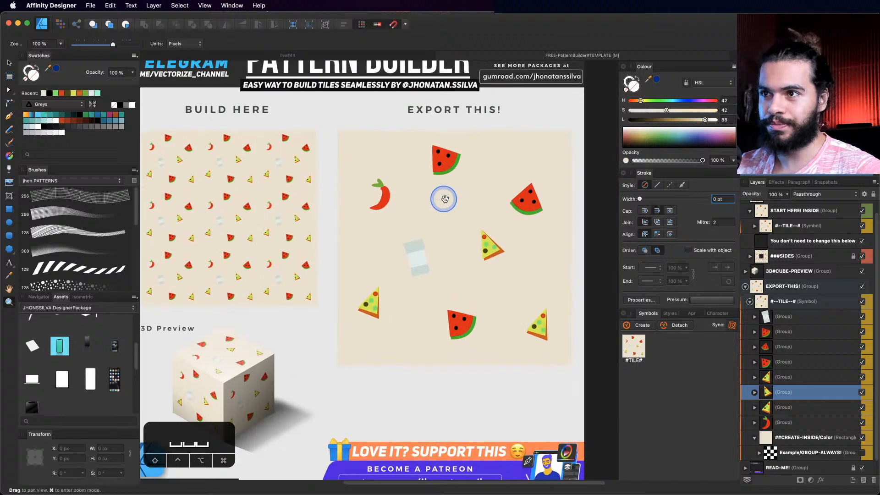
pyautogui.press('v')
pyautogui.click(438, 153)
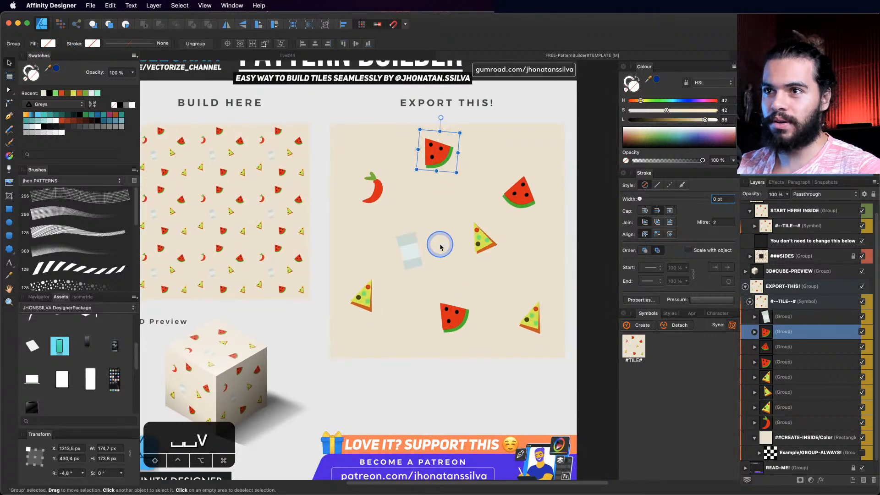
pyautogui.press('z')
pyautogui.press('space')
pyautogui.moveTo(442, 244); pyautogui.dragTo(436, 236)
pyautogui.click(788, 321)
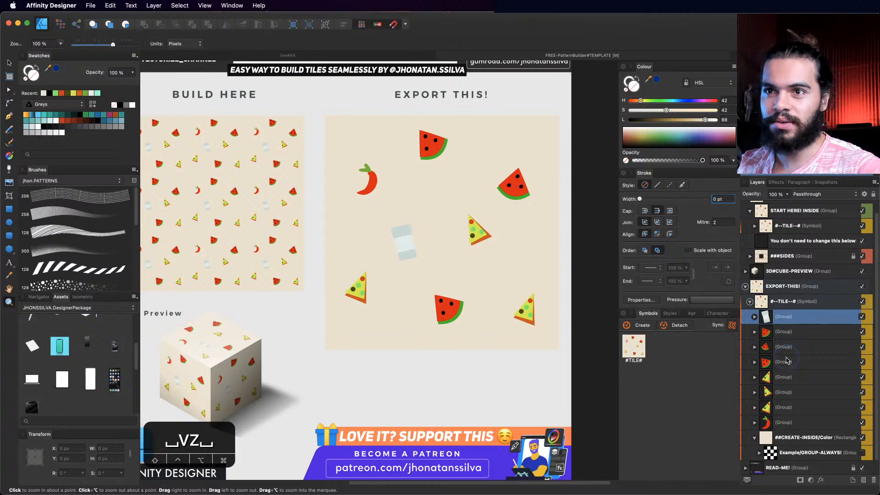
pyautogui.keyDown('shift'); pyautogui.click(784, 419); pyautogui.keyUp('shift')
pyautogui.press('super+g')
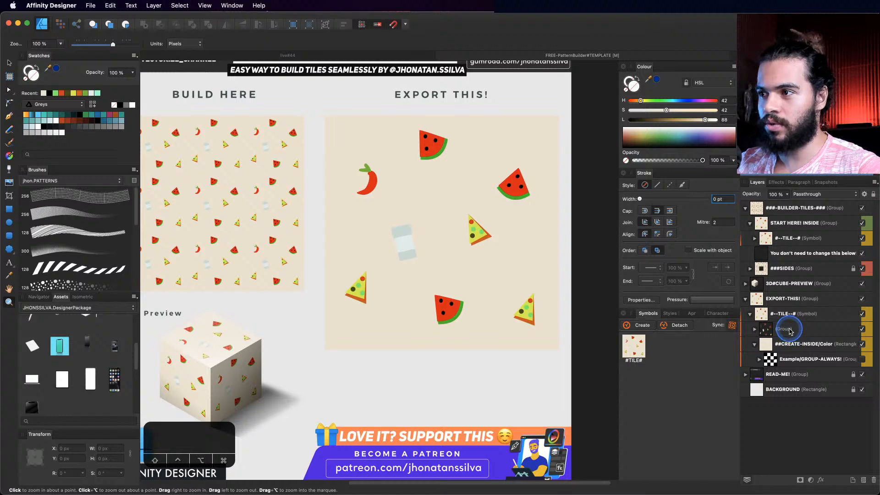
# Step: Duplicate the group of shapes inside the tile symbol and hide the lower of the two groups
pyautogui.click(767, 330)
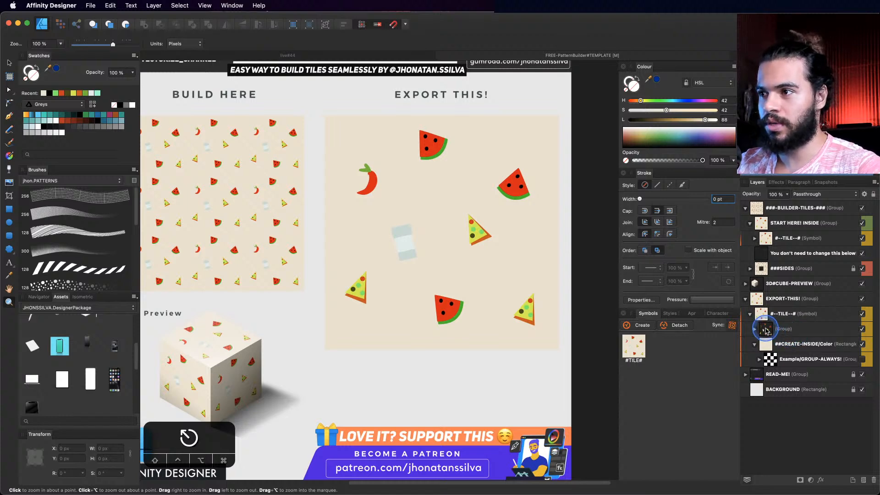
pyautogui.click(766, 329)
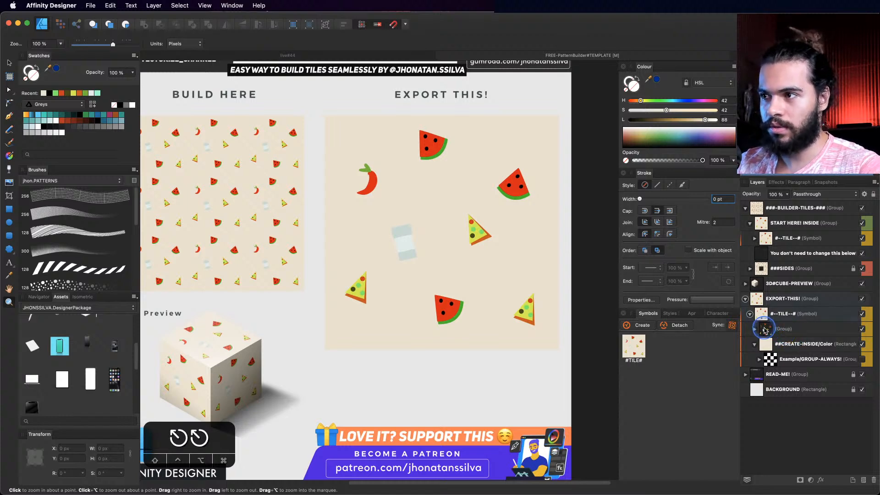
pyautogui.click(787, 335)
pyautogui.press('v')
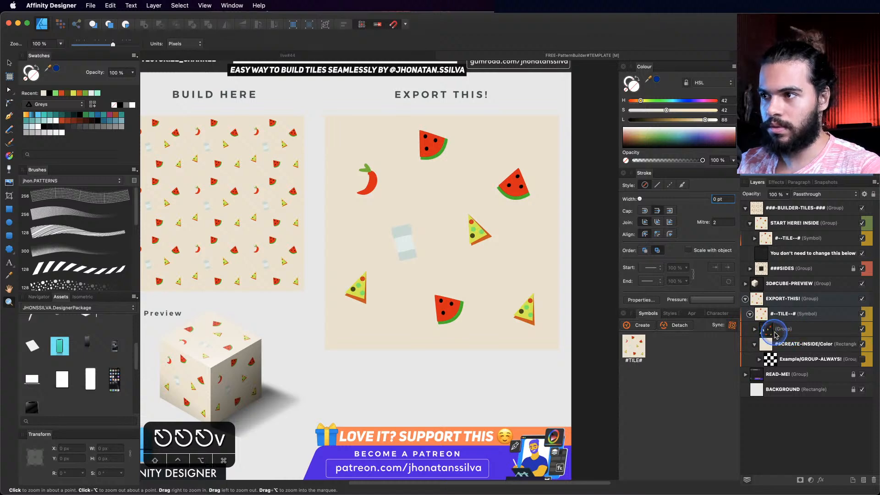
pyautogui.click(766, 331)
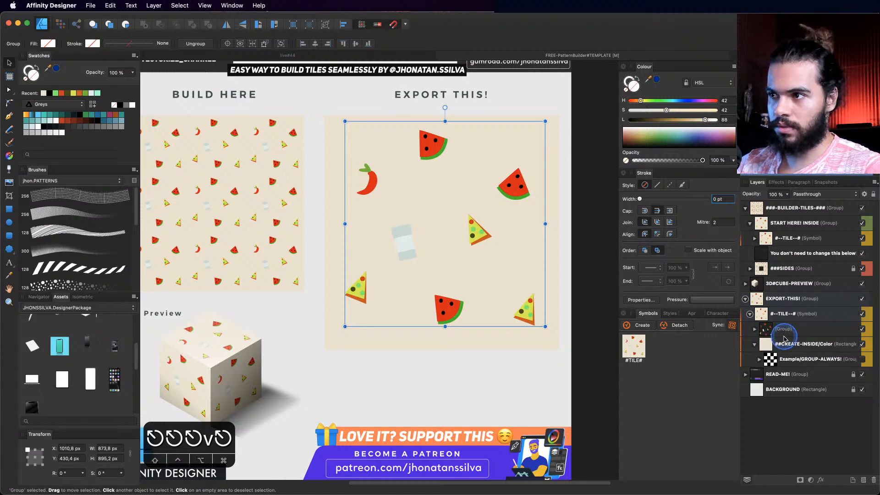
pyautogui.press('super+j')
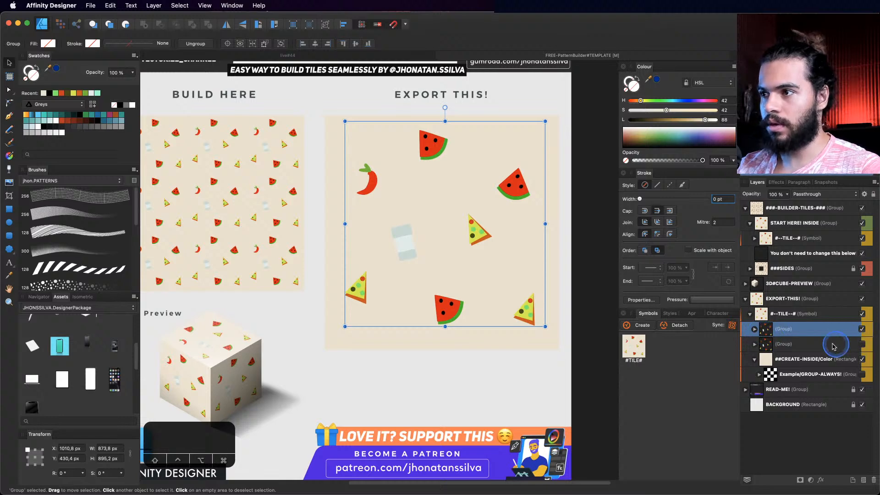
# Step: Turn the eight shapes in the visible group into unfilled outlines with a dark brown stroke, HSL 42, 42, 14
pyautogui.click(755, 329)
pyautogui.click(778, 344)
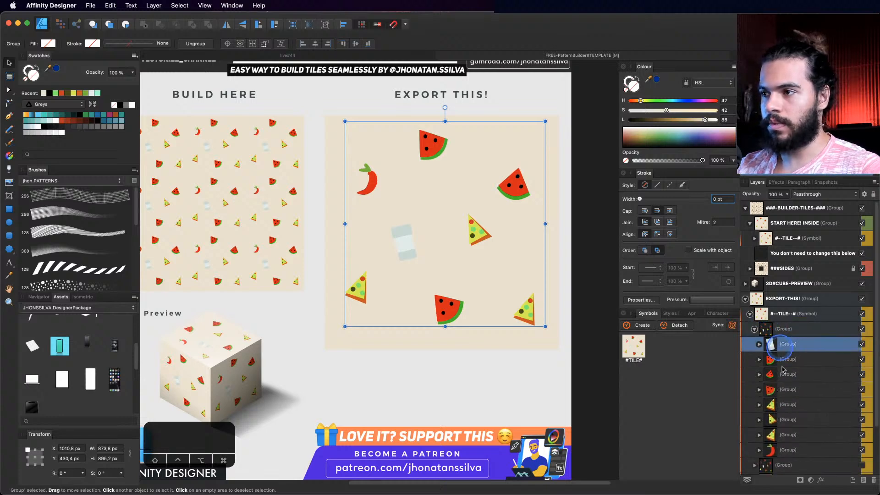
pyautogui.scroll(-1, 780, 403)
pyautogui.keyDown('shift'); pyautogui.click(782, 450); pyautogui.keyUp('shift')
pyautogui.press('v')
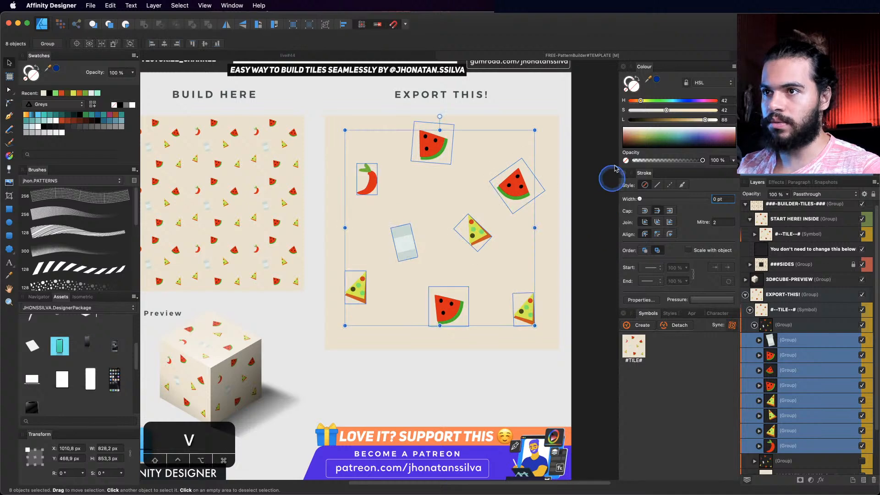
pyautogui.click(628, 90)
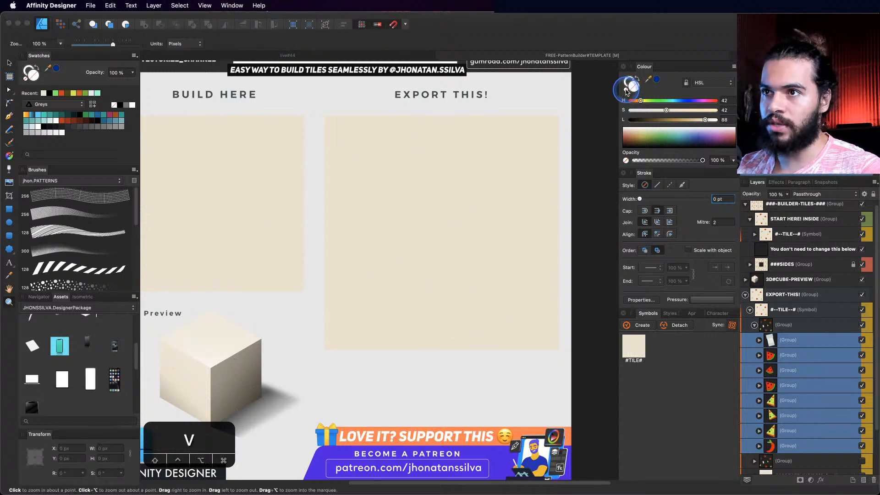
pyautogui.click(643, 120)
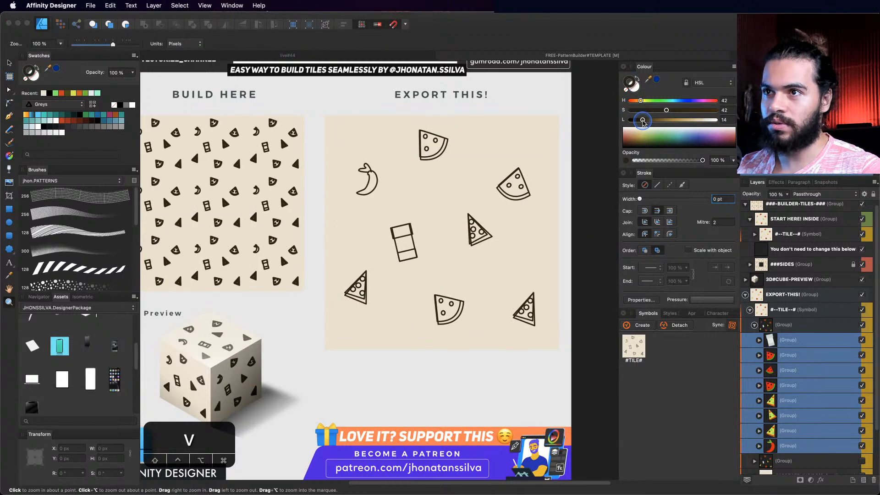
# Step: Make the strokes of the selected outline shapes scale with the object
pyautogui.press('z')
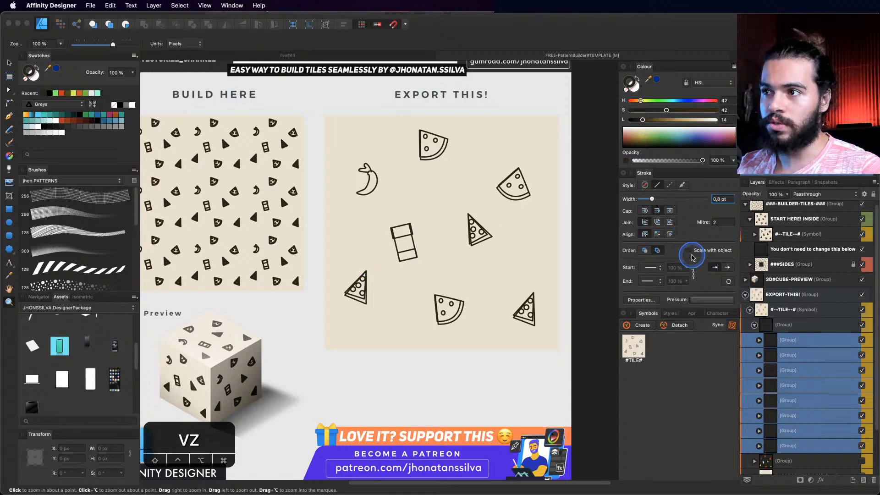
pyautogui.press('space')
pyautogui.moveTo(407, 260); pyautogui.dragTo(452, 265)
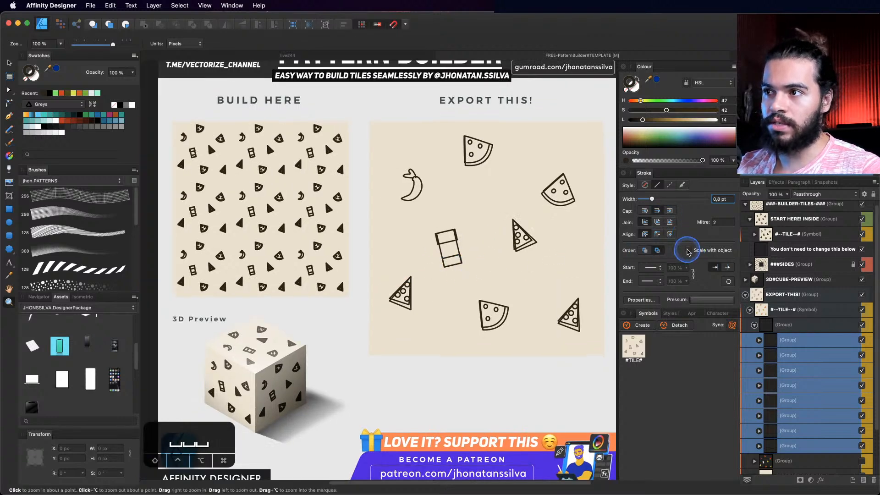
pyautogui.click(687, 250)
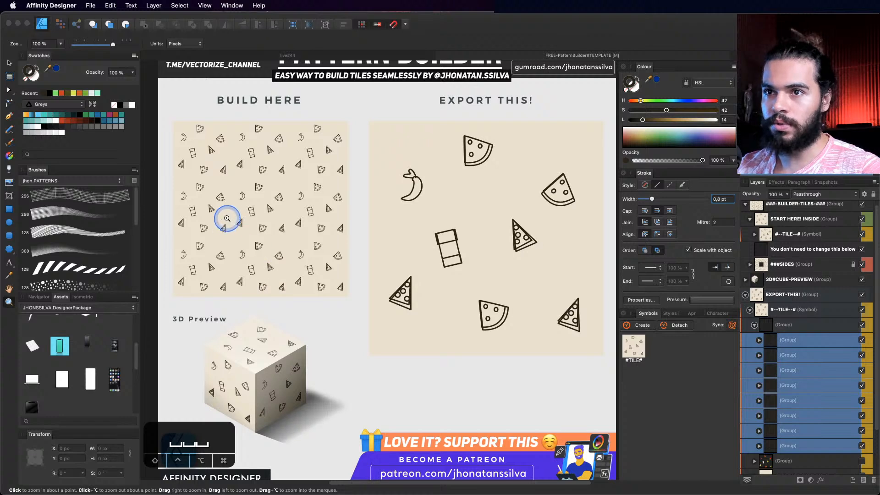
# Step: Examine the outlined pattern up close and at full size in the repeating preview, the export tile and the 3D cube
pyautogui.moveTo(222, 212)
pyautogui.mouseDown()
pyautogui.moveTo(318, 217)
pyautogui.moveTo(411, 268)
pyautogui.moveTo(433, 230)
pyautogui.mouseUp()
pyautogui.press('space')
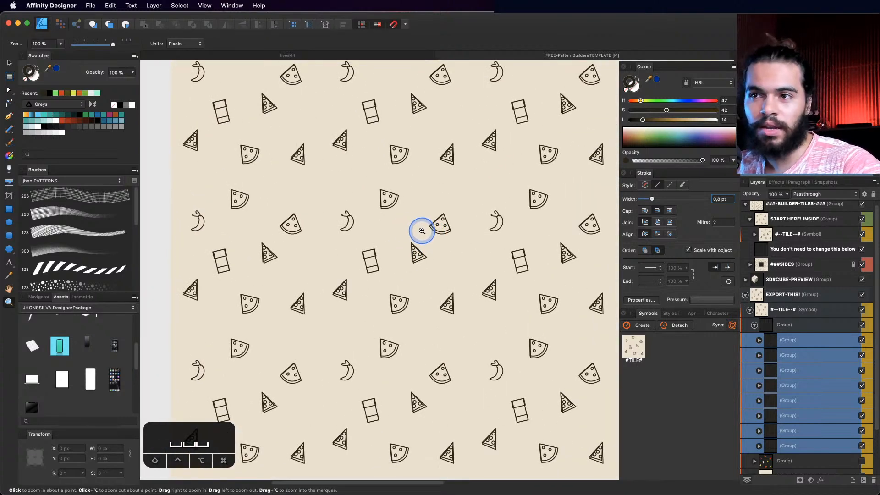
pyautogui.moveTo(427, 241); pyautogui.dragTo(375, 268)
pyautogui.press('space')
pyautogui.moveTo(513, 258); pyautogui.dragTo(399, 259)
pyautogui.press('space')
pyautogui.moveTo(429, 269); pyautogui.dragTo(417, 231)
pyautogui.press('space')
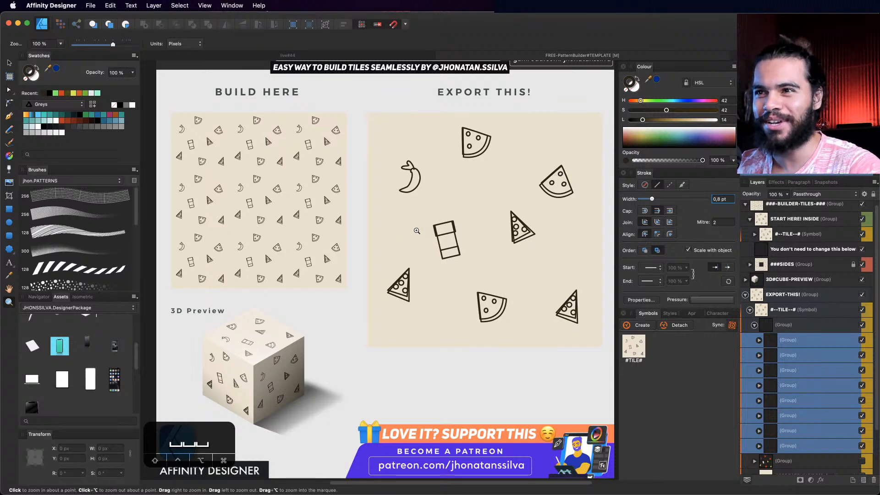
pyautogui.press('space')
pyautogui.moveTo(377, 185); pyautogui.dragTo(384, 209)
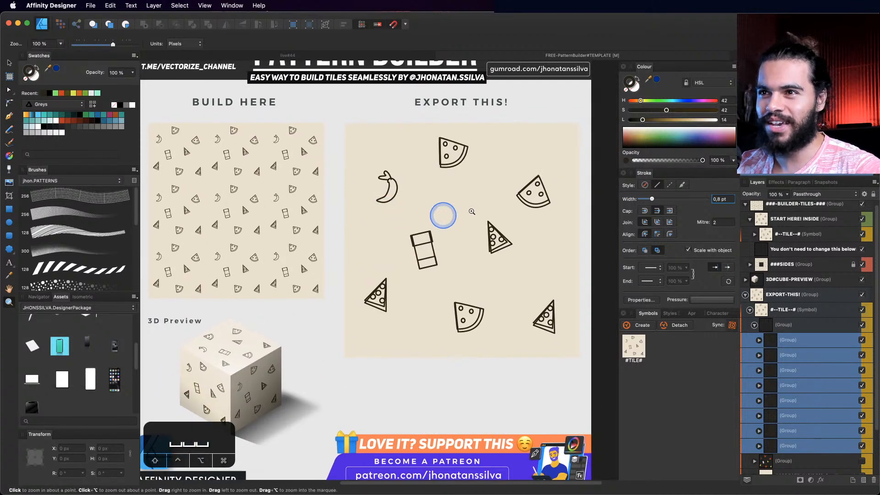
pyautogui.moveTo(335, 224); pyautogui.dragTo(387, 234)
pyautogui.moveTo(328, 240); pyautogui.dragTo(388, 256)
pyautogui.press('space')
pyautogui.moveTo(353, 219); pyautogui.dragTo(347, 229)
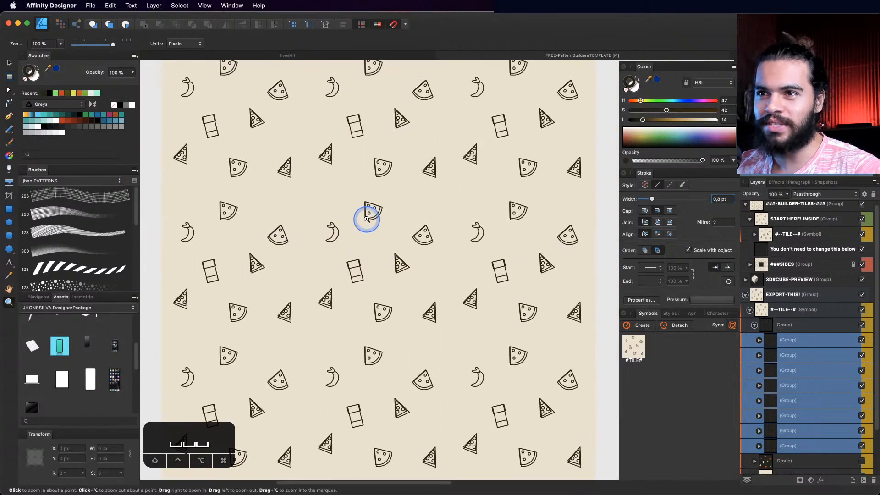
pyautogui.keyDown('alt'); pyautogui.click(334, 235); pyautogui.keyUp('alt')
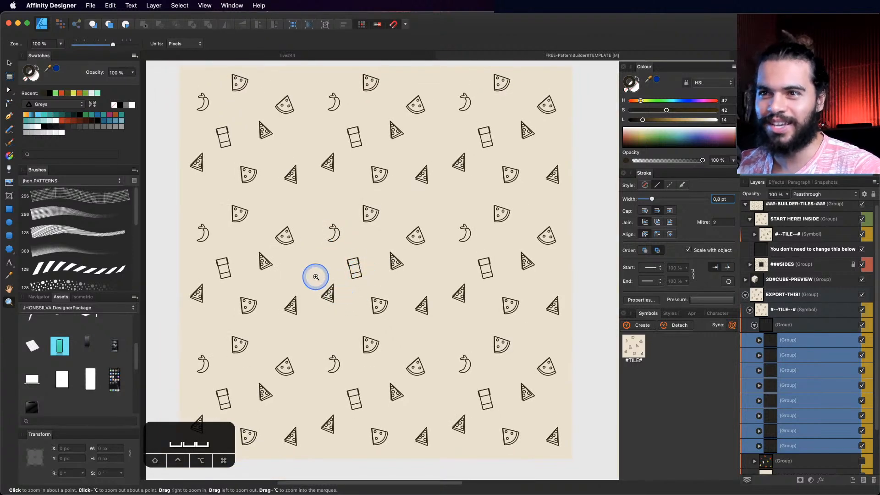
pyautogui.moveTo(294, 248); pyautogui.dragTo(393, 238)
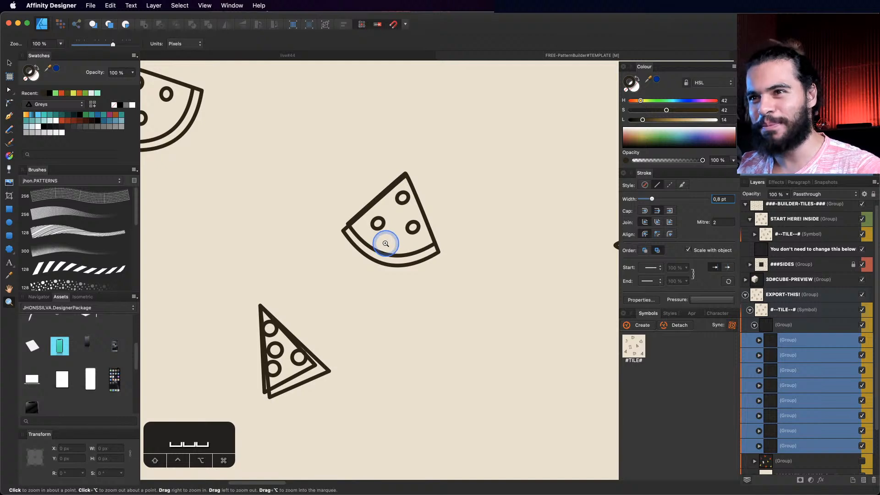
pyautogui.moveTo(308, 349); pyautogui.dragTo(211, 365)
pyautogui.moveTo(364, 338); pyautogui.dragTo(276, 353)
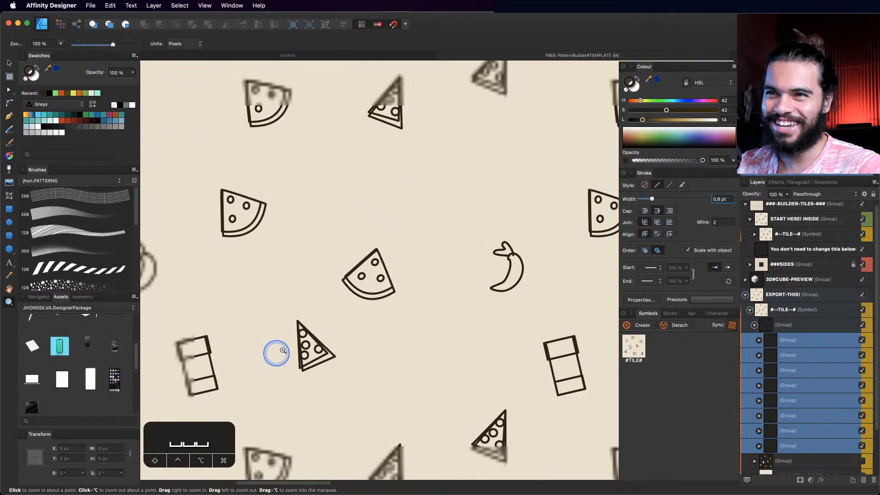
pyautogui.moveTo(415, 298); pyautogui.dragTo(310, 343)
pyautogui.moveTo(461, 296); pyautogui.dragTo(350, 285)
pyautogui.moveTo(467, 276); pyautogui.dragTo(367, 307)
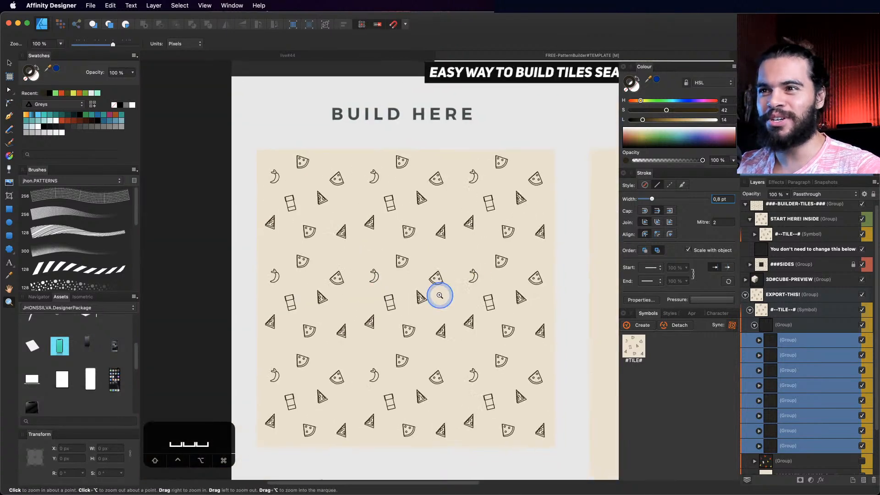
pyautogui.moveTo(568, 280); pyautogui.dragTo(298, 308)
pyautogui.moveTo(507, 282); pyautogui.dragTo(438, 234)
pyautogui.moveTo(450, 283); pyautogui.dragTo(391, 262)
pyautogui.moveTo(394, 247); pyautogui.dragTo(428, 262)
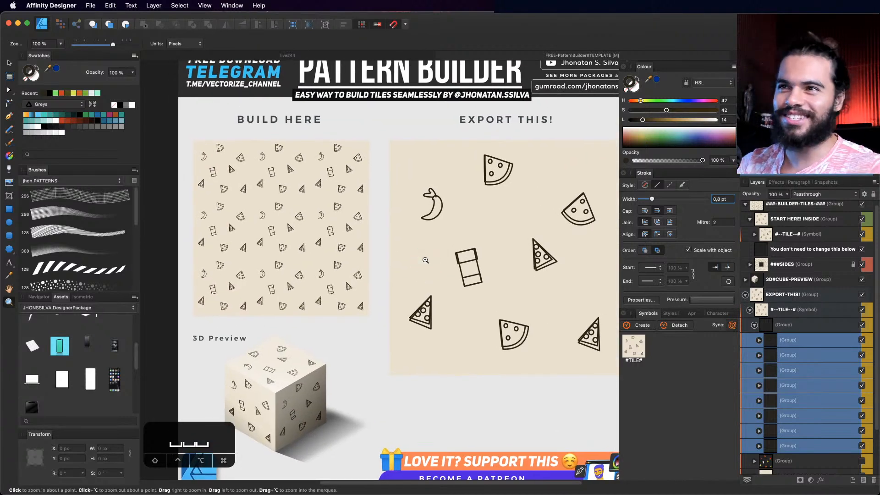
pyautogui.moveTo(425, 232); pyautogui.dragTo(403, 247)
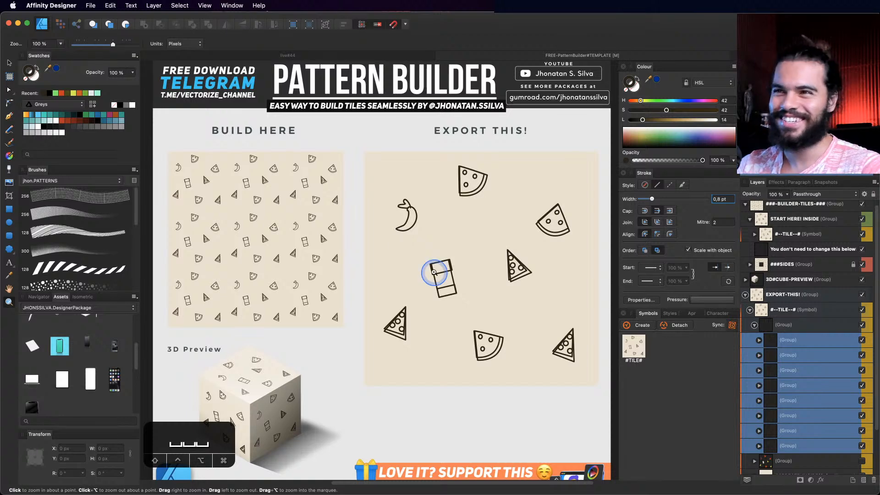
# Step: Examine the wave artwork in the live#44 document, up close on the orange accent curves and as a whole
pyautogui.scroll(-1, 424, 238)
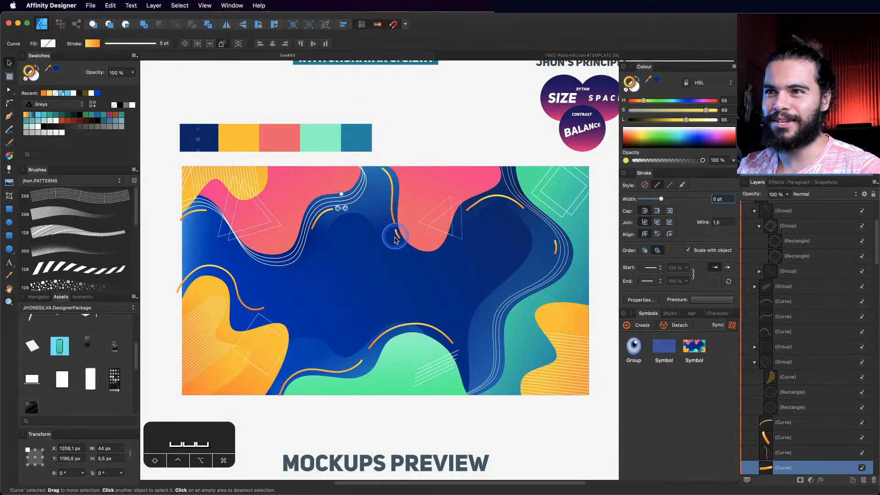
pyautogui.scroll(-5, 338, 193)
pyautogui.press('z')
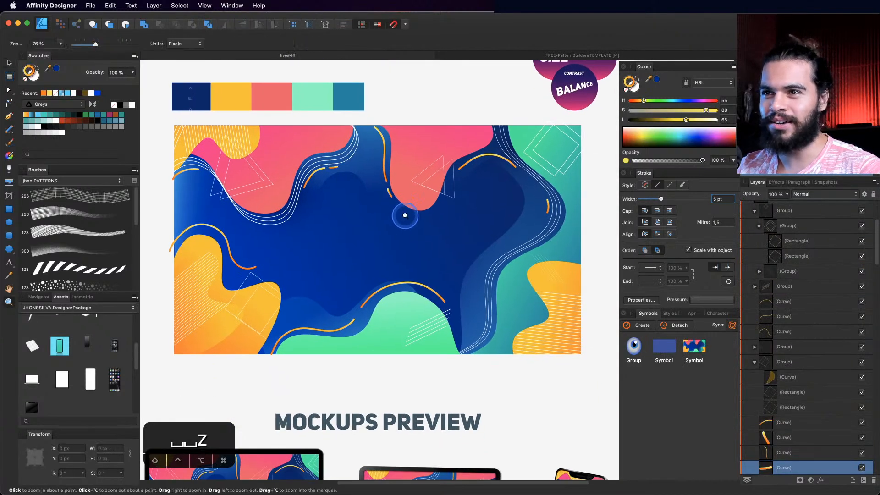
pyautogui.moveTo(404, 216); pyautogui.dragTo(386, 216)
pyautogui.moveTo(392, 275)
pyautogui.mouseDown()
pyautogui.moveTo(389, 171)
pyautogui.moveTo(389, 259)
pyautogui.mouseUp()
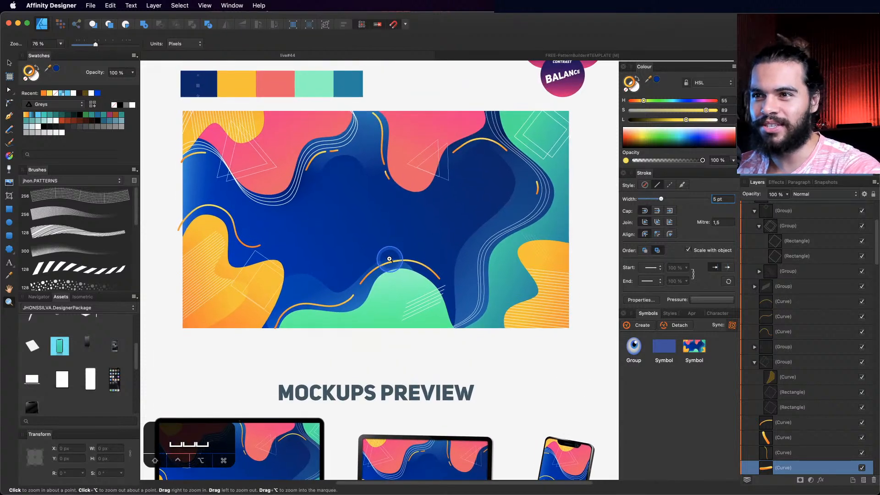
pyautogui.moveTo(361, 290); pyautogui.dragTo(439, 305)
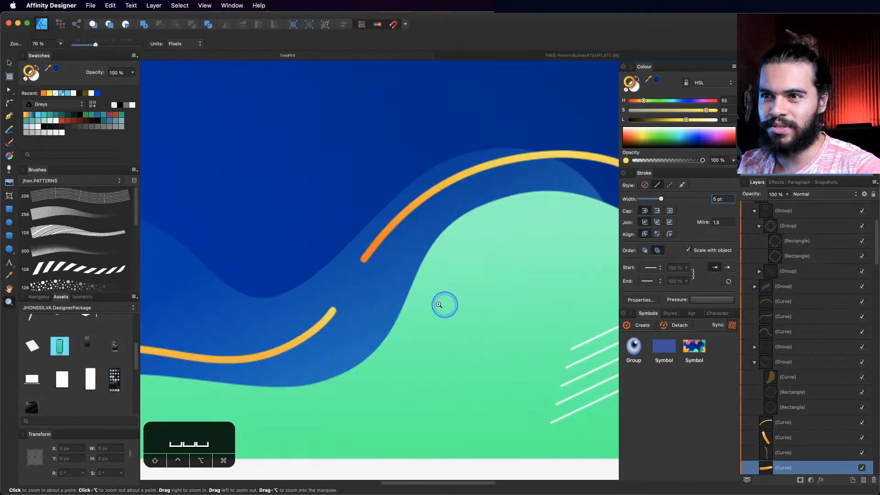
pyautogui.press('v')
pyautogui.keyDown('super'); pyautogui.click(319, 329); pyautogui.keyUp('super')
pyautogui.press('z')
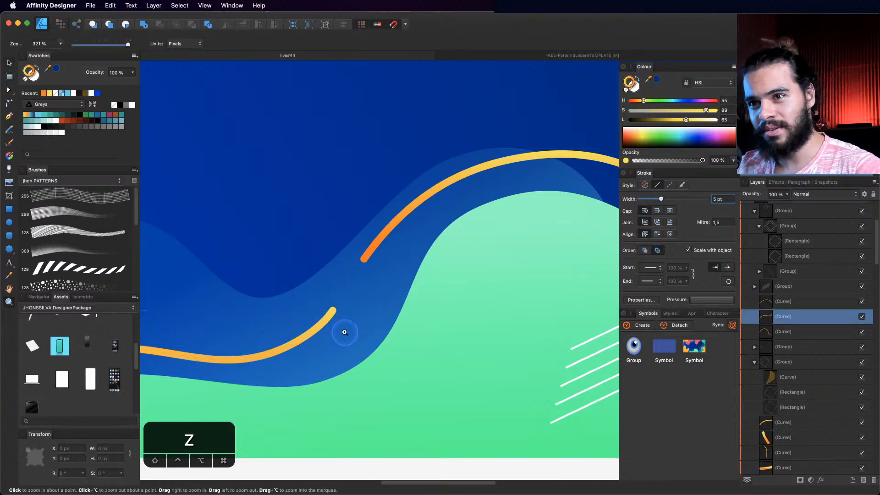
pyautogui.moveTo(338, 338); pyautogui.dragTo(276, 359)
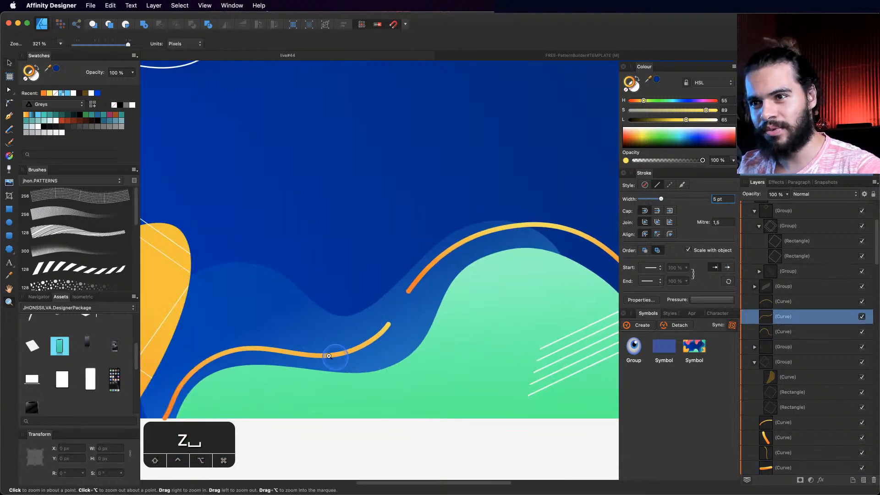
pyautogui.moveTo(376, 324); pyautogui.dragTo(97, 355)
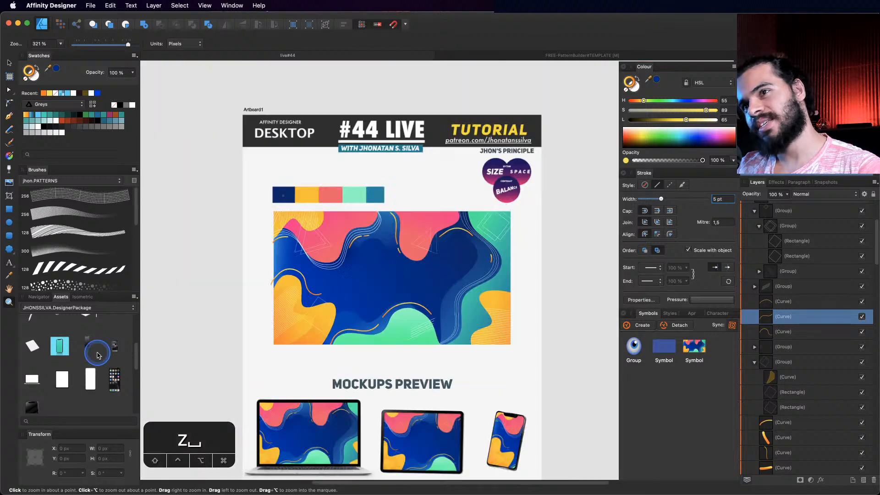
pyautogui.moveTo(405, 304); pyautogui.dragTo(429, 302)
# Step: Move the colour palette strip sideways so it sits roughly centred above the wave artwork
pyautogui.press('v')
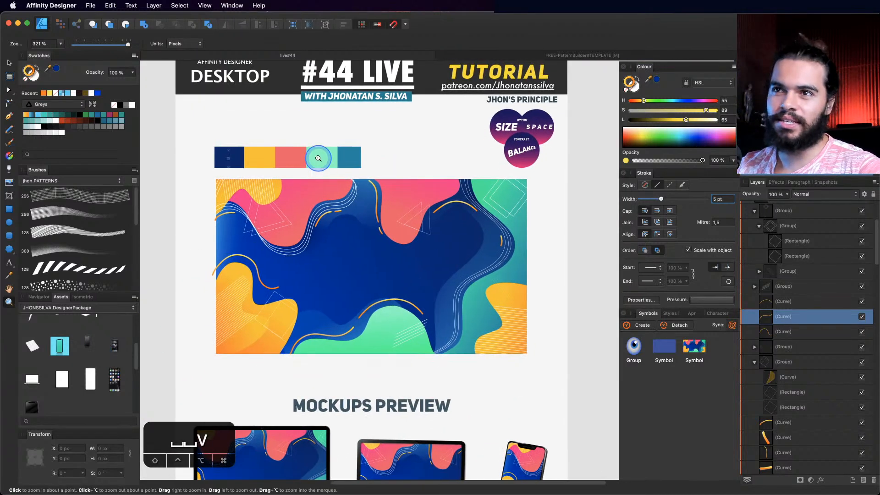
pyautogui.moveTo(318, 159); pyautogui.dragTo(414, 162)
pyautogui.press('z')
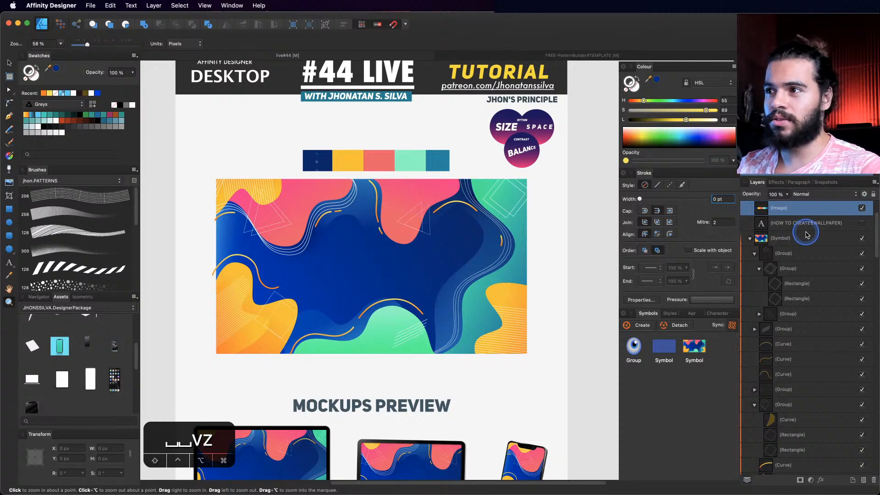
# Step: Examine the tutorial header and the design principle circles up close, then the whole artboard with its mockups
pyautogui.scroll(2, 807, 234)
pyautogui.press('space')
pyautogui.click(464, 123)
pyautogui.moveTo(464, 123); pyautogui.dragTo(424, 209)
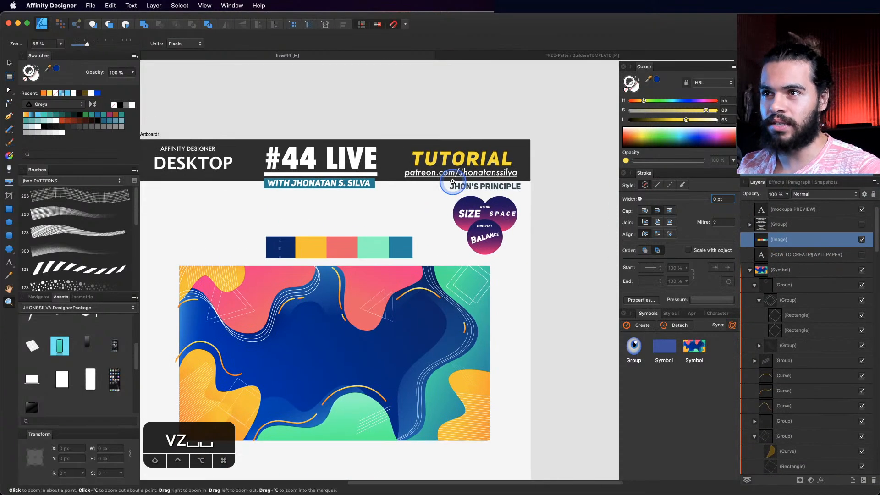
pyautogui.moveTo(468, 175); pyautogui.dragTo(585, 190)
pyautogui.press('space')
pyautogui.moveTo(531, 193); pyautogui.dragTo(309, 261)
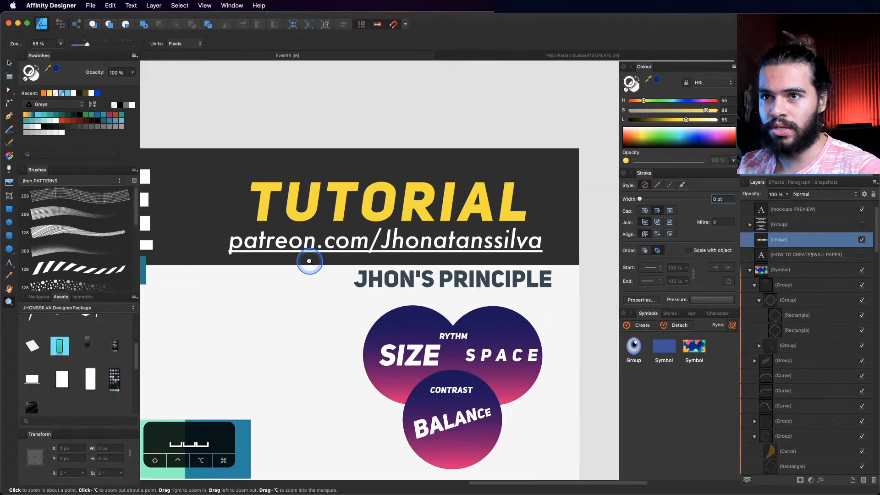
pyautogui.moveTo(414, 245); pyautogui.dragTo(360, 267)
pyautogui.press('space')
pyautogui.press('space')
pyautogui.moveTo(408, 291); pyautogui.dragTo(350, 204)
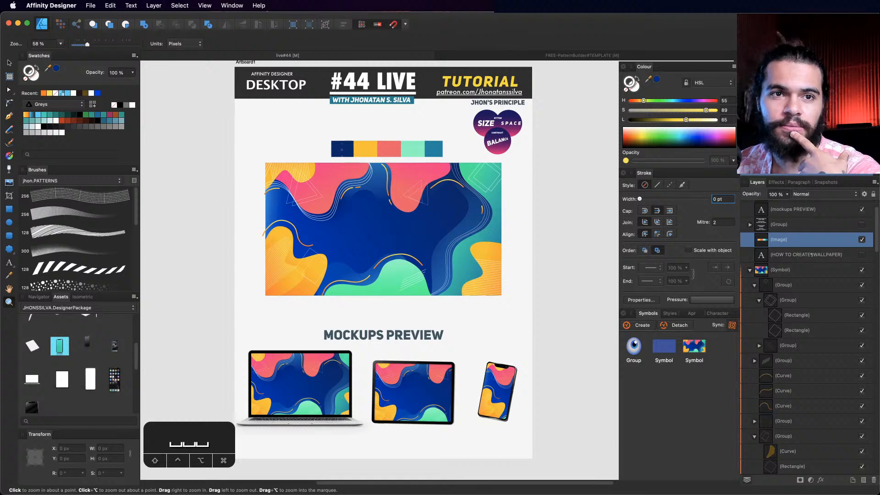
# Step: Group all the line and shape layers above the rectangle in the artwork symbol and nest the group inside that rectangle
pyautogui.scroll(1, 437, 233)
pyautogui.moveTo(409, 236); pyautogui.dragTo(428, 220)
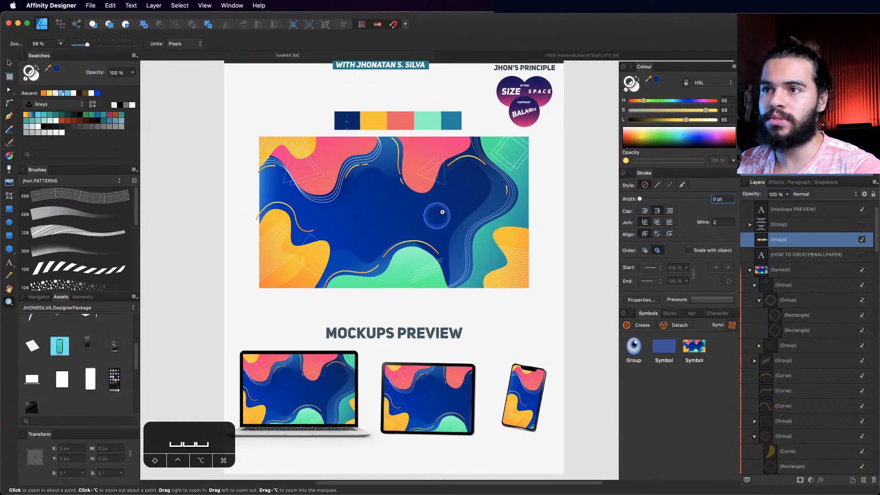
pyautogui.press('v')
pyautogui.click(461, 201)
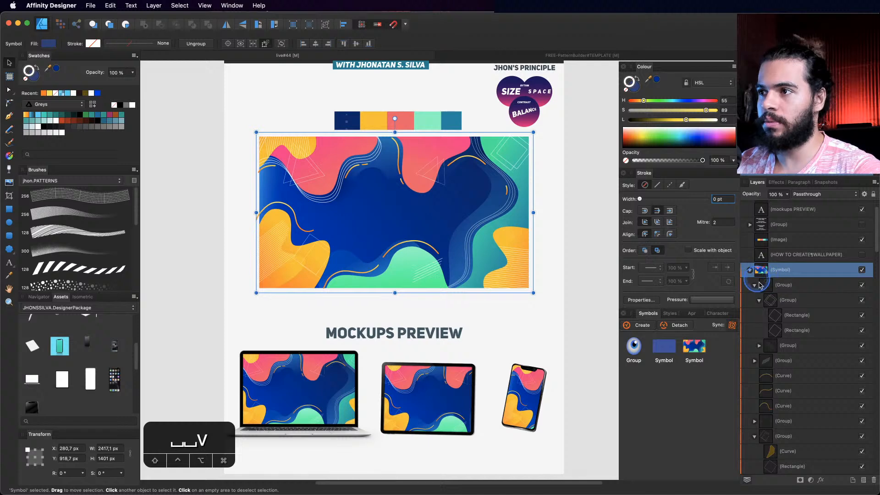
pyautogui.click(755, 285)
pyautogui.scroll(-3, 758, 282)
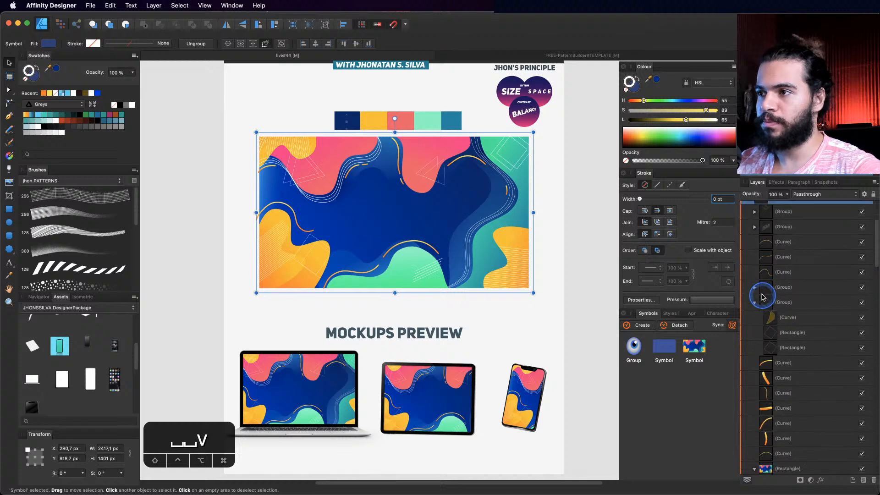
pyautogui.click(785, 219)
pyautogui.scroll(-5, 803, 296)
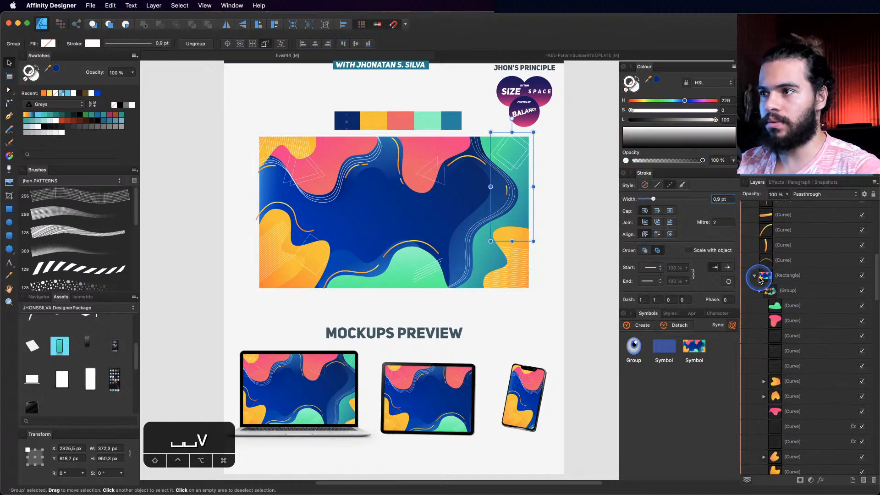
pyautogui.click(772, 260)
pyautogui.scroll(5, 779, 285)
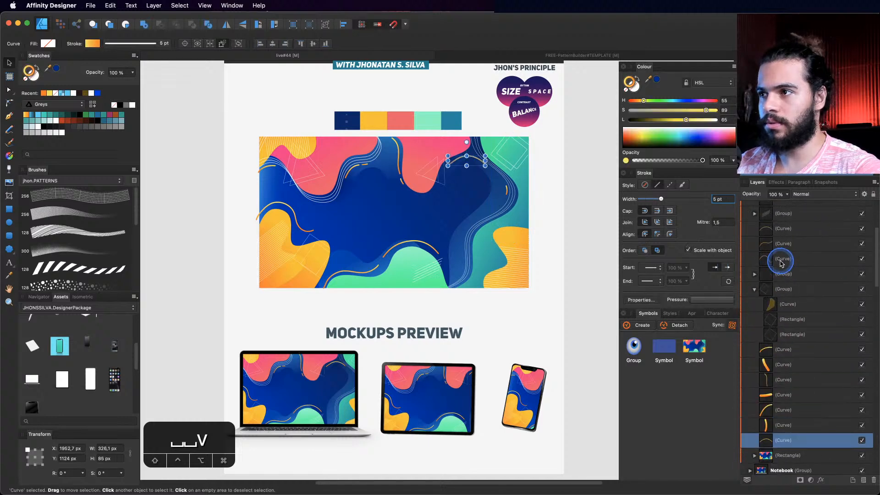
pyautogui.keyDown('shift'); pyautogui.click(783, 291); pyautogui.keyUp('shift')
pyautogui.press('cmd+g')
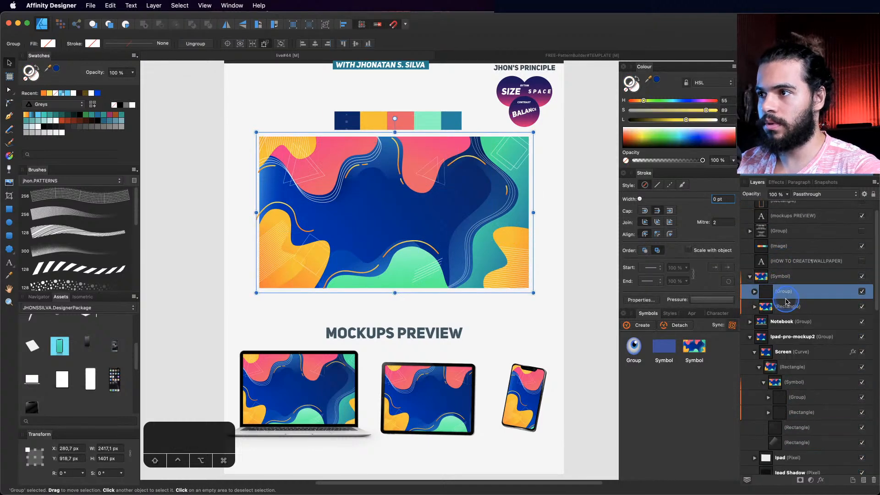
pyautogui.moveTo(784, 293); pyautogui.dragTo(789, 306)
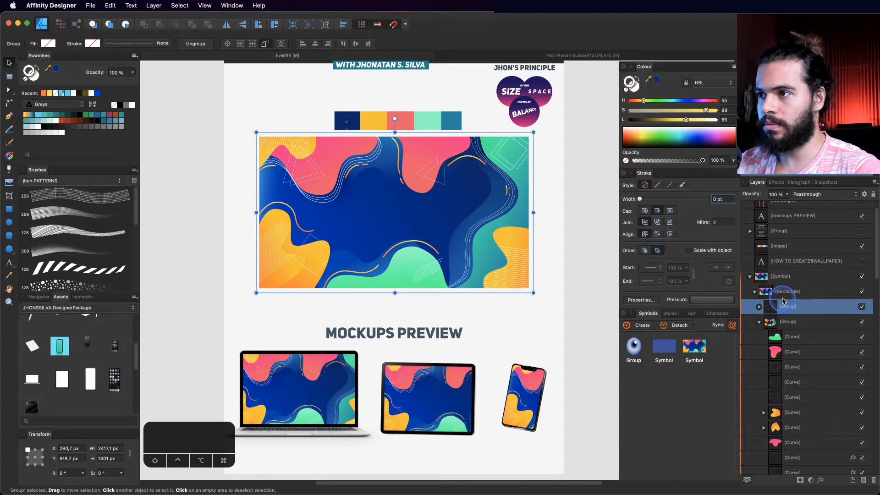
# Step: Apply a black Colour Overlay effect with the Colour blend mode at 100% opacity to the artwork's rectangle
pyautogui.click(789, 294)
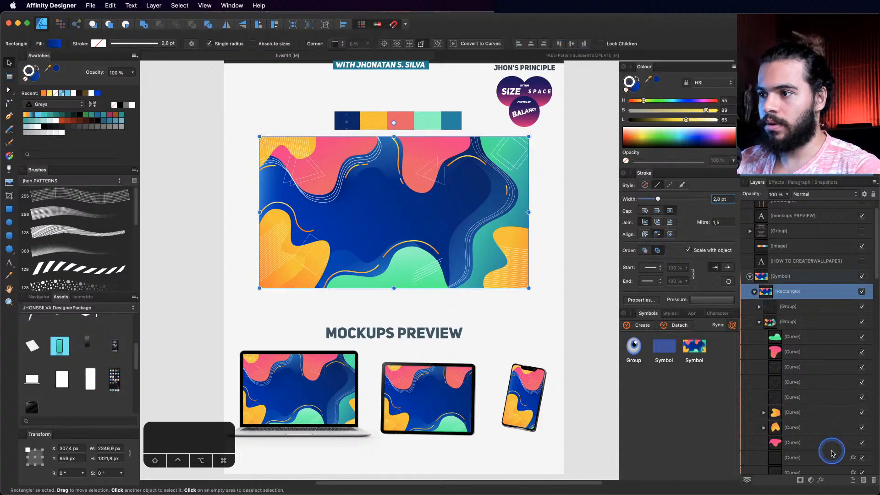
pyautogui.click(821, 479)
pyautogui.click(580, 289)
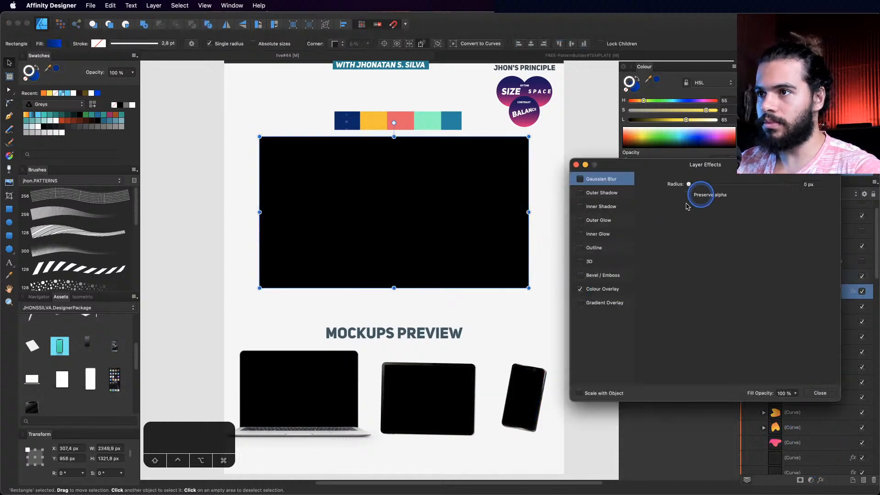
pyautogui.click(601, 294)
pyautogui.click(715, 184)
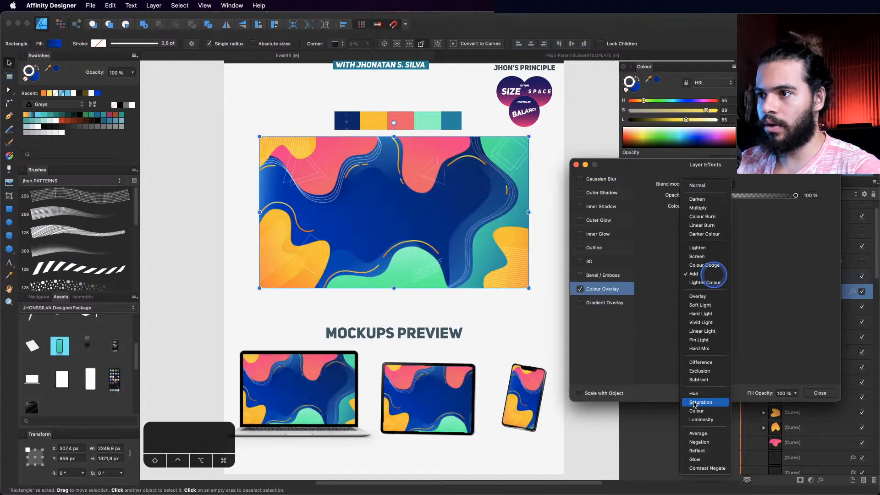
pyautogui.click(696, 412)
pyautogui.click(816, 393)
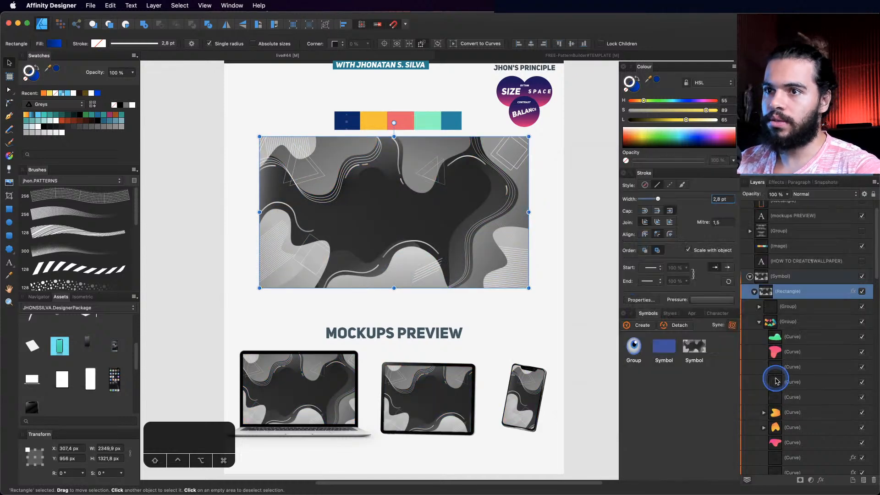
# Step: Examine the greyscale version of the artwork on the laptop, tablet and phone mockups, checking its contrast
pyautogui.press('z')
pyautogui.moveTo(415, 246); pyautogui.dragTo(413, 234)
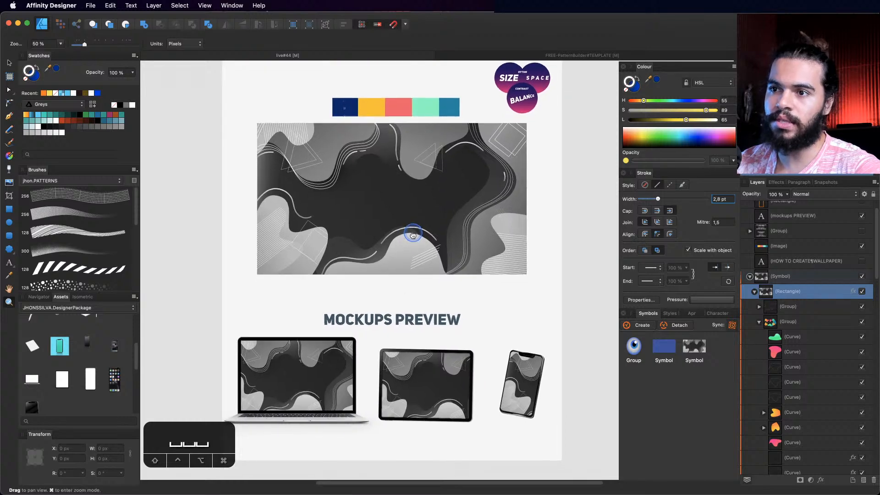
pyautogui.moveTo(392, 355); pyautogui.dragTo(419, 335)
pyautogui.moveTo(263, 401); pyautogui.dragTo(399, 365)
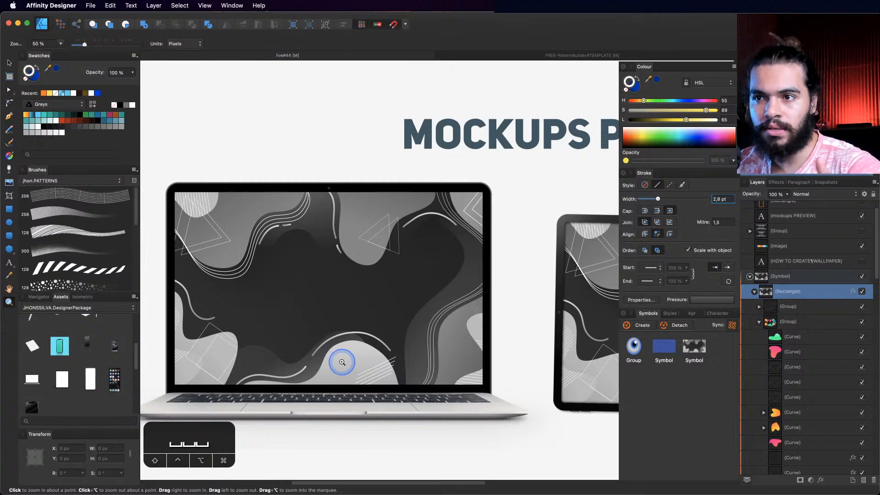
pyautogui.moveTo(353, 355); pyautogui.dragTo(289, 366)
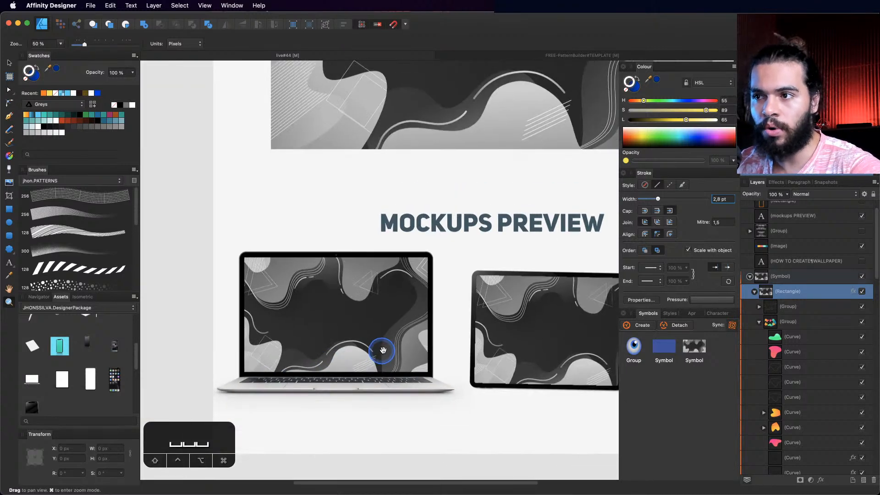
pyautogui.moveTo(383, 352); pyautogui.dragTo(336, 356)
pyautogui.moveTo(281, 367); pyautogui.dragTo(306, 371)
pyautogui.moveTo(245, 389); pyautogui.dragTo(289, 365)
pyautogui.moveTo(289, 365); pyautogui.dragTo(377, 347)
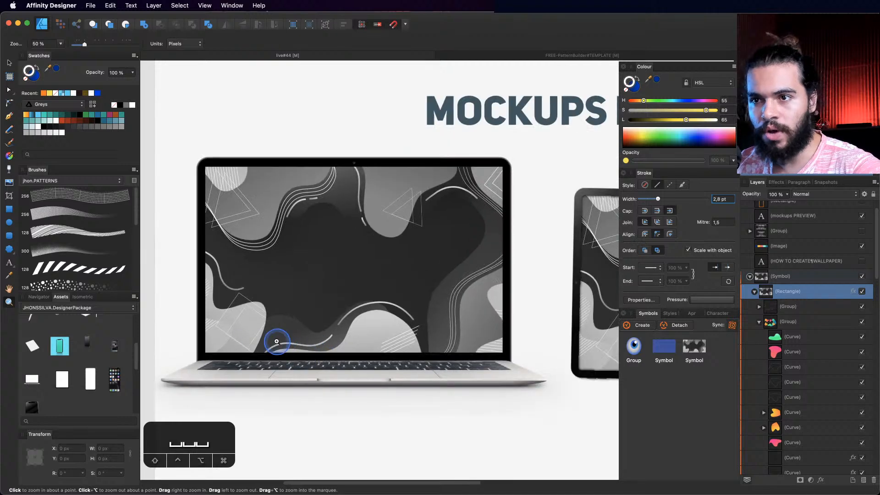
pyautogui.moveTo(297, 341); pyautogui.dragTo(273, 330)
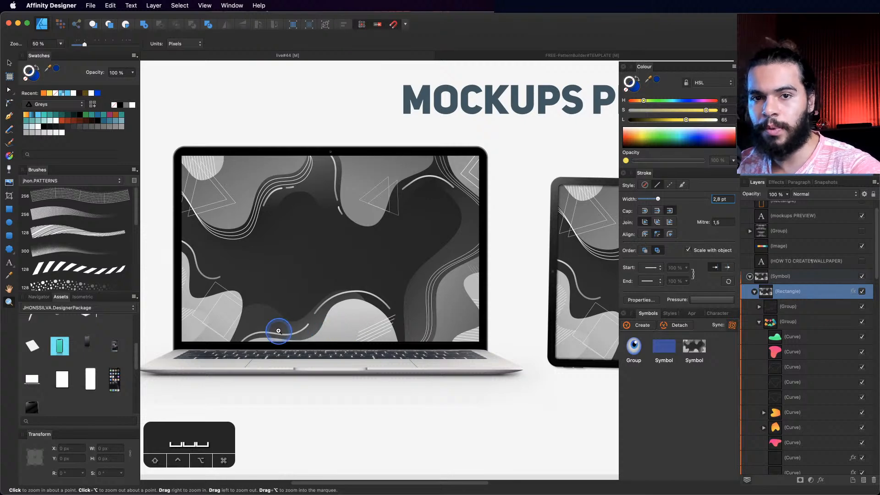
pyautogui.moveTo(406, 319); pyautogui.dragTo(269, 336)
pyautogui.moveTo(475, 319); pyautogui.dragTo(408, 337)
pyautogui.moveTo(470, 339); pyautogui.dragTo(442, 357)
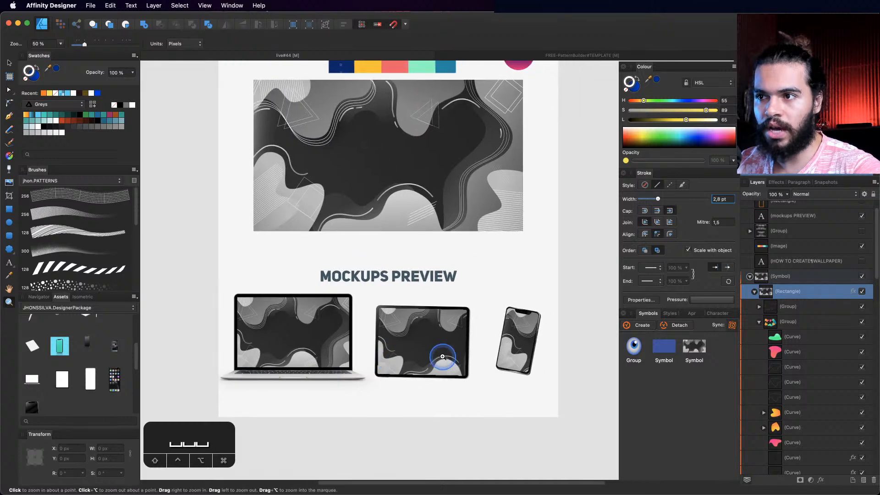
pyautogui.scroll(3, 496, 368)
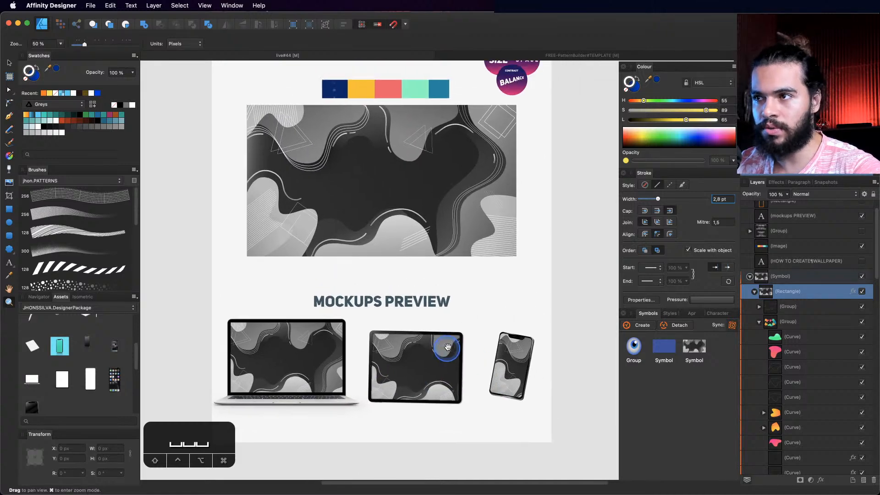
# Step: Turn off the Colour Overlay effect on the artwork's rectangle
pyautogui.click(851, 293)
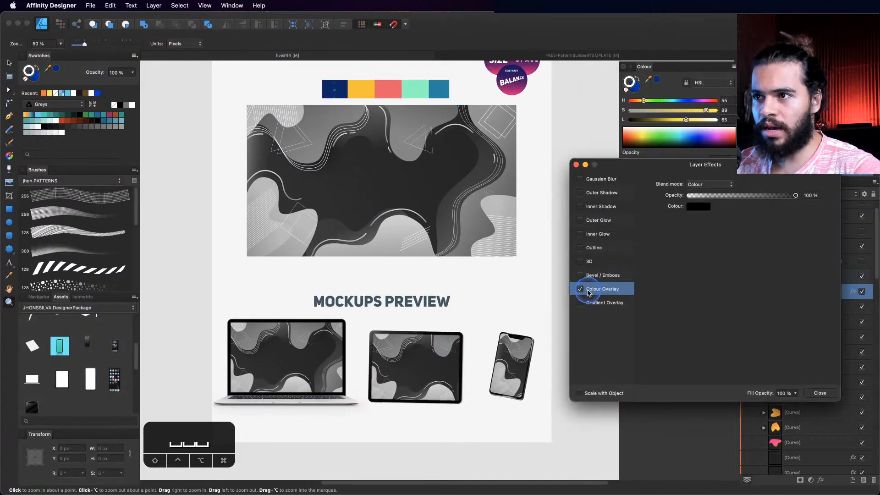
pyautogui.click(589, 291)
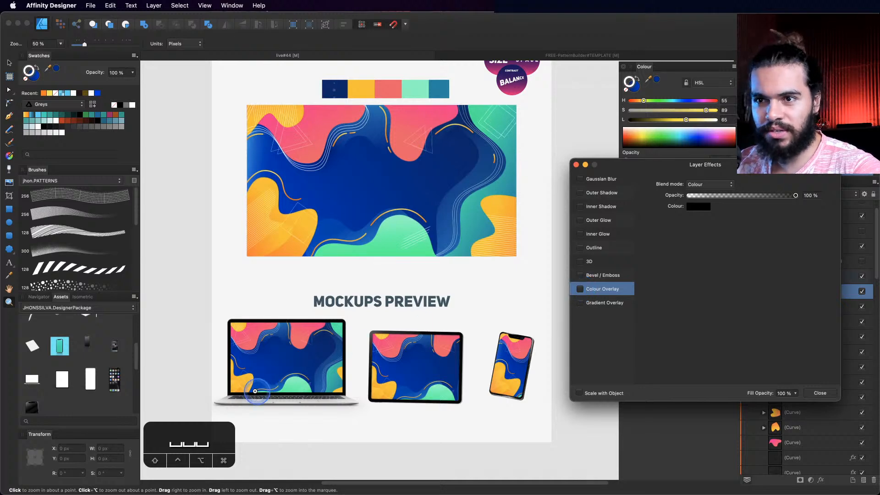
pyautogui.click(820, 393)
# Step: Draw a rounded rectangle about 785 by 38 px across the lower part of the laptop mockup's screen
pyautogui.moveTo(270, 393)
pyautogui.mouseDown()
pyautogui.moveTo(372, 390)
pyautogui.moveTo(360, 391)
pyautogui.moveTo(390, 353)
pyautogui.mouseUp()
pyautogui.click(9, 236)
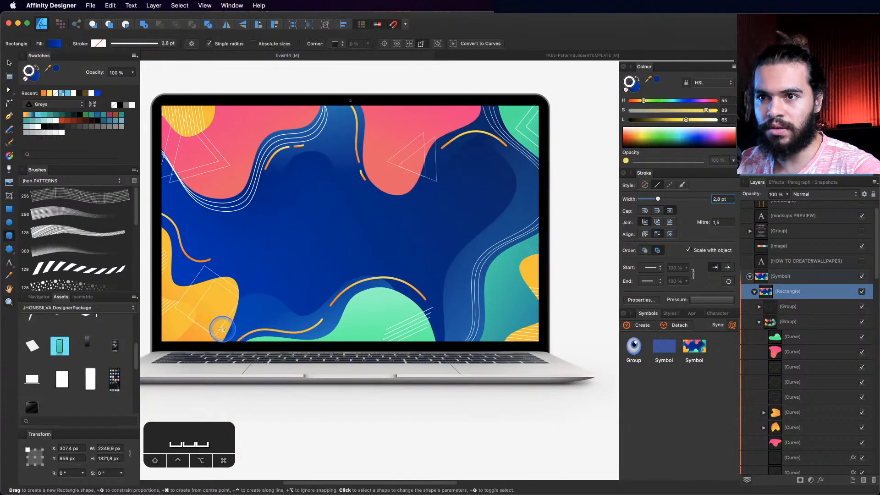
pyautogui.moveTo(198, 321); pyautogui.dragTo(495, 343)
pyautogui.press('v')
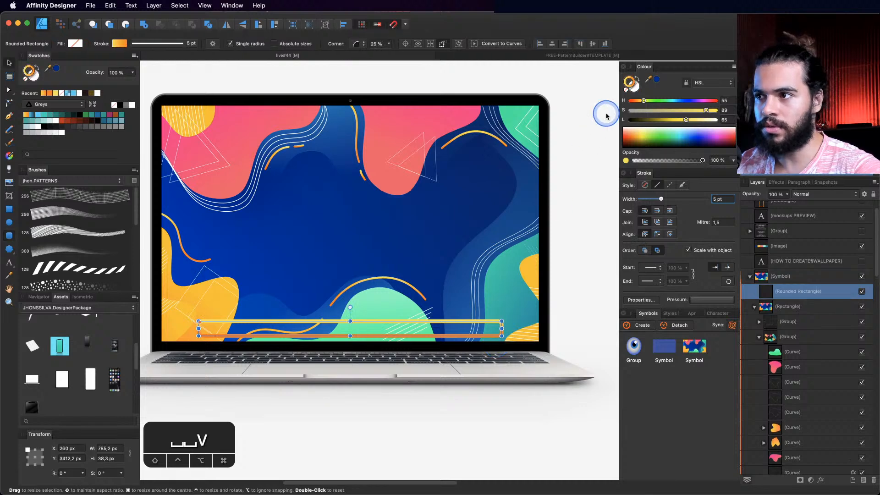
# Step: Give the rounded bar a dark grey fill, HSL 55, 0, 20, with no stroke, and shift it slightly left and down
pyautogui.click(635, 89)
pyautogui.moveTo(654, 120); pyautogui.dragTo(626, 113)
pyautogui.moveTo(436, 329); pyautogui.dragTo(431, 331)
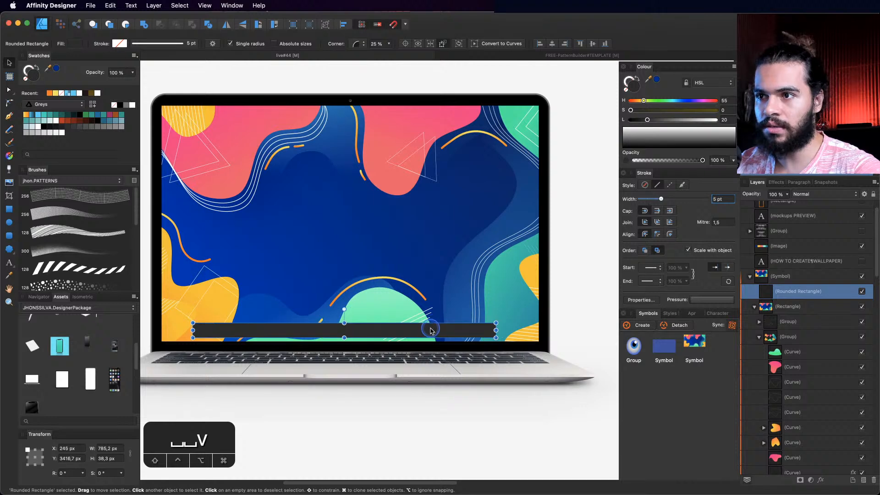
# Step: Widen the rounded bar to about 810 px and set its fill to HSL 196, 0, 17 at 51% opacity
pyautogui.moveTo(486, 331)
pyautogui.mouseDown()
pyautogui.moveTo(510, 333)
pyautogui.moveTo(493, 330)
pyautogui.mouseUp()
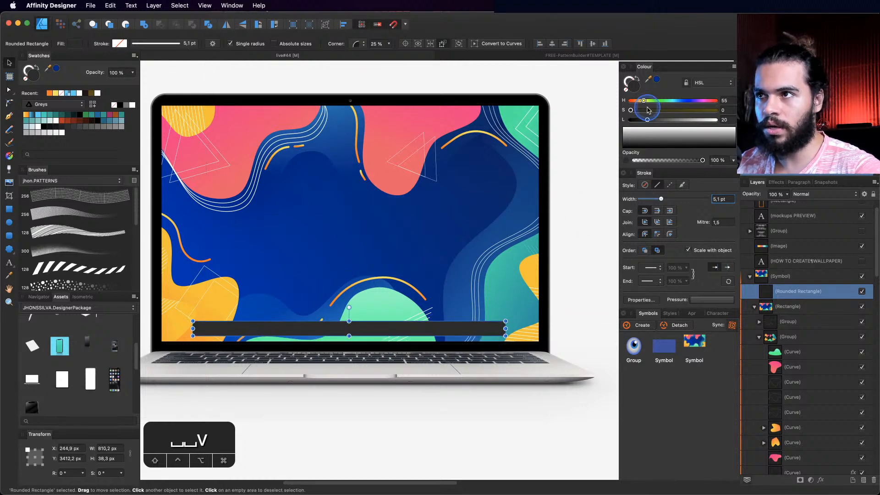
pyautogui.click(676, 101)
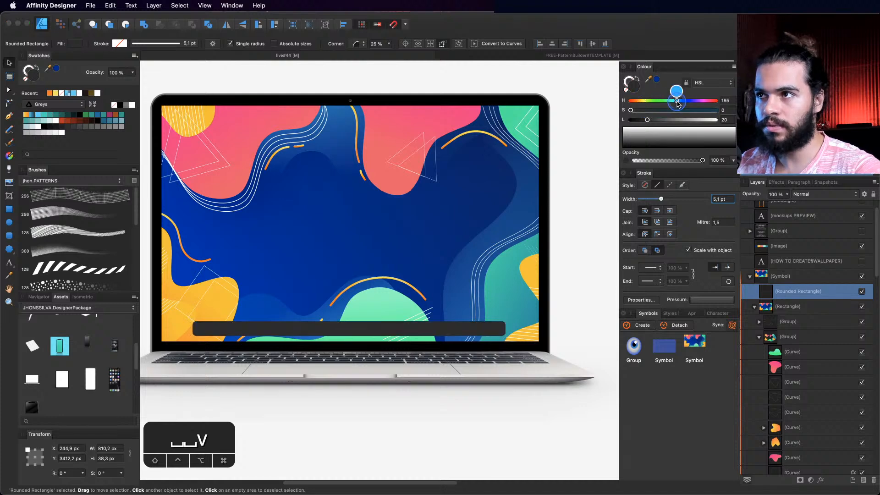
pyautogui.click(646, 120)
pyautogui.click(664, 161)
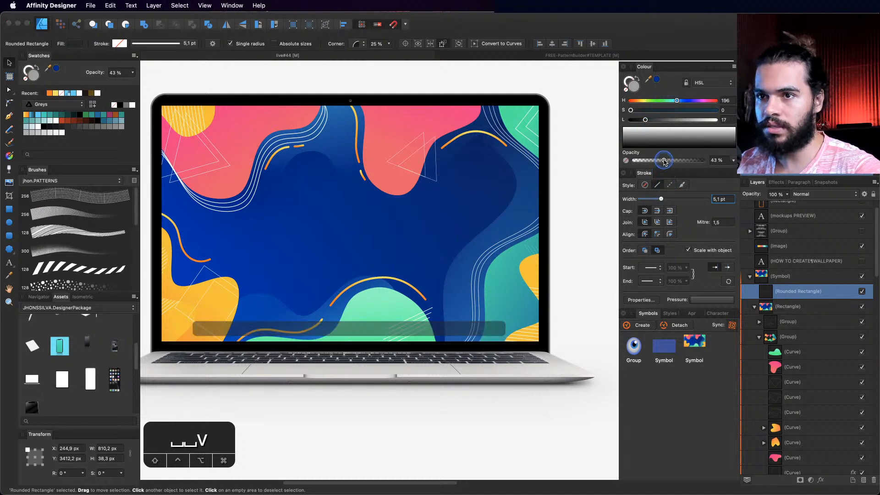
pyautogui.click(298, 334)
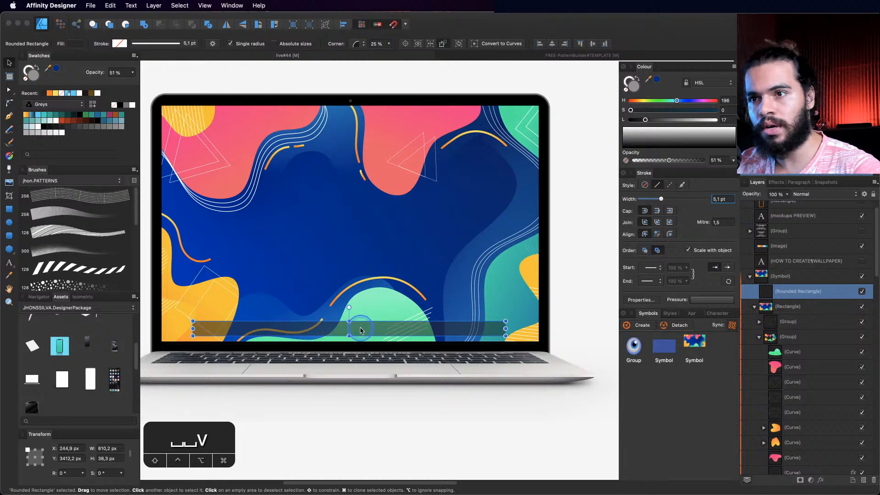
# Step: Examine the whole page, comparing the wallpaper artwork with the laptop, tablet and phone mockups
pyautogui.press('z')
pyautogui.press('v')
pyautogui.press('z')
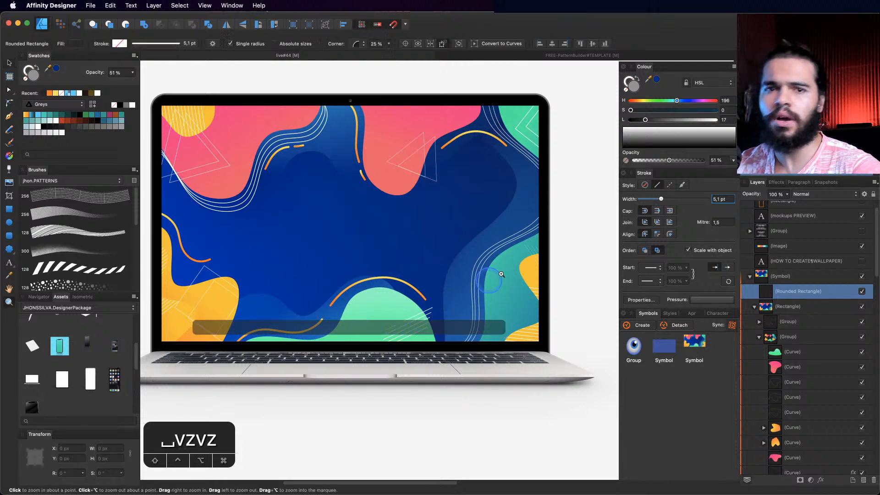
pyautogui.moveTo(427, 289); pyautogui.dragTo(330, 301)
pyautogui.moveTo(384, 289); pyautogui.dragTo(307, 296)
pyautogui.moveTo(443, 252); pyautogui.dragTo(413, 308)
pyautogui.moveTo(486, 262); pyautogui.dragTo(435, 297)
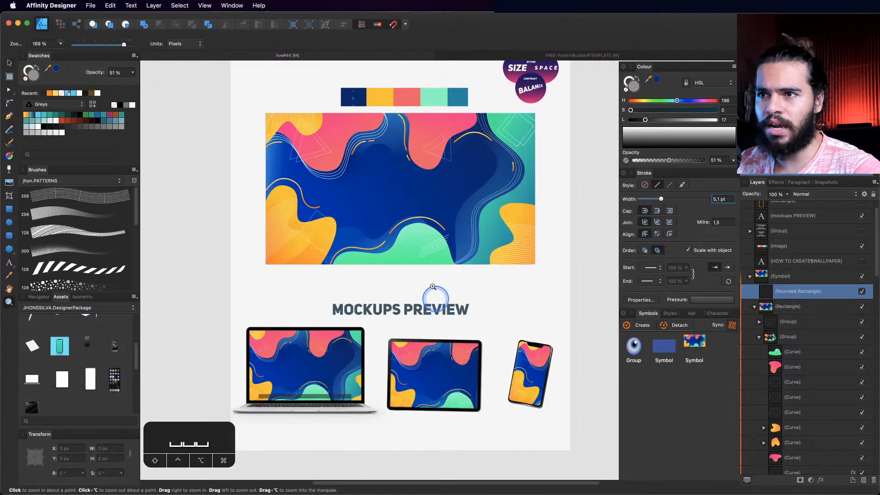
pyautogui.moveTo(452, 232); pyautogui.dragTo(430, 279)
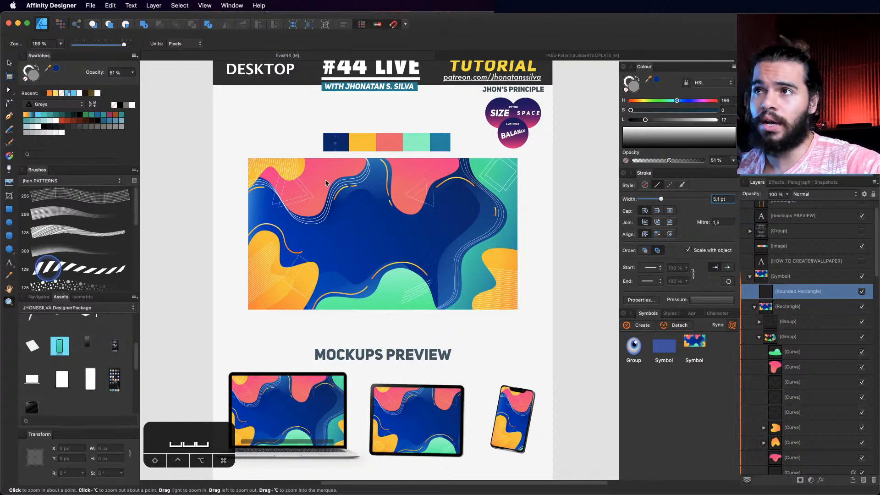
# Step: View the FREE-PatternBuilder#TEMPLATE document briefly and return to the live#44 wallpaper document
pyautogui.click(540, 55)
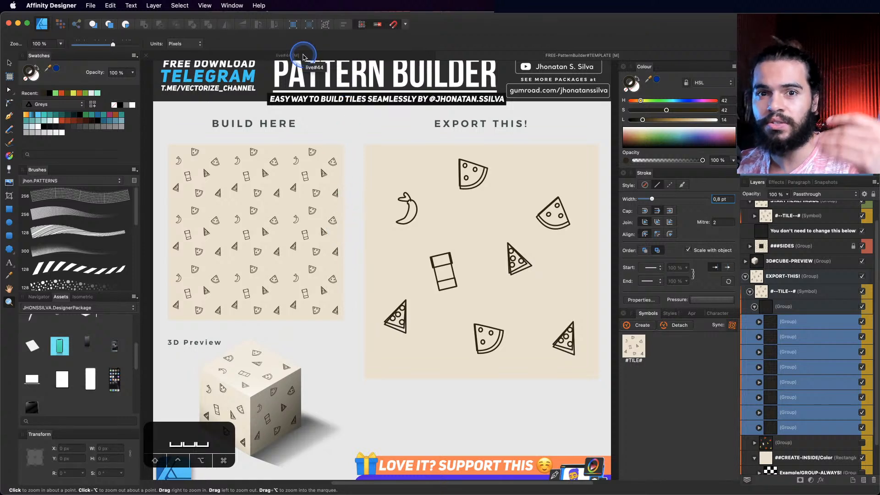
pyautogui.click(303, 57)
pyautogui.scroll(-2, 411, 293)
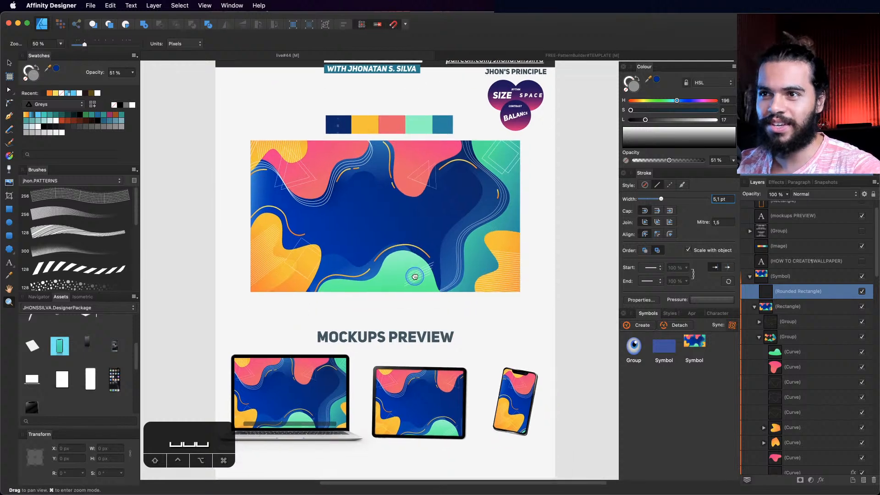